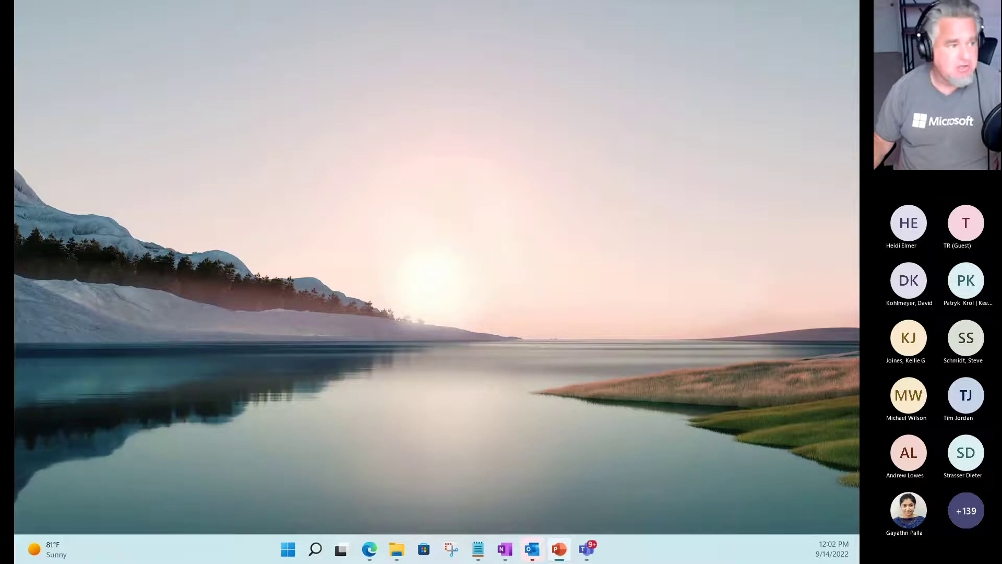
Switch from PowerPoint to the Edge window showing the Power Automate flow.
{"action": "key", "text": "alt+Tab"}
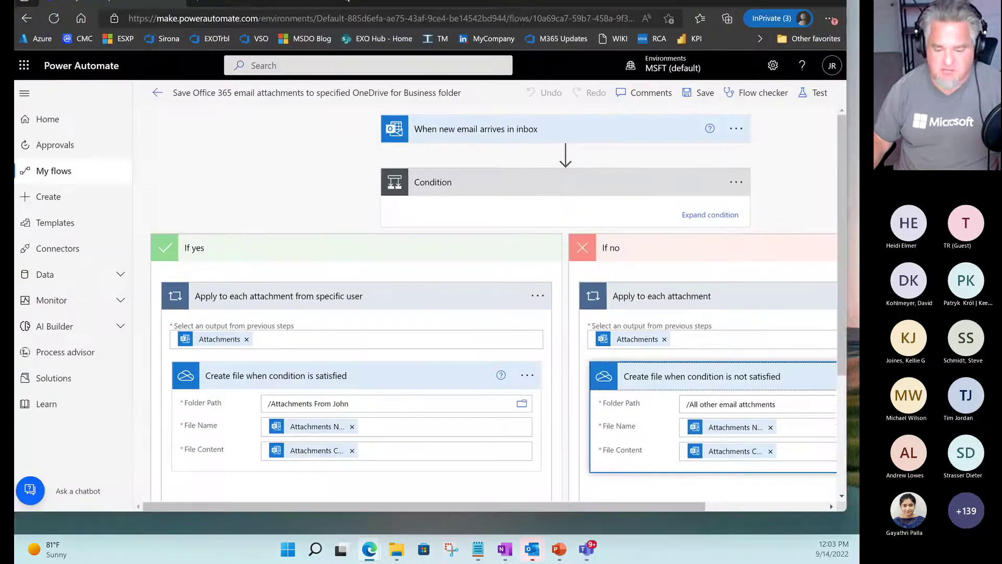
Maximize the Edge window, then mark the site address and outline the My flows section.
{"action": "left_click_drag", "start_coordinate": [407, 1], "coordinate": [364, 112]}
{"action": "double_click", "coordinate": [367, 110]}
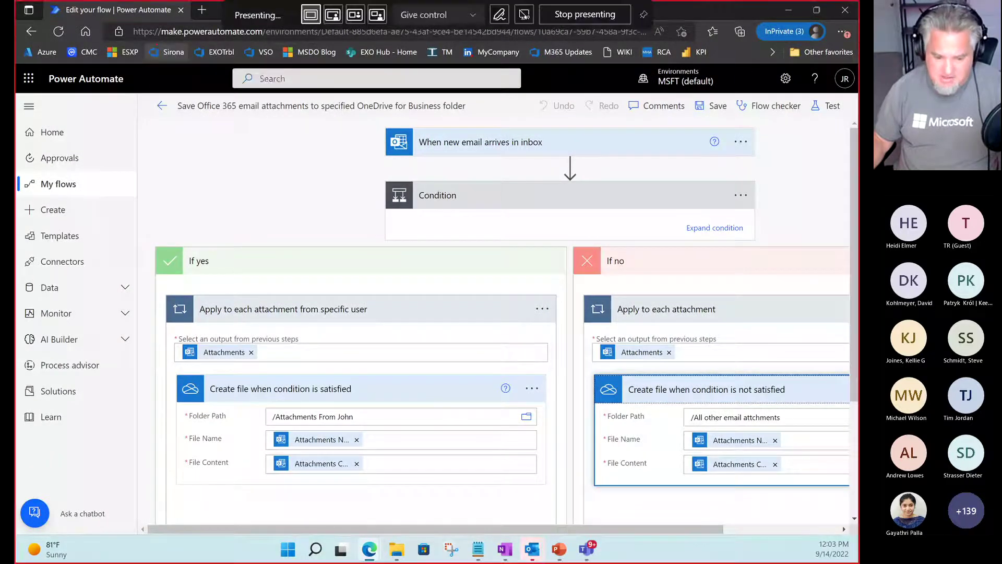
{"action": "left_click_drag", "start_coordinate": [161, 40], "coordinate": [266, 40]}
{"action": "left_click_drag", "start_coordinate": [199, 50], "coordinate": [177, 133]}
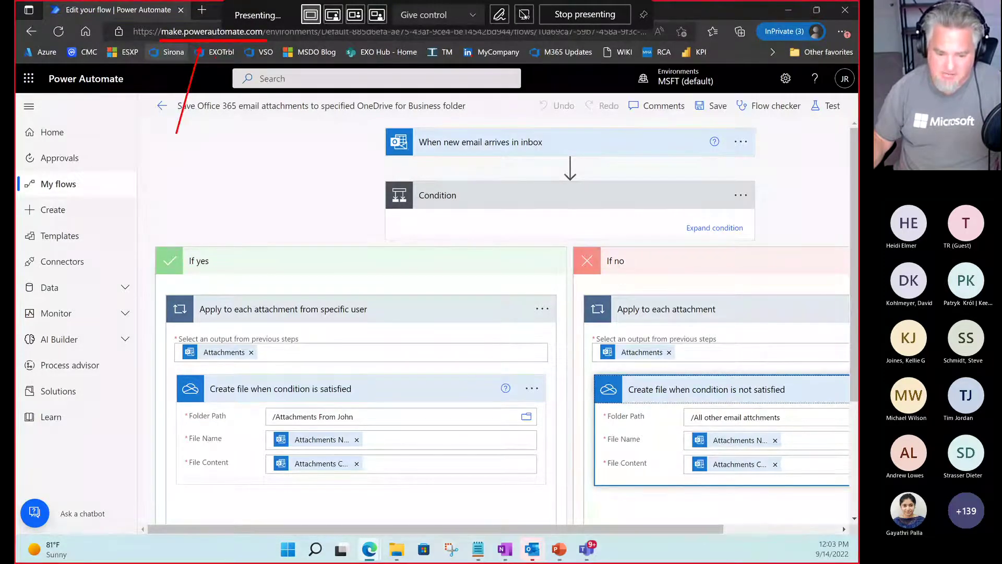
{"action": "left_click_drag", "start_coordinate": [230, 45], "coordinate": [277, 130]}
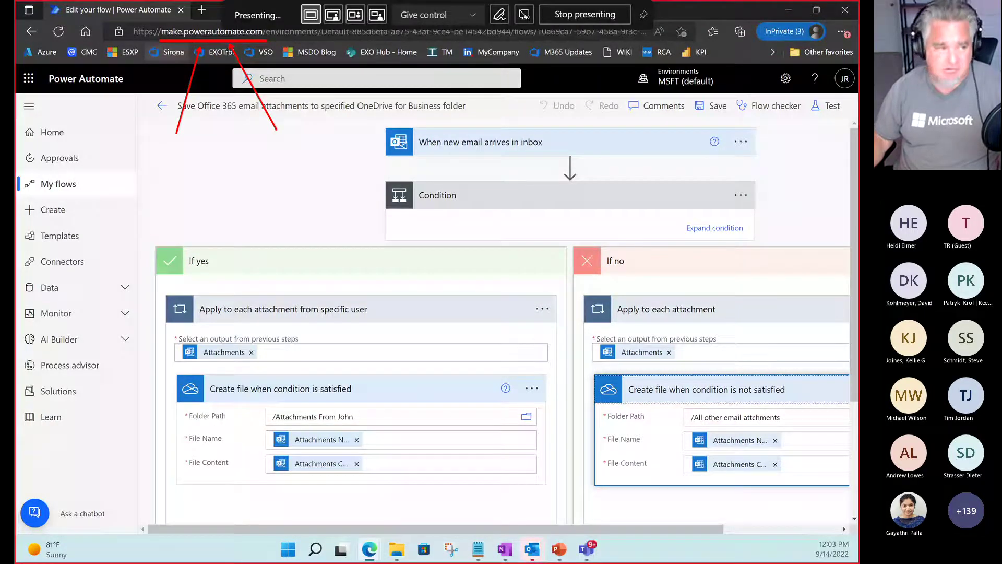
{"action": "key", "text": "Escape"}
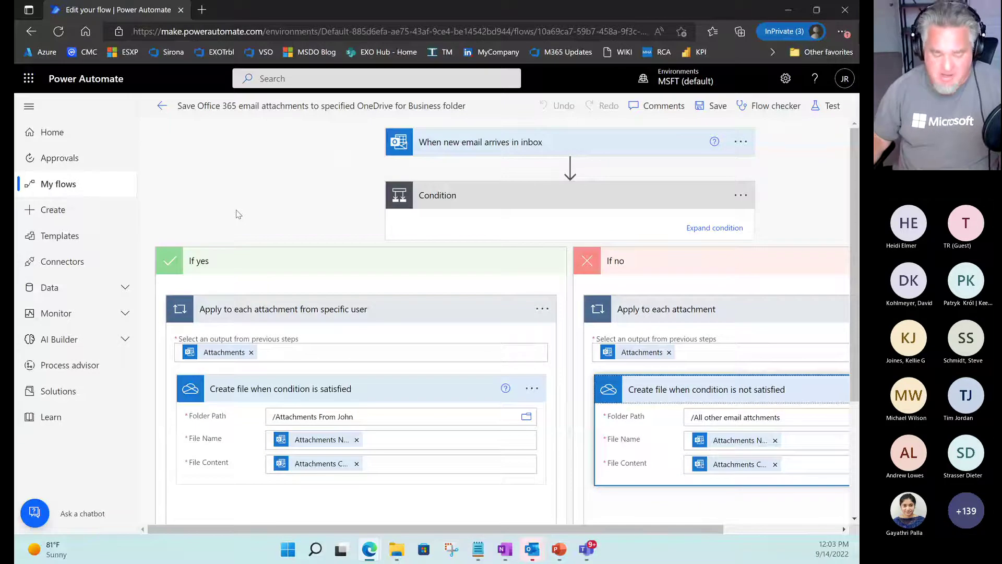
{"action": "key", "text": "ctrl+2"}
{"action": "left_click_drag", "start_coordinate": [35, 173], "coordinate": [102, 196]}
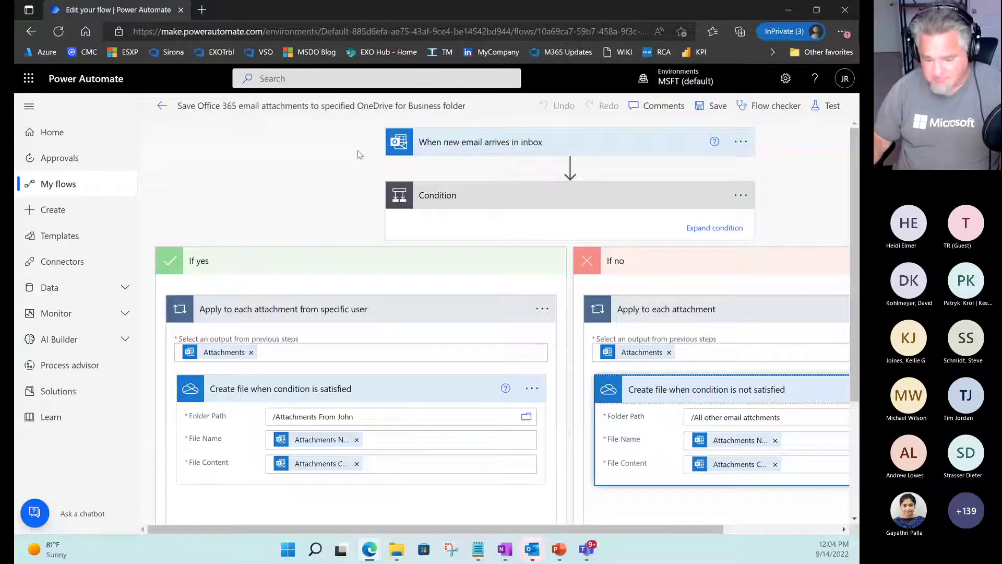
Expand the 'When new email arrives in inbox' trigger and mark its Folder and Raw inputs fields.
{"action": "left_click", "coordinate": [582, 145]}
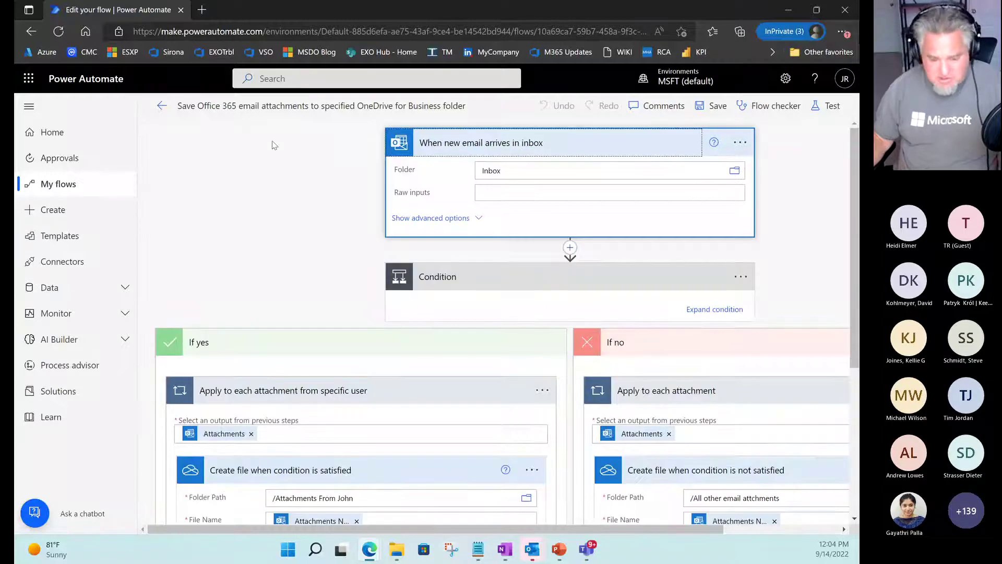
{"action": "left_click_drag", "start_coordinate": [377, 137], "coordinate": [276, 136]}
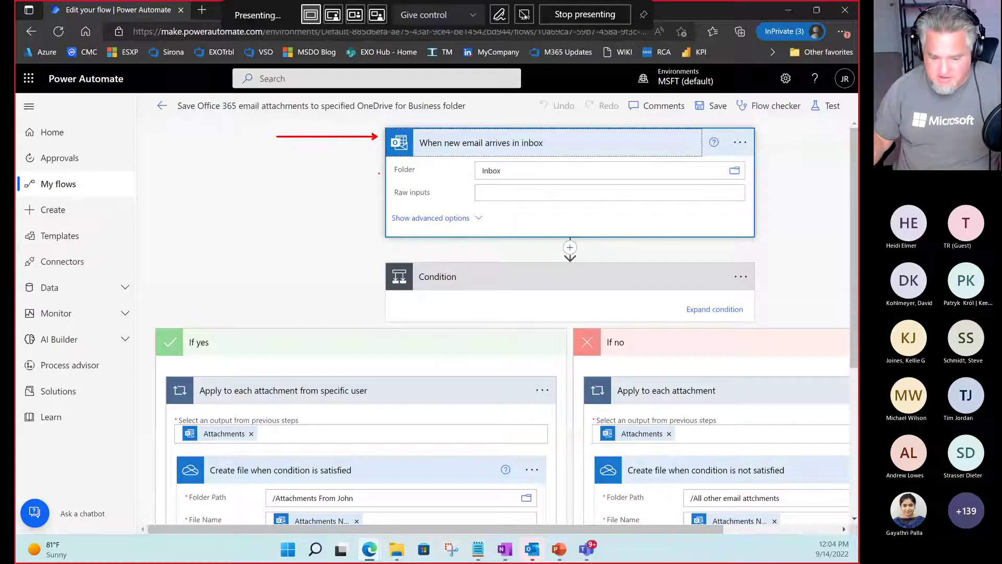
{"action": "left_click_drag", "start_coordinate": [373, 167], "coordinate": [275, 167]}
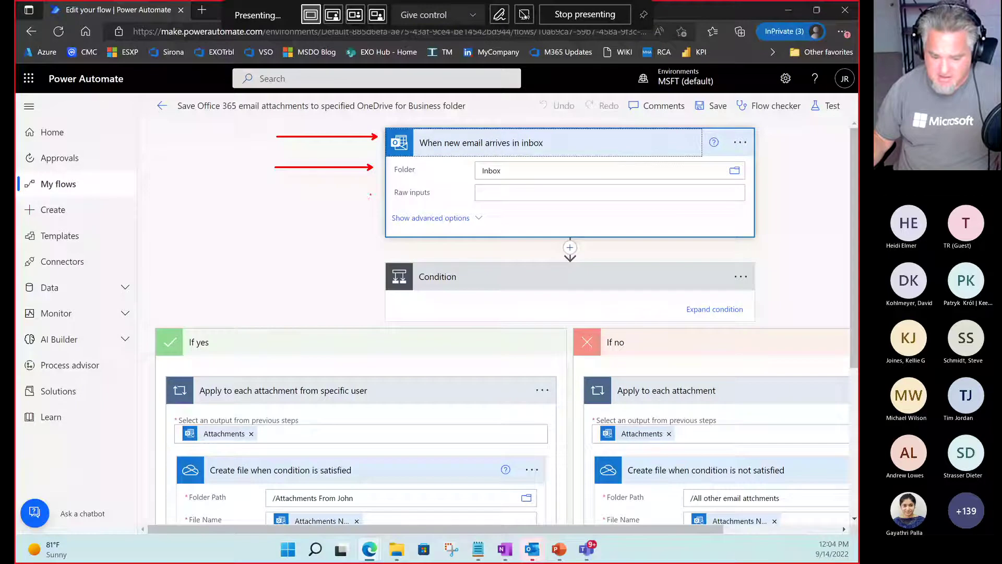
{"action": "left_click_drag", "start_coordinate": [371, 194], "coordinate": [273, 194]}
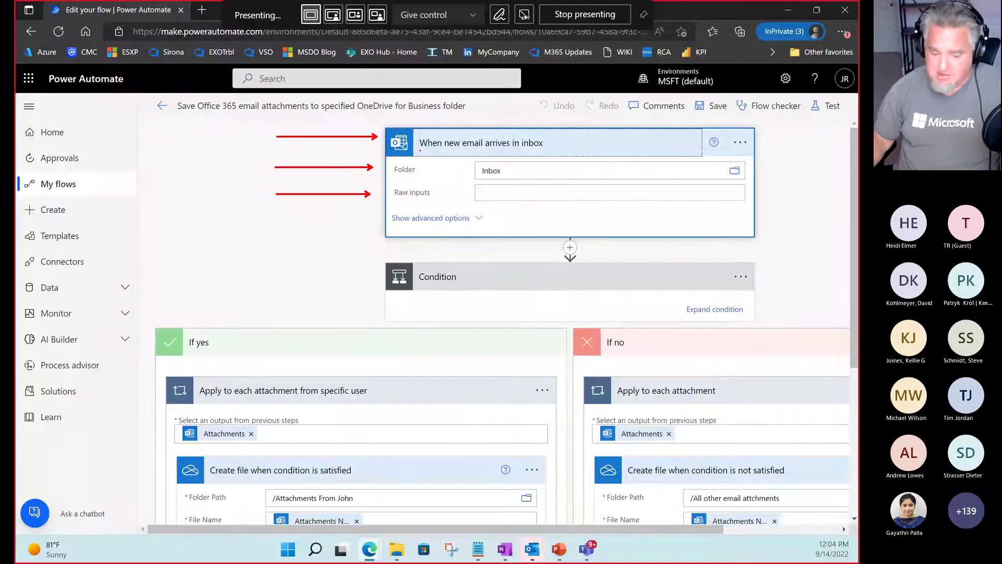
{"action": "left_click_drag", "start_coordinate": [420, 150], "coordinate": [551, 150]}
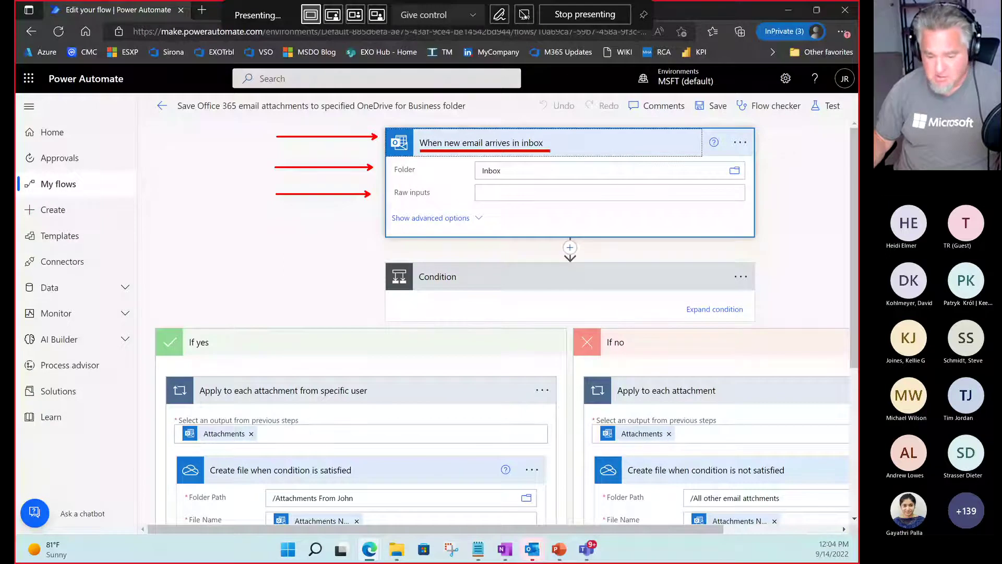
{"action": "key", "text": "Escape"}
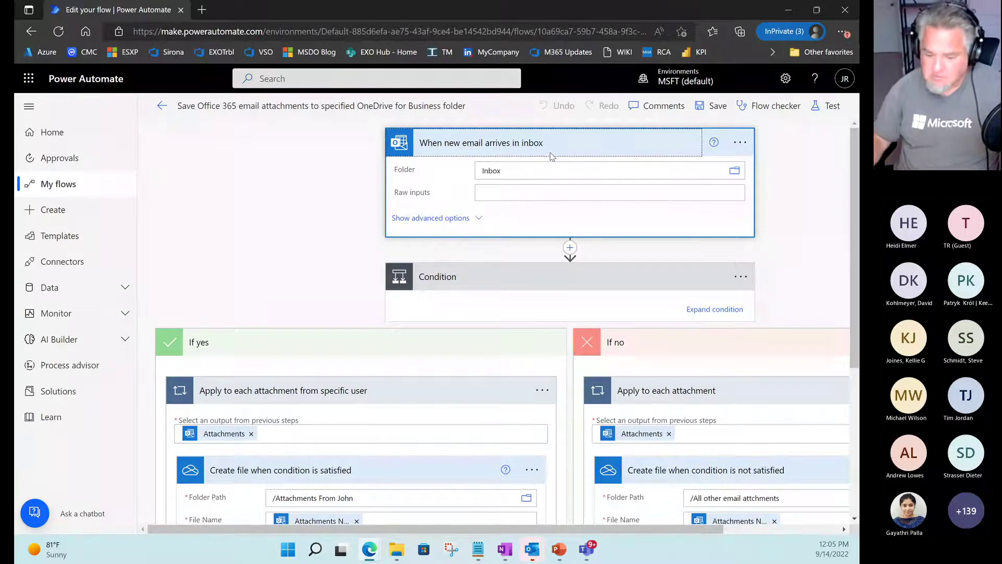
{"action": "left_click", "coordinate": [740, 144]}
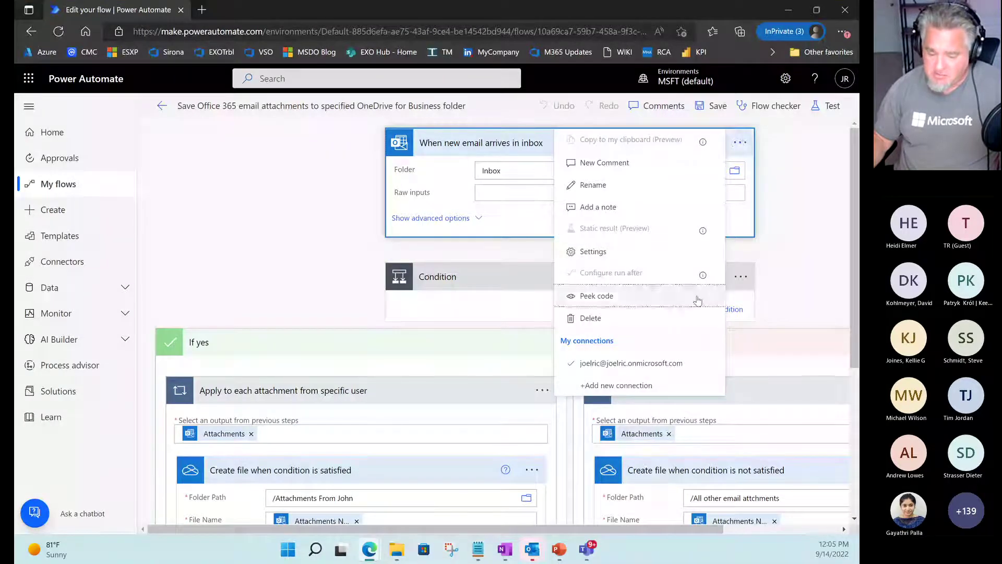
{"action": "key", "text": "ctrl+2"}
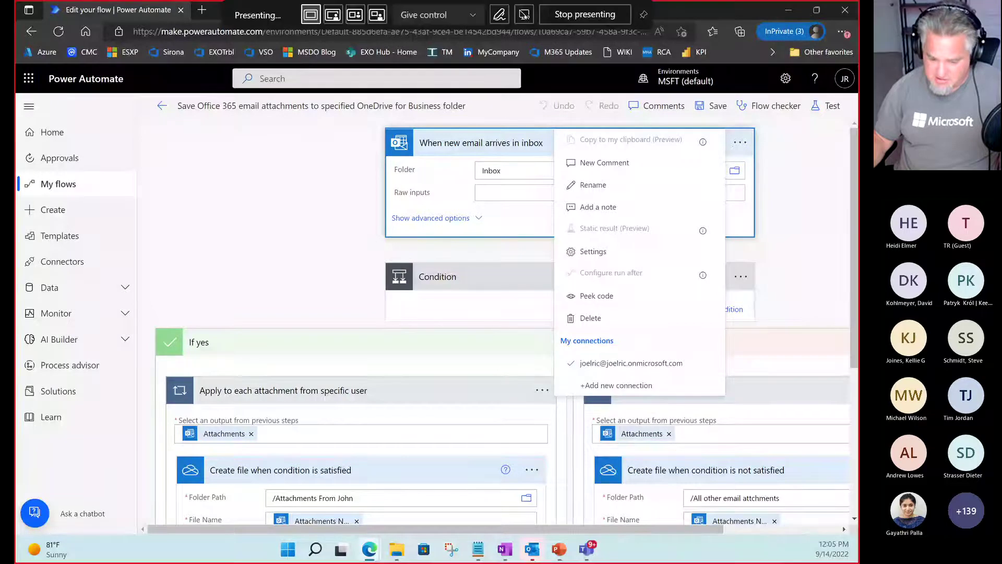
{"action": "left_click_drag", "start_coordinate": [554, 336], "coordinate": [670, 349]}
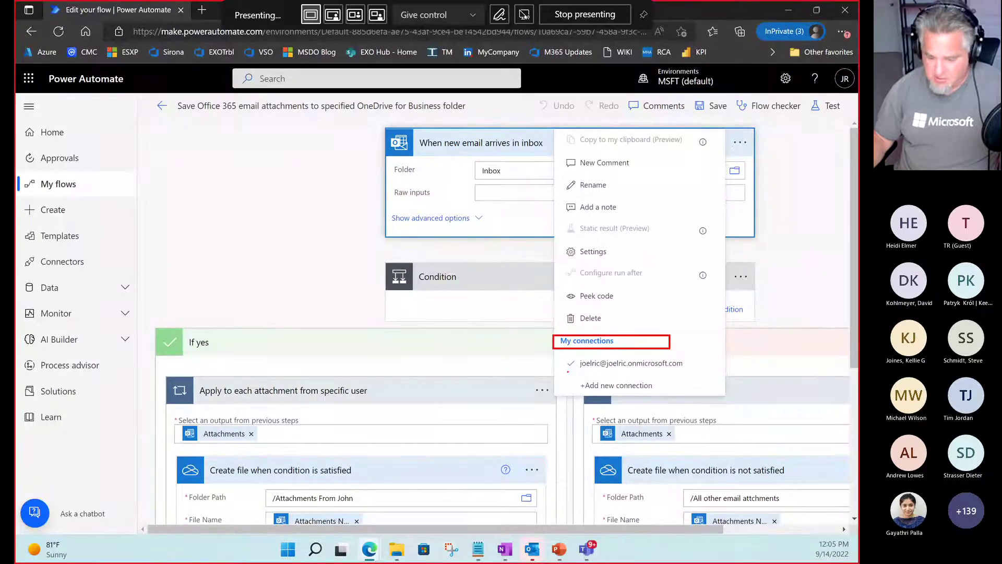
{"action": "mouse_move", "coordinate": [565, 372]}
{"action": "left_mouse_down"}
{"action": "mouse_move", "coordinate": [649, 372]}
{"action": "mouse_move", "coordinate": [694, 356]}
{"action": "left_mouse_up"}
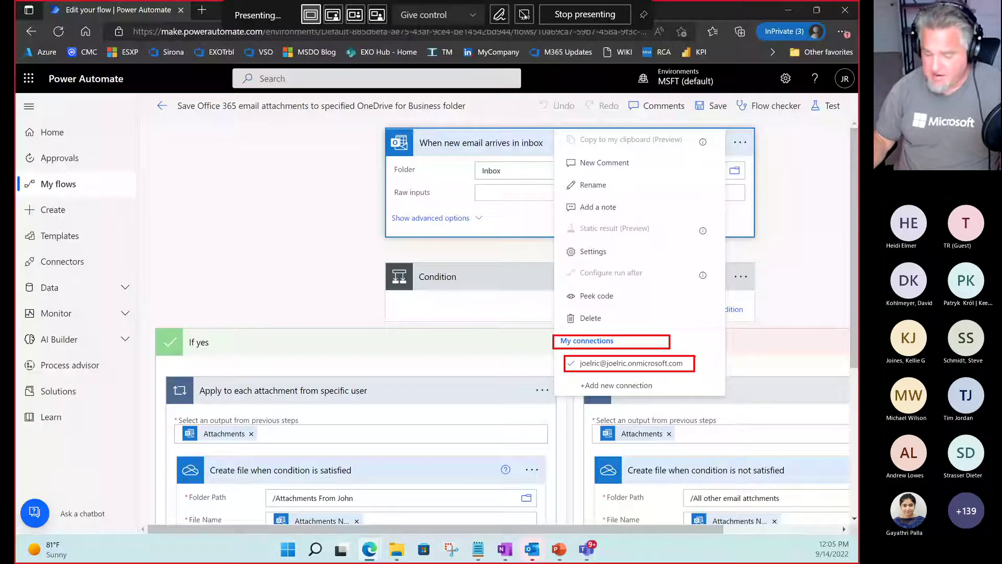
{"action": "left_click_drag", "start_coordinate": [726, 367], "coordinate": [655, 386]}
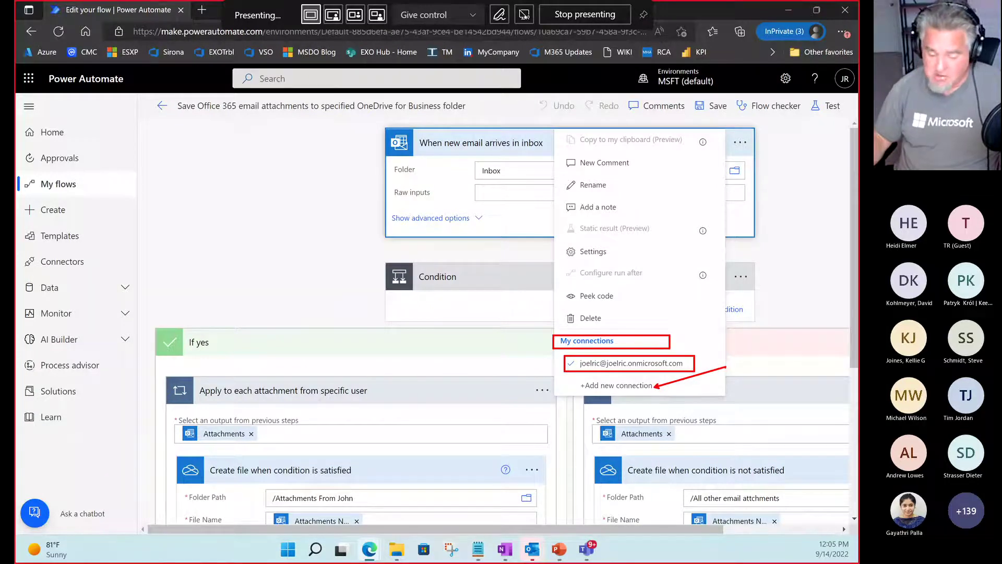
{"action": "left_click", "coordinate": [777, 173]}
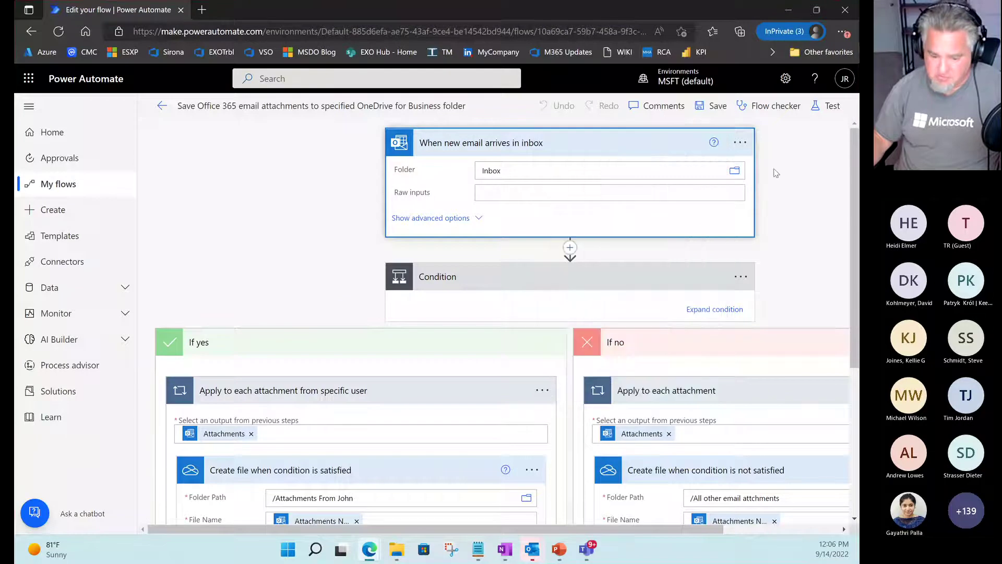
{"action": "left_click", "coordinate": [789, 179]}
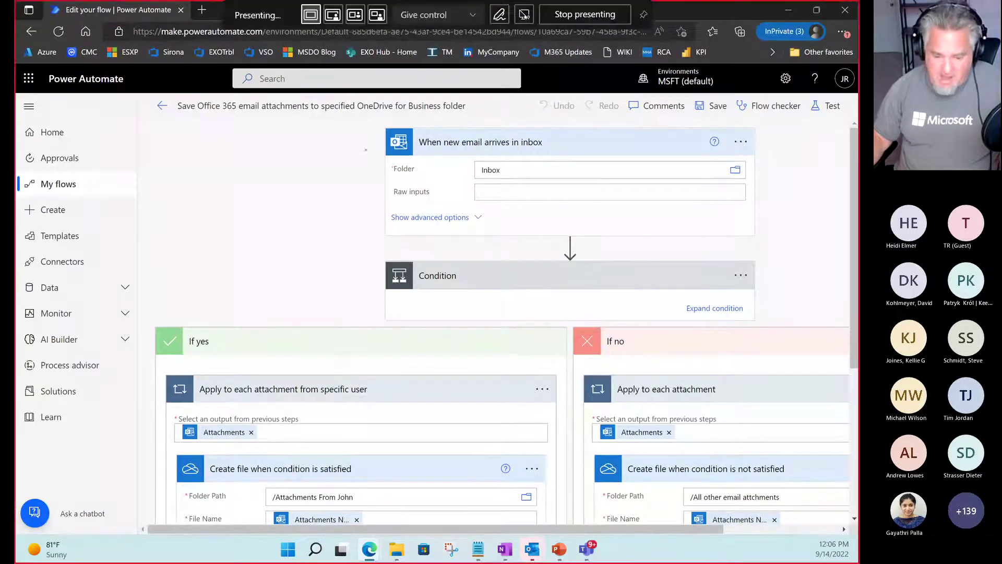
{"action": "left_click_drag", "start_coordinate": [376, 147], "coordinate": [315, 139]}
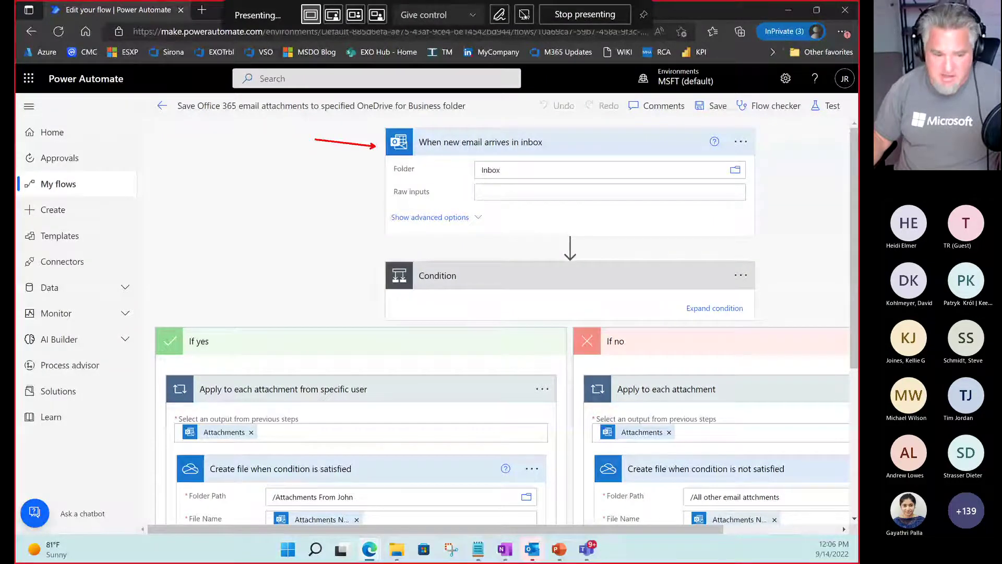
{"action": "left_click_drag", "start_coordinate": [365, 170], "coordinate": [314, 187]}
{"action": "left_click_drag", "start_coordinate": [369, 210], "coordinate": [298, 210]}
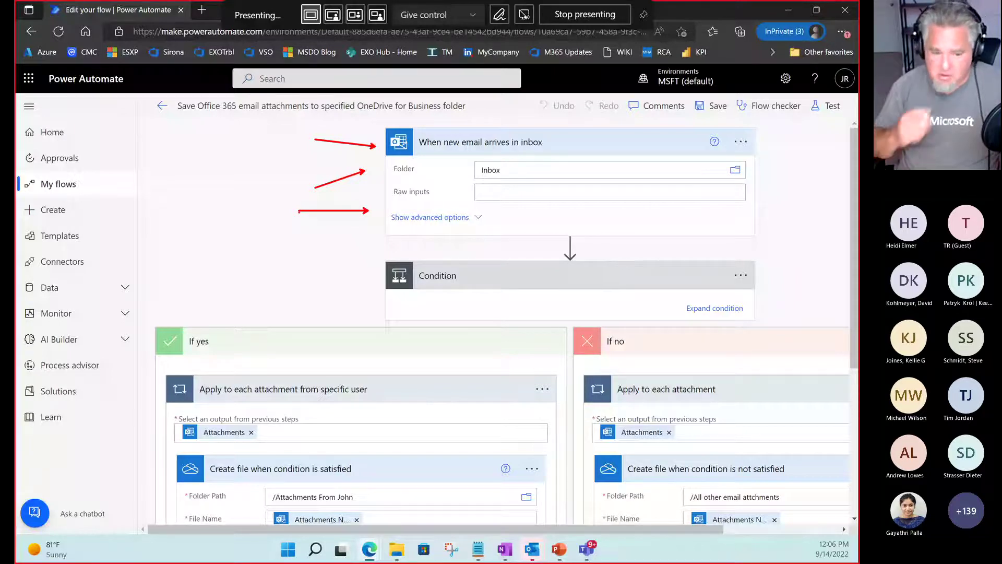
{"action": "key", "text": "Escape"}
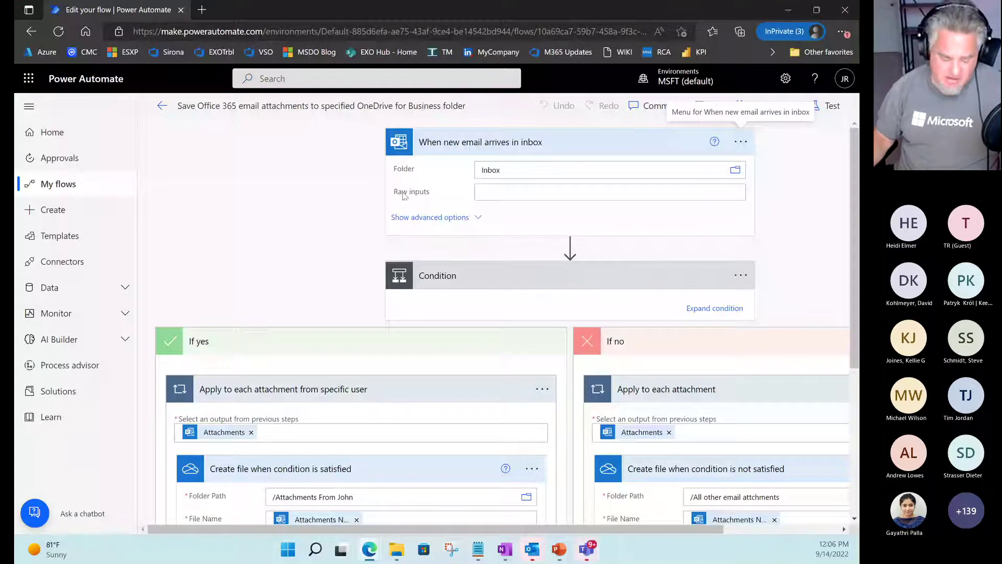
{"action": "key", "text": "ctrl+2"}
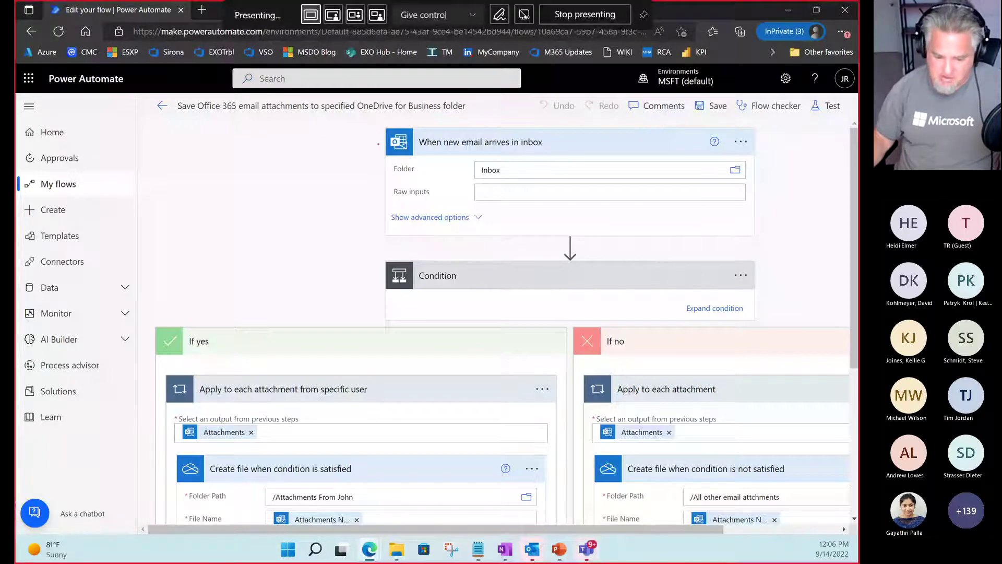
{"action": "left_click_drag", "start_coordinate": [378, 143], "coordinate": [305, 144]}
{"action": "left_click_drag", "start_coordinate": [551, 141], "coordinate": [629, 140]}
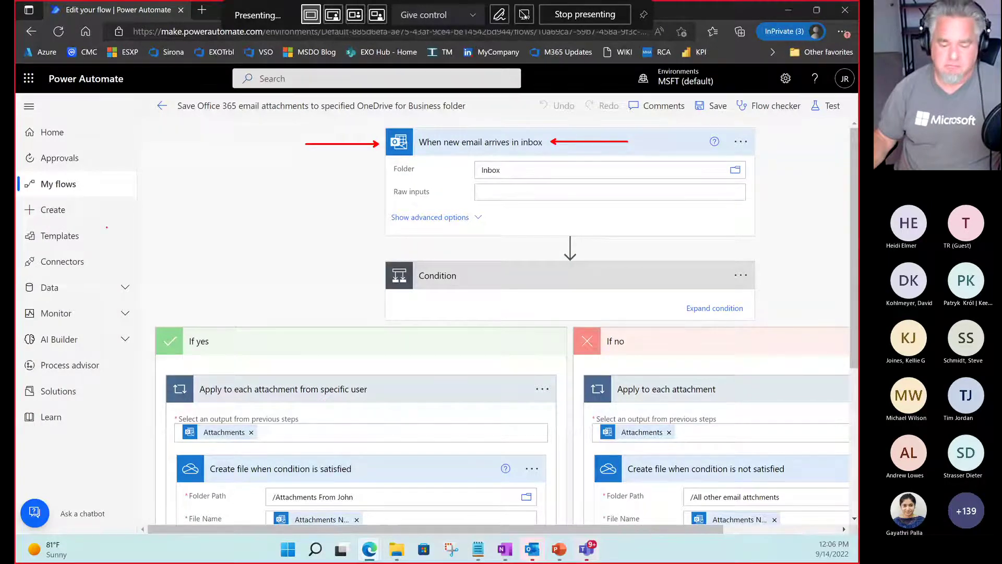
{"action": "key", "text": "Escape"}
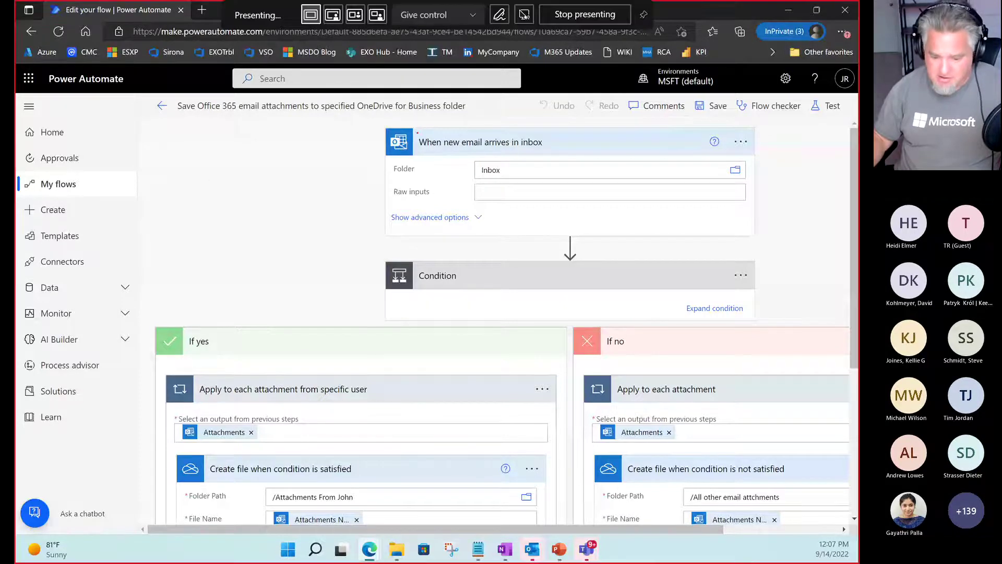
{"action": "left_click_drag", "start_coordinate": [417, 133], "coordinate": [559, 152]}
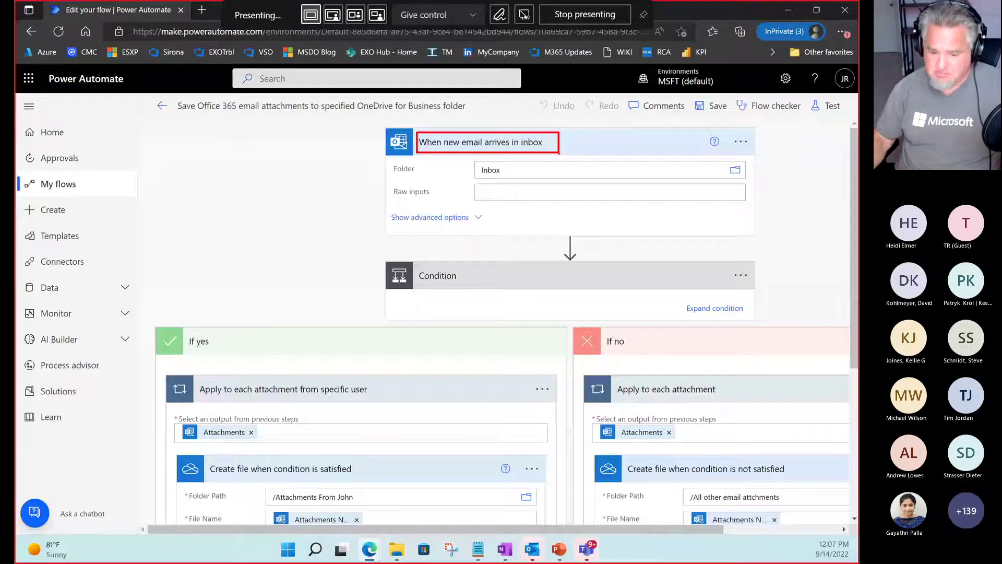
{"action": "left_click", "coordinate": [525, 14]}
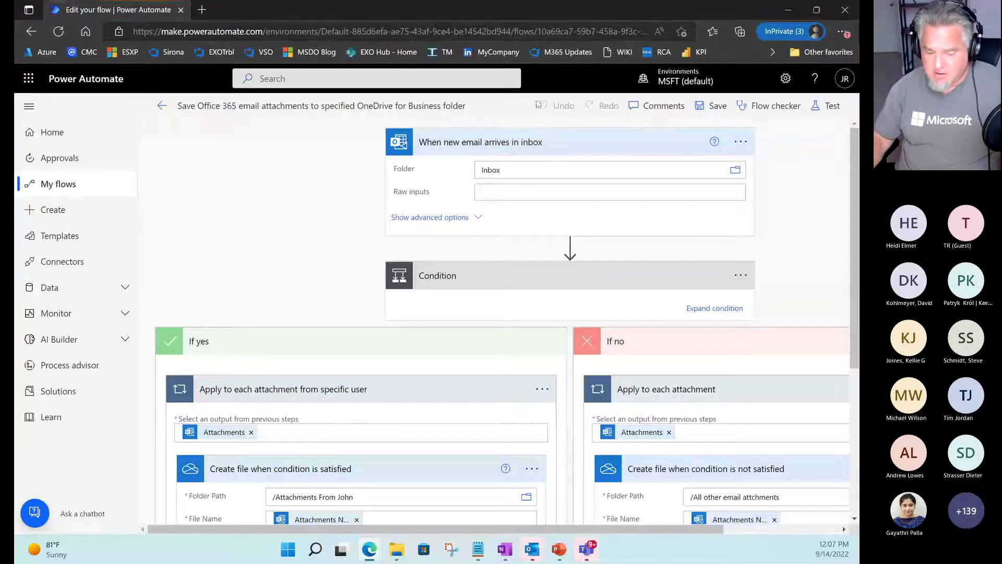
{"action": "left_click", "coordinate": [418, 220]}
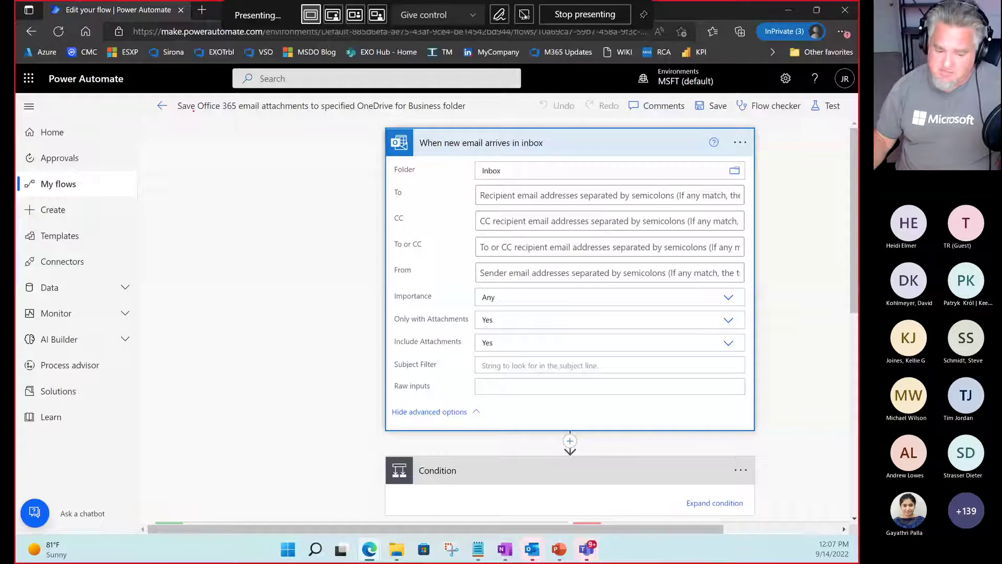
{"action": "left_click_drag", "start_coordinate": [194, 112], "coordinate": [422, 112]}
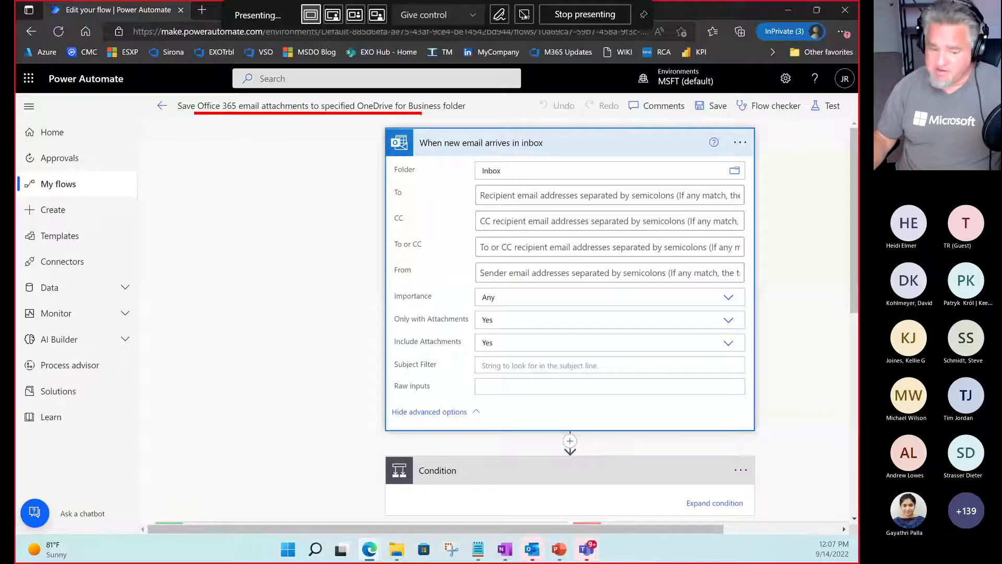
{"action": "left_click_drag", "start_coordinate": [332, 123], "coordinate": [316, 155]}
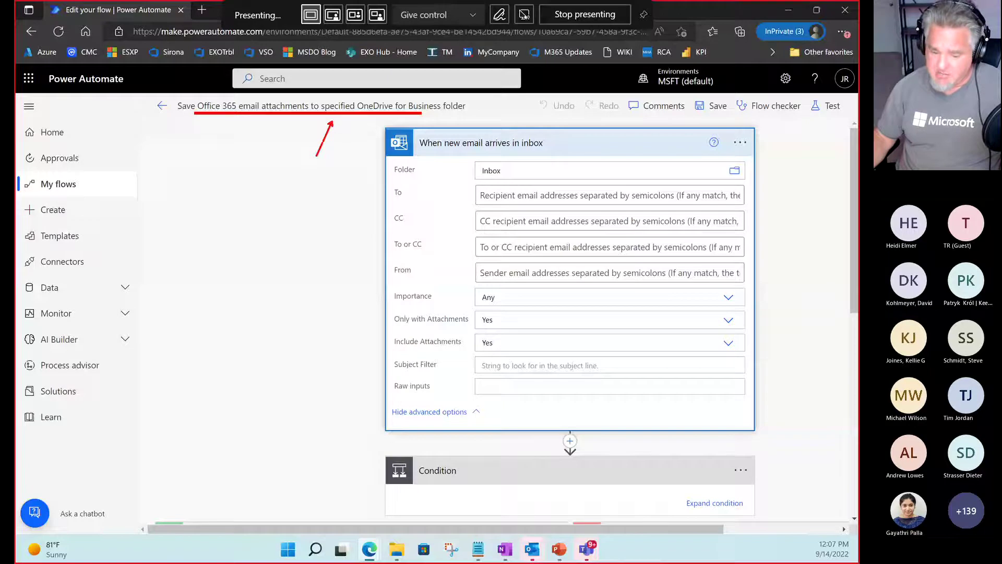
{"action": "mouse_move", "coordinate": [389, 313]}
{"action": "left_mouse_down"}
{"action": "mouse_move", "coordinate": [462, 329]}
{"action": "mouse_move", "coordinate": [473, 349]}
{"action": "left_mouse_up"}
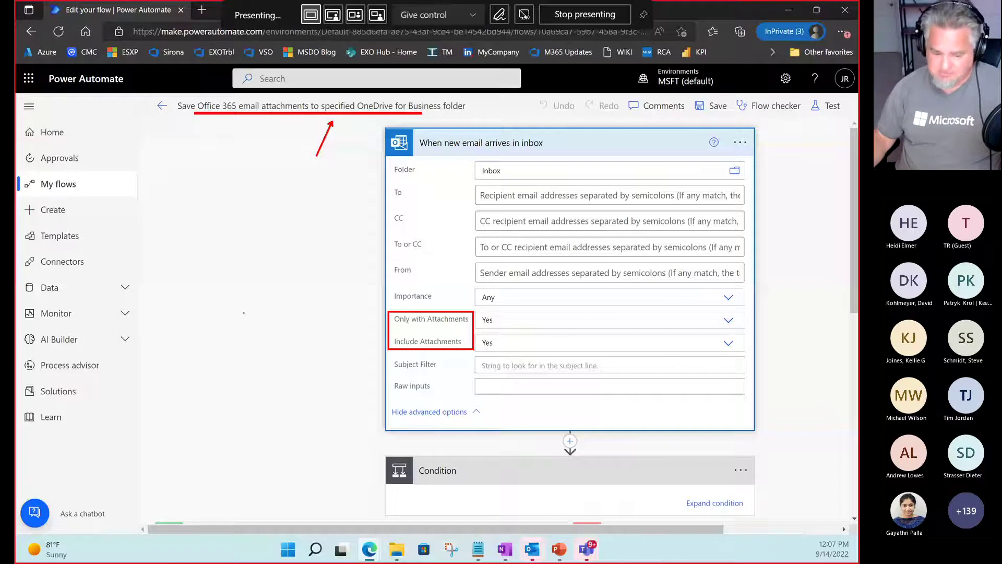
{"action": "key", "text": "Escape"}
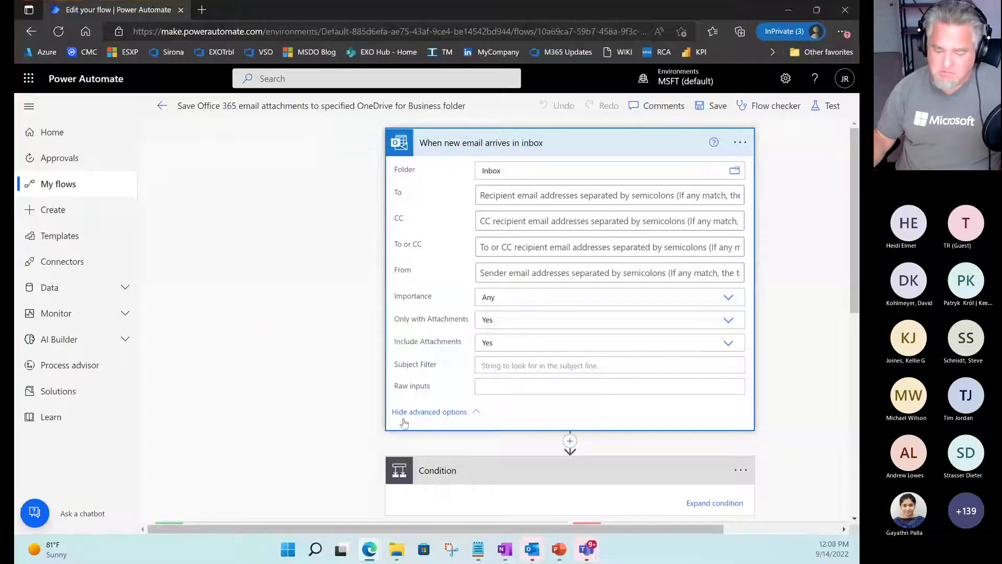
Hide the trigger's advanced options, mark the Condition step, and expand it to show its From rule.
{"action": "left_click", "coordinate": [413, 412]}
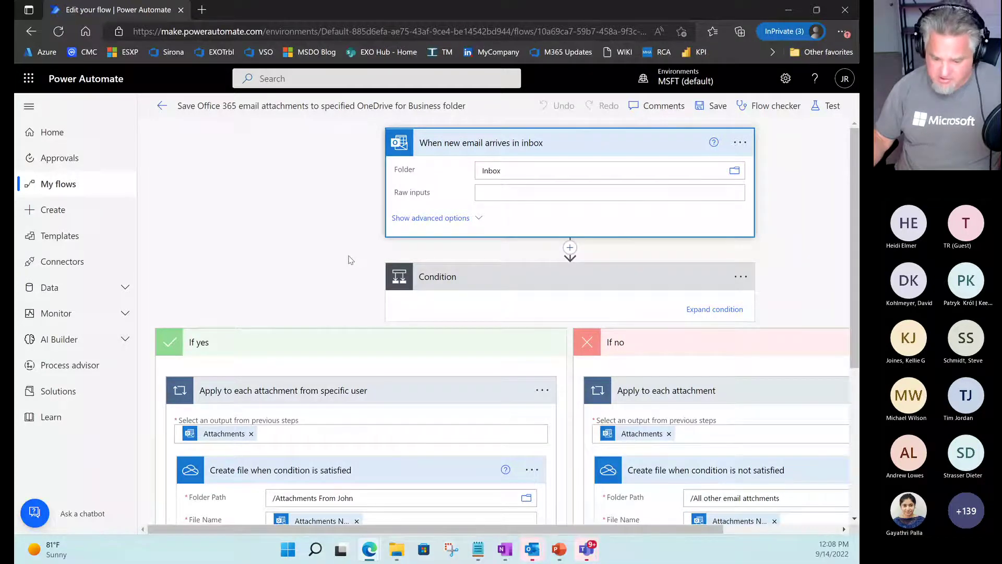
{"action": "key", "text": "ctrl+2"}
{"action": "left_click_drag", "start_coordinate": [589, 260], "coordinate": [588, 227]}
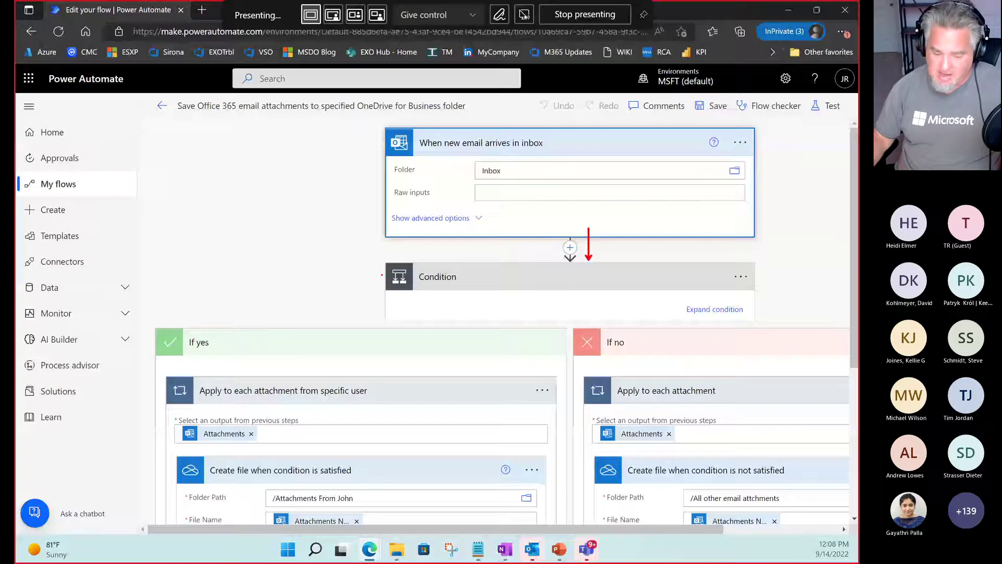
{"action": "left_click_drag", "start_coordinate": [382, 275], "coordinate": [315, 274]}
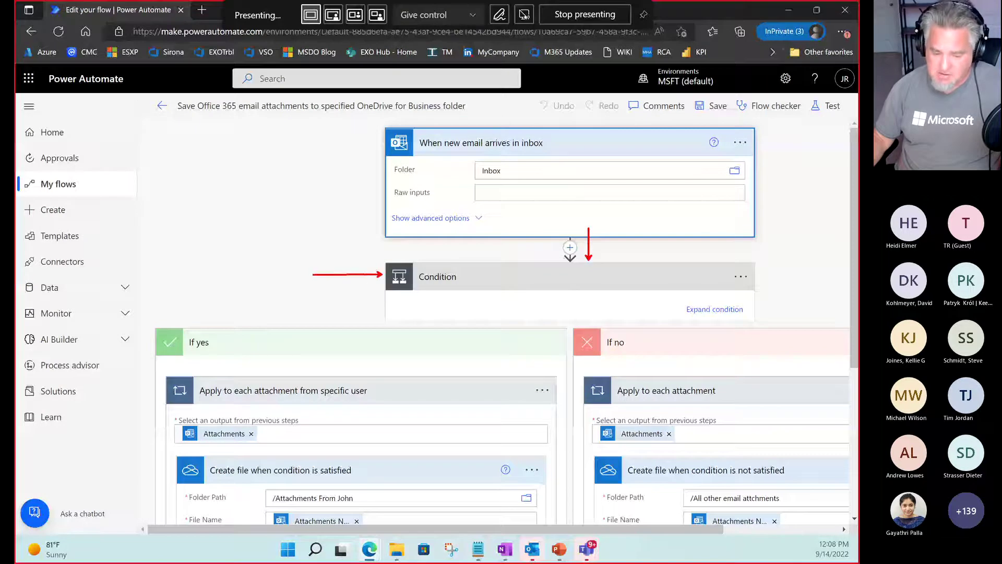
{"action": "key", "text": "Escape"}
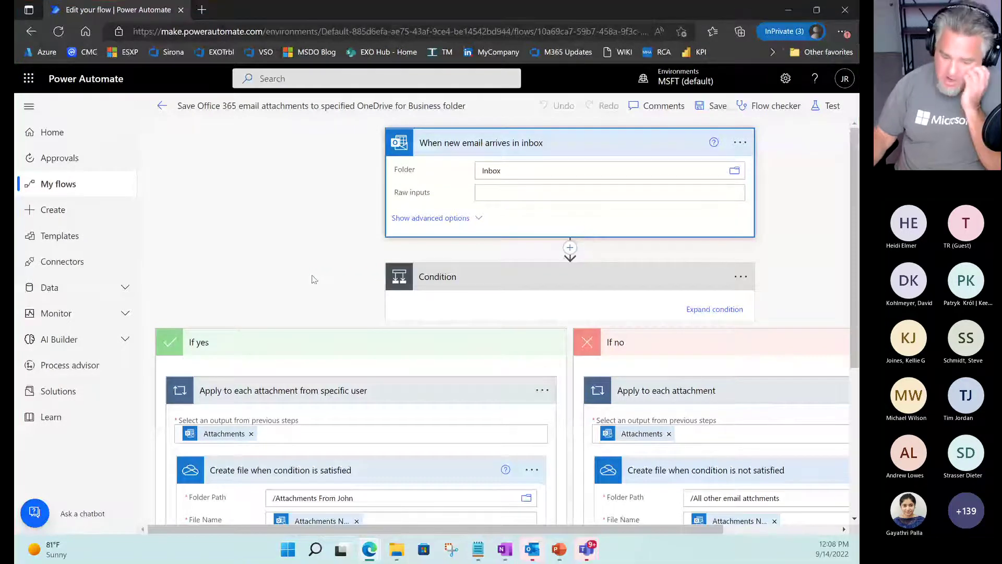
{"action": "left_click", "coordinate": [718, 309]}
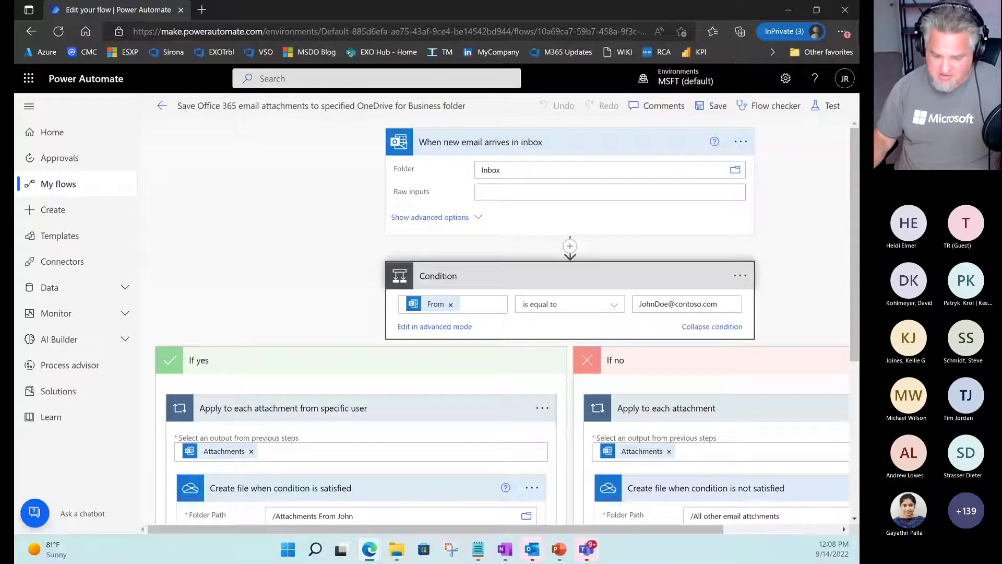
{"action": "key", "text": "ctrl+2"}
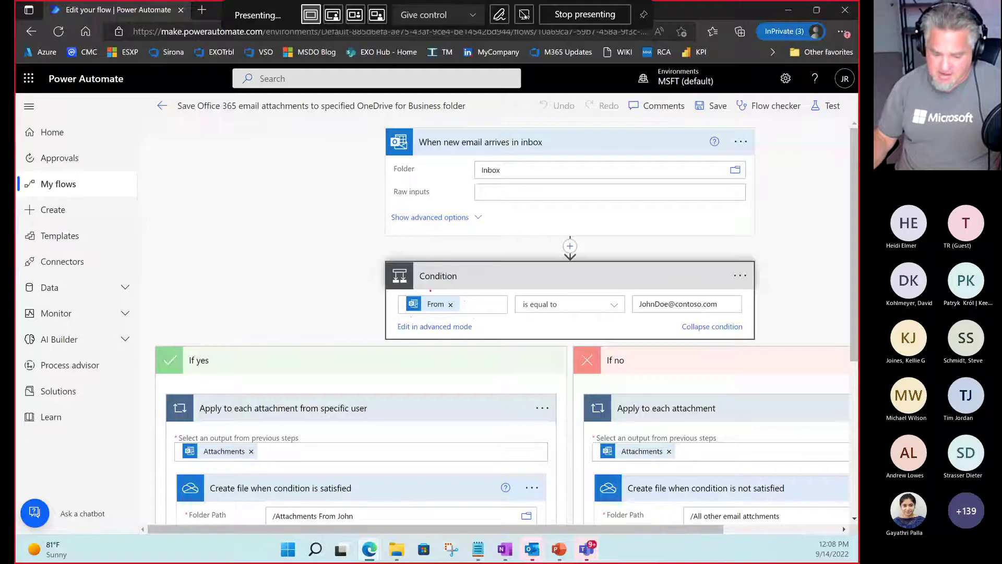
{"action": "left_click_drag", "start_coordinate": [431, 290], "coordinate": [431, 236]}
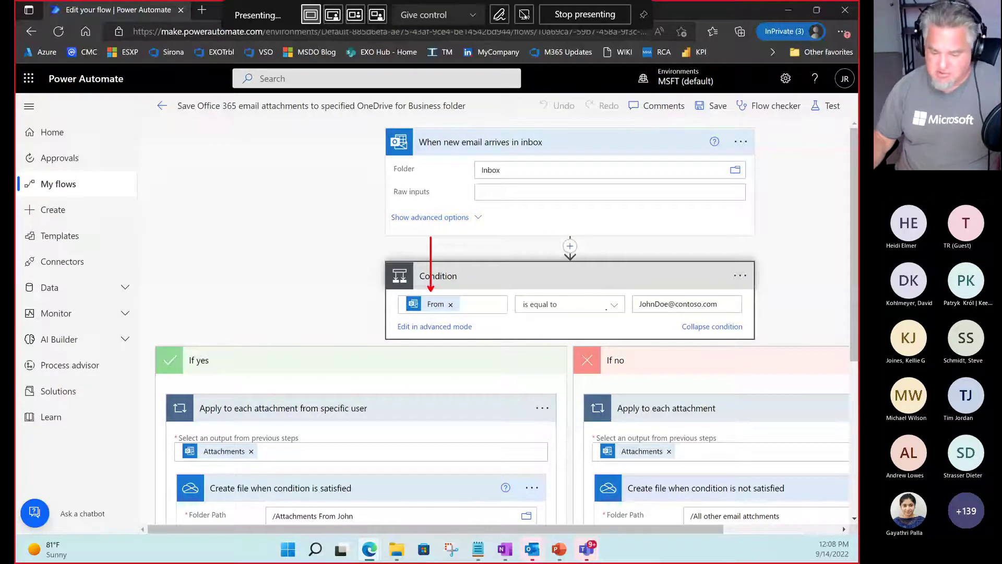
{"action": "left_click_drag", "start_coordinate": [632, 313], "coordinate": [461, 314]}
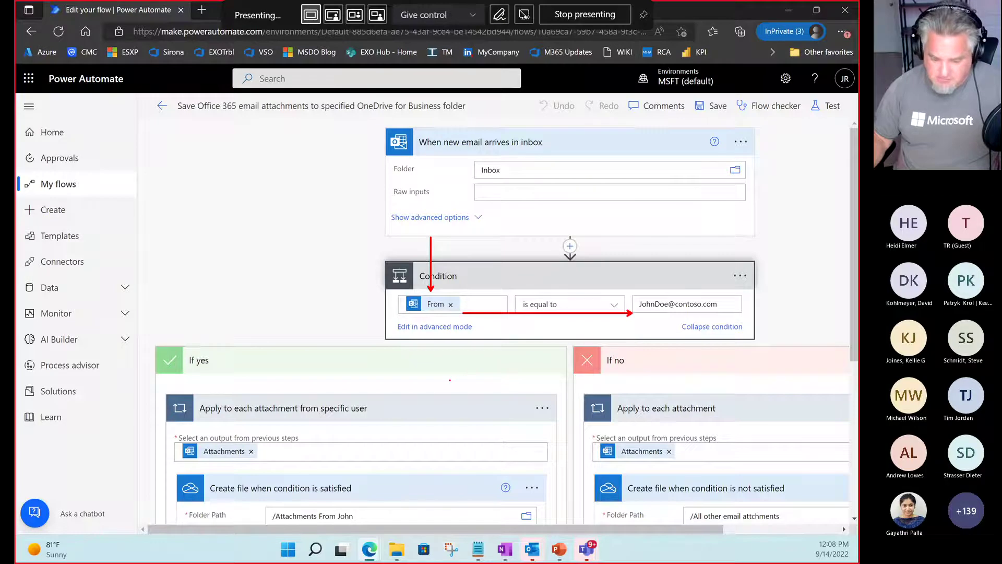
{"action": "left_click_drag", "start_coordinate": [448, 380], "coordinate": [628, 324]}
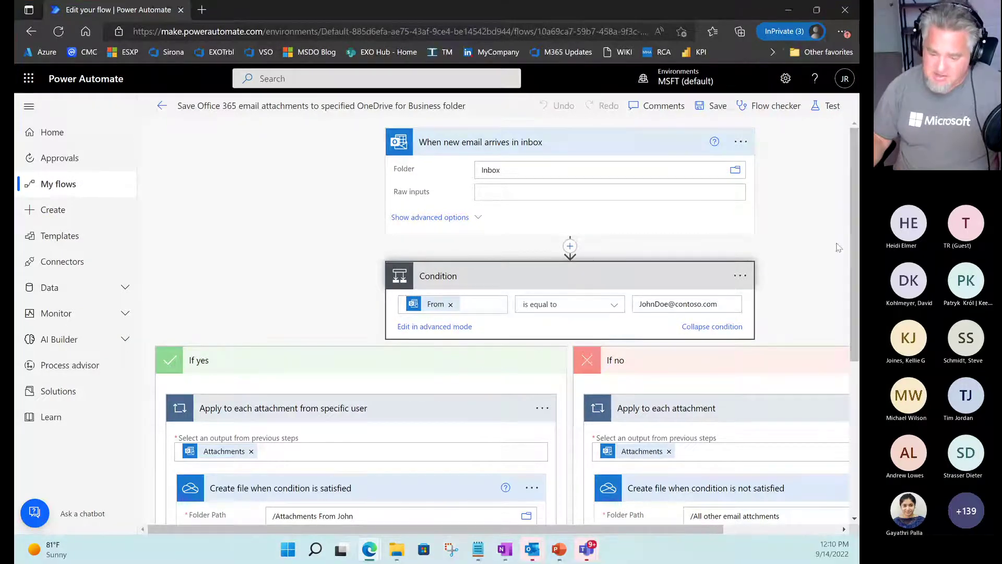
{"action": "left_click_drag", "start_coordinate": [856, 253], "coordinate": [859, 269]}
Scroll down and mark the If yes loop's Attachments token, /Attachments From John path, File Name and File Content.
{"action": "scroll", "coordinate": [710, 230], "scroll_direction": "down", "scroll_amount": 2}
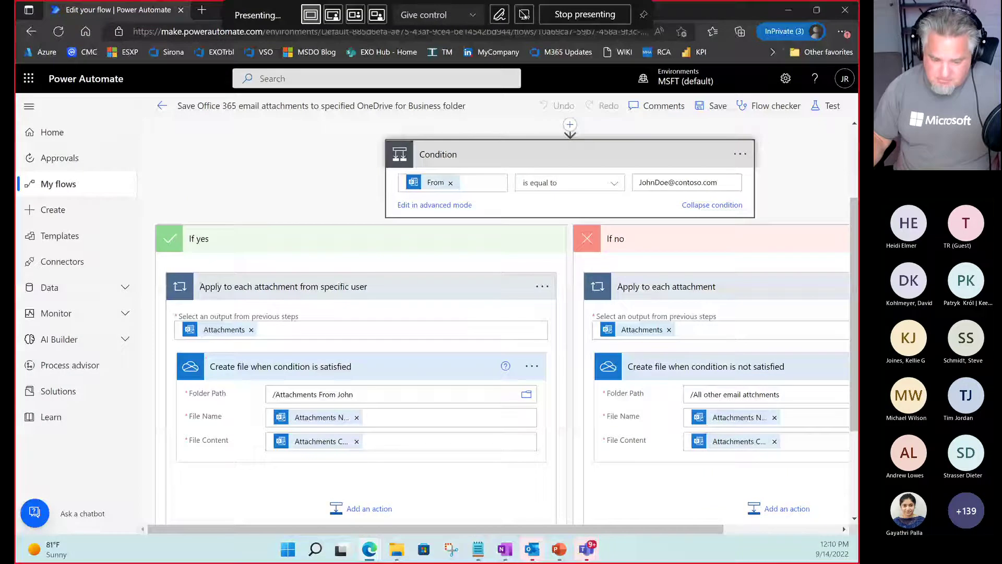
{"action": "left_click_drag", "start_coordinate": [240, 262], "coordinate": [238, 316]}
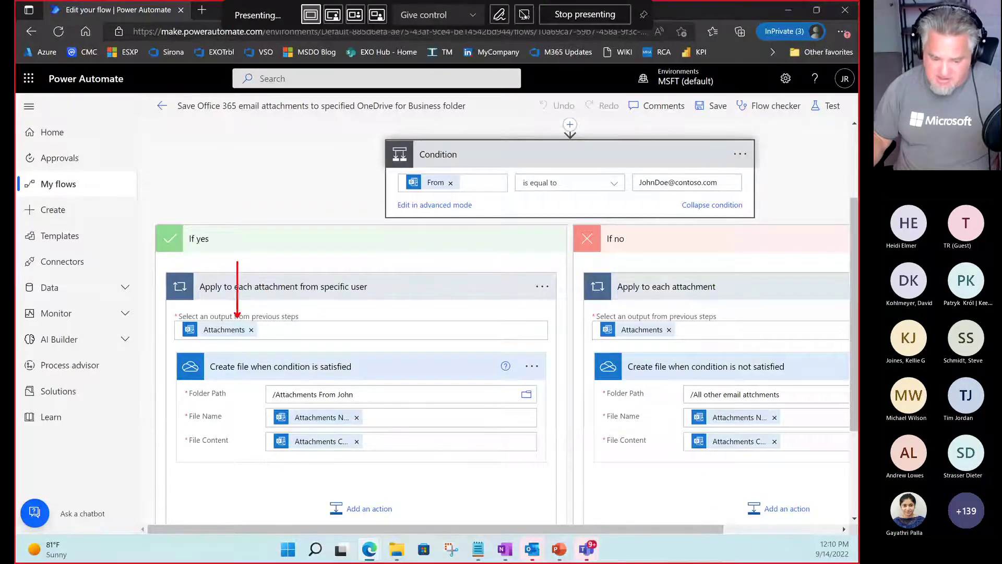
{"action": "left_click_drag", "start_coordinate": [180, 340], "coordinate": [257, 340]}
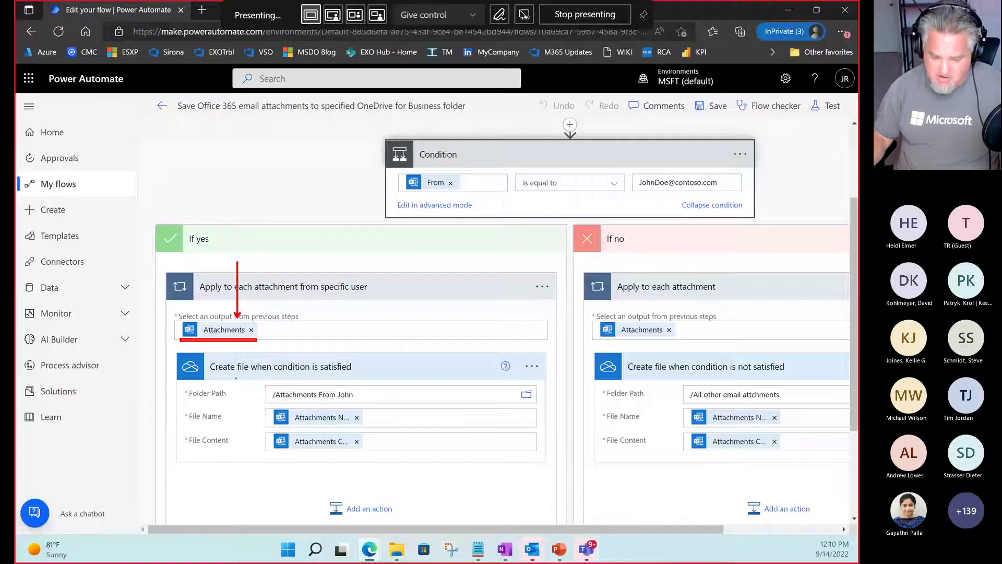
{"action": "left_click_drag", "start_coordinate": [258, 386], "coordinate": [374, 405]}
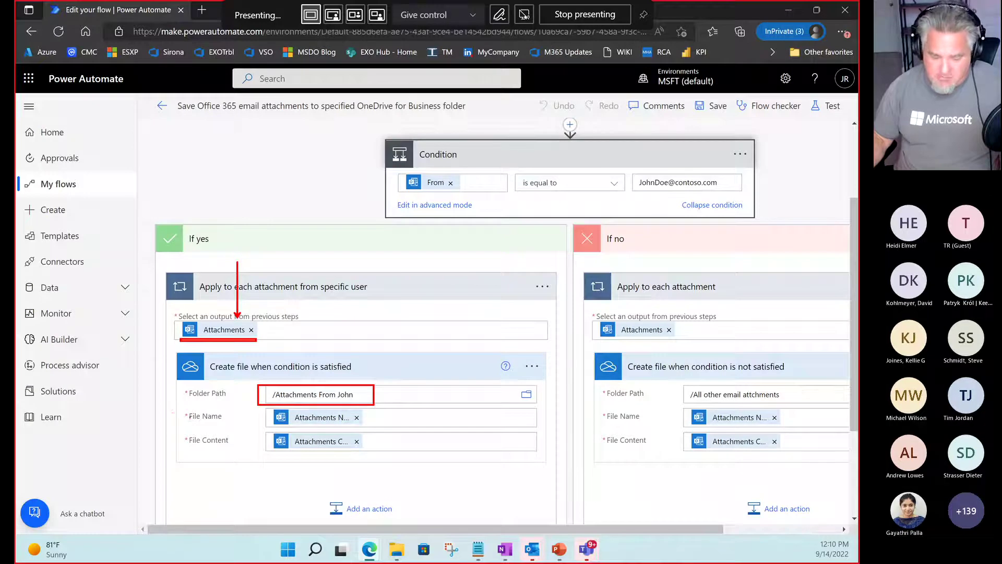
{"action": "left_click_drag", "start_coordinate": [181, 416], "coordinate": [127, 416]}
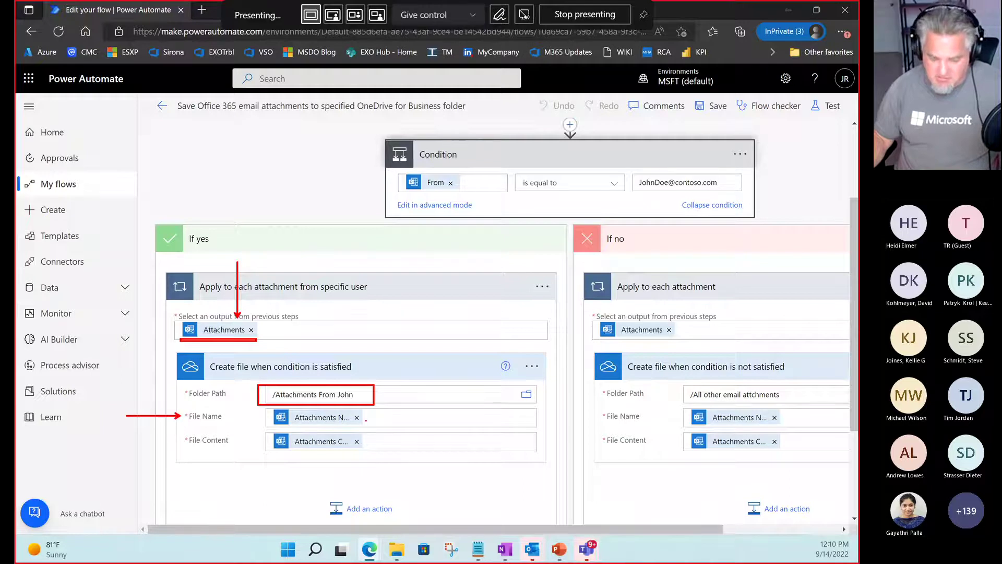
{"action": "left_click_drag", "start_coordinate": [365, 418], "coordinate": [408, 419]}
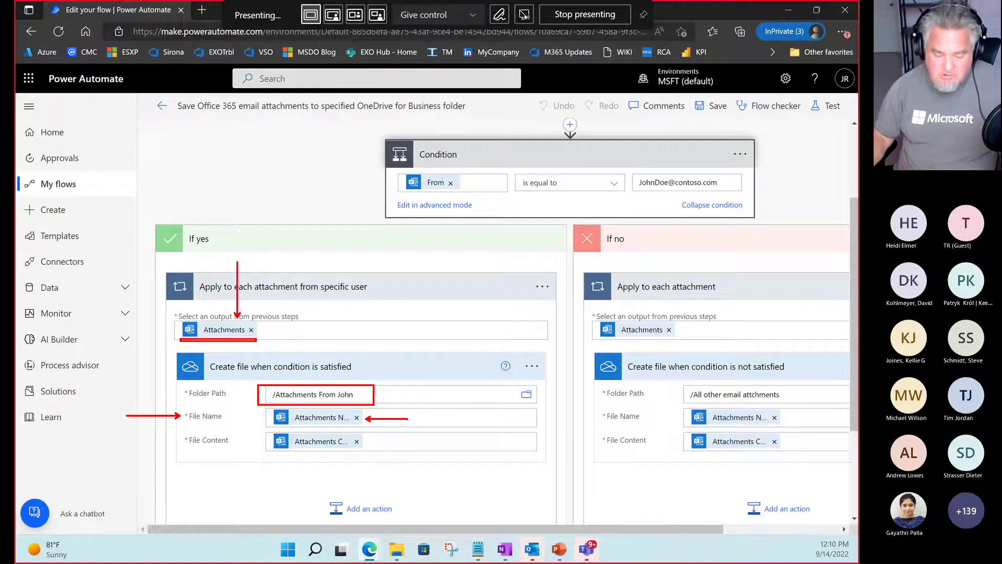
{"action": "left_click_drag", "start_coordinate": [174, 430], "coordinate": [238, 448]}
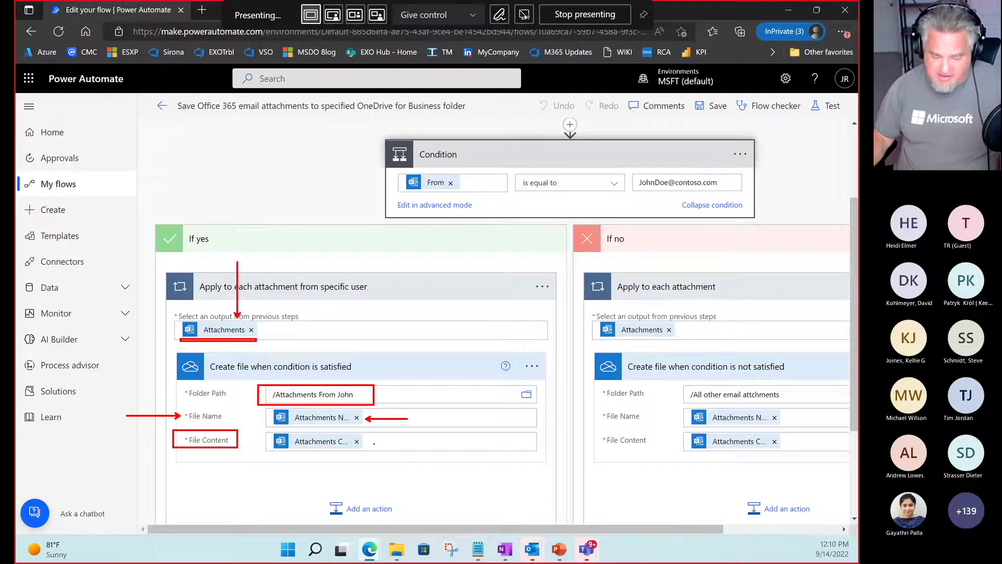
{"action": "left_click_drag", "start_coordinate": [369, 442], "coordinate": [415, 442]}
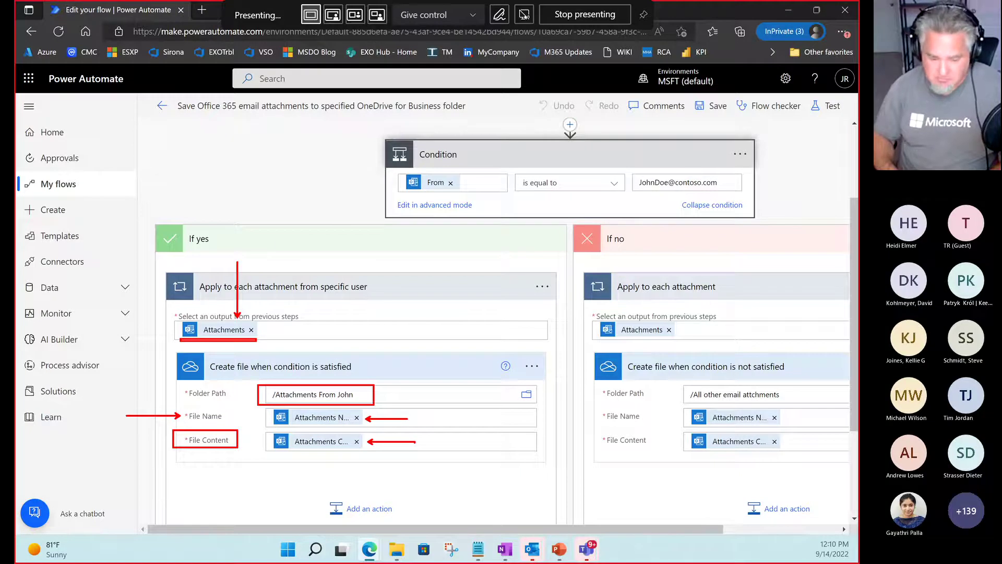
{"action": "key", "text": "Escape"}
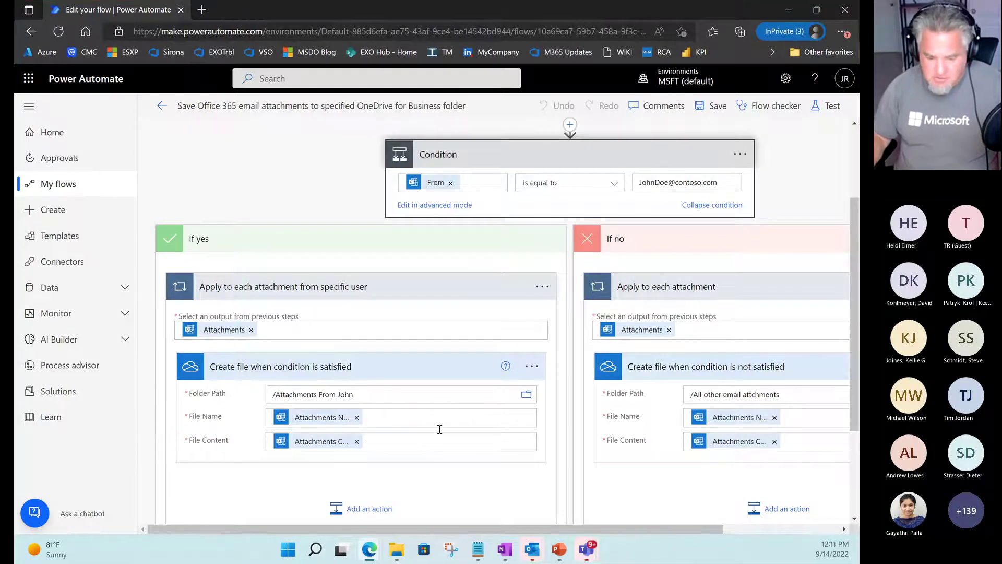
Scroll right to the If no branch and outline its /All other email attchments folder path.
{"action": "left_click_drag", "start_coordinate": [436, 529], "coordinate": [577, 547]}
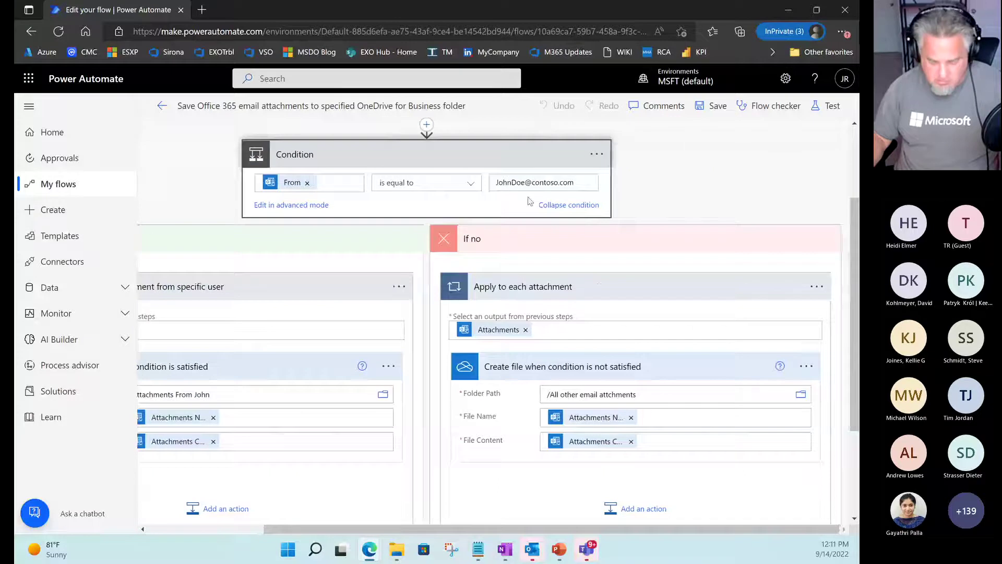
{"action": "key", "text": "ctrl+2"}
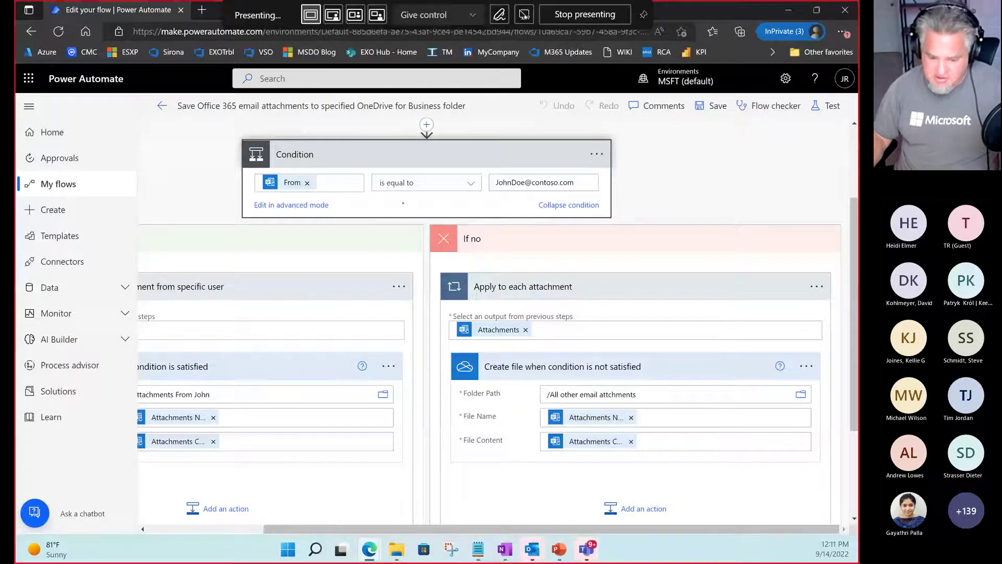
{"action": "left_click_drag", "start_coordinate": [508, 251], "coordinate": [367, 194]}
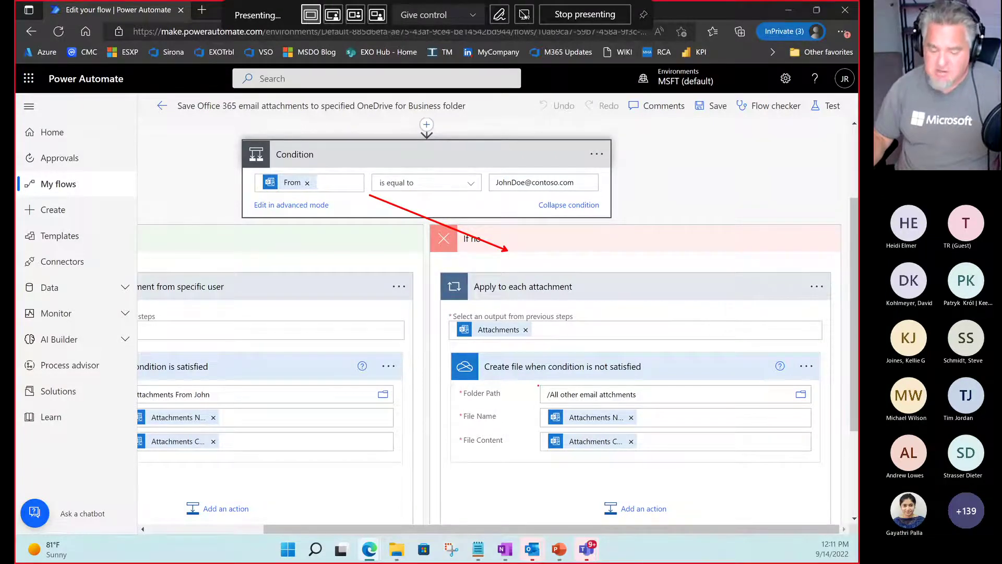
{"action": "left_click_drag", "start_coordinate": [538, 386], "coordinate": [649, 403]}
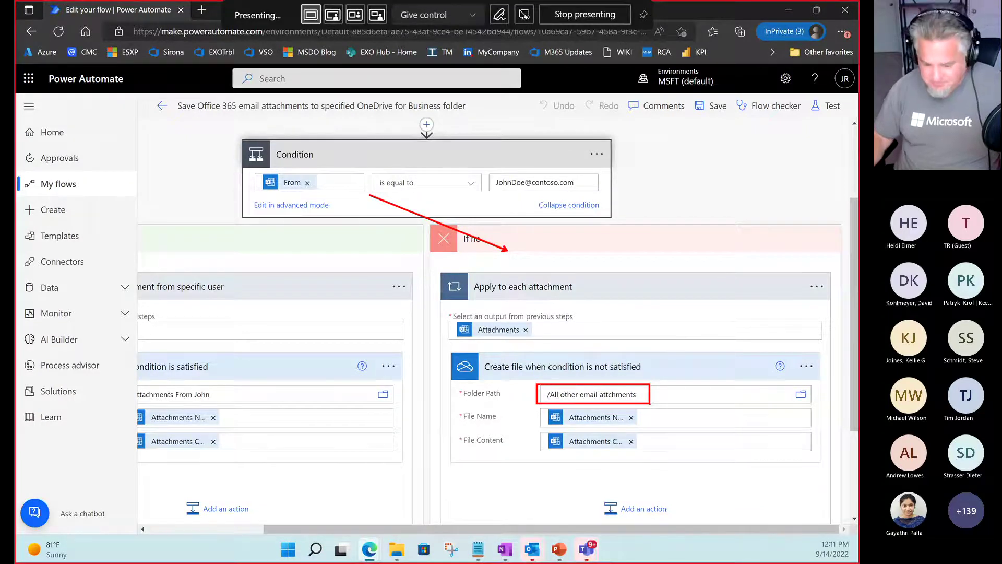
{"action": "key", "text": "Escape"}
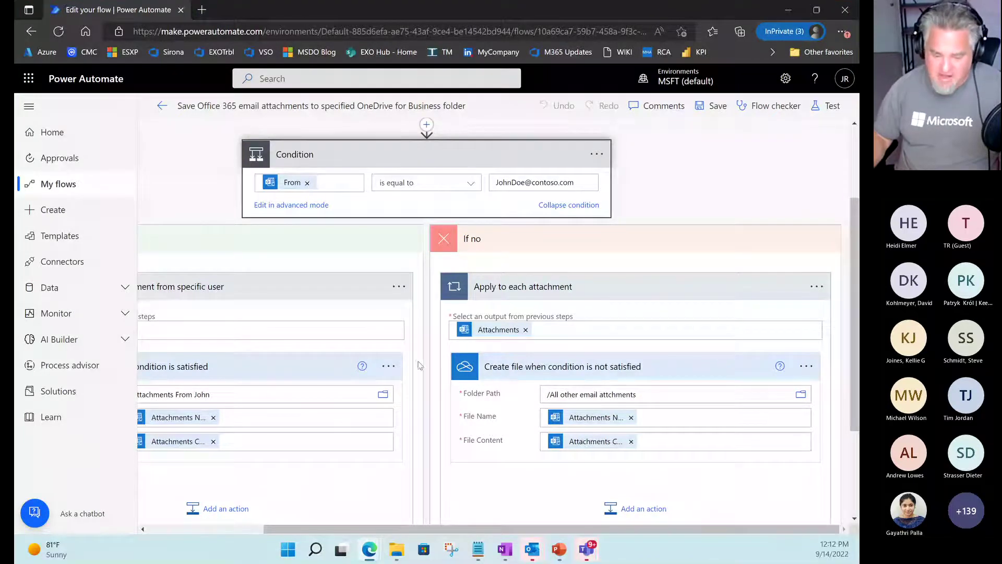
Scroll the flow canvas back up and move the horizontal view back to the left.
{"action": "scroll", "coordinate": [424, 370], "scroll_direction": "up", "scroll_amount": 3}
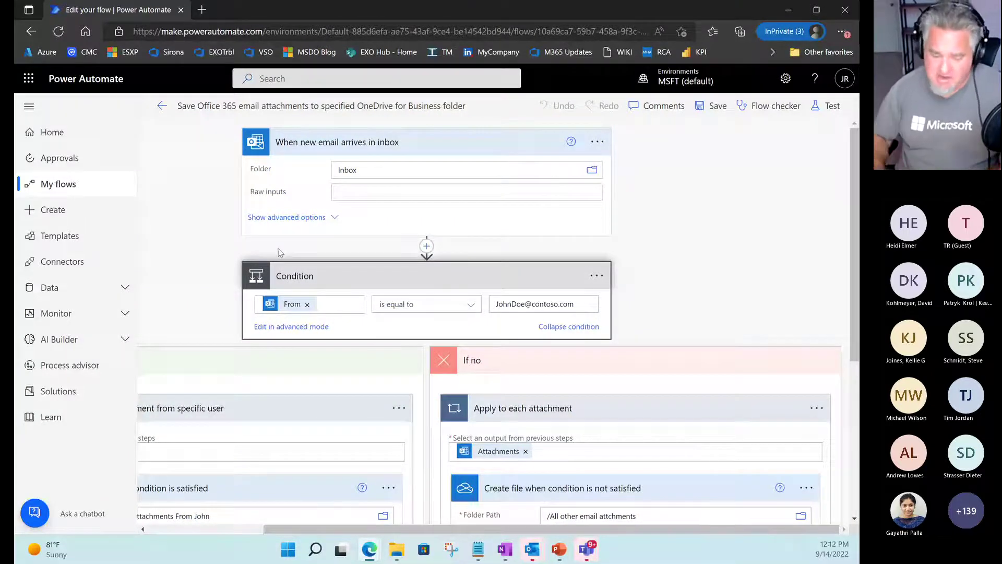
{"action": "left_click_drag", "start_coordinate": [418, 528], "coordinate": [309, 536]}
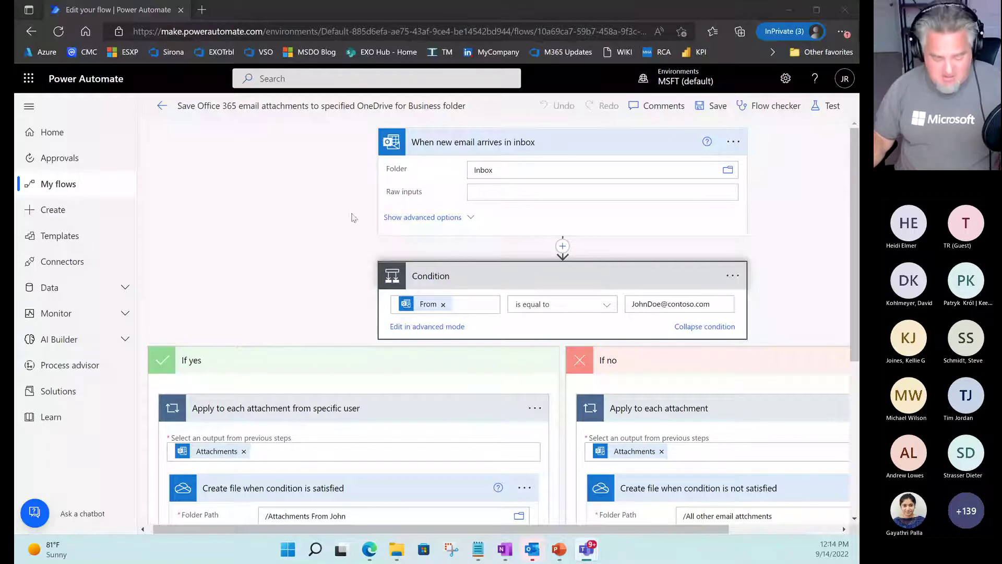
{"action": "key", "text": "ctrl+2"}
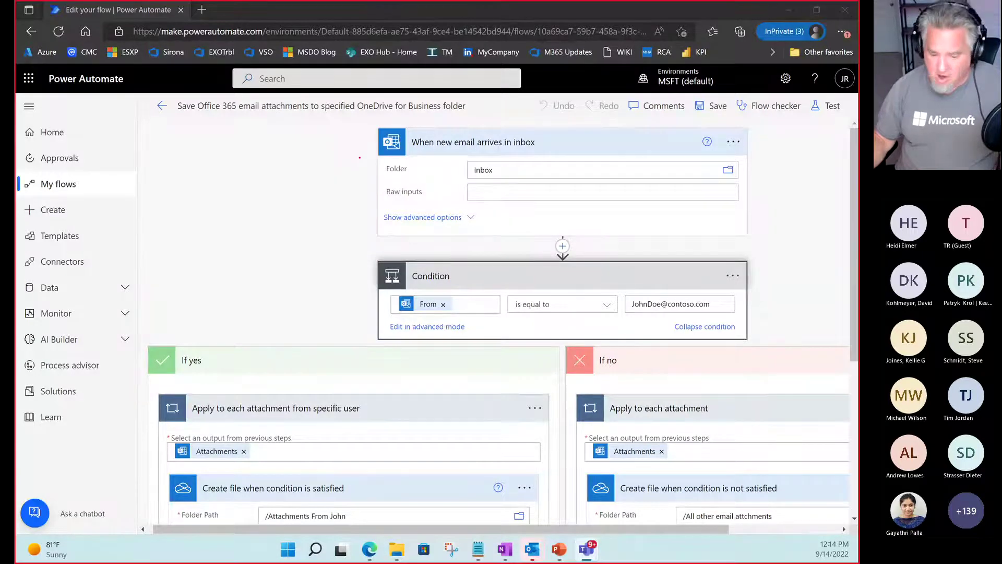
{"action": "left_click_drag", "start_coordinate": [367, 157], "coordinate": [260, 156]}
{"action": "left_click_drag", "start_coordinate": [369, 204], "coordinate": [261, 204]}
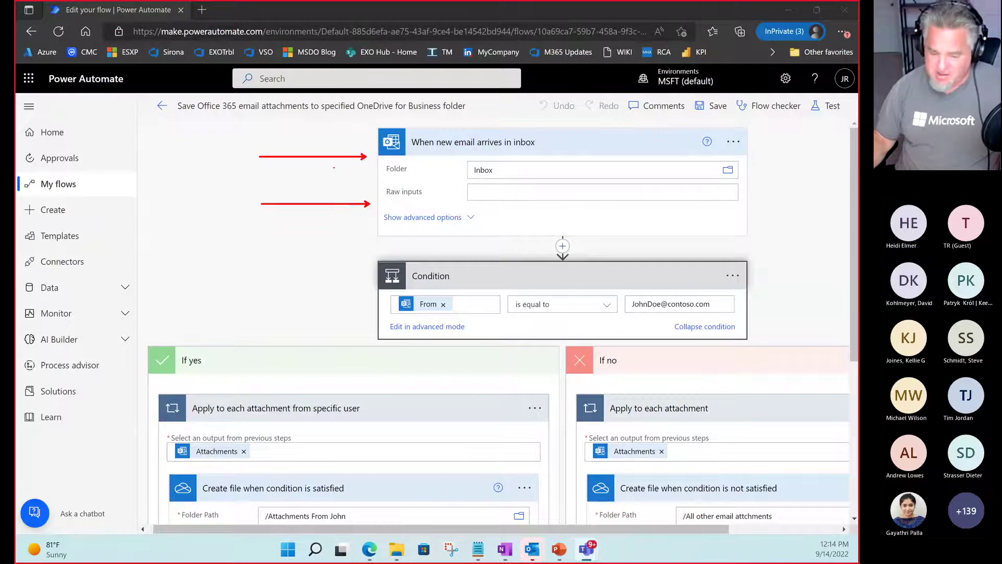
{"action": "mouse_move", "coordinate": [443, 148]}
{"action": "left_mouse_down"}
{"action": "mouse_move", "coordinate": [523, 147]}
{"action": "mouse_move", "coordinate": [546, 135]}
{"action": "left_mouse_up"}
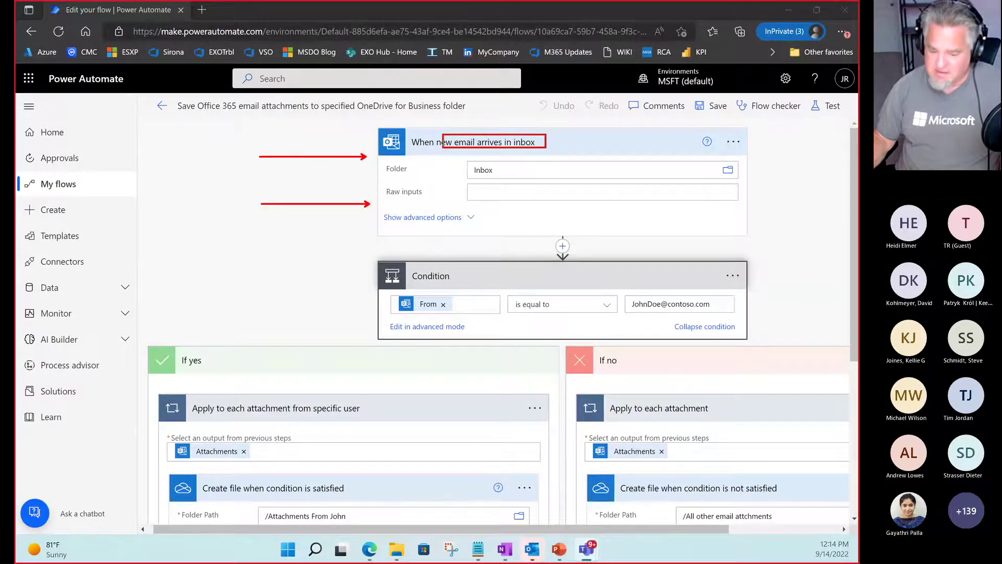
{"action": "left_click_drag", "start_coordinate": [360, 267], "coordinate": [282, 223]}
{"action": "left_click_drag", "start_coordinate": [259, 335], "coordinate": [228, 277]}
{"action": "left_click_drag", "start_coordinate": [758, 334], "coordinate": [776, 296]}
{"action": "key", "text": "Escape"}
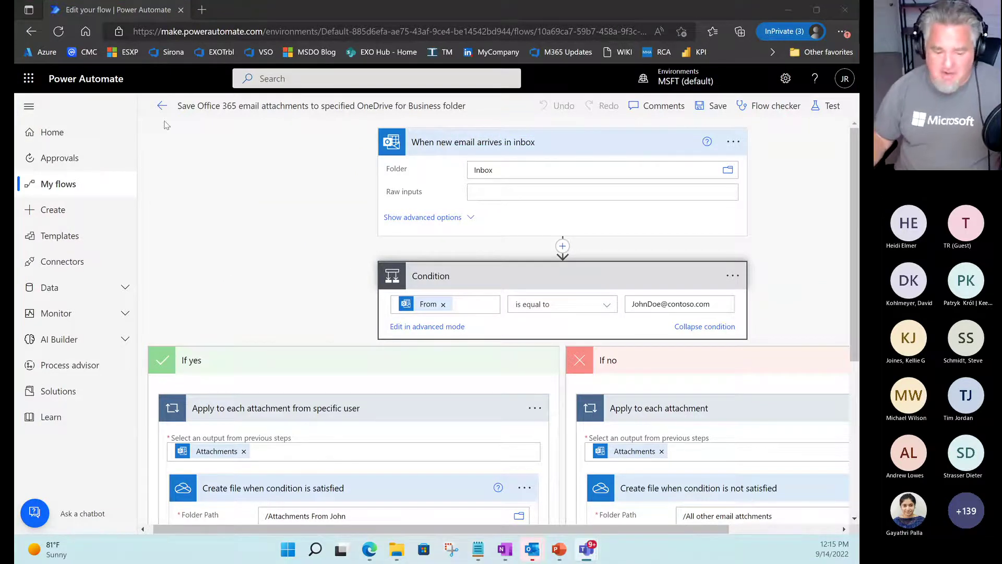
{"action": "key", "text": "ctrl+2"}
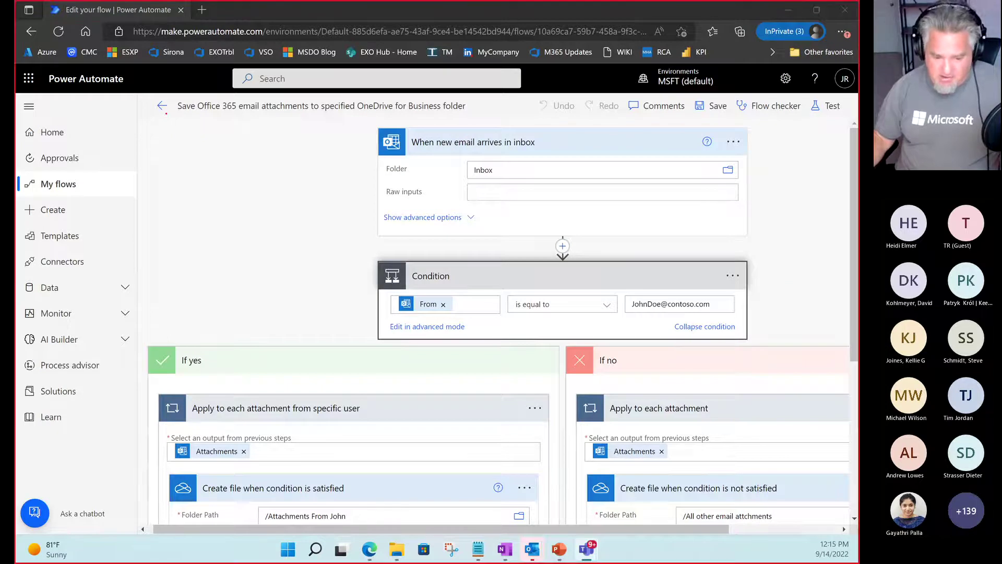
{"action": "left_click_drag", "start_coordinate": [165, 115], "coordinate": [186, 148]}
{"action": "left_click_drag", "start_coordinate": [161, 111], "coordinate": [146, 172]}
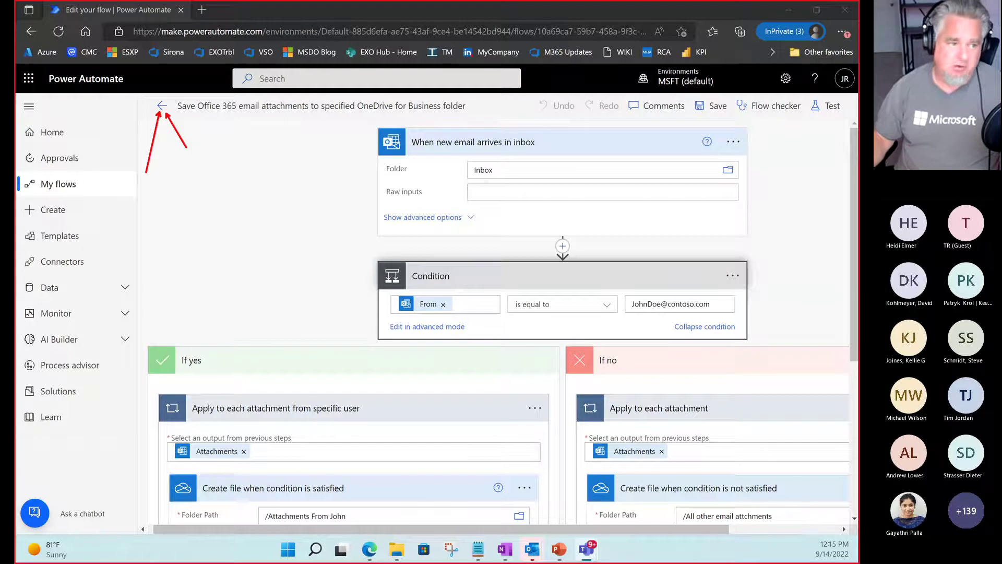
{"action": "key", "text": "Escape"}
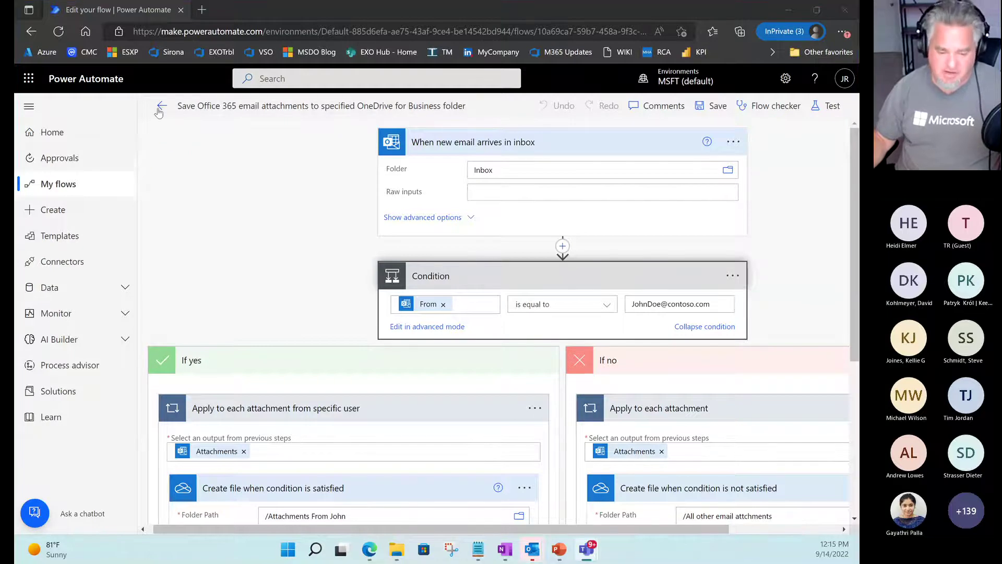
Return to the details page and mark its Details heading, Owner, Status On, Modified date, Type Automated and plan.
{"action": "left_click", "coordinate": [161, 107]}
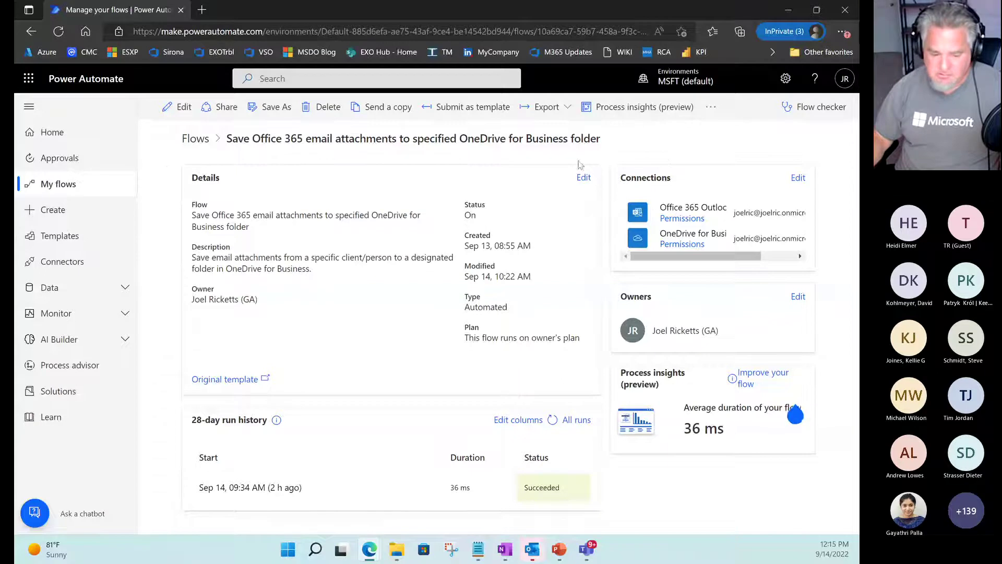
{"action": "key", "text": "ctrl+2"}
{"action": "left_click_drag", "start_coordinate": [161, 163], "coordinate": [264, 190]}
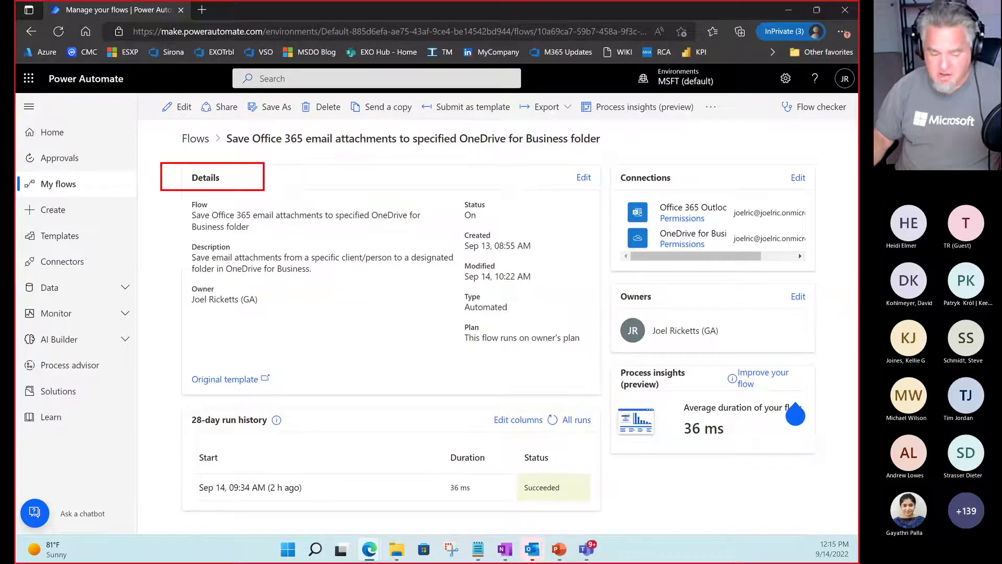
{"action": "left_click_drag", "start_coordinate": [183, 281], "coordinate": [288, 317]}
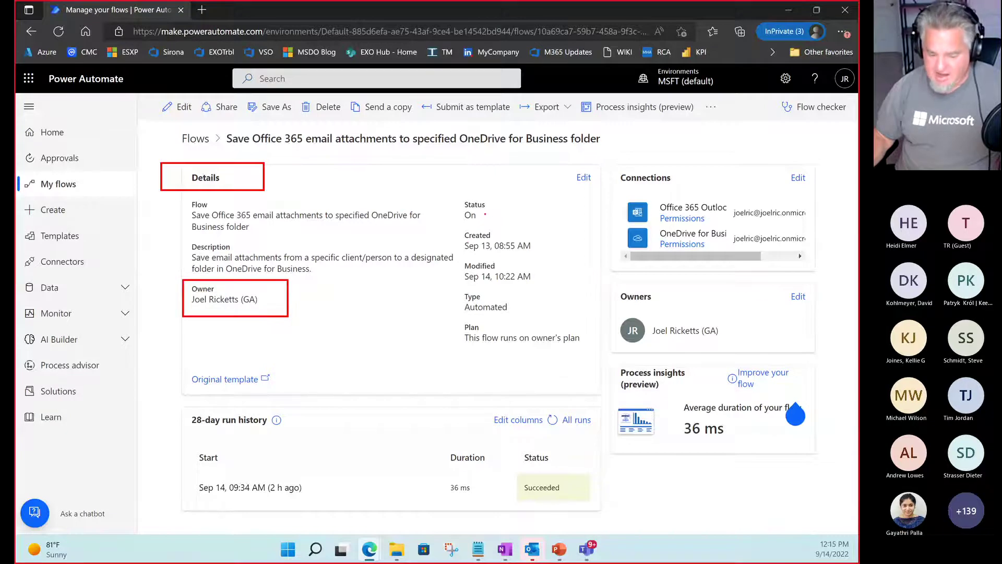
{"action": "left_click_drag", "start_coordinate": [485, 214], "coordinate": [539, 206]}
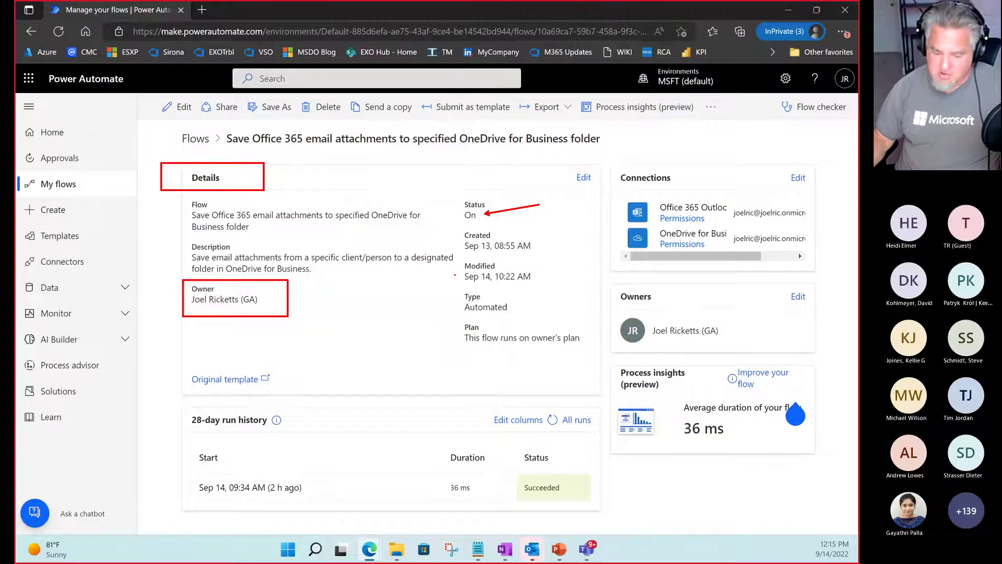
{"action": "left_click_drag", "start_coordinate": [449, 270], "coordinate": [373, 302]}
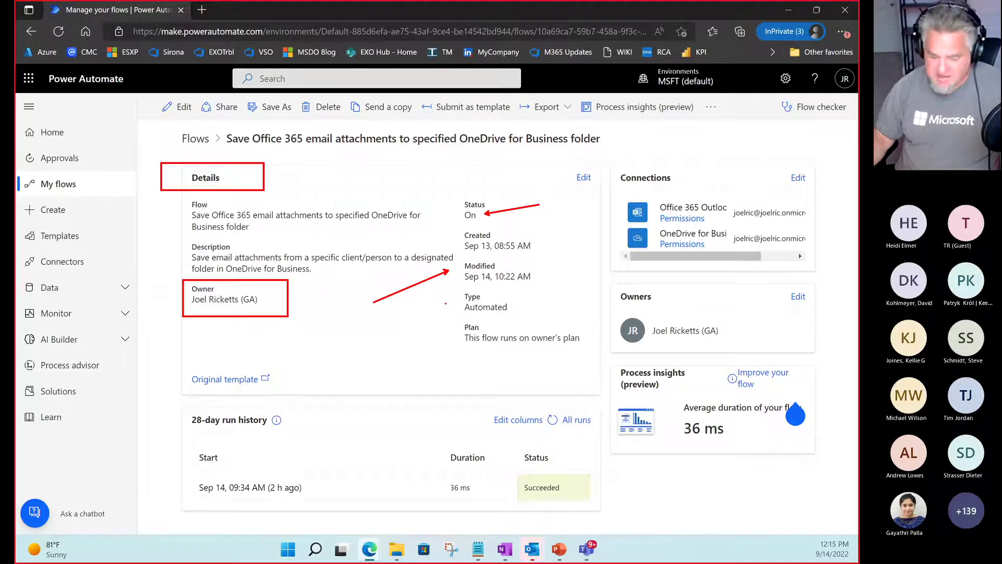
{"action": "left_click_drag", "start_coordinate": [452, 304], "coordinate": [552, 315]}
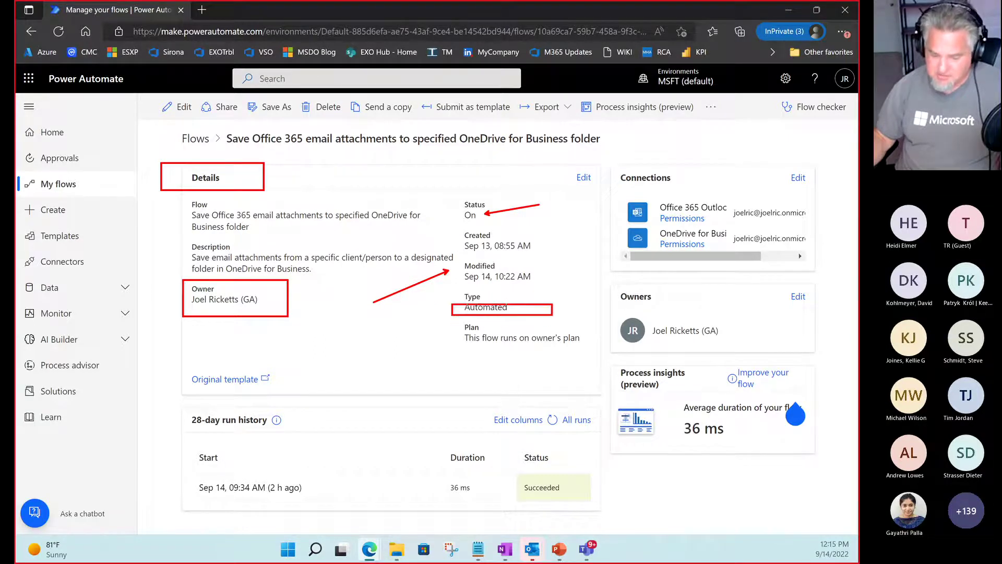
{"action": "left_click_drag", "start_coordinate": [457, 348], "coordinate": [592, 348]}
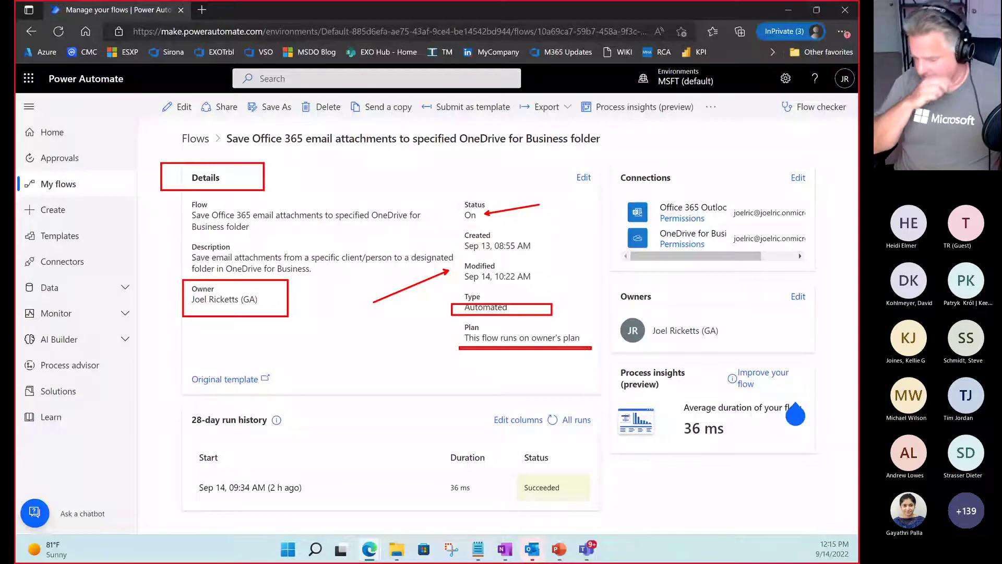
{"action": "key", "text": "Escape"}
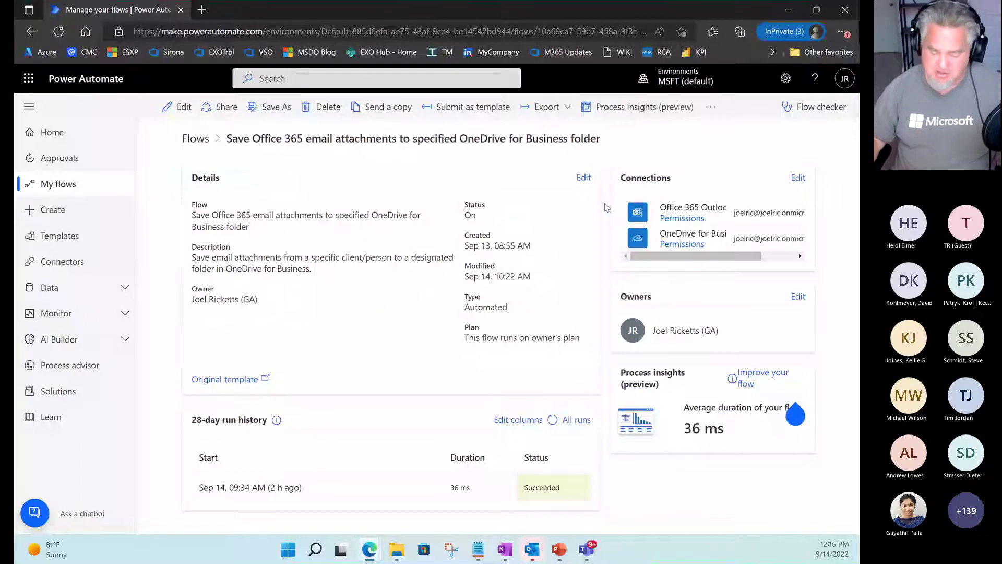
{"action": "key", "text": "ctrl+2"}
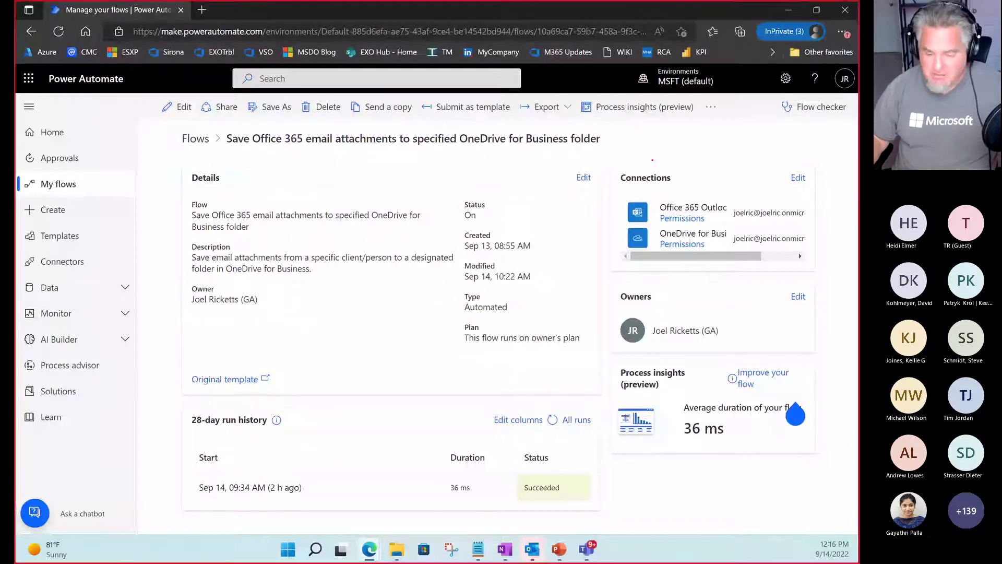
{"action": "mouse_move", "coordinate": [609, 166]}
{"action": "left_mouse_down"}
{"action": "mouse_move", "coordinate": [659, 168]}
{"action": "mouse_move", "coordinate": [705, 187]}
{"action": "mouse_move", "coordinate": [709, 166]}
{"action": "left_mouse_up"}
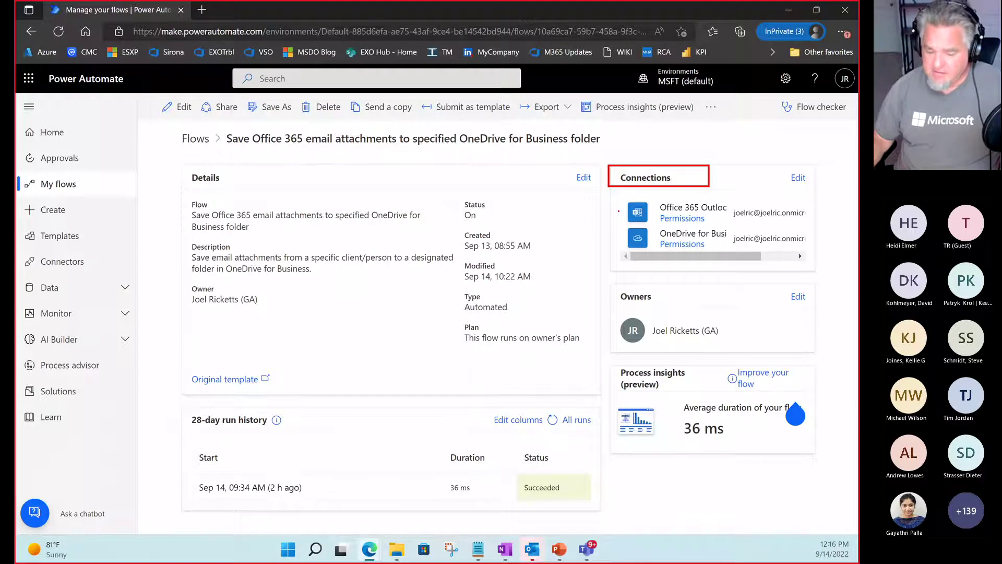
{"action": "left_click_drag", "start_coordinate": [619, 211], "coordinate": [549, 201]}
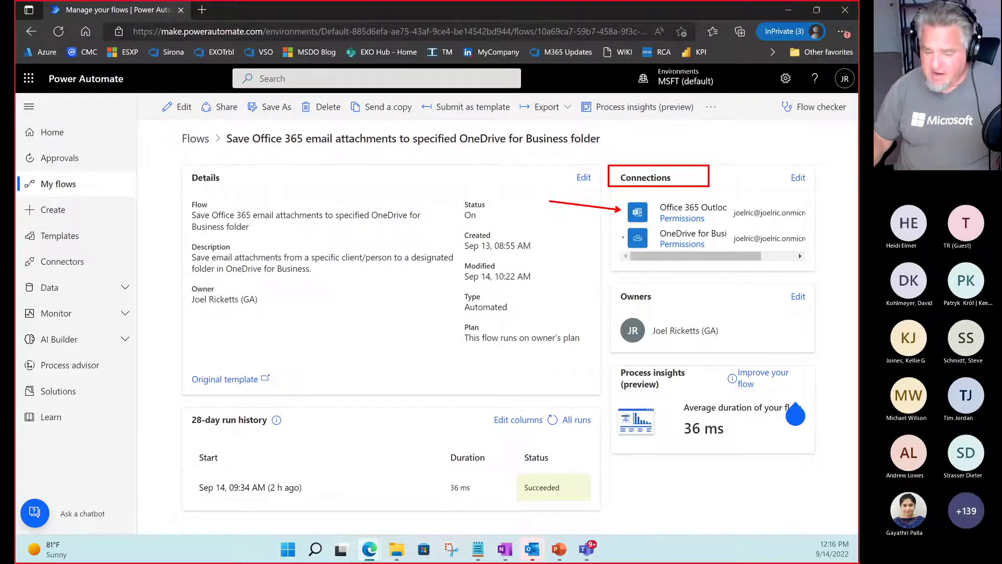
{"action": "left_click_drag", "start_coordinate": [622, 238], "coordinate": [547, 252]}
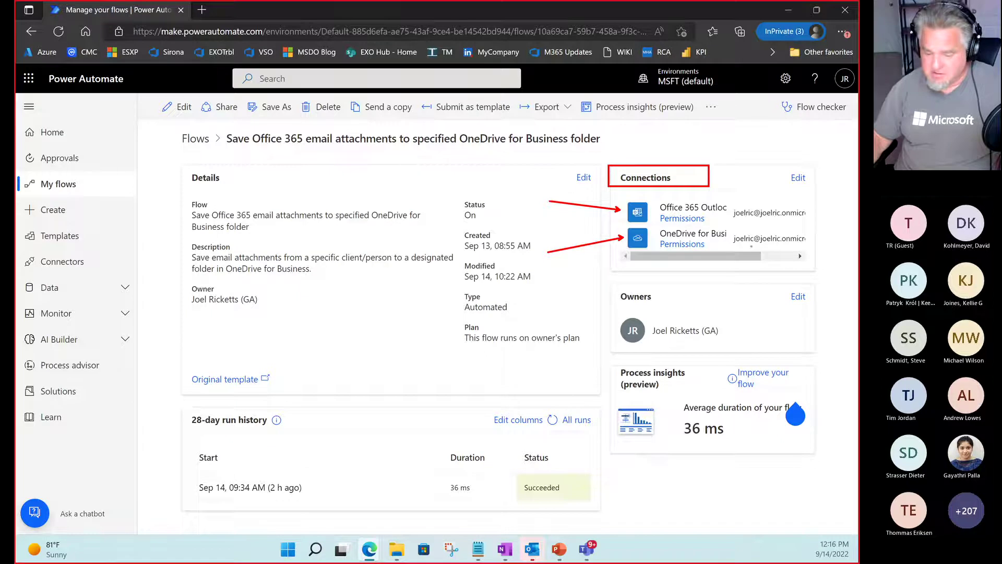
{"action": "left_click_drag", "start_coordinate": [733, 220], "coordinate": [809, 220]}
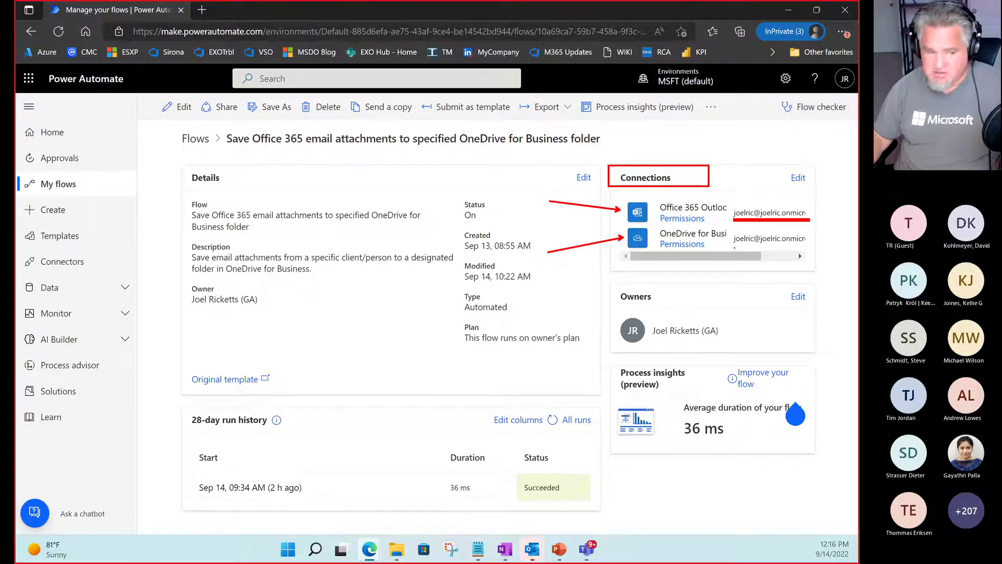
{"action": "left_click_drag", "start_coordinate": [732, 248], "coordinate": [815, 246]}
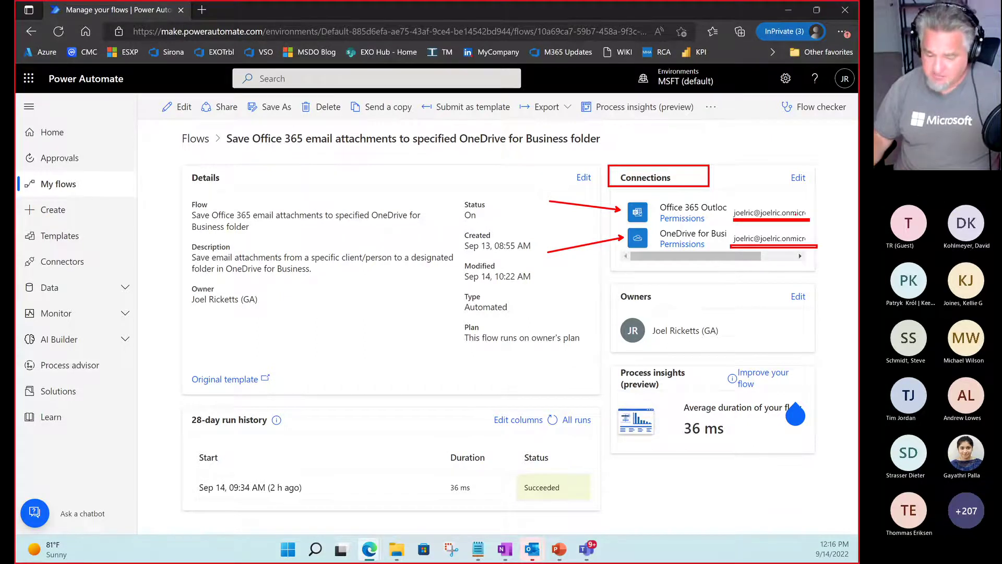
{"action": "key", "text": "Escape"}
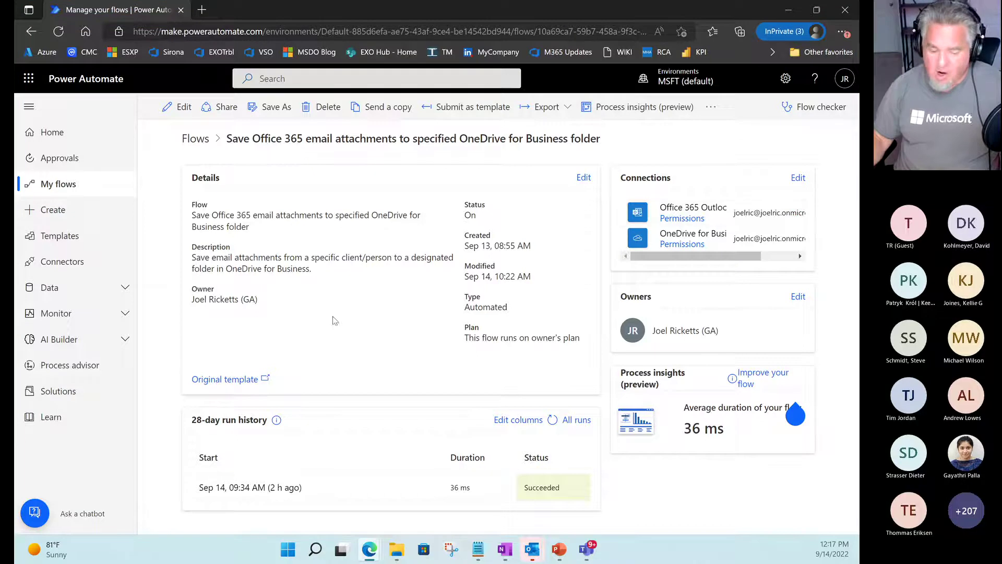
{"action": "key", "text": "ctrl+2"}
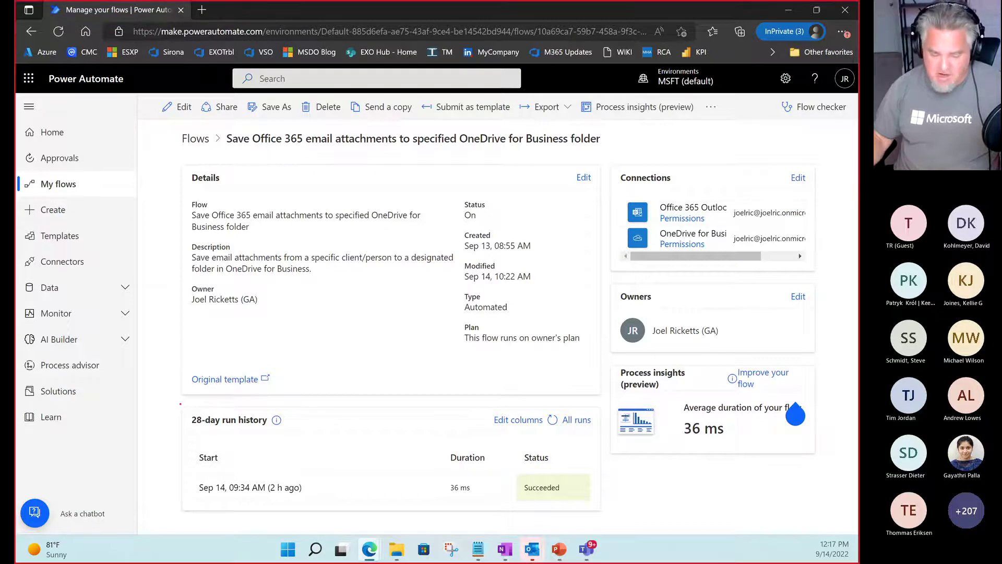
{"action": "left_click_drag", "start_coordinate": [179, 404], "coordinate": [332, 433]}
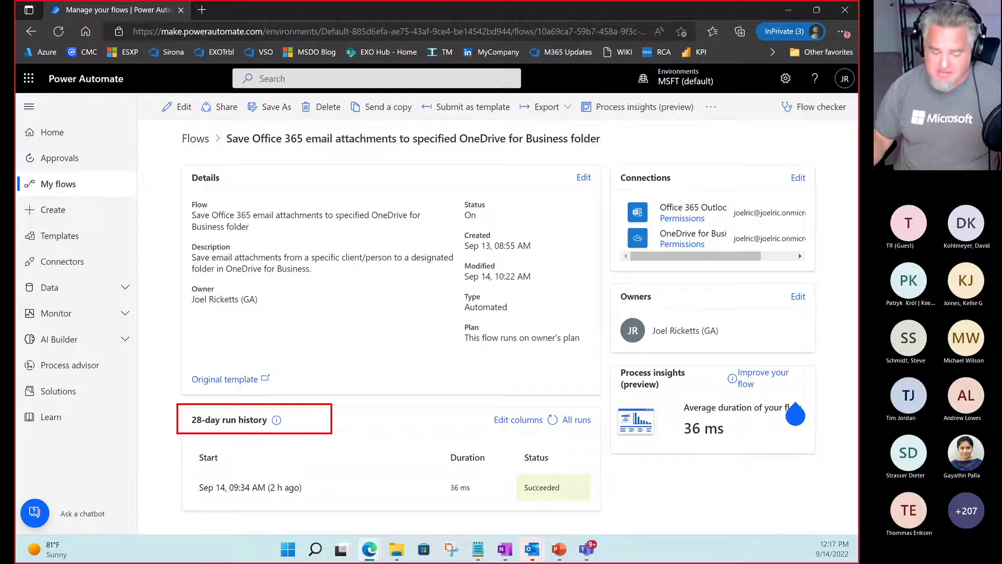
{"action": "left_click_drag", "start_coordinate": [192, 474], "coordinate": [318, 500]}
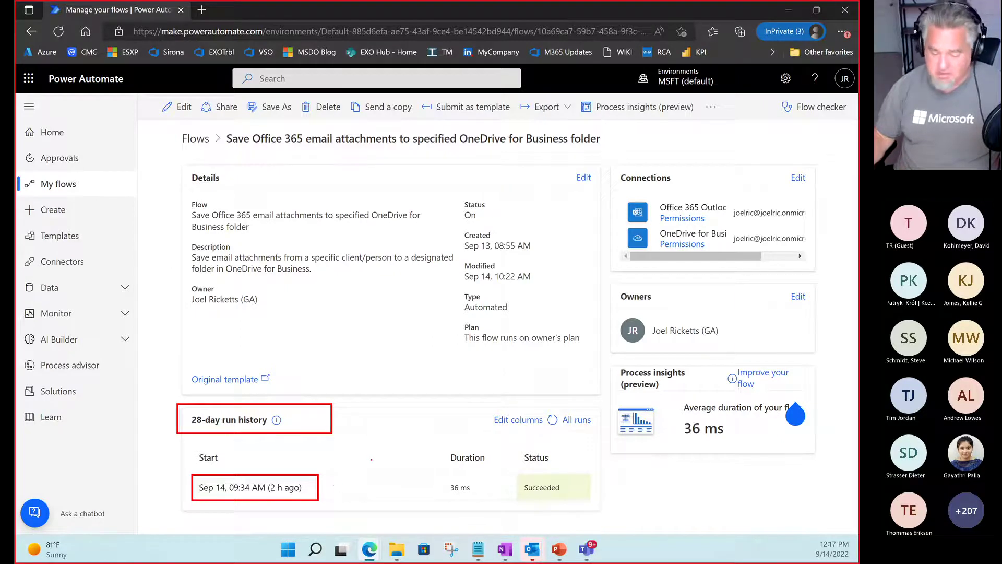
{"action": "left_click_drag", "start_coordinate": [442, 478], "coordinate": [480, 497]}
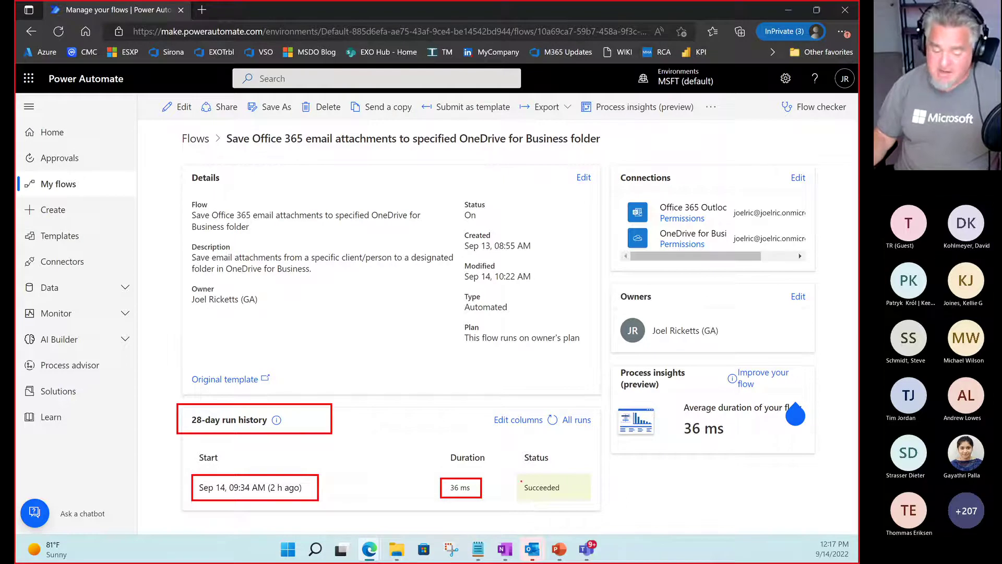
{"action": "left_click_drag", "start_coordinate": [517, 476], "coordinate": [593, 499]}
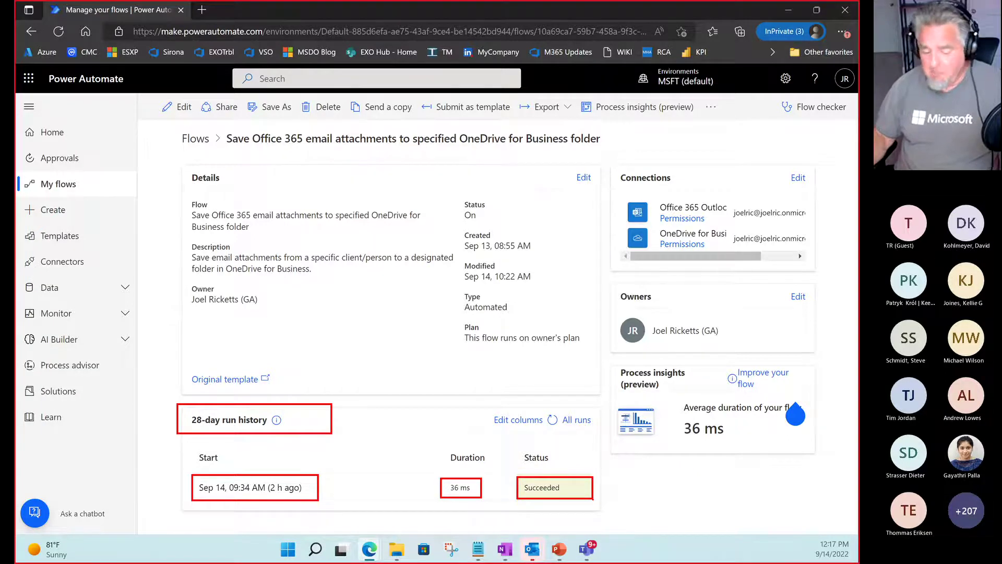
{"action": "key", "text": "Escape"}
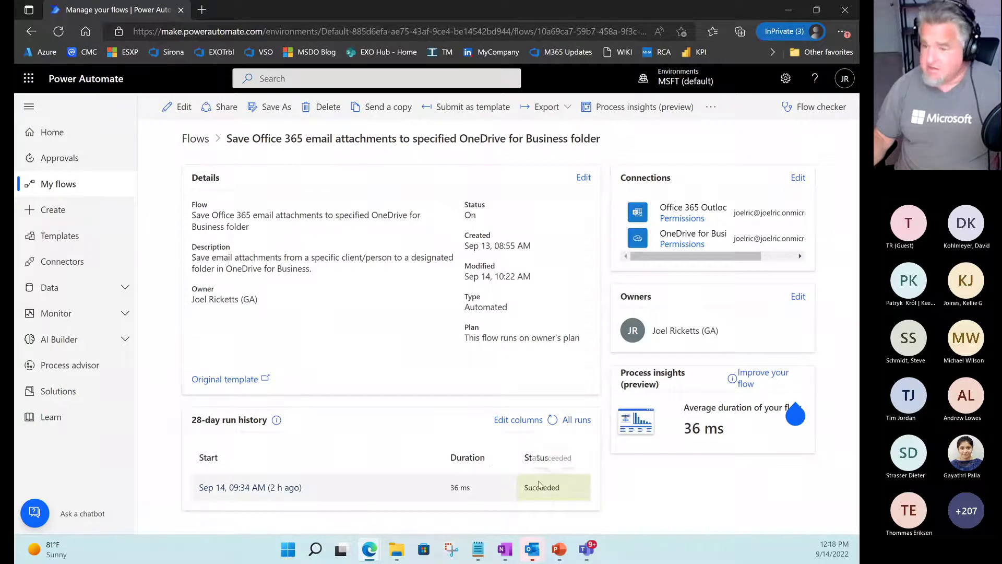
Open the Sep 14 run and point out its On new email and Condition steps.
{"action": "left_click", "coordinate": [250, 489]}
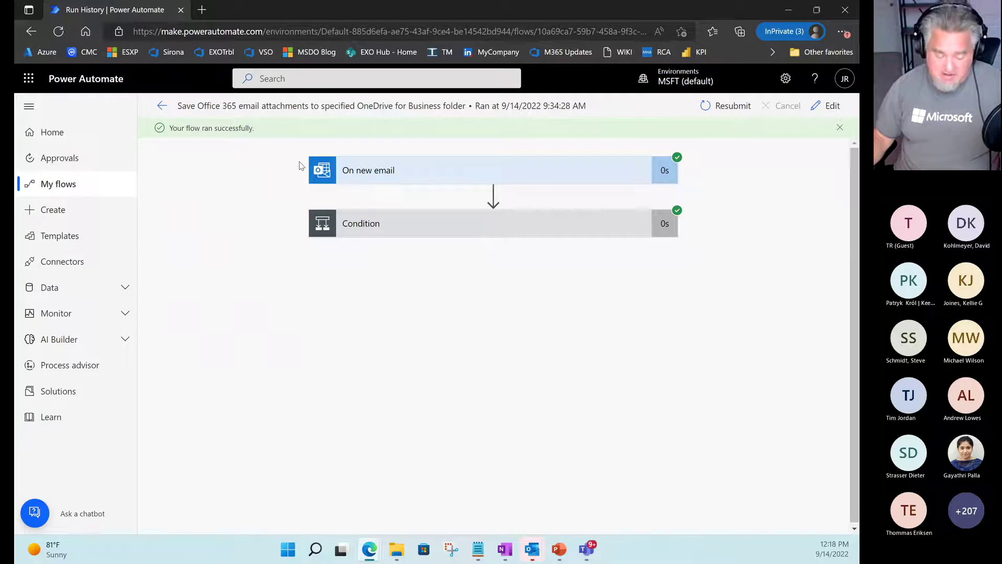
{"action": "key", "text": "ctrl+2"}
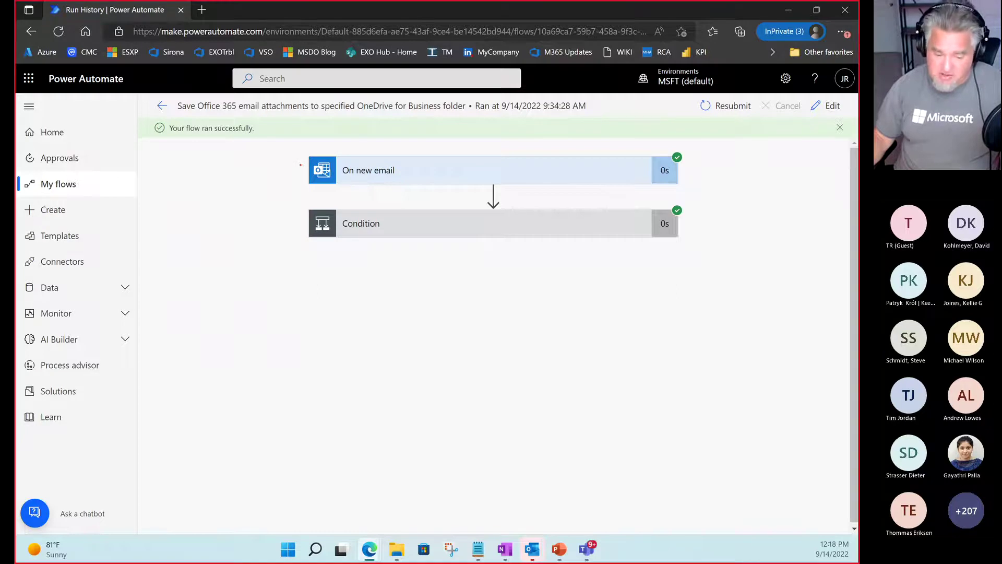
{"action": "left_click_drag", "start_coordinate": [301, 165], "coordinate": [245, 160]}
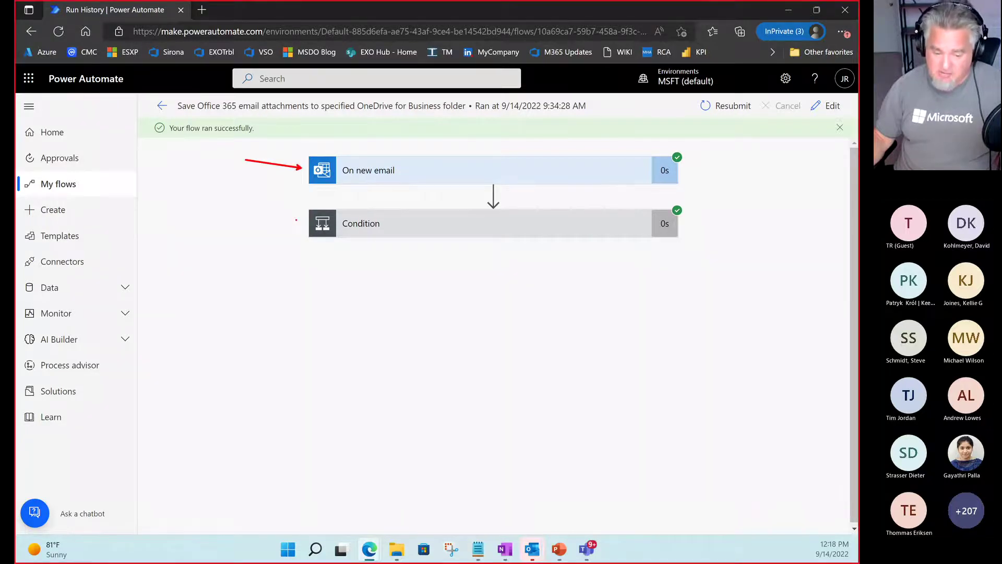
{"action": "left_click_drag", "start_coordinate": [296, 220], "coordinate": [233, 202]}
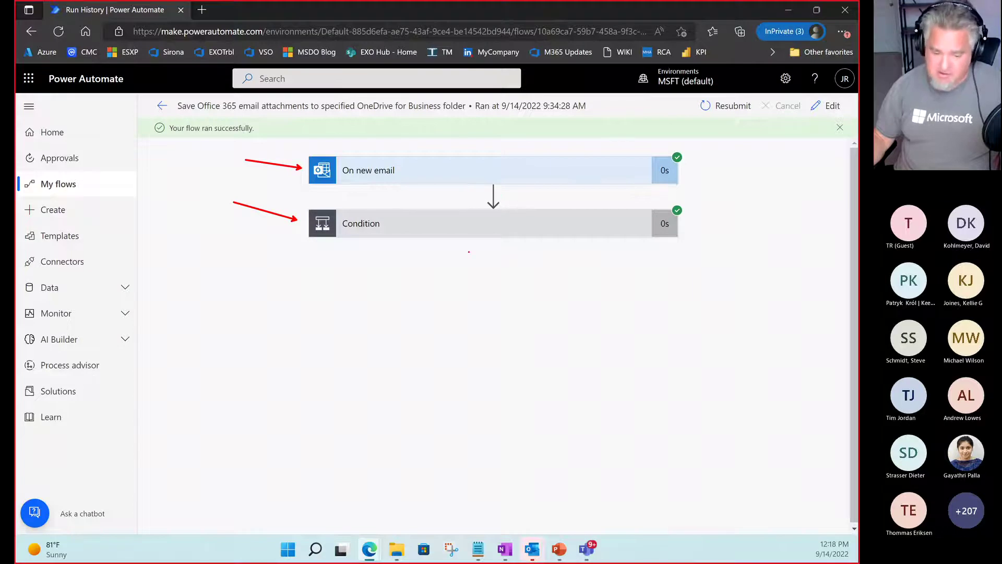
{"action": "key", "text": "Escape"}
Expand the On new email trigger, scroll through its inputs and outputs, then collapse it.
{"action": "left_click", "coordinate": [464, 178]}
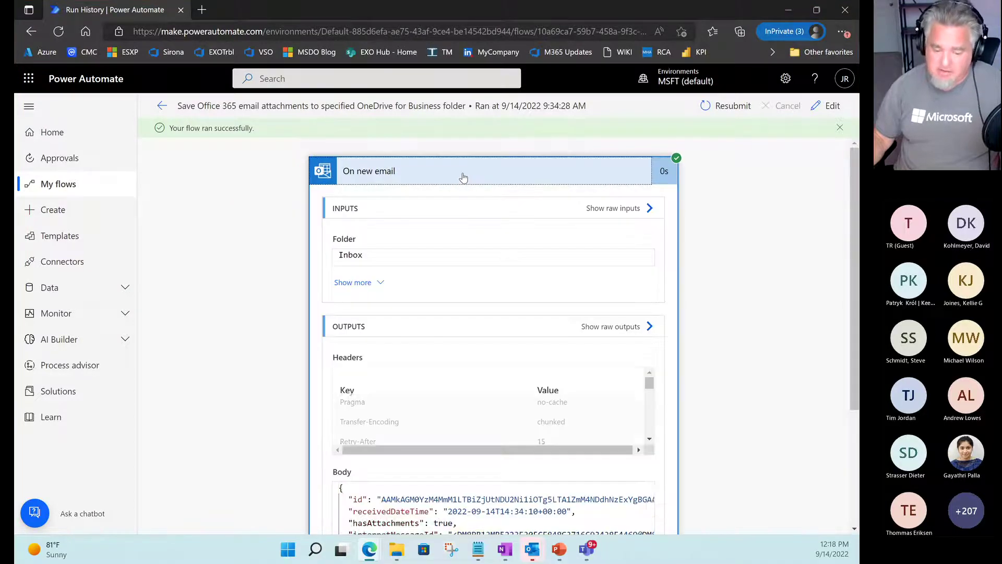
{"action": "scroll", "coordinate": [495, 346], "scroll_direction": "down", "scroll_amount": 3}
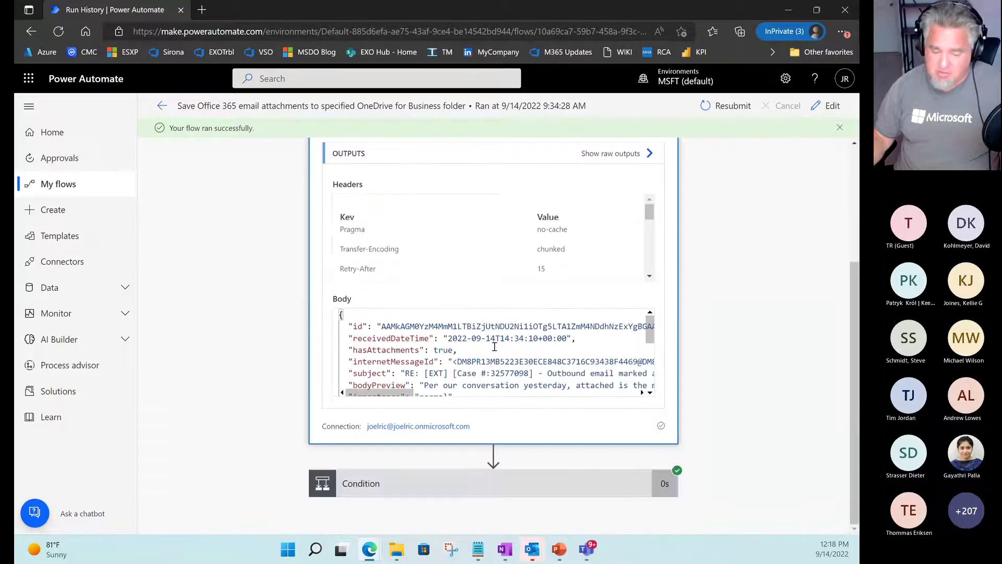
{"action": "scroll", "coordinate": [495, 347], "scroll_direction": "down", "scroll_amount": 5}
{"action": "scroll", "coordinate": [494, 347], "scroll_direction": "up", "scroll_amount": 6}
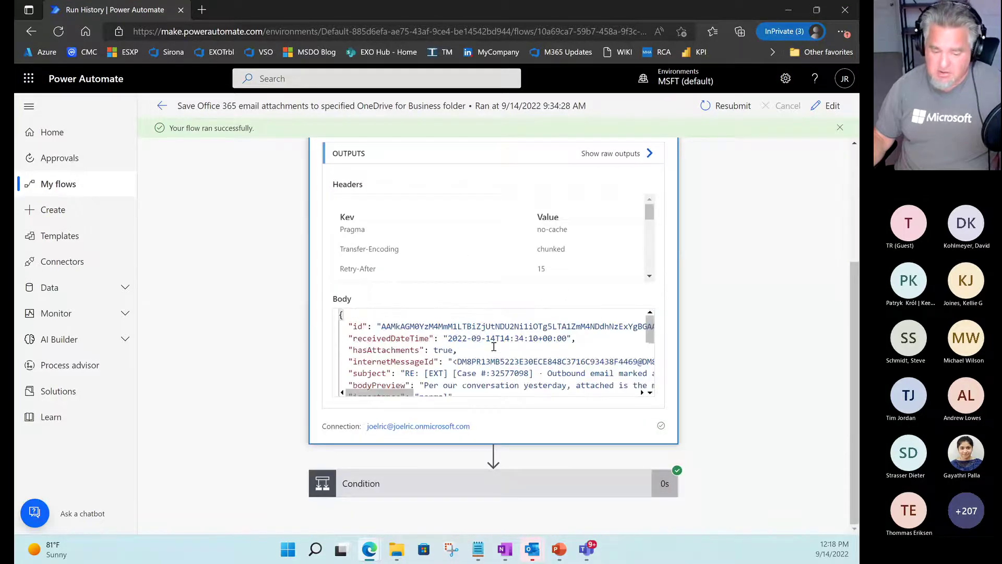
{"action": "scroll", "coordinate": [459, 259], "scroll_direction": "up", "scroll_amount": 3}
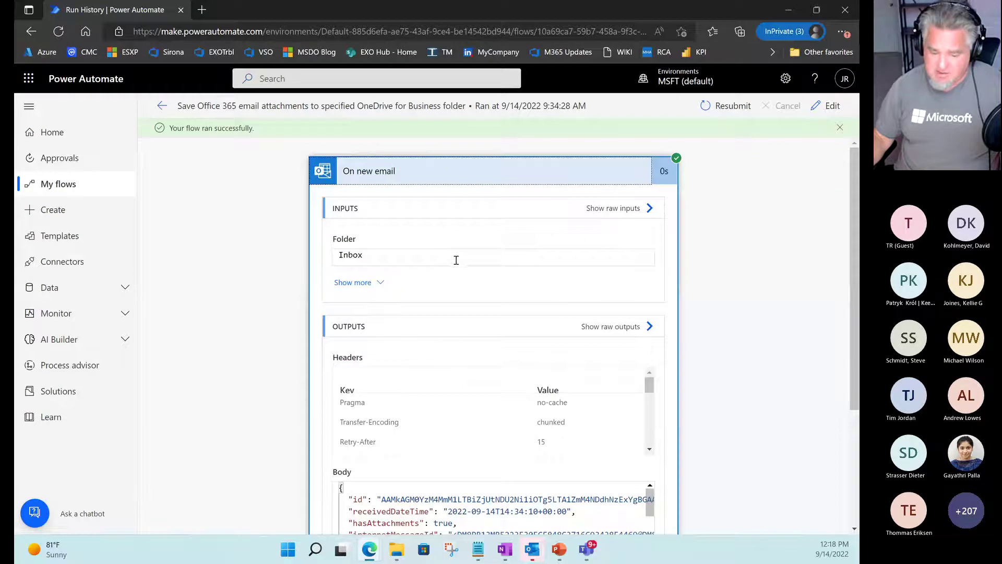
{"action": "left_click", "coordinate": [475, 174]}
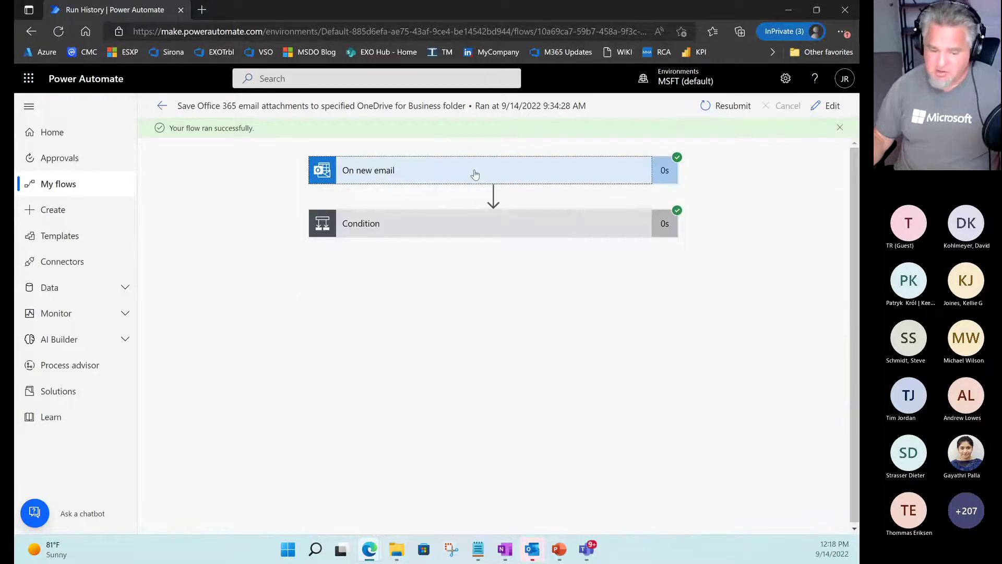
Expand the Condition, outline its false expression result, and scroll right to the If no branch.
{"action": "left_click", "coordinate": [466, 225]}
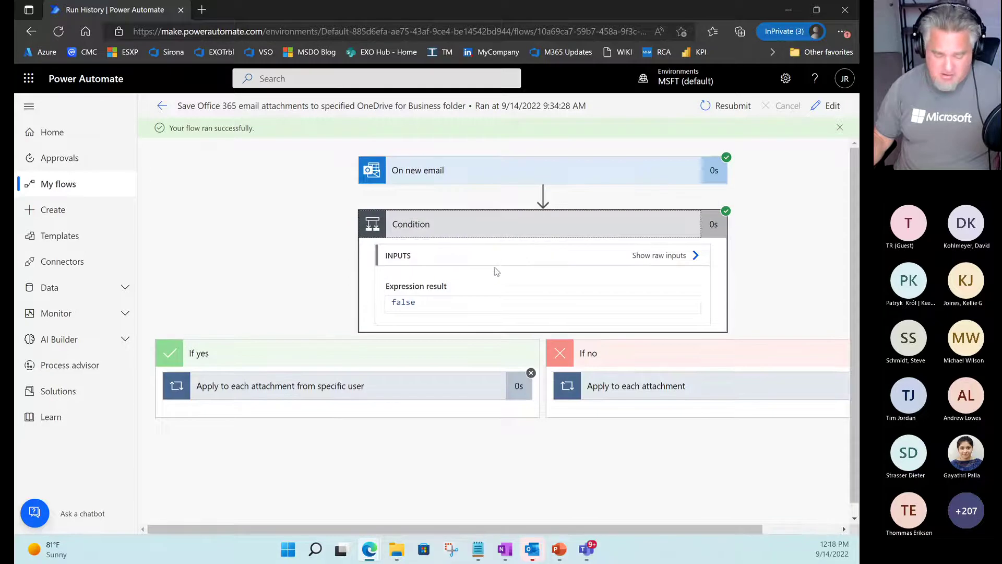
{"action": "left_click_drag", "start_coordinate": [380, 277], "coordinate": [491, 316]}
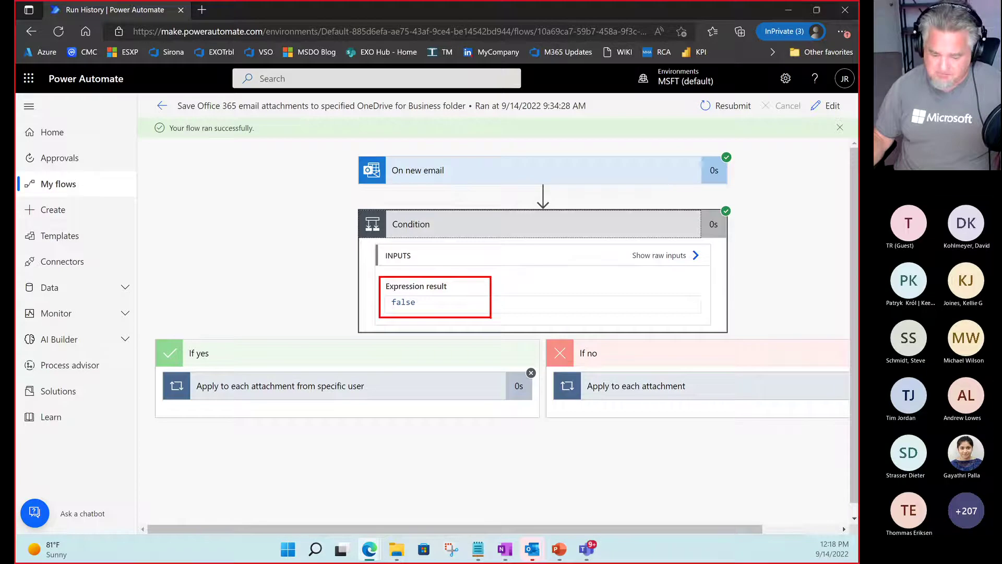
{"action": "key", "text": "Escape"}
{"action": "left_click_drag", "start_coordinate": [507, 529], "coordinate": [584, 529]}
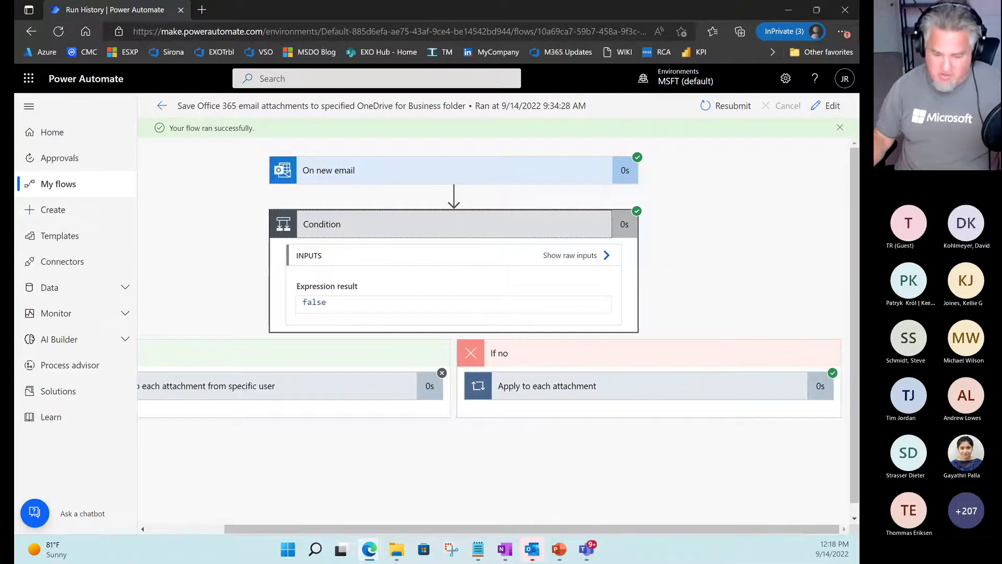
{"action": "key", "text": "ctrl+2"}
{"action": "left_click_drag", "start_coordinate": [477, 315], "coordinate": [551, 356]}
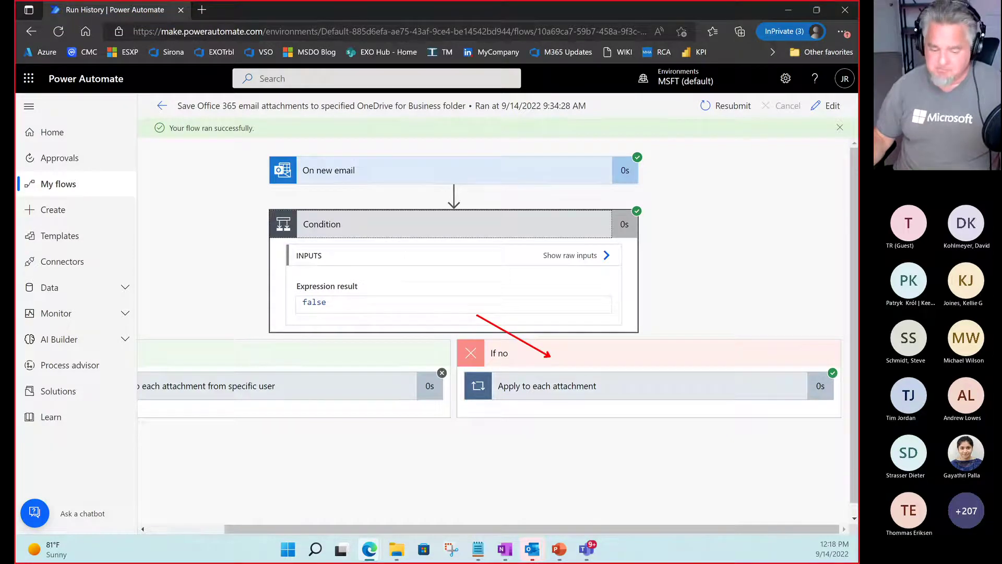
{"action": "key", "text": "Escape"}
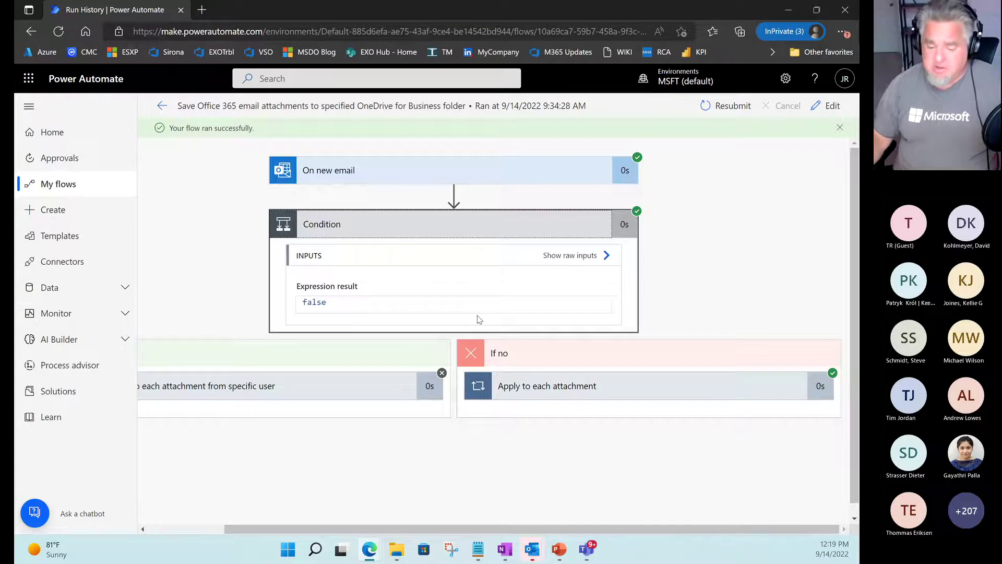
Point out the success checks on the trigger, the Condition, and Apply to each attachment.
{"action": "key", "text": "ctrl+2"}
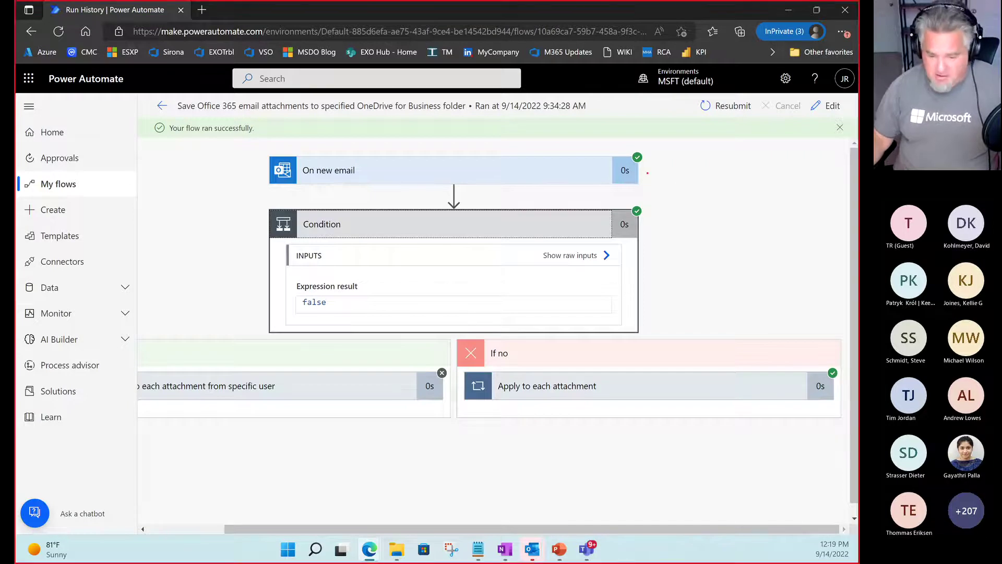
{"action": "left_click_drag", "start_coordinate": [646, 156], "coordinate": [666, 140]}
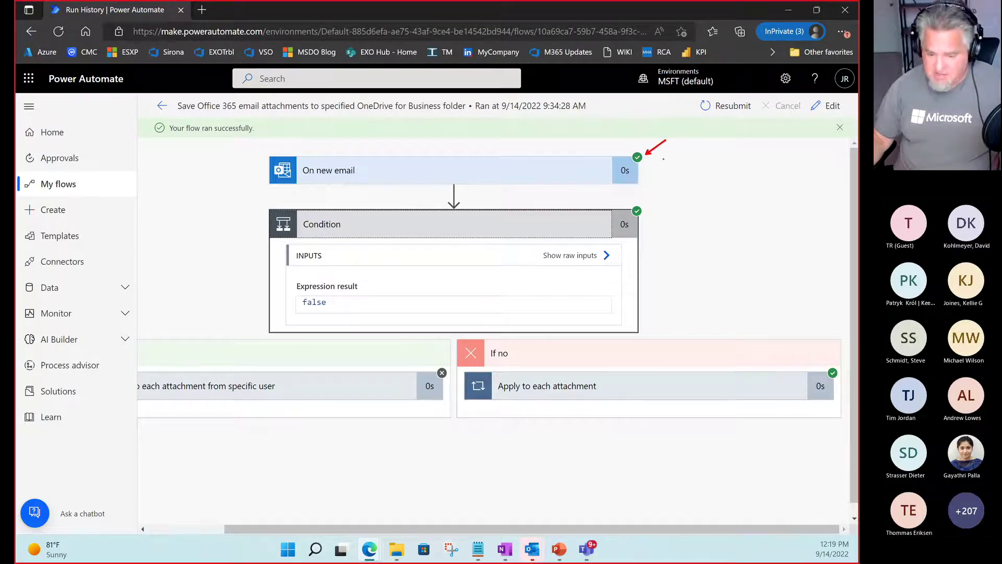
{"action": "left_click_drag", "start_coordinate": [644, 207], "coordinate": [672, 192]}
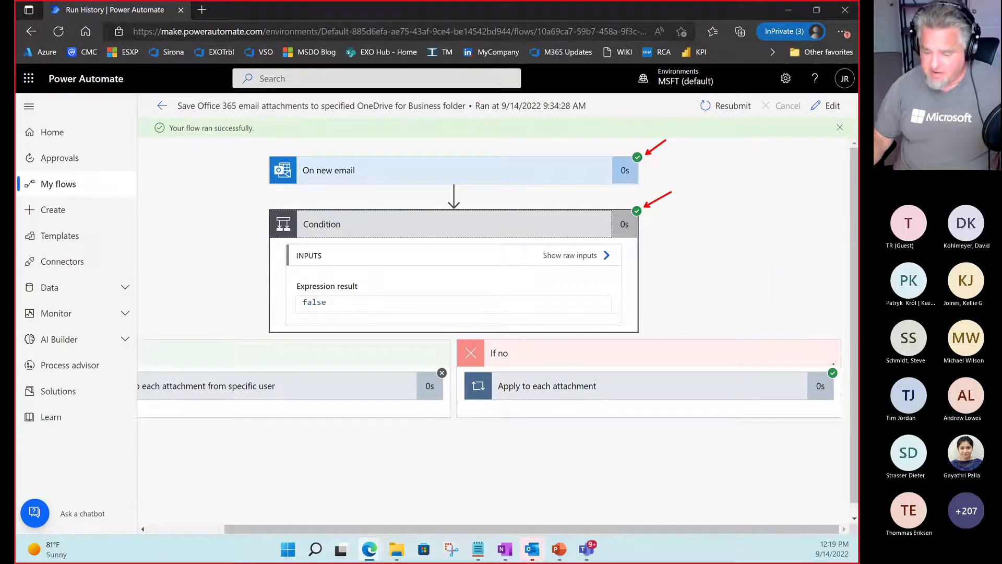
{"action": "left_click_drag", "start_coordinate": [833, 364], "coordinate": [824, 314]}
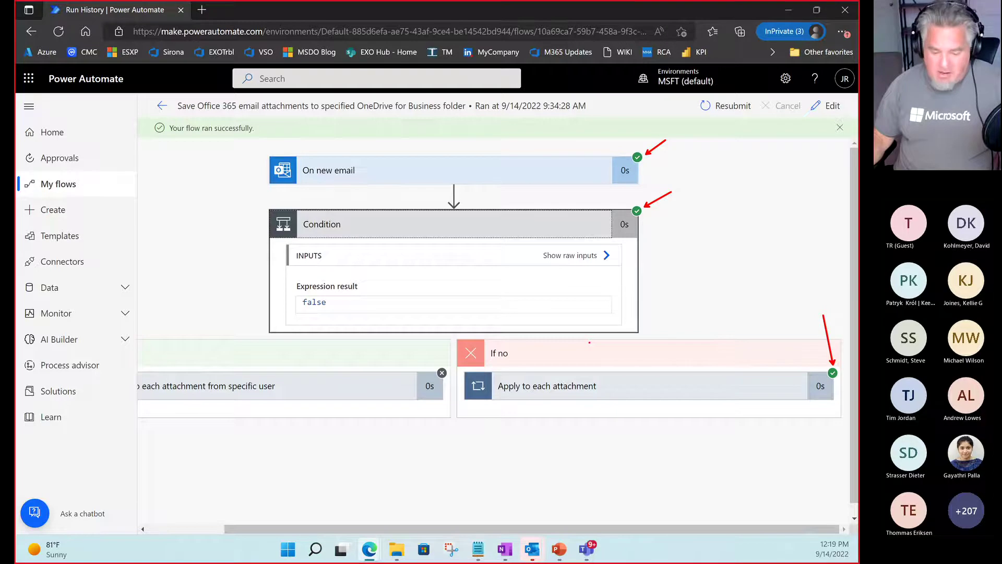
{"action": "key", "text": "Escape"}
Mark the skipped If yes step, the false result, and the path to the If no branch.
{"action": "key", "text": "ctrl+2"}
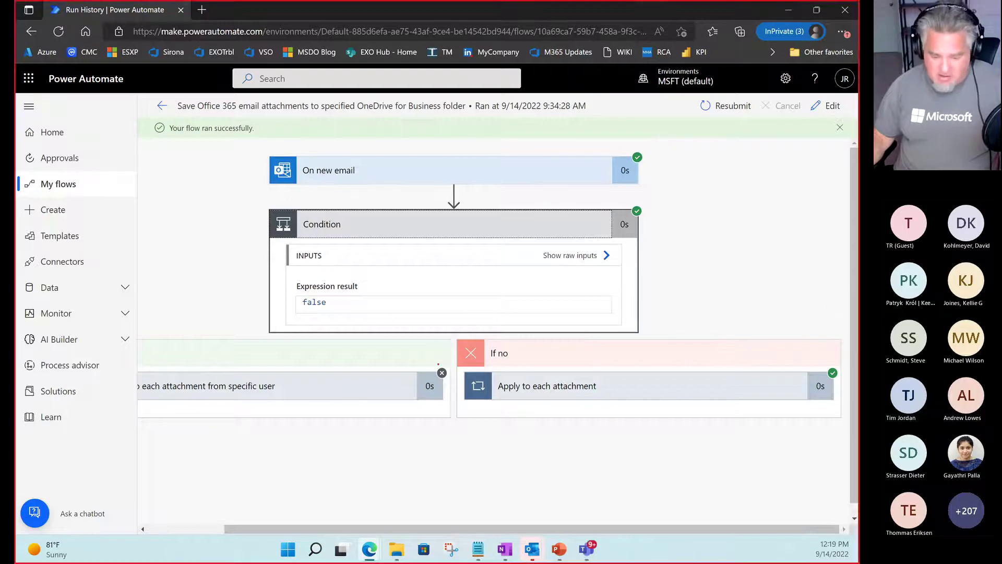
{"action": "left_click_drag", "start_coordinate": [436, 365], "coordinate": [397, 344]}
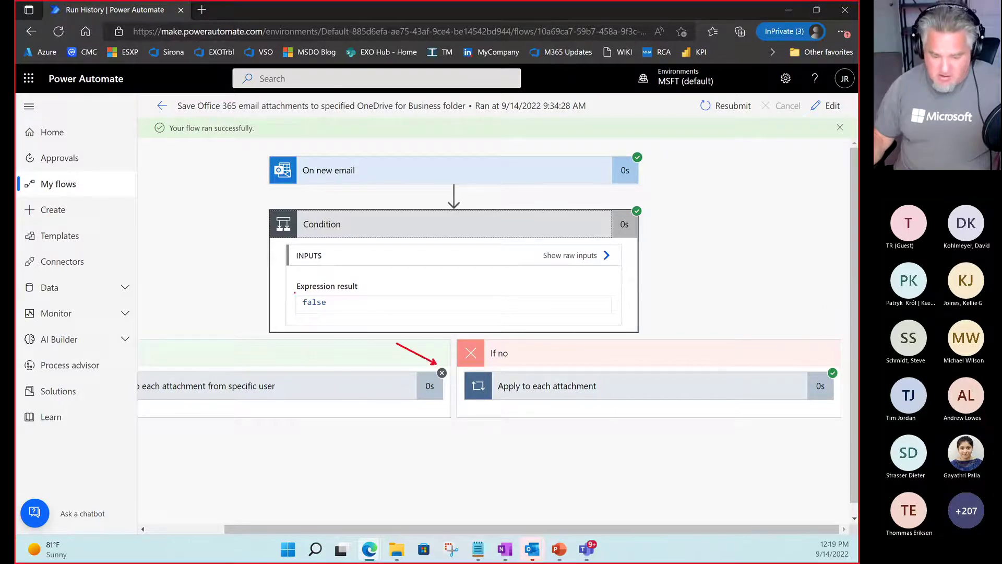
{"action": "left_click_drag", "start_coordinate": [286, 290], "coordinate": [366, 311]}
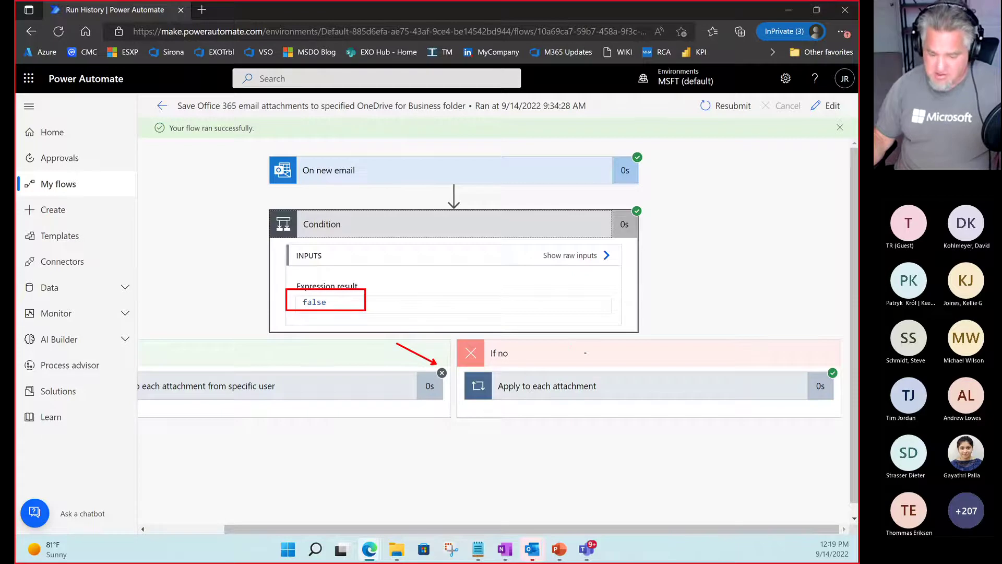
{"action": "left_click_drag", "start_coordinate": [585, 356], "coordinate": [515, 304]}
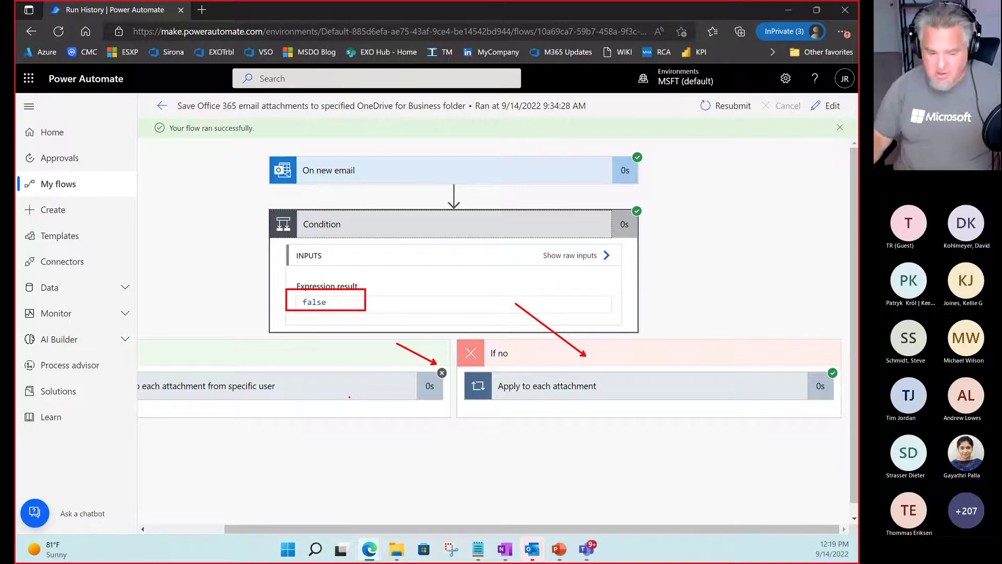
{"action": "key", "text": "Escape"}
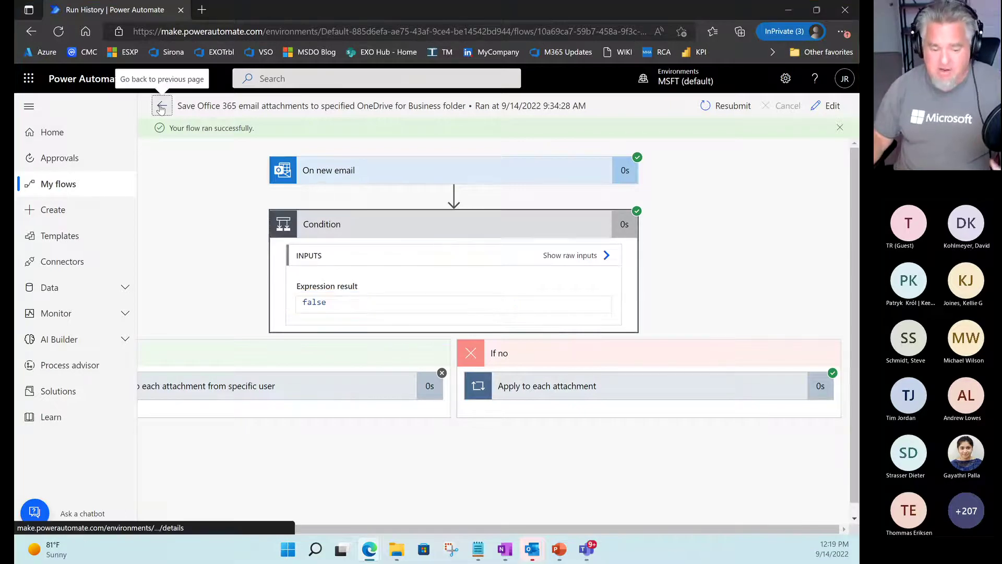
Return to the email-attachments flow's details page and outline its Process insights card and Connections section.
{"action": "left_click", "coordinate": [161, 108]}
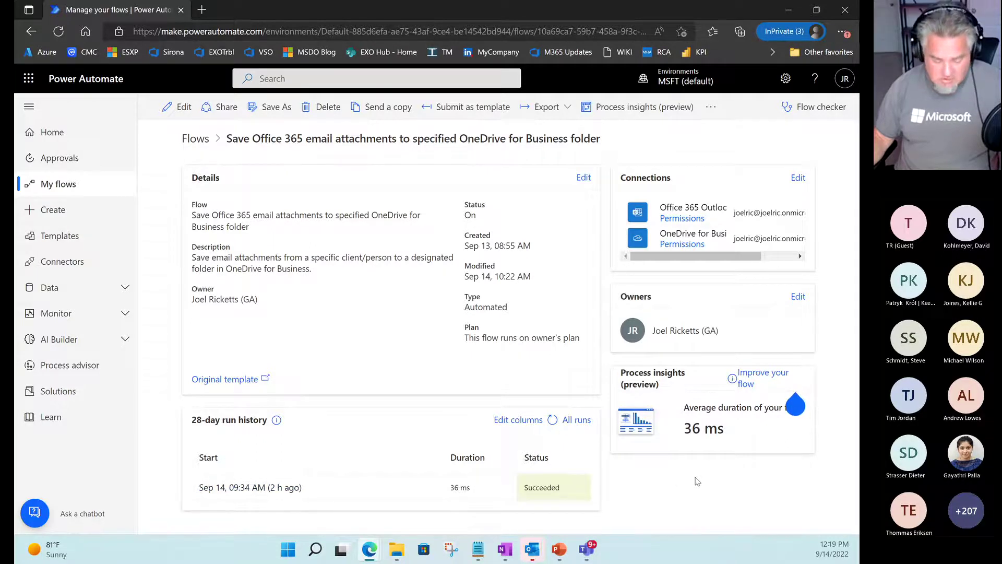
{"action": "left_click_drag", "start_coordinate": [604, 360], "coordinate": [828, 458]}
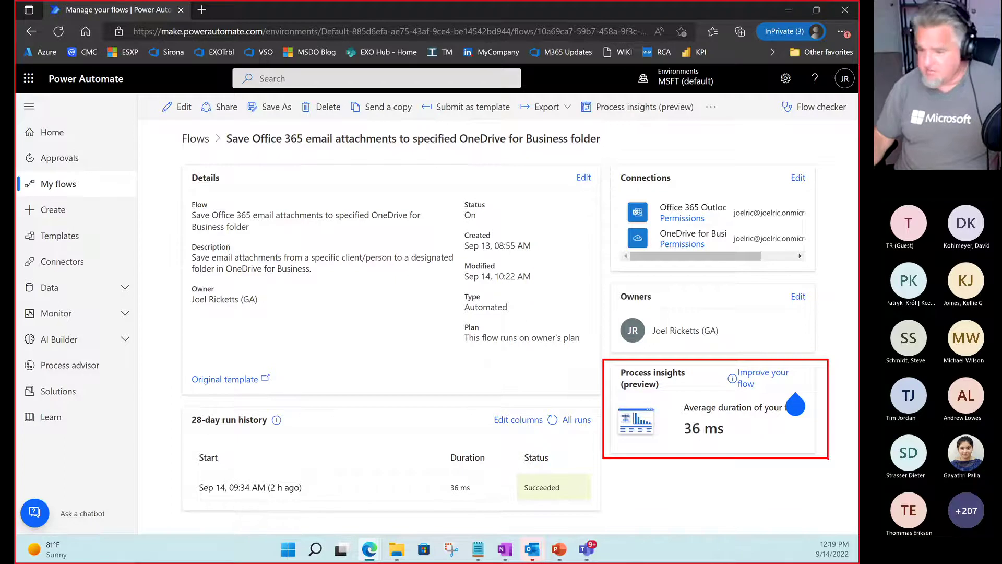
{"action": "key", "text": "Escape"}
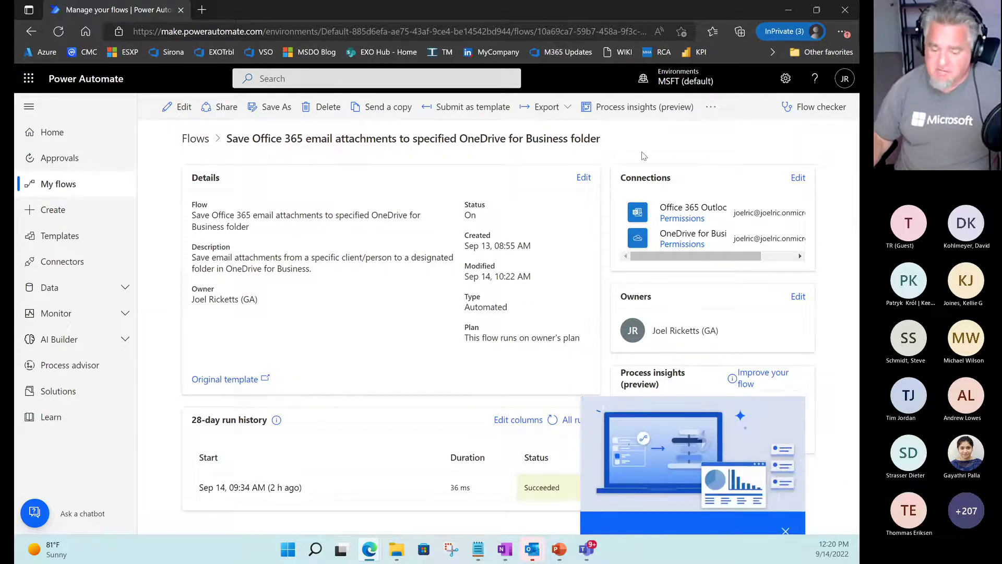
{"action": "key", "text": "ctrl+2"}
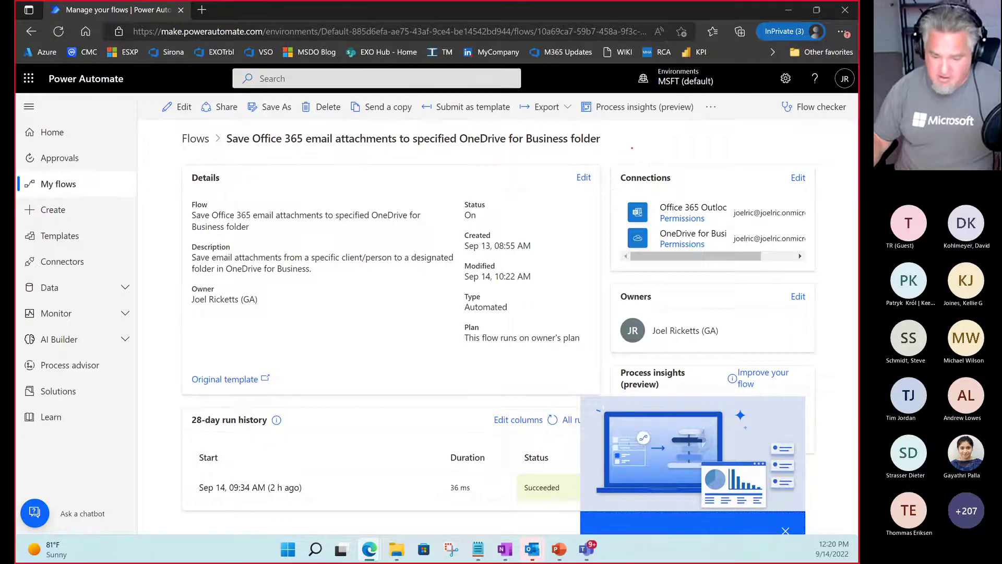
{"action": "mouse_move", "coordinate": [608, 165]}
{"action": "left_mouse_down"}
{"action": "mouse_move", "coordinate": [713, 189]}
{"action": "mouse_move", "coordinate": [746, 215]}
{"action": "mouse_move", "coordinate": [713, 189]}
{"action": "left_mouse_up"}
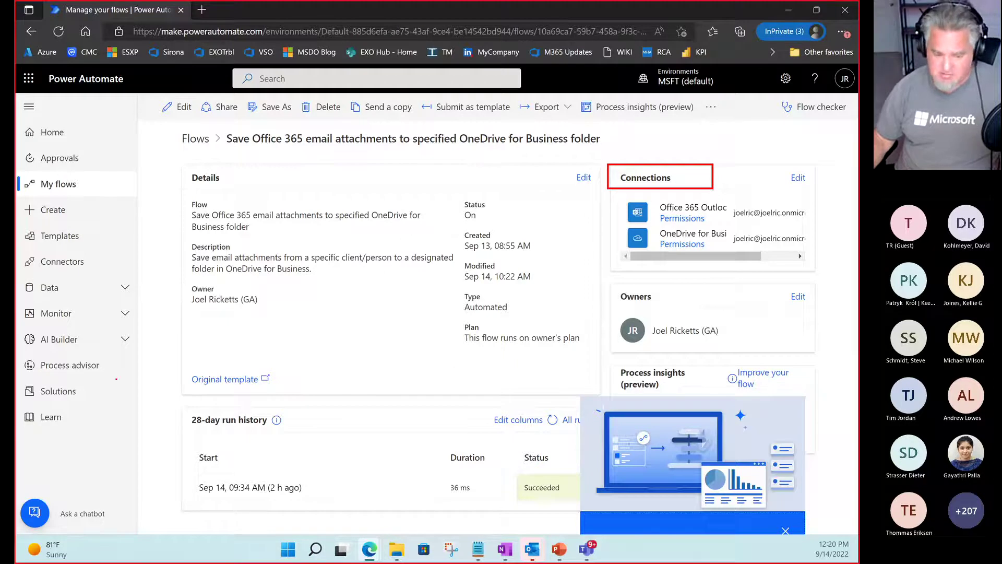
{"action": "key", "text": "Escape"}
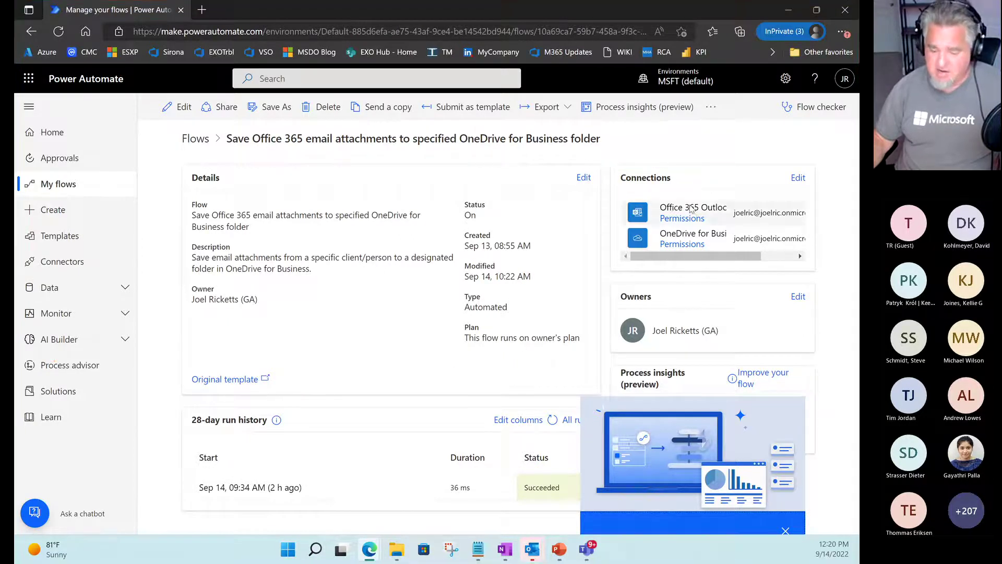
Close the Process insights promo, then arrow and box Connectors in the left navigation.
{"action": "left_click", "coordinate": [785, 531]}
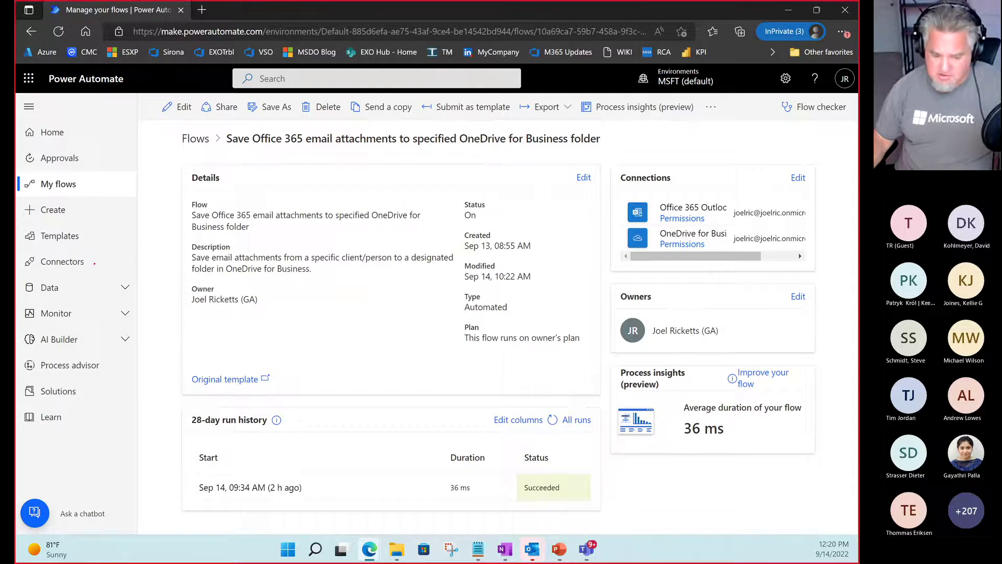
{"action": "left_click_drag", "start_coordinate": [89, 261], "coordinate": [152, 233]}
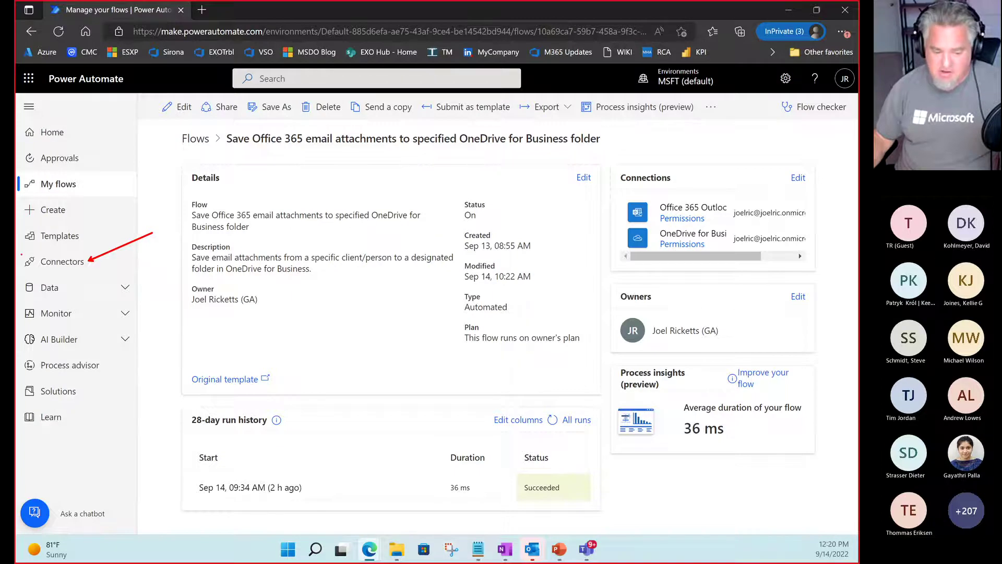
{"action": "mouse_move", "coordinate": [21, 253]}
{"action": "left_mouse_down"}
{"action": "mouse_move", "coordinate": [89, 262]}
{"action": "mouse_move", "coordinate": [87, 272]}
{"action": "left_mouse_up"}
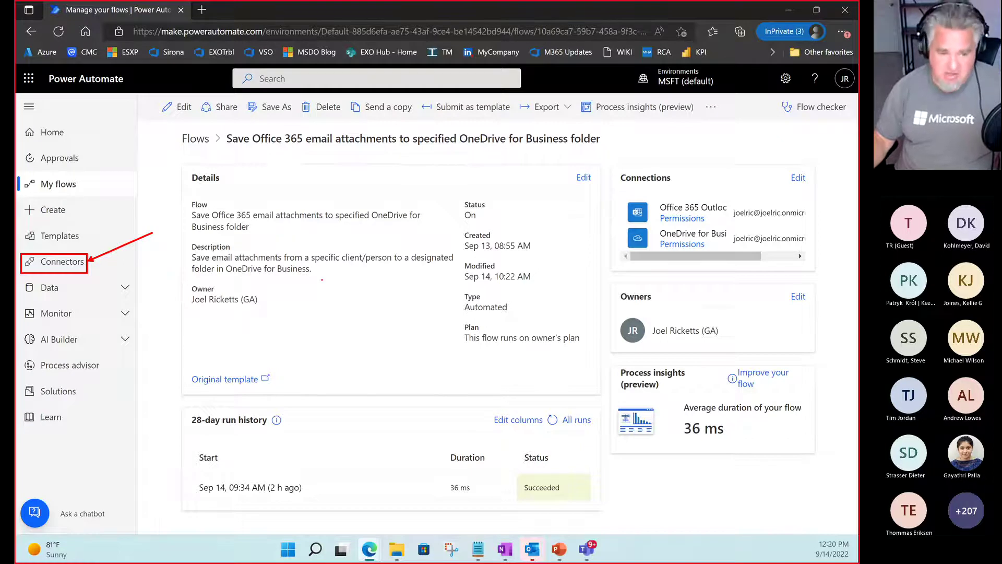
{"action": "key", "text": "Escape"}
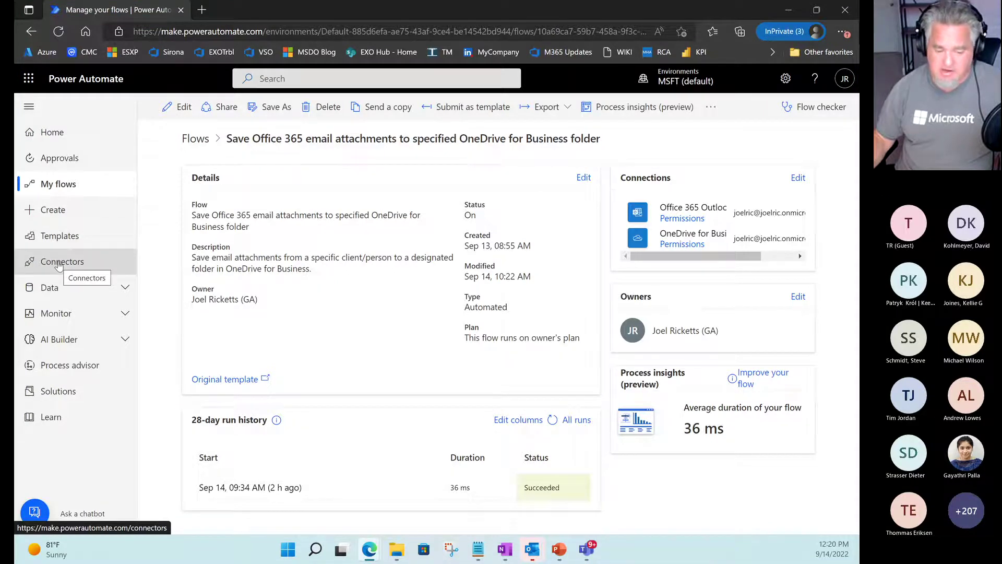
Open the Connectors page and scroll down to the All connectors section.
{"action": "left_click", "coordinate": [59, 266]}
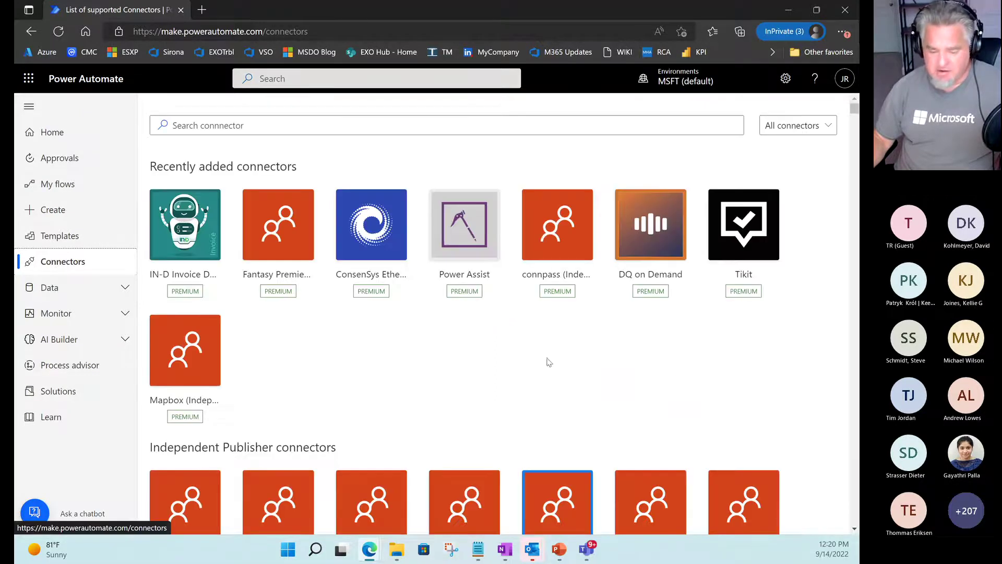
{"action": "scroll", "coordinate": [541, 363], "scroll_direction": "down", "scroll_amount": 10}
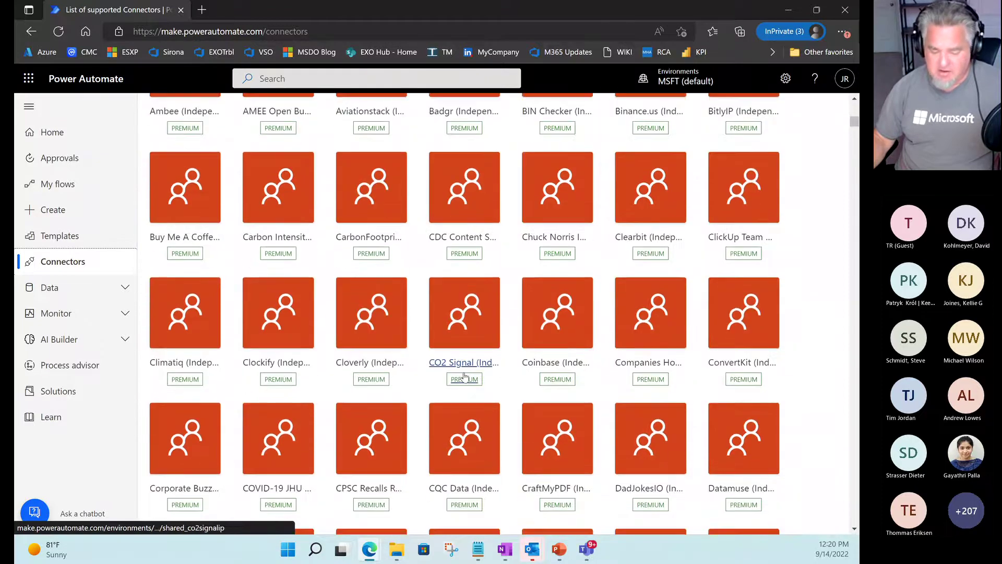
{"action": "scroll", "coordinate": [464, 376], "scroll_direction": "down", "scroll_amount": 20}
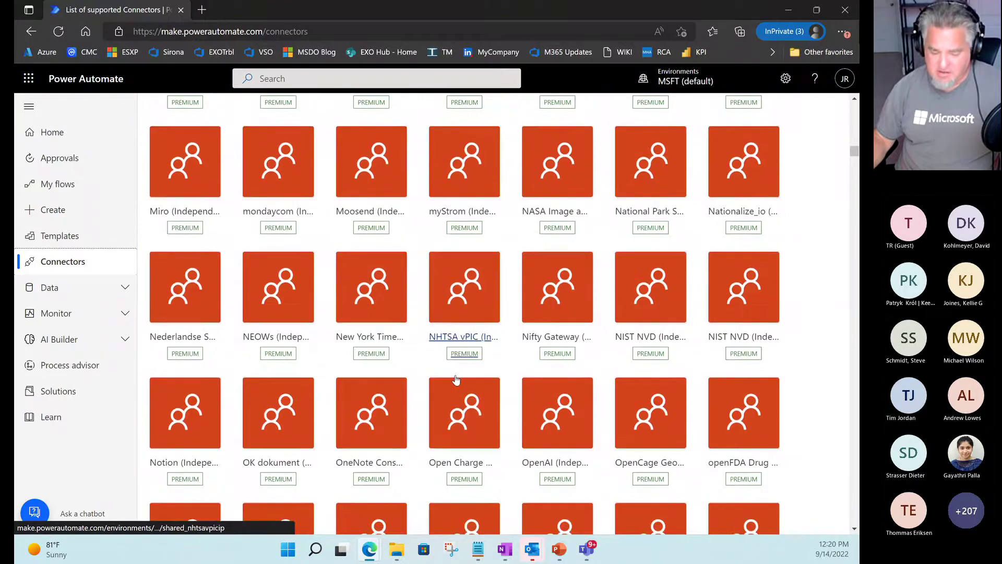
{"action": "scroll", "coordinate": [453, 382], "scroll_direction": "down", "scroll_amount": 12}
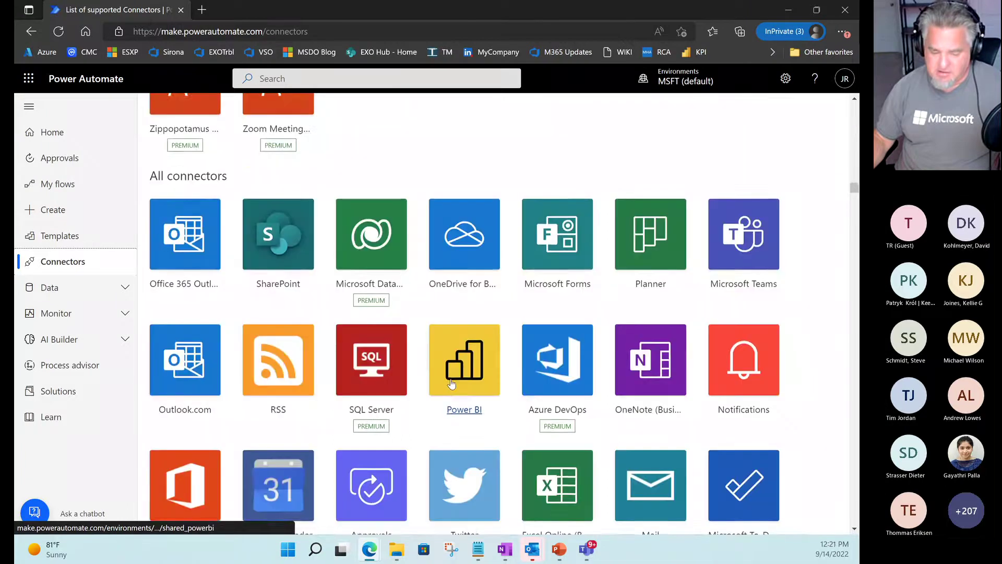
{"action": "scroll", "coordinate": [451, 384], "scroll_direction": "down", "scroll_amount": 1}
{"action": "scroll", "coordinate": [451, 385], "scroll_direction": "up", "scroll_amount": 3}
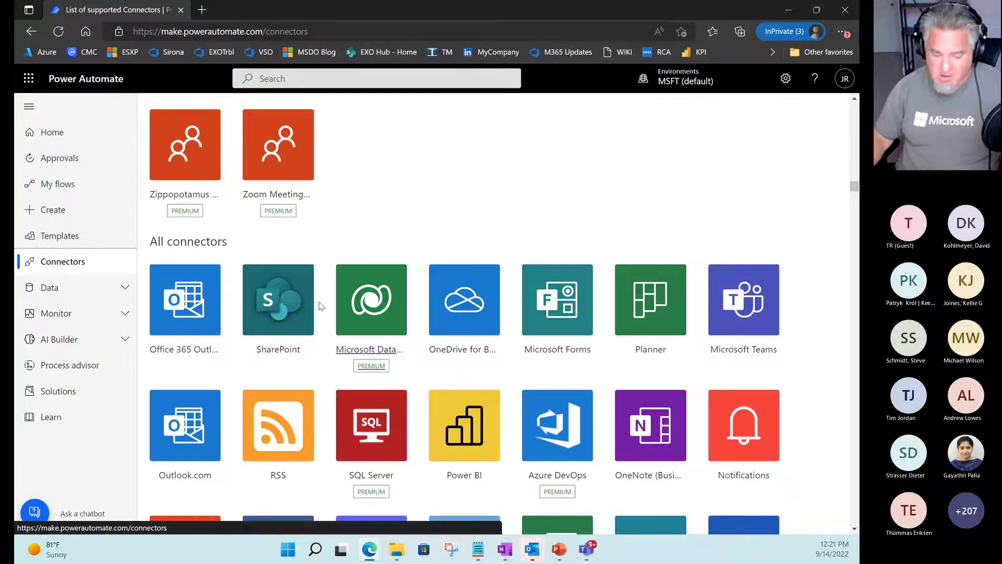
Mark the first connector, OneDrive, Microsoft Teams, Planner and Microsoft Forms in All connectors.
{"action": "key", "text": "ctrl+2"}
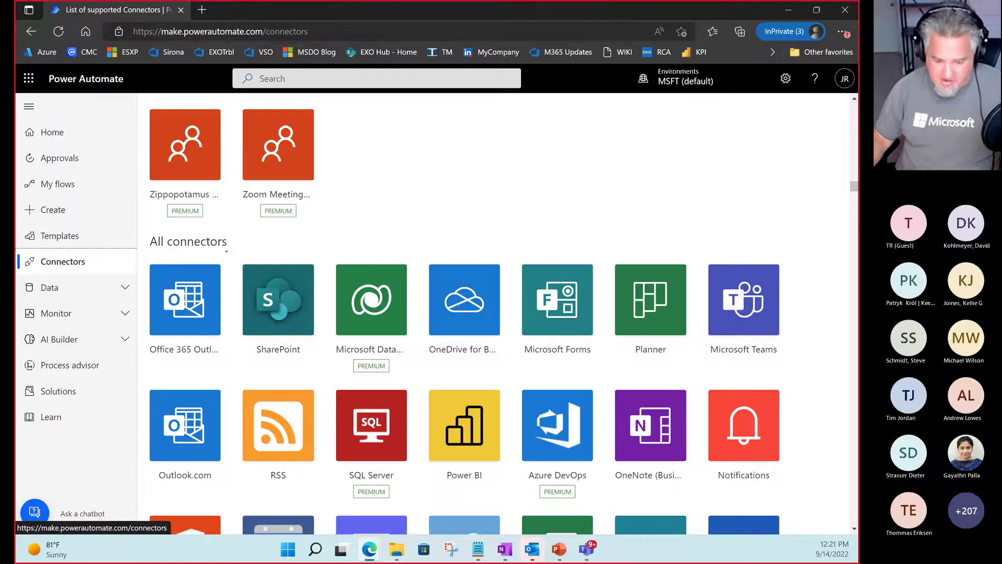
{"action": "mouse_move", "coordinate": [147, 341]}
{"action": "left_mouse_down"}
{"action": "mouse_move", "coordinate": [217, 342]}
{"action": "mouse_move", "coordinate": [234, 360]}
{"action": "left_mouse_up"}
{"action": "left_click_drag", "start_coordinate": [428, 341], "coordinate": [509, 361]}
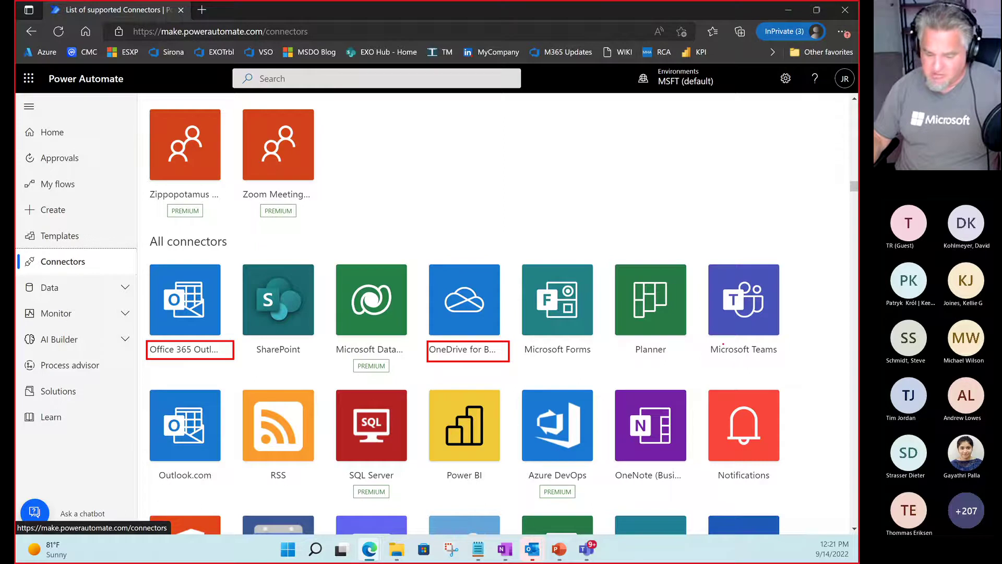
{"action": "left_click_drag", "start_coordinate": [707, 343], "coordinate": [795, 359]}
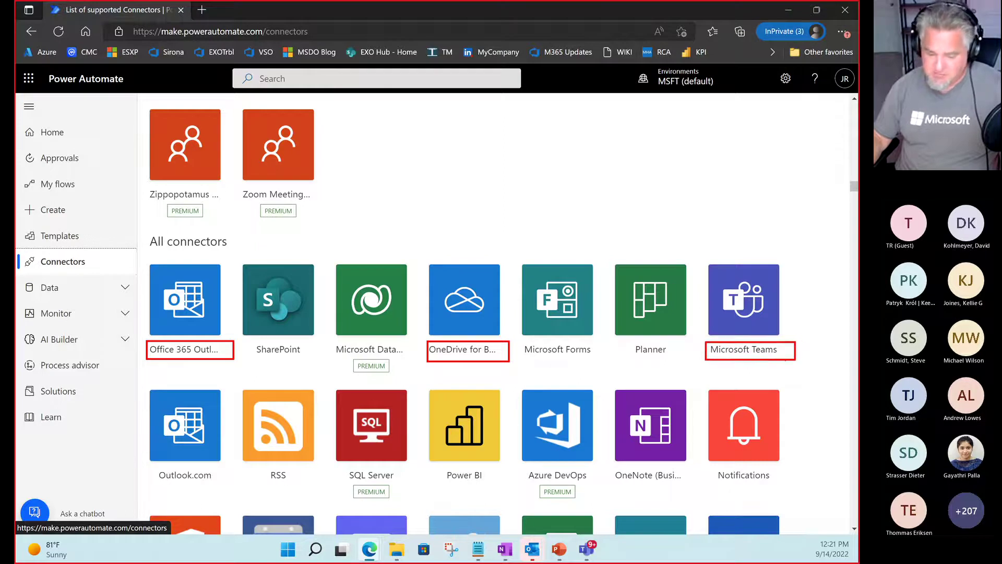
{"action": "left_click_drag", "start_coordinate": [628, 343], "coordinate": [681, 366]}
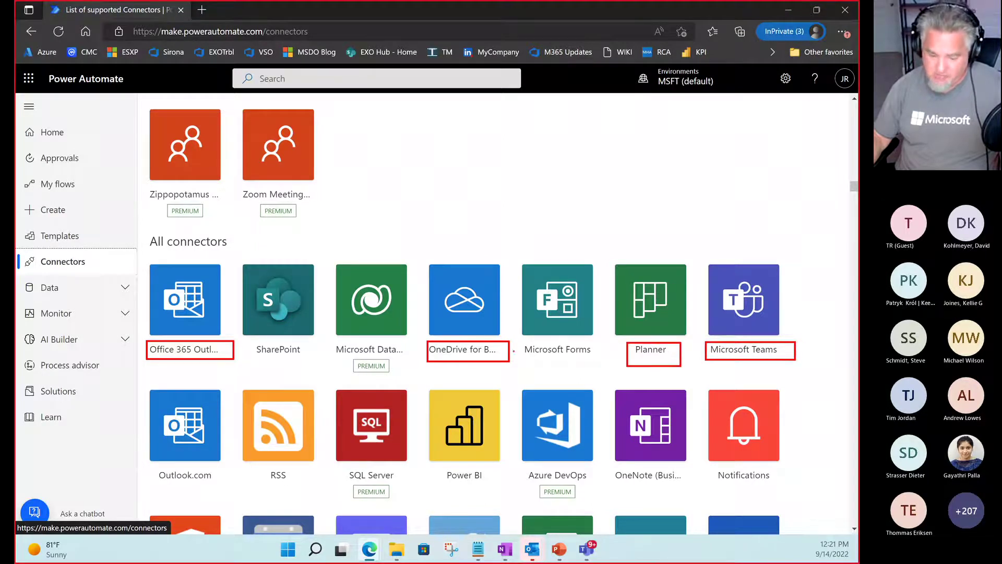
{"action": "left_click_drag", "start_coordinate": [516, 343], "coordinate": [603, 365]}
{"action": "key", "text": "Escape"}
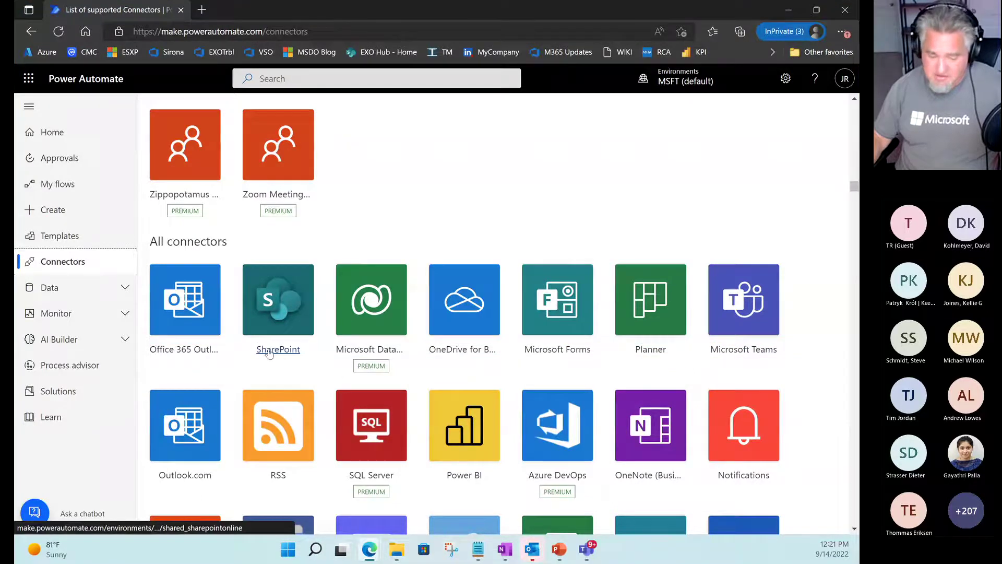
Scroll the connectors grid down to reveal Twitter, Gmail, Dropbox, Project Roadmap and YouTube.
{"action": "scroll", "coordinate": [262, 360], "scroll_direction": "down", "scroll_amount": 3}
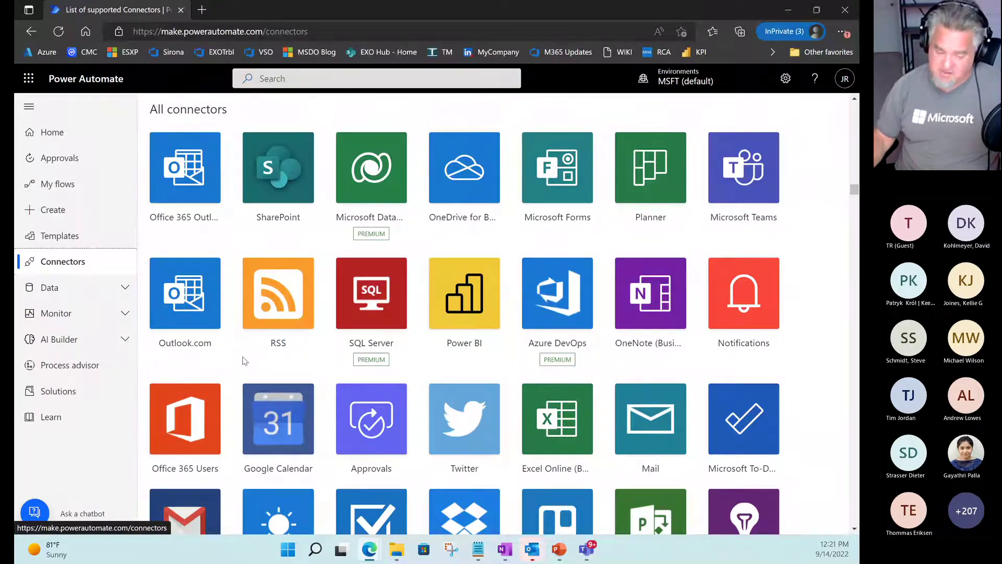
{"action": "scroll", "coordinate": [271, 379], "scroll_direction": "down", "scroll_amount": 2}
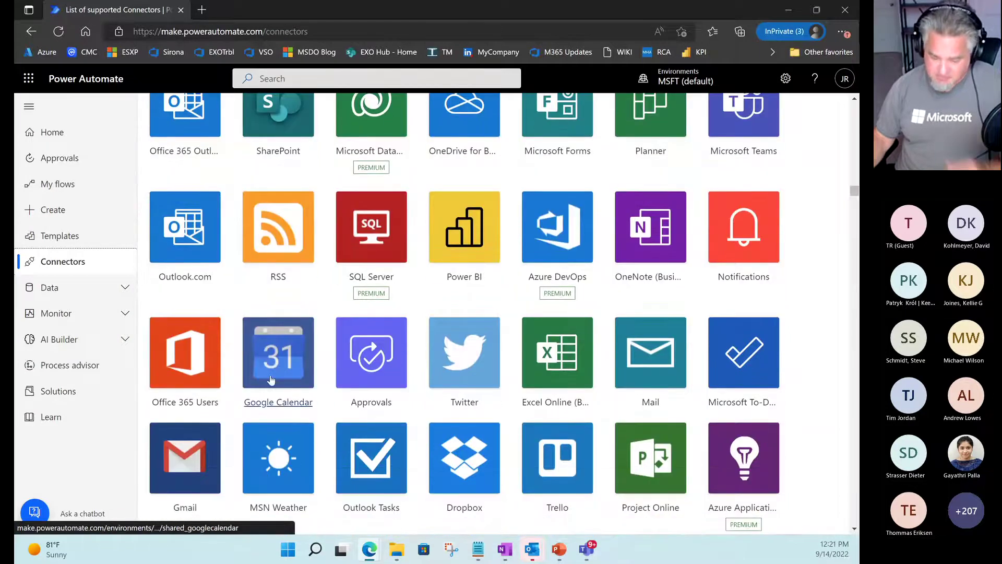
{"action": "scroll", "coordinate": [271, 378], "scroll_direction": "down", "scroll_amount": 2}
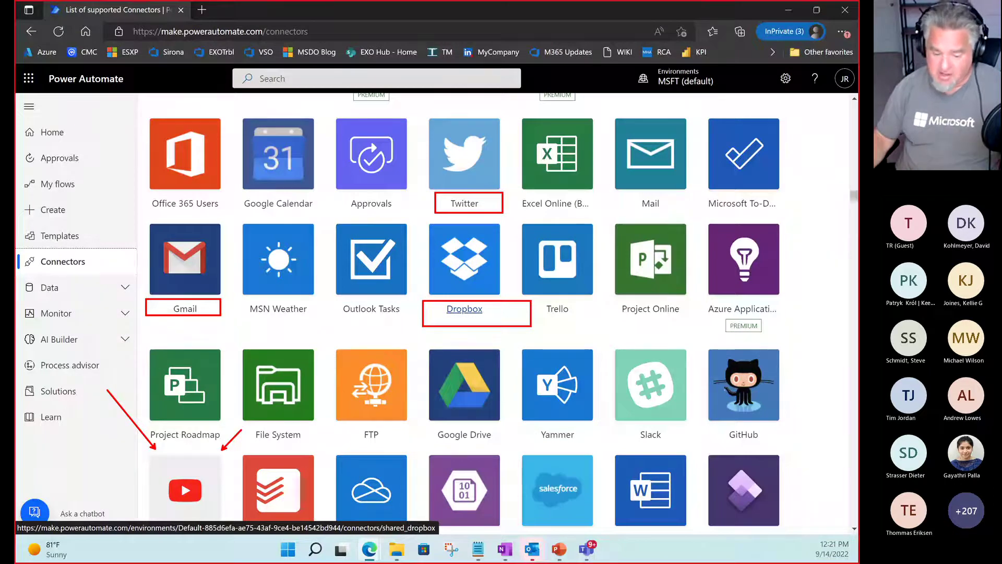
{"action": "key", "text": "Escape"}
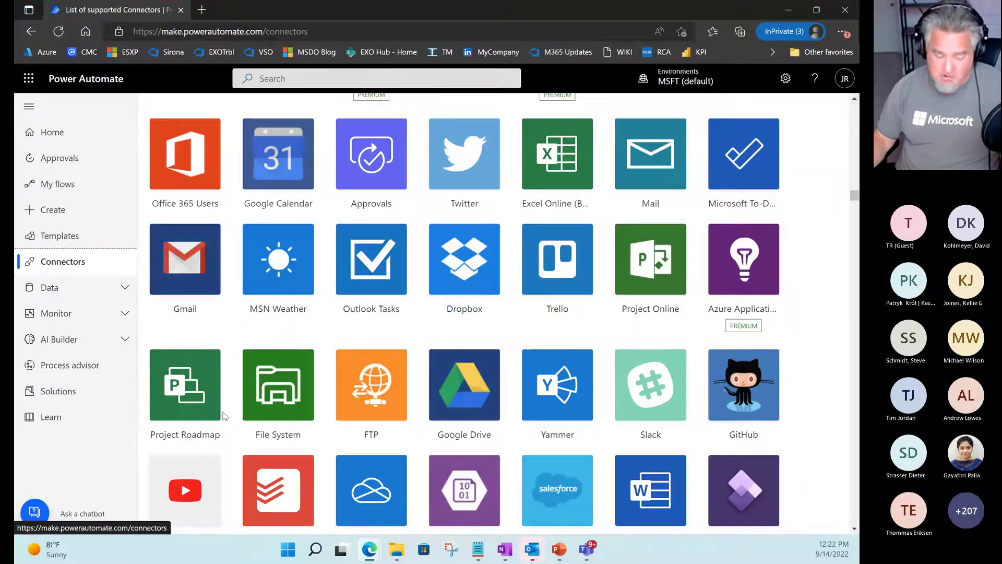
Draw arrows at the YouTube connector and arrow and underline the Twitter connector.
{"action": "key", "text": "ctrl+2"}
{"action": "left_click_drag", "start_coordinate": [177, 450], "coordinate": [134, 372]}
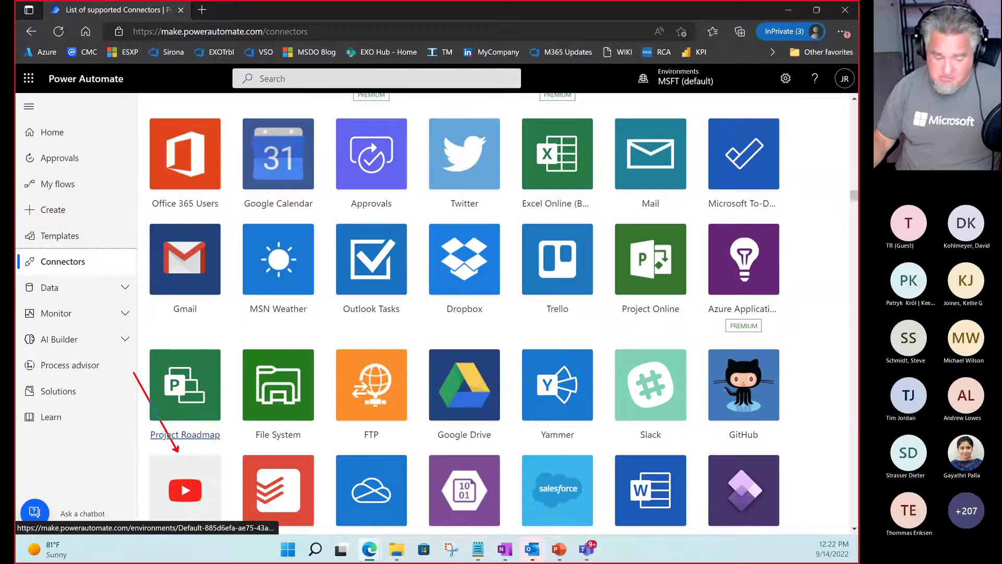
{"action": "left_click_drag", "start_coordinate": [196, 452], "coordinate": [226, 384]}
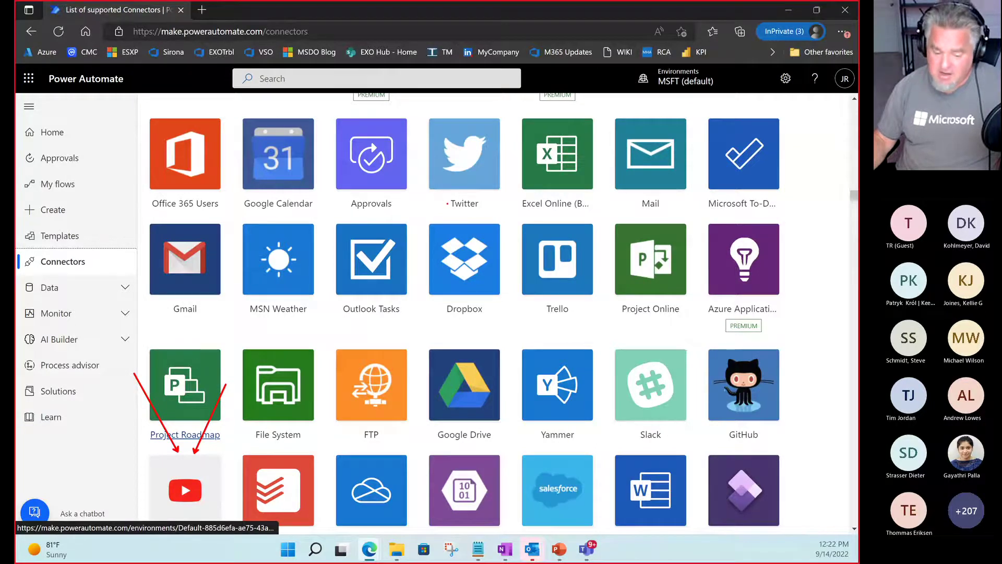
{"action": "left_click_drag", "start_coordinate": [448, 203], "coordinate": [375, 246]}
{"action": "left_click_drag", "start_coordinate": [443, 214], "coordinate": [508, 214]}
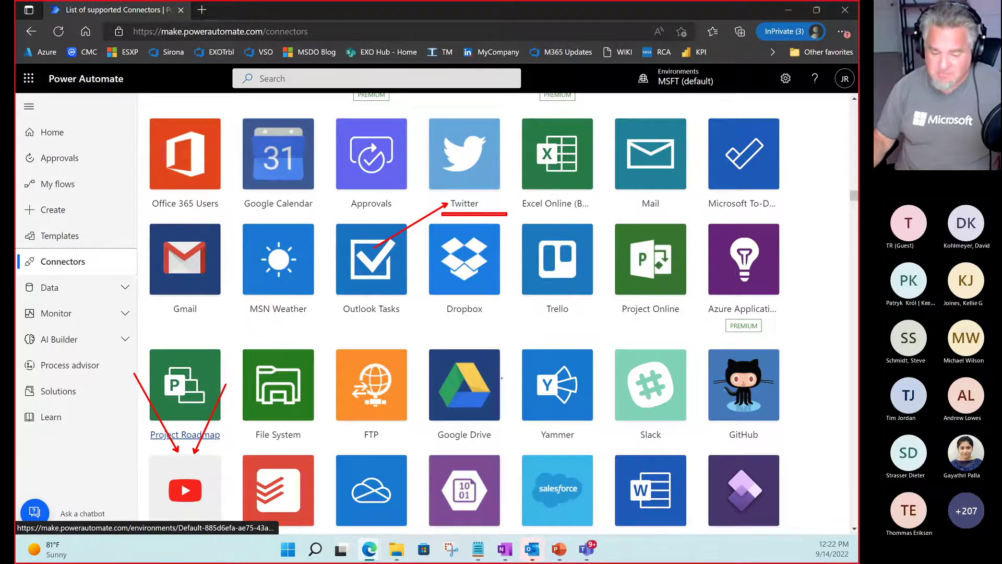
{"action": "key", "text": "Escape"}
{"action": "scroll", "coordinate": [457, 376], "scroll_direction": "up", "scroll_amount": 3}
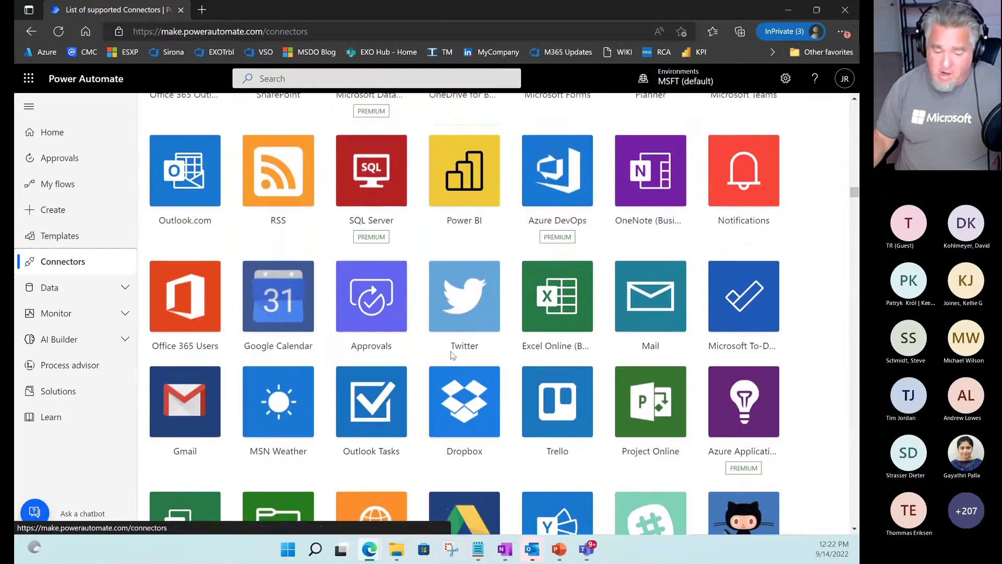
{"action": "scroll", "coordinate": [453, 355], "scroll_direction": "up", "scroll_amount": 3}
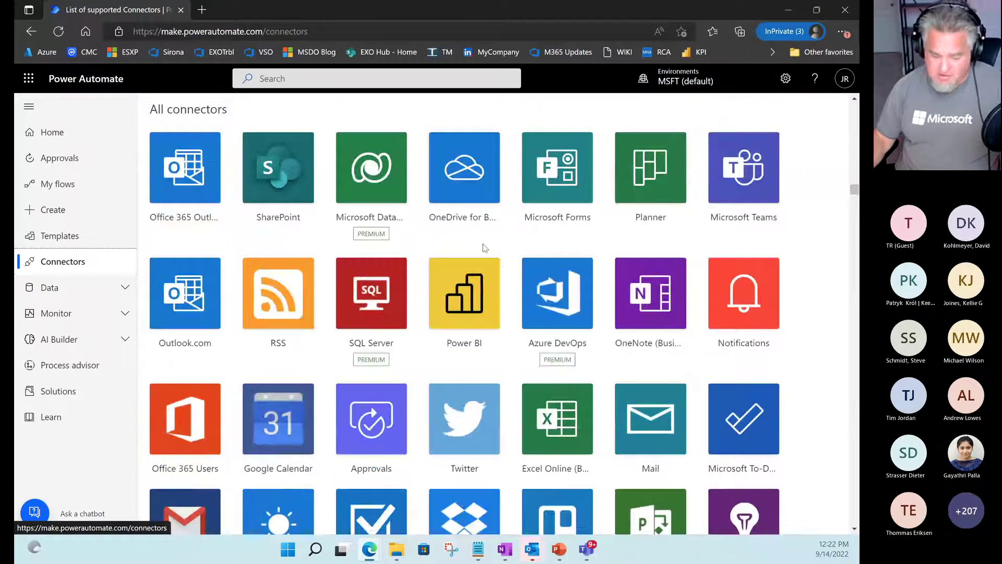
{"action": "key", "text": "ctrl+2"}
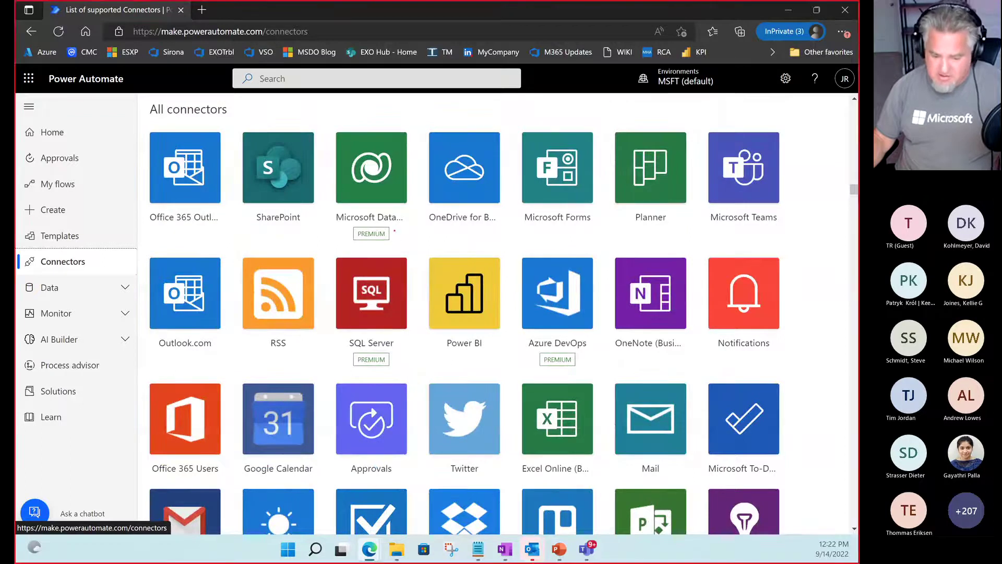
{"action": "mouse_move", "coordinate": [394, 230]}
{"action": "left_mouse_down"}
{"action": "mouse_move", "coordinate": [439, 219]}
{"action": "mouse_move", "coordinate": [413, 240]}
{"action": "mouse_move", "coordinate": [433, 244]}
{"action": "left_mouse_up"}
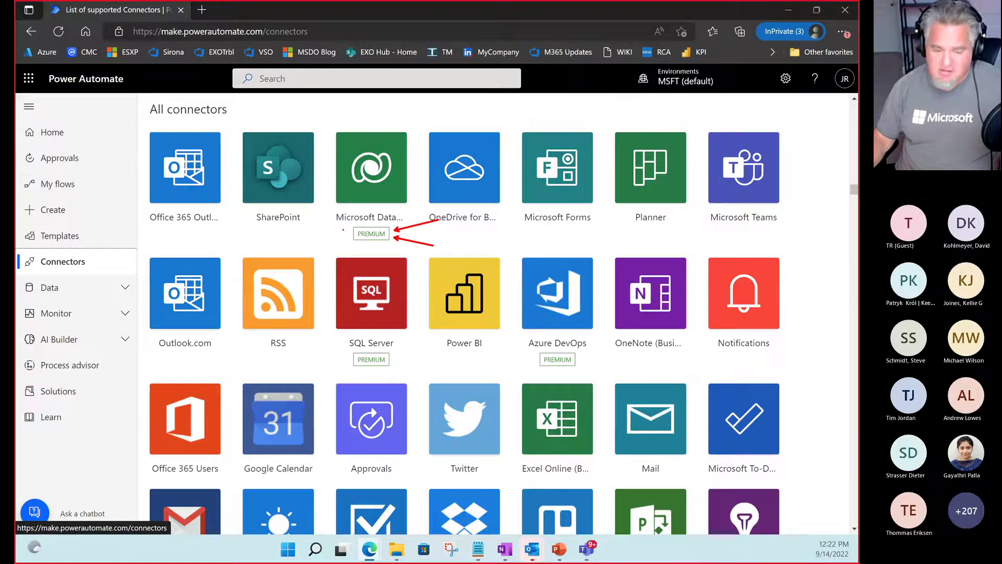
{"action": "mouse_move", "coordinate": [353, 229]}
{"action": "left_mouse_down"}
{"action": "mouse_move", "coordinate": [308, 222]}
{"action": "mouse_move", "coordinate": [305, 256]}
{"action": "left_mouse_up"}
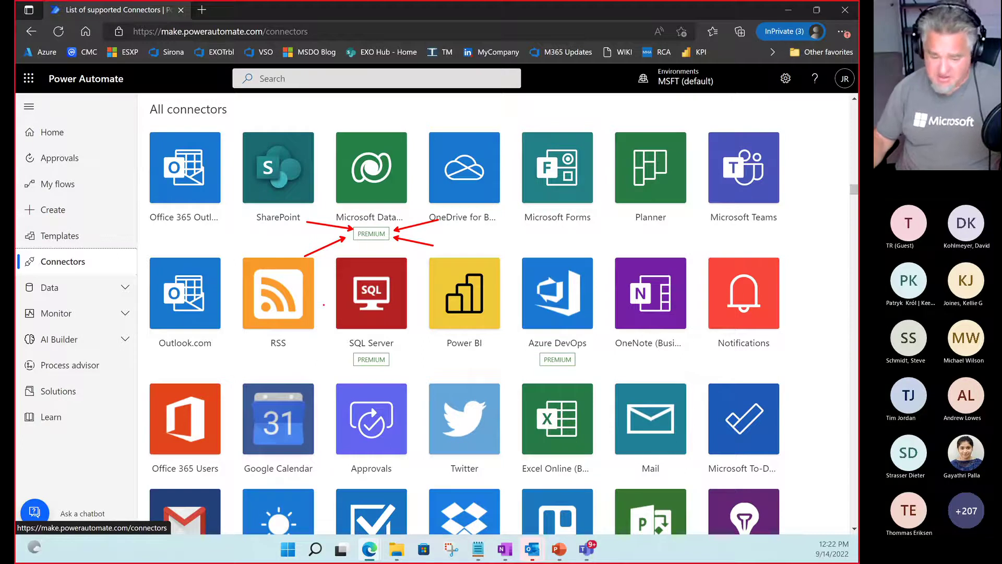
{"action": "key", "text": "Escape"}
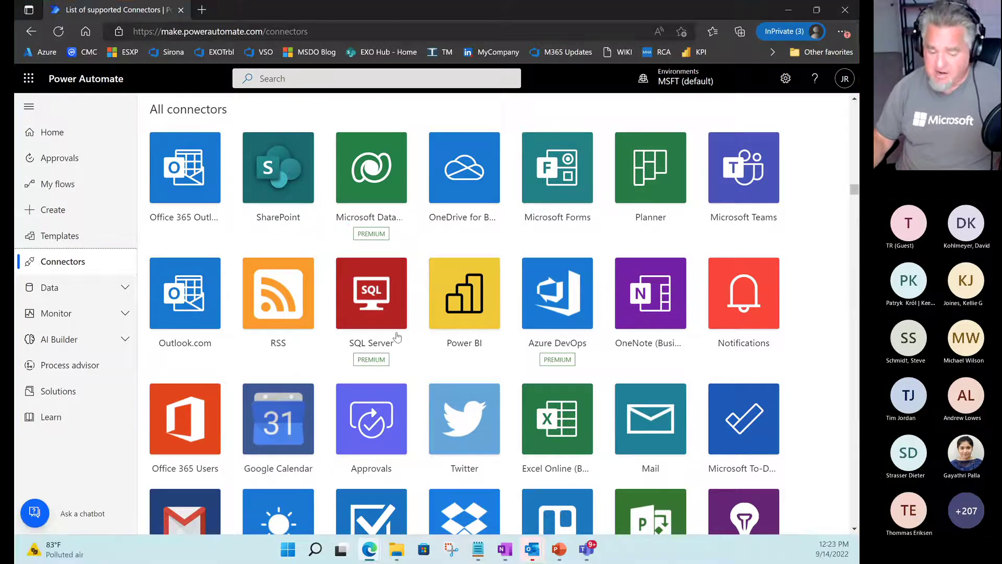
{"action": "scroll", "coordinate": [392, 407], "scroll_direction": "down", "scroll_amount": 6}
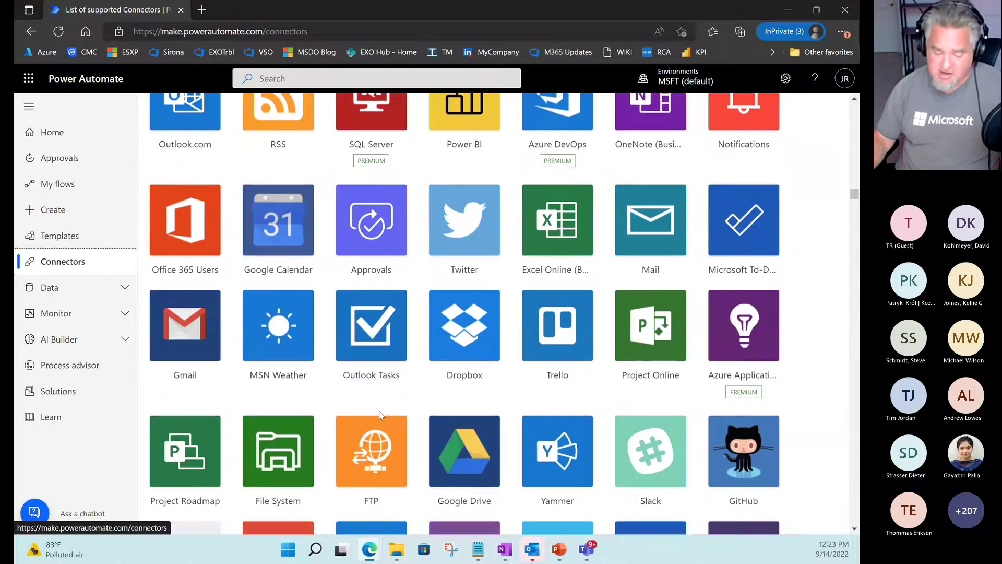
{"action": "scroll", "coordinate": [377, 418], "scroll_direction": "down", "scroll_amount": 10}
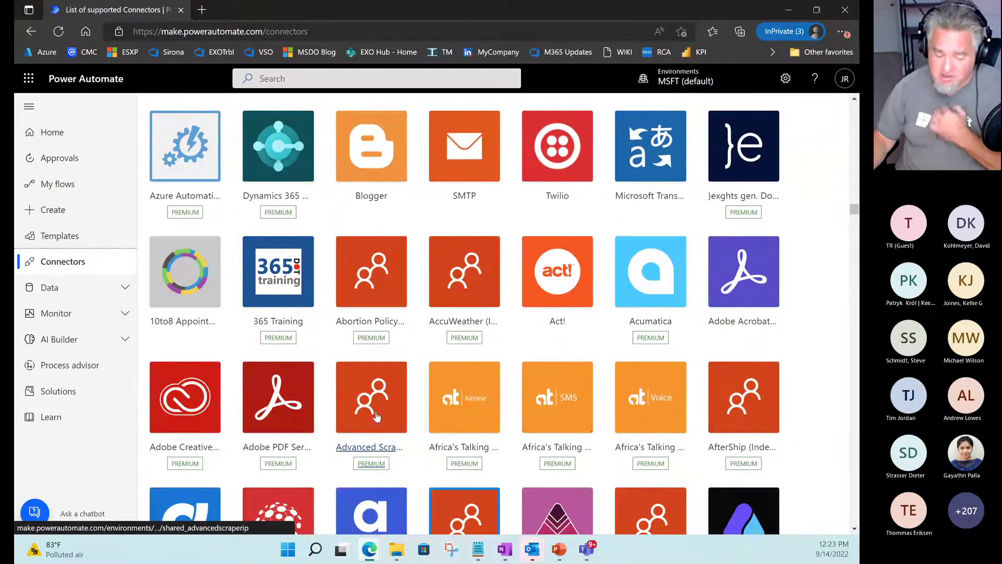
{"action": "scroll", "coordinate": [377, 417], "scroll_direction": "down", "scroll_amount": 3}
{"action": "scroll", "coordinate": [377, 416], "scroll_direction": "down", "scroll_amount": 6}
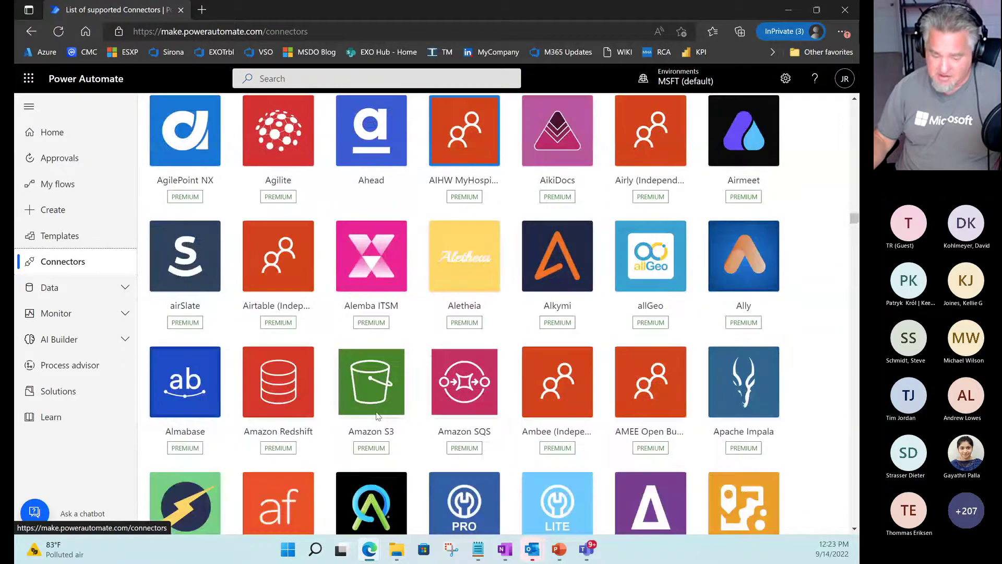
{"action": "scroll", "coordinate": [377, 416], "scroll_direction": "down", "scroll_amount": 6}
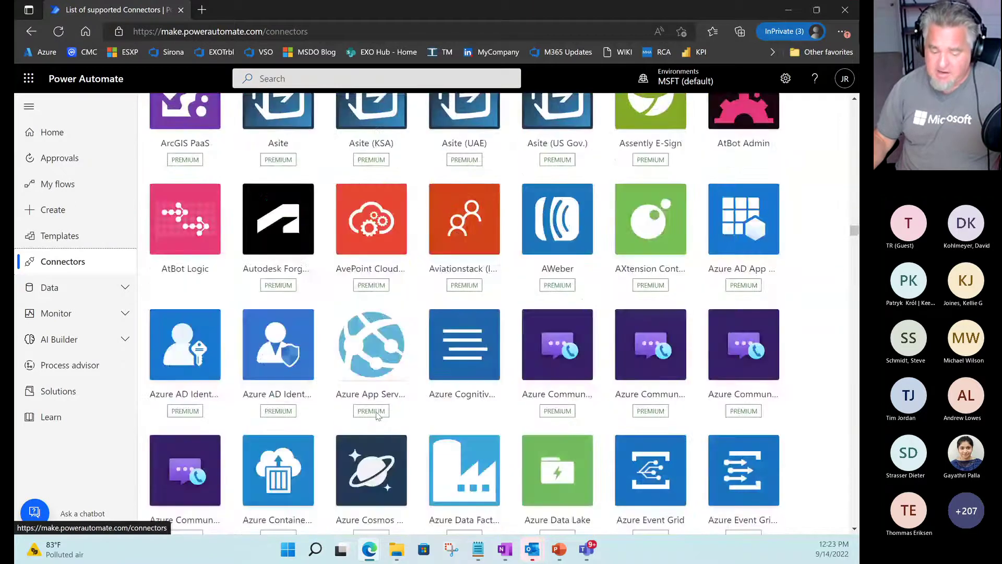
{"action": "scroll", "coordinate": [378, 415], "scroll_direction": "down", "scroll_amount": 10}
{"action": "scroll", "coordinate": [378, 417], "scroll_direction": "down", "scroll_amount": 10}
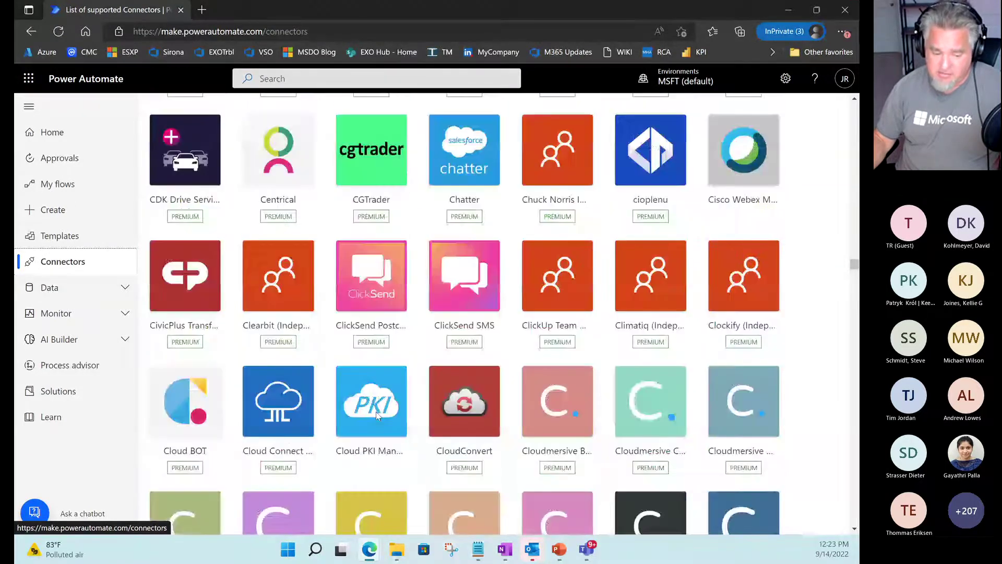
{"action": "scroll", "coordinate": [378, 416], "scroll_direction": "down", "scroll_amount": 2}
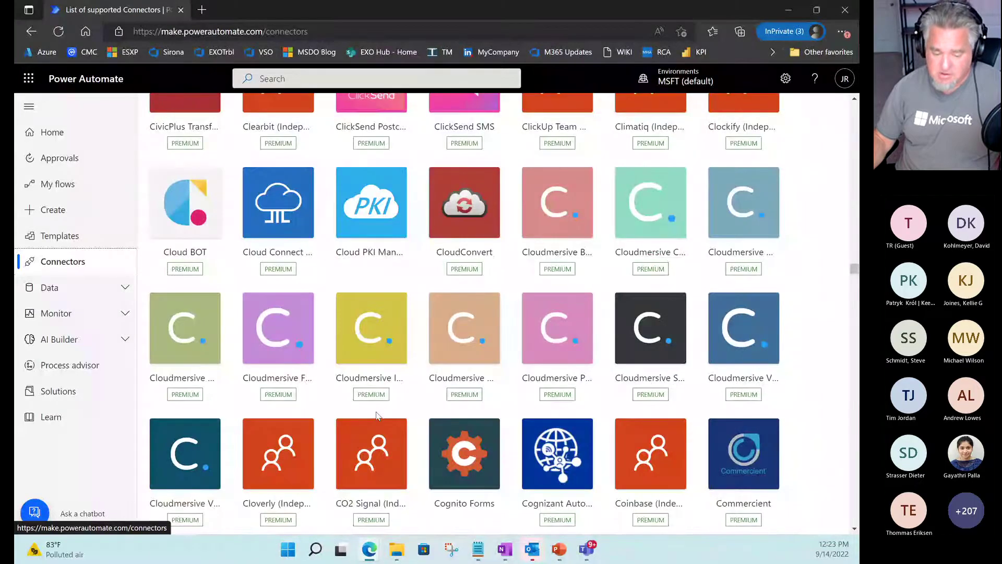
{"action": "scroll", "coordinate": [377, 416], "scroll_direction": "down", "scroll_amount": 10}
{"action": "scroll", "coordinate": [377, 416], "scroll_direction": "down", "scroll_amount": 8}
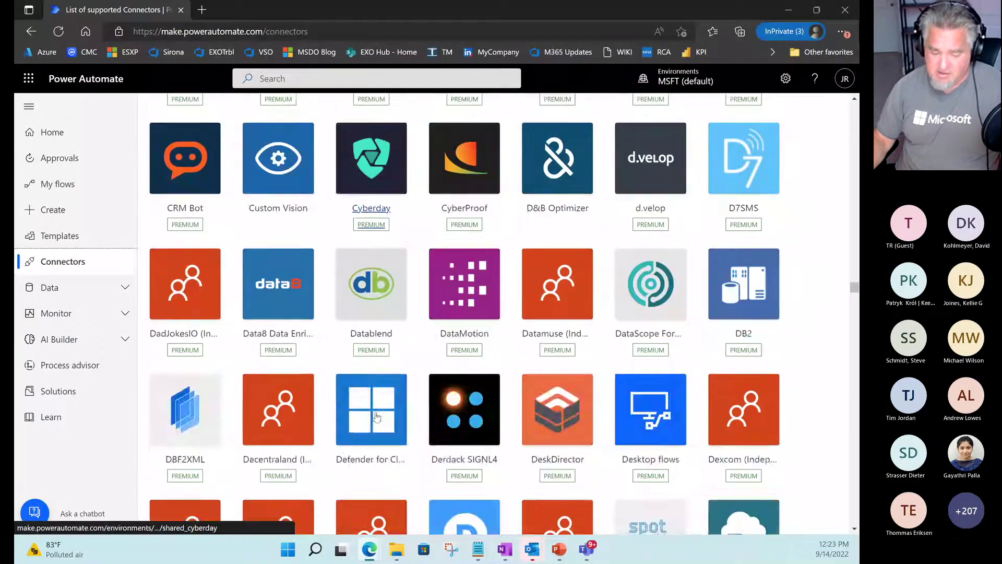
{"action": "scroll", "coordinate": [373, 419], "scroll_direction": "down", "scroll_amount": 8}
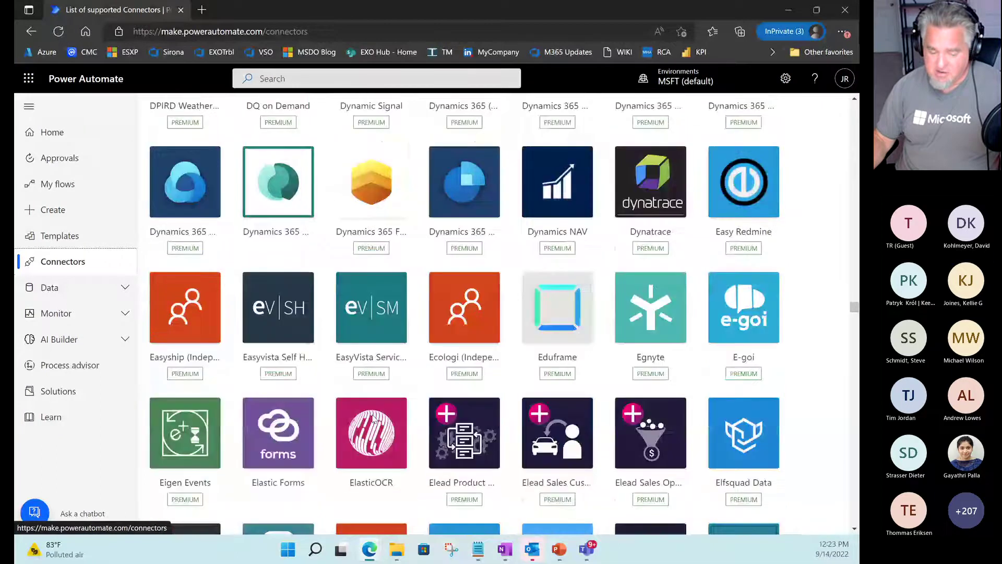
{"action": "scroll", "coordinate": [373, 419], "scroll_direction": "down", "scroll_amount": 1}
{"action": "scroll", "coordinate": [372, 419], "scroll_direction": "down", "scroll_amount": 3}
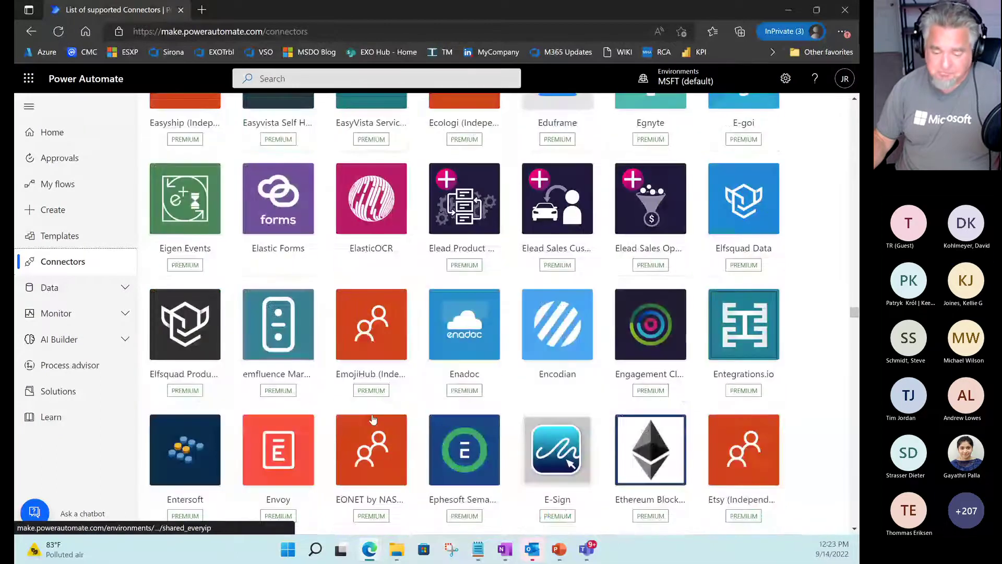
{"action": "scroll", "coordinate": [371, 419], "scroll_direction": "up", "scroll_amount": 20}
{"action": "scroll", "coordinate": [371, 419], "scroll_direction": "up", "scroll_amount": 20}
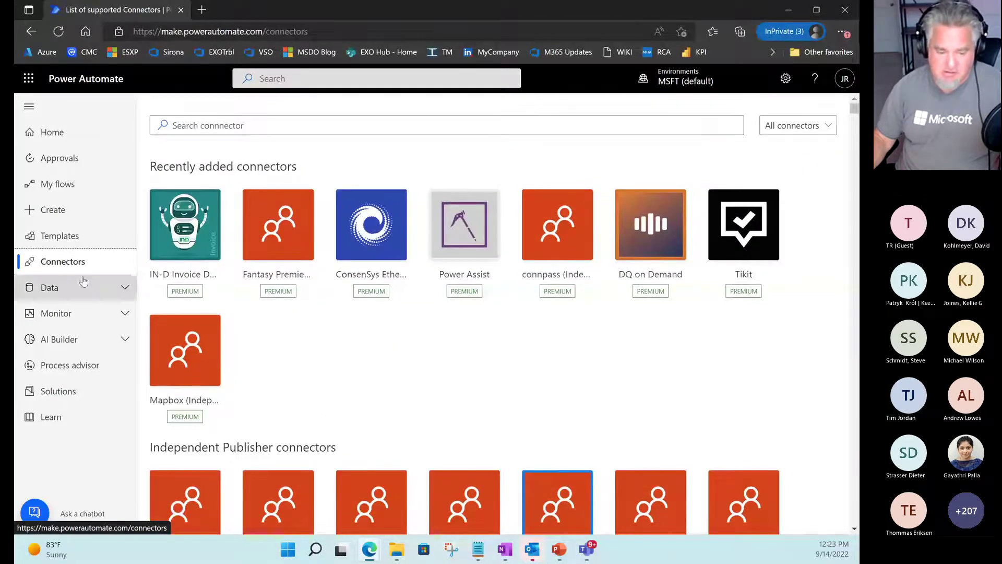
Switch to the Templates gallery, sorted by popularity and led by Post MSN Weather updates to Yammer.
{"action": "left_click", "coordinate": [67, 236]}
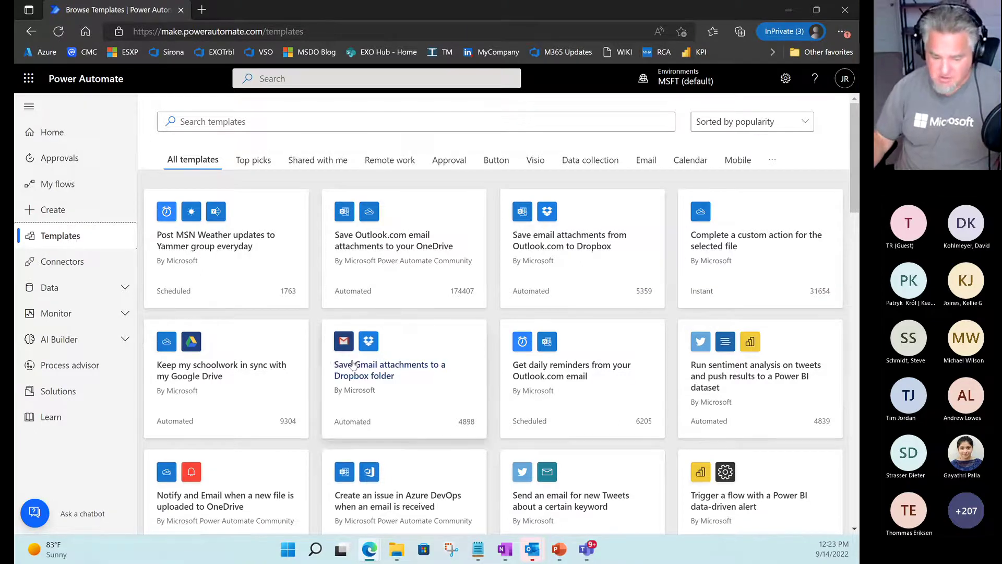
{"action": "scroll", "coordinate": [322, 376], "scroll_direction": "down", "scroll_amount": 3}
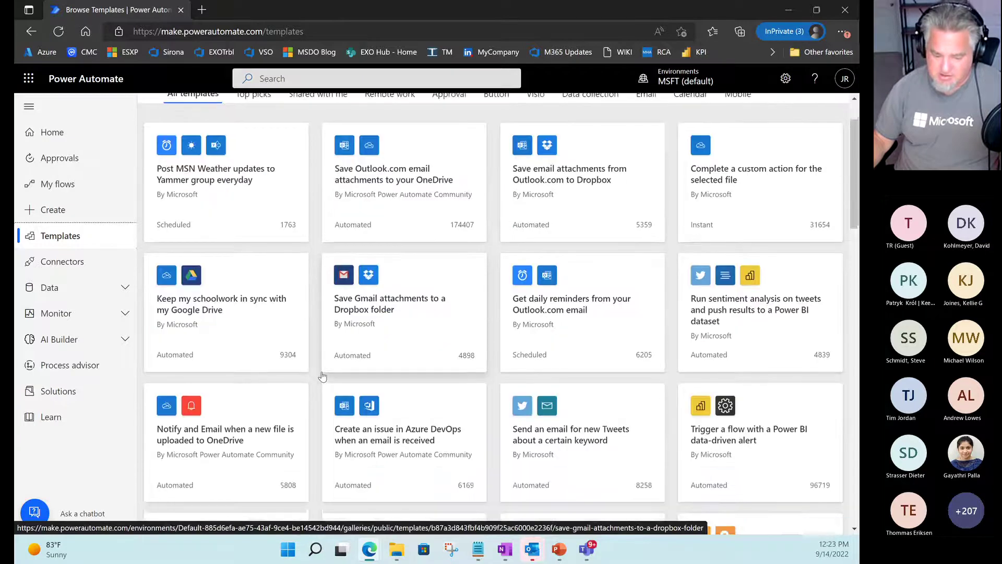
{"action": "scroll", "coordinate": [322, 376], "scroll_direction": "down", "scroll_amount": 2}
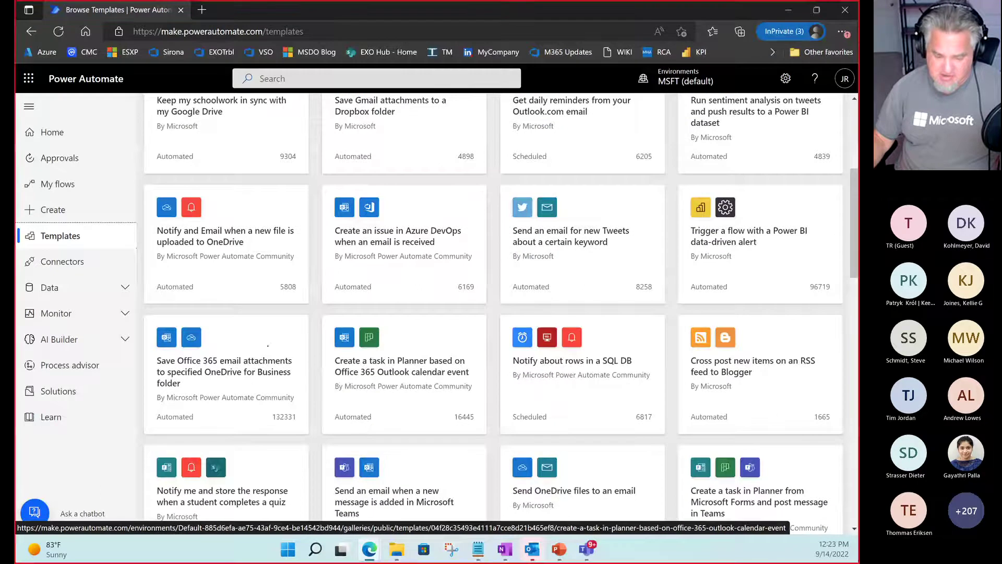
{"action": "mouse_move", "coordinate": [146, 324]}
{"action": "left_mouse_down"}
{"action": "mouse_move", "coordinate": [293, 411]}
{"action": "mouse_move", "coordinate": [305, 431]}
{"action": "left_mouse_up"}
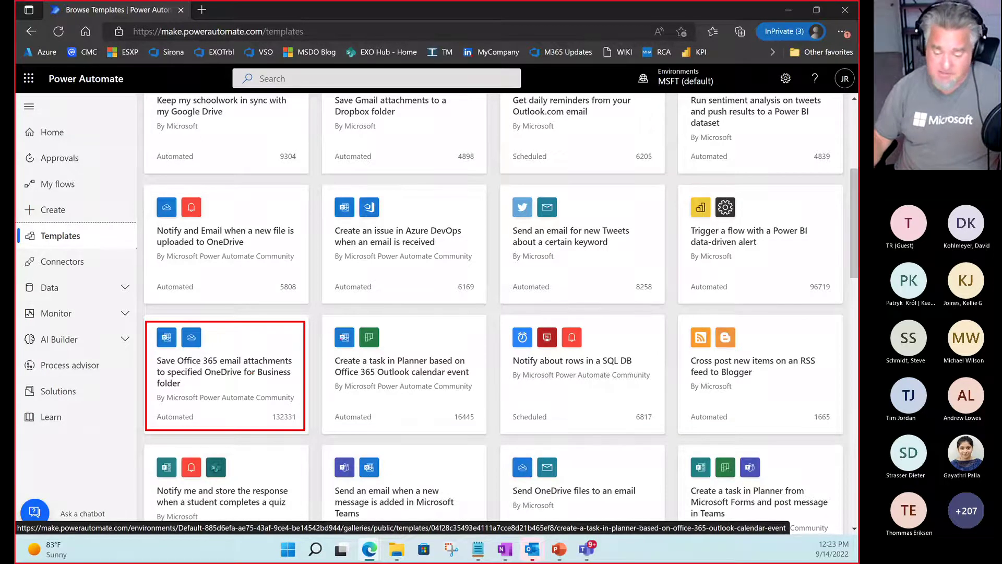
Load additional templates with 'See more templates' at the gallery's bottom, then return to the top.
{"action": "scroll", "coordinate": [448, 366], "scroll_direction": "down", "scroll_amount": 5}
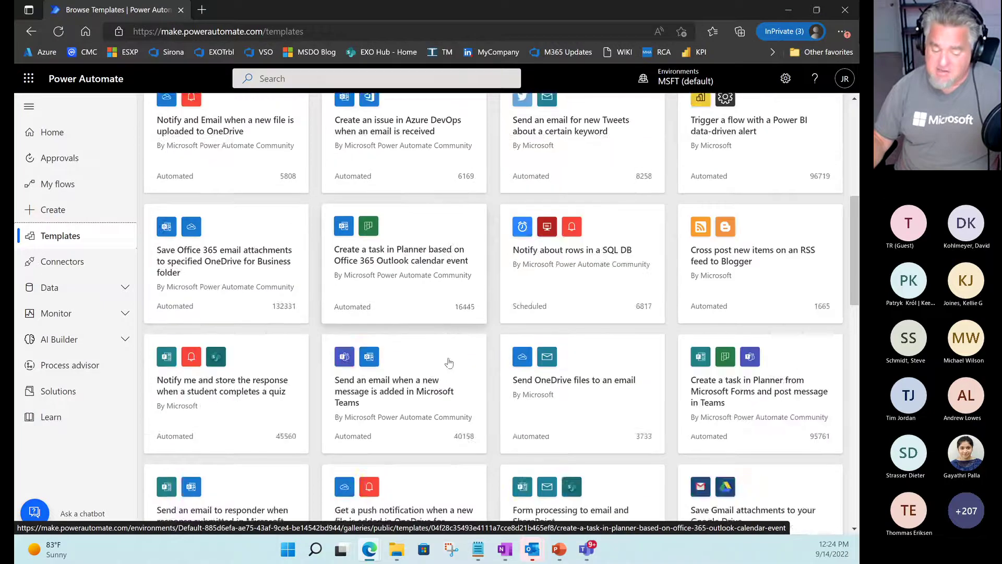
{"action": "scroll", "coordinate": [448, 366], "scroll_direction": "down", "scroll_amount": 15}
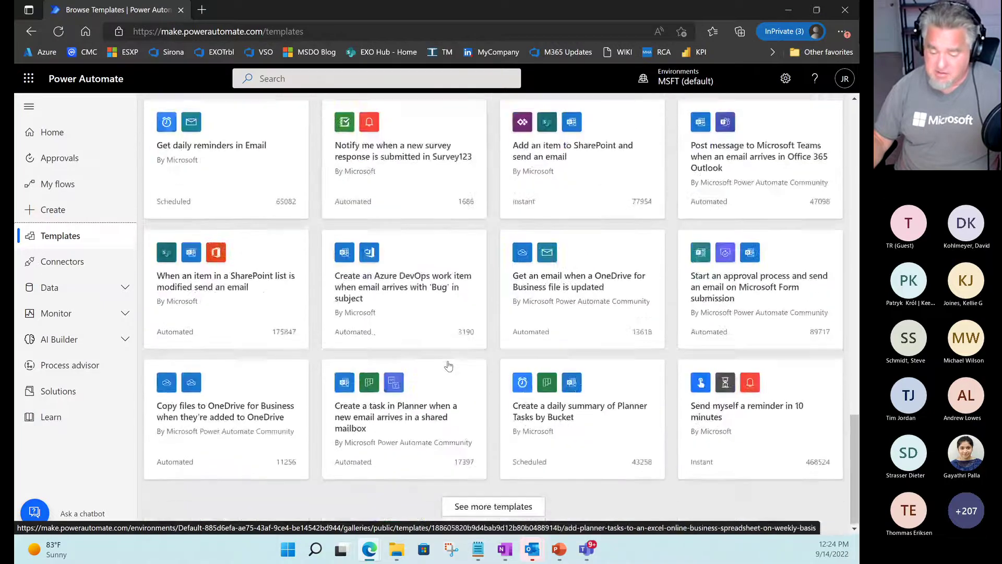
{"action": "left_click", "coordinate": [491, 506]}
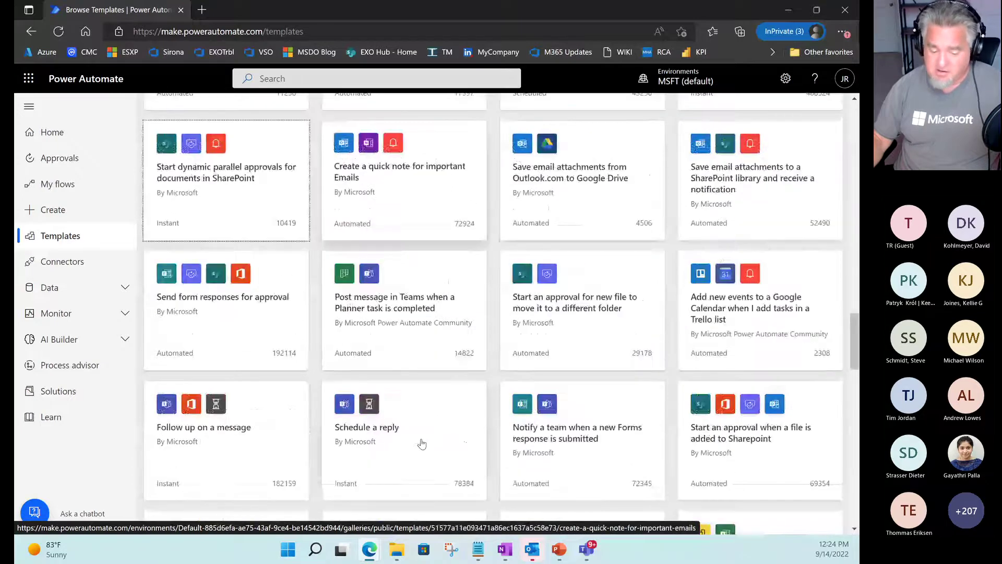
{"action": "scroll", "coordinate": [422, 443], "scroll_direction": "up", "scroll_amount": 15}
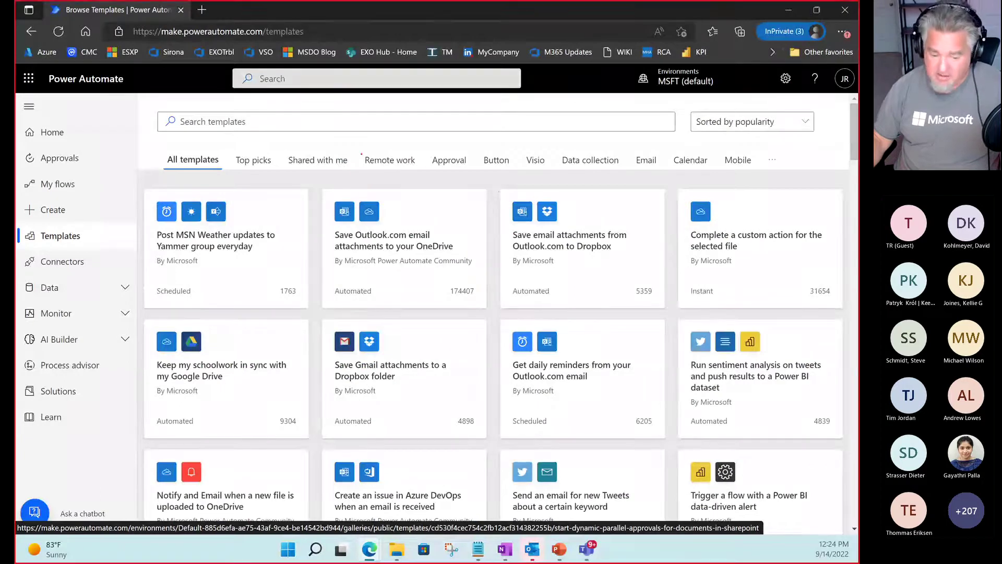
{"action": "mouse_move", "coordinate": [360, 152]}
{"action": "left_mouse_down"}
{"action": "mouse_move", "coordinate": [419, 173]}
{"action": "mouse_move", "coordinate": [478, 173]}
{"action": "left_mouse_up"}
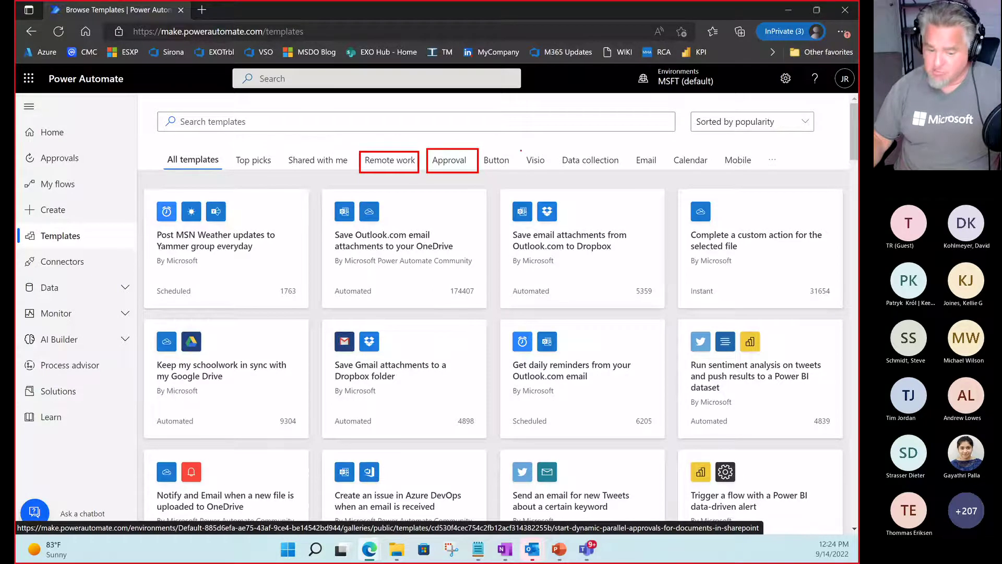
{"action": "left_click_drag", "start_coordinate": [521, 150], "coordinate": [552, 171]}
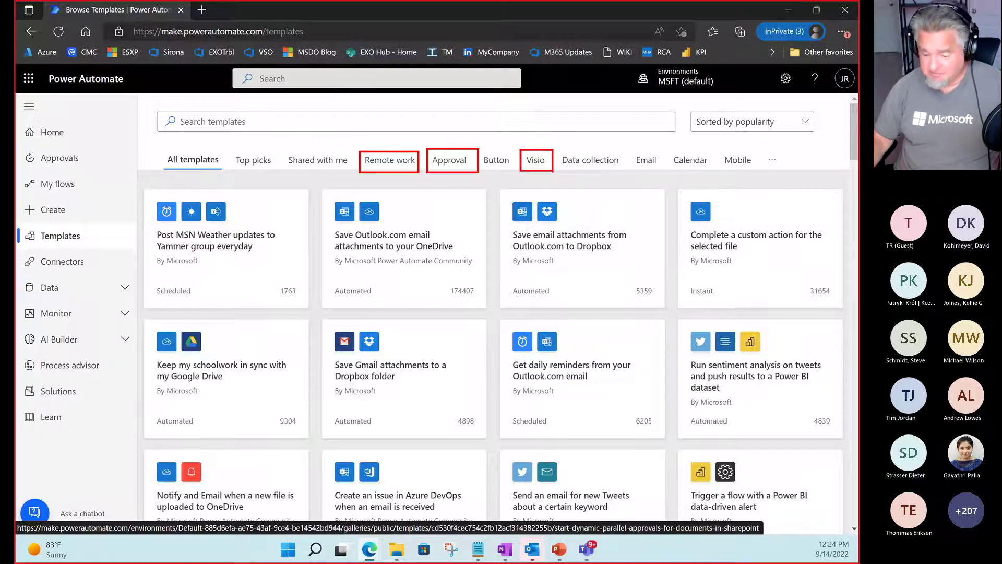
{"action": "left_click_drag", "start_coordinate": [636, 153], "coordinate": [782, 168]}
{"action": "key", "text": "Escape"}
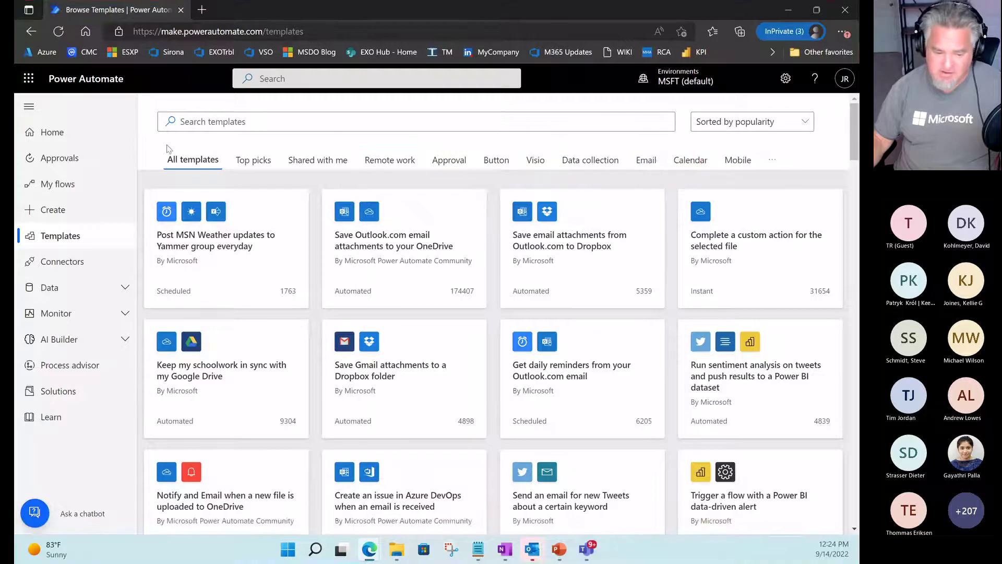
{"action": "key", "text": "ctrl+2"}
{"action": "mouse_move", "coordinate": [153, 106]}
{"action": "left_mouse_down"}
{"action": "mouse_move", "coordinate": [242, 141]}
{"action": "mouse_move", "coordinate": [283, 141]}
{"action": "left_mouse_up"}
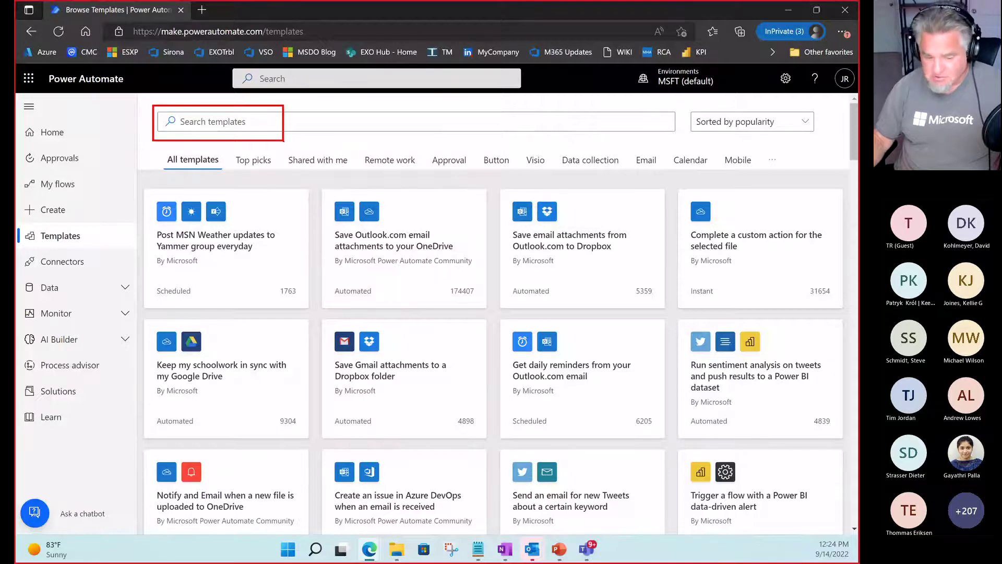
Search the templates for 'excel' and browse the filtered results.
{"action": "key", "text": "Escape"}
{"action": "left_click", "coordinate": [254, 122]}
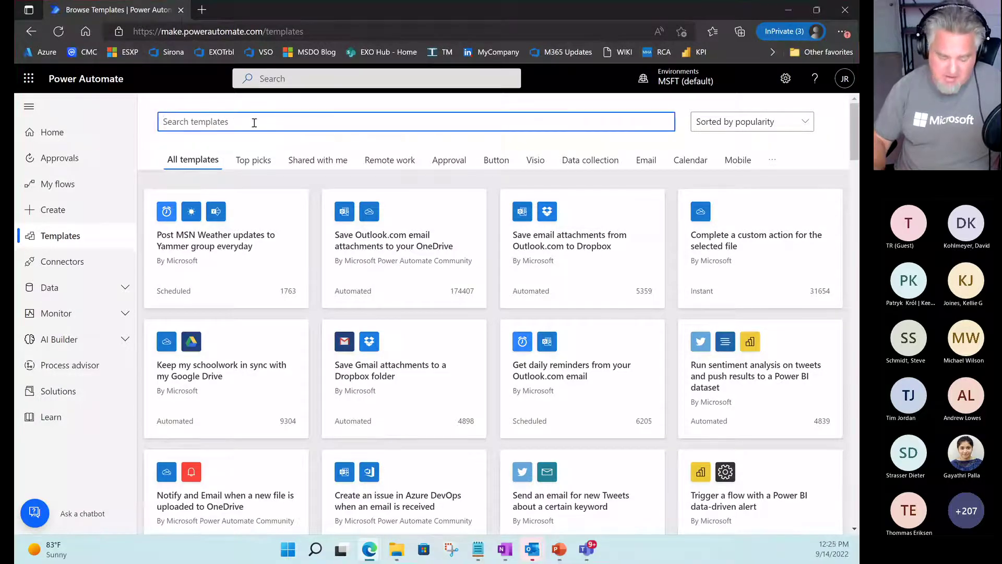
{"action": "type", "text": "excel"}
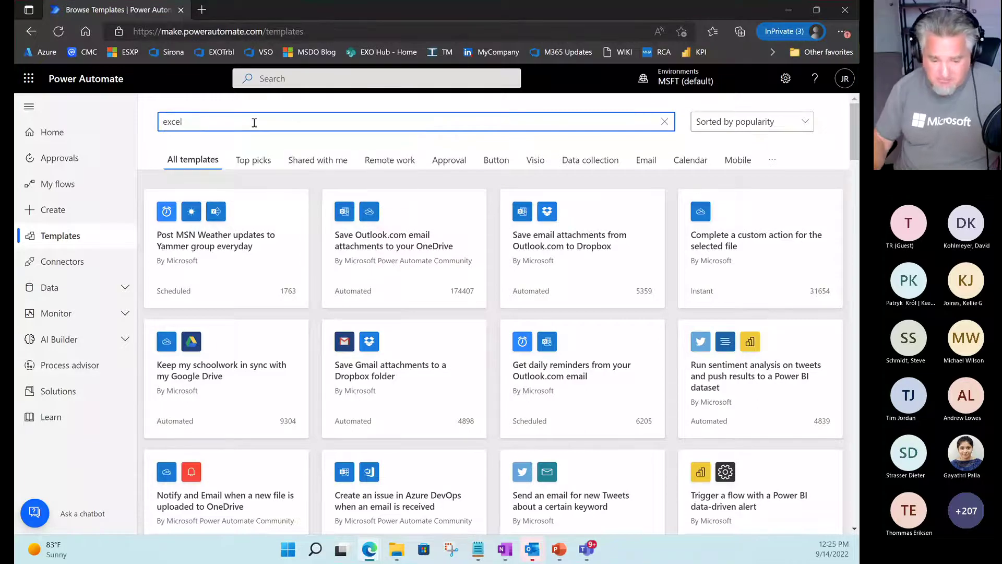
{"action": "key", "text": "Return"}
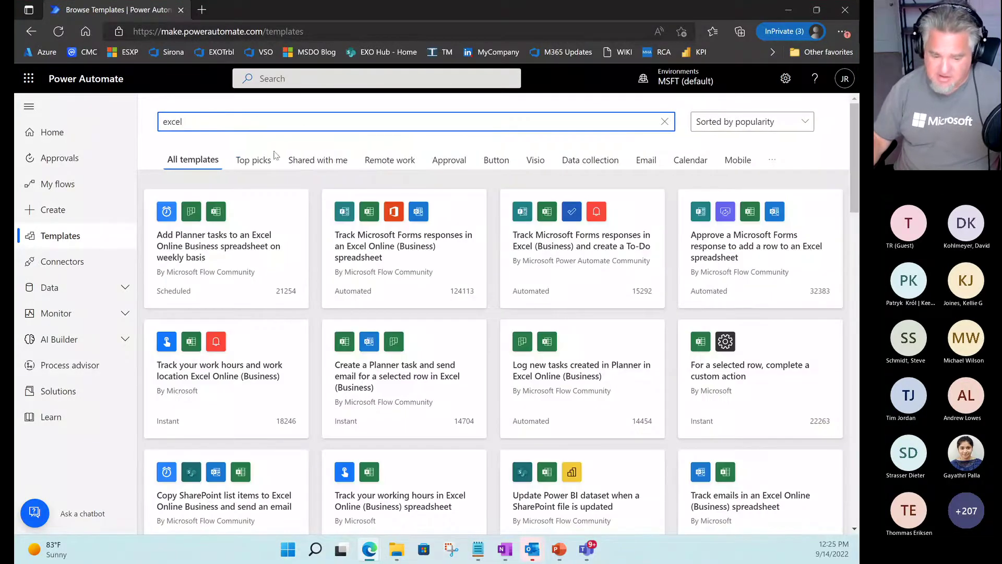
{"action": "scroll", "coordinate": [420, 318], "scroll_direction": "down", "scroll_amount": 10}
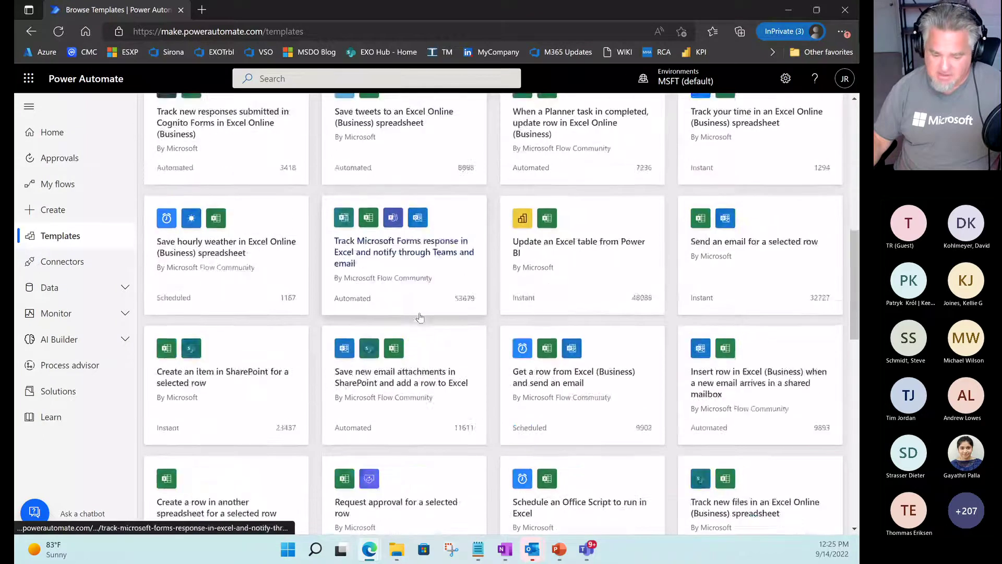
{"action": "scroll", "coordinate": [419, 318], "scroll_direction": "down", "scroll_amount": 4}
{"action": "scroll", "coordinate": [420, 318], "scroll_direction": "up", "scroll_amount": 1}
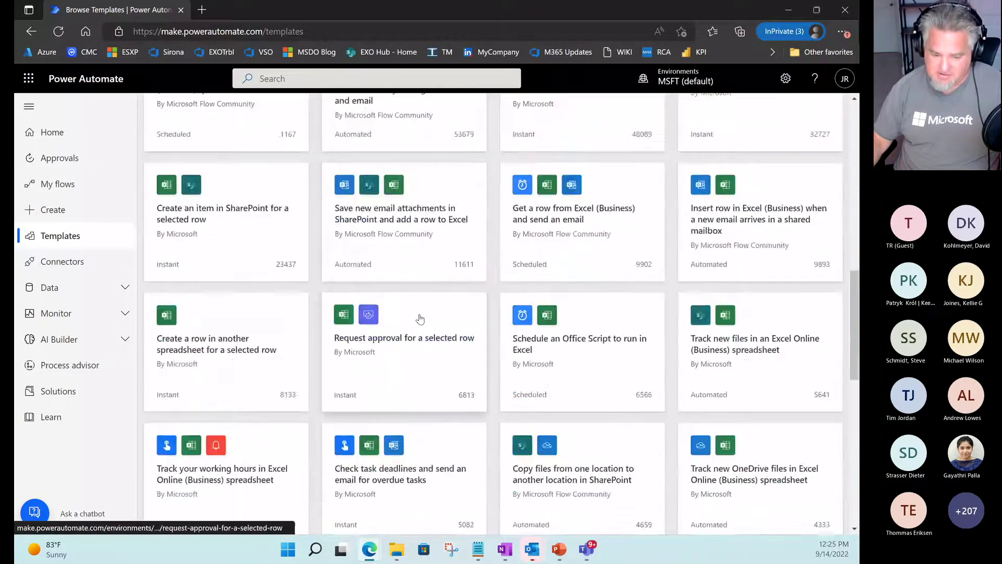
{"action": "scroll", "coordinate": [420, 319], "scroll_direction": "up", "scroll_amount": 1}
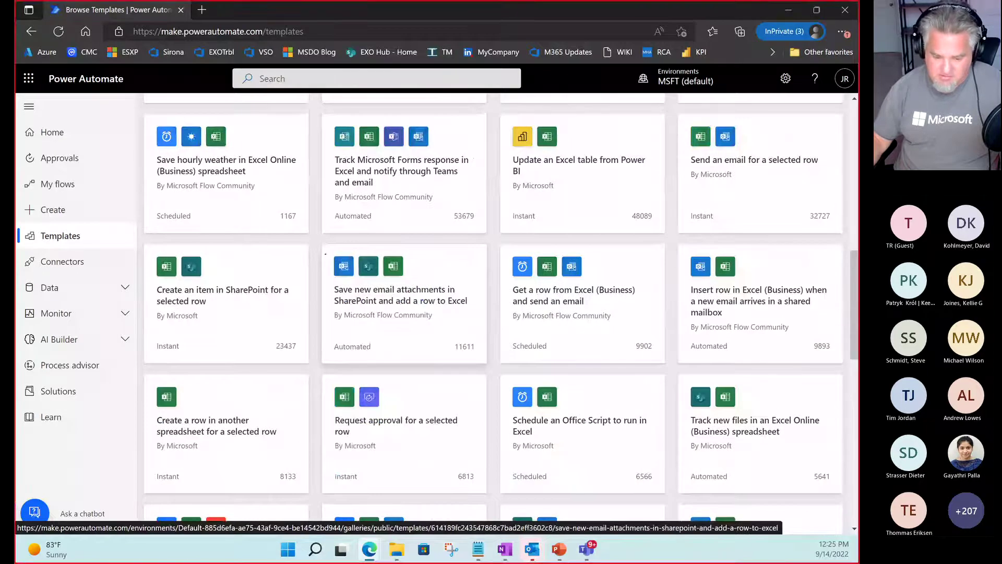
Mark the SharePoint attachments to Excel template in the results.
{"action": "mouse_move", "coordinate": [325, 254]}
{"action": "left_mouse_down"}
{"action": "mouse_move", "coordinate": [417, 277]}
{"action": "mouse_move", "coordinate": [477, 342]}
{"action": "left_mouse_up"}
{"action": "key", "text": "Escape"}
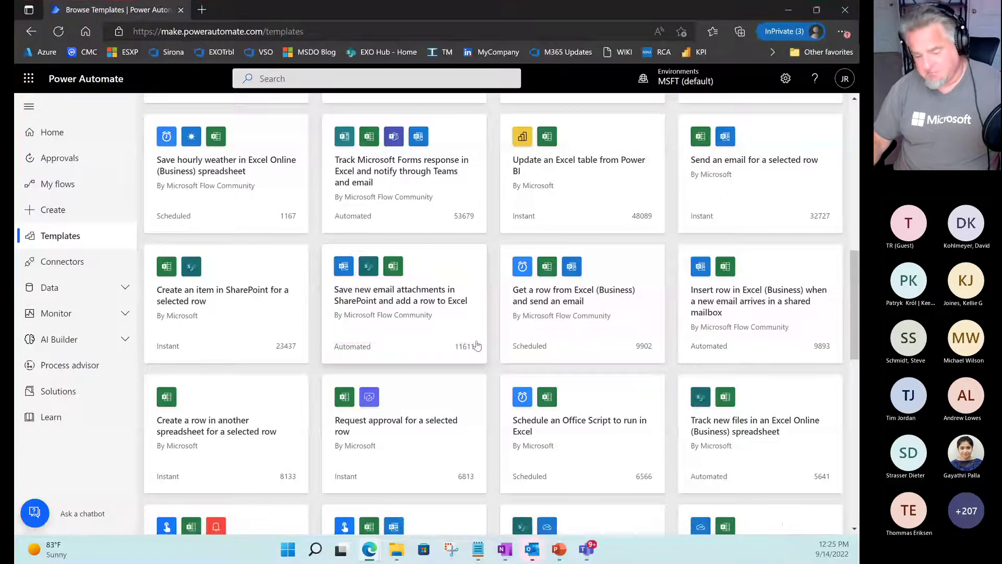
{"action": "scroll", "coordinate": [472, 350], "scroll_direction": "up", "scroll_amount": 5}
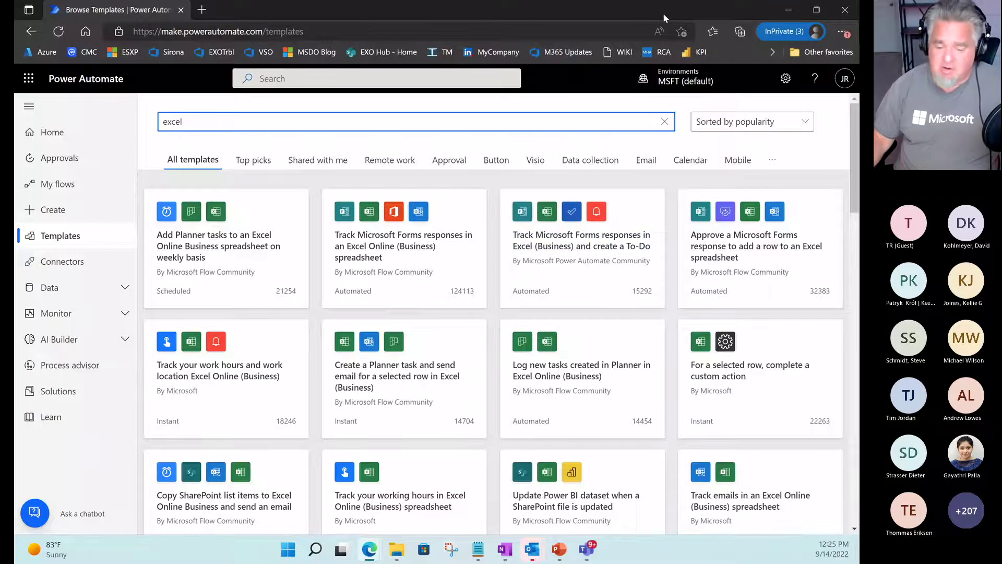
Restore down Edge and resume the slide show on 'What is Power Automate, how does it help me?'.
{"action": "mouse_move", "coordinate": [663, 14]}
{"action": "left_mouse_down"}
{"action": "mouse_move", "coordinate": [859, 13]}
{"action": "mouse_move", "coordinate": [858, 1]}
{"action": "mouse_move", "coordinate": [666, 31]}
{"action": "left_mouse_up"}
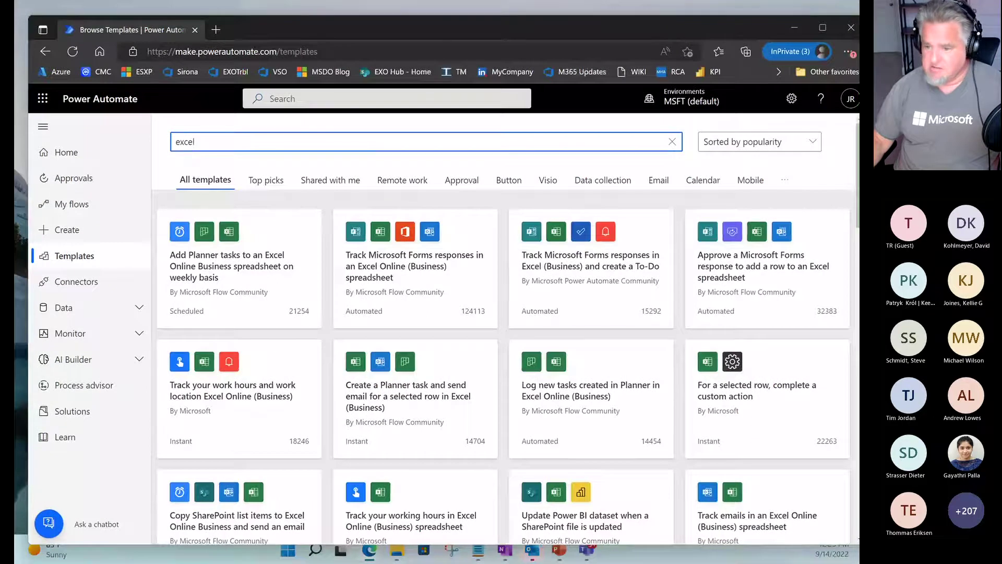
{"action": "key", "text": "alt+Tab"}
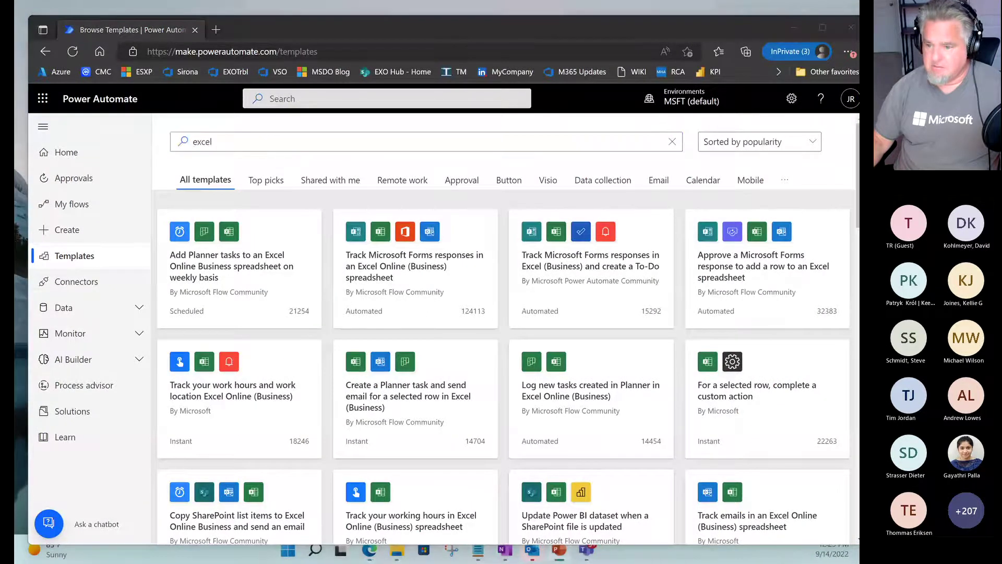
{"action": "key", "text": "alt+Tab"}
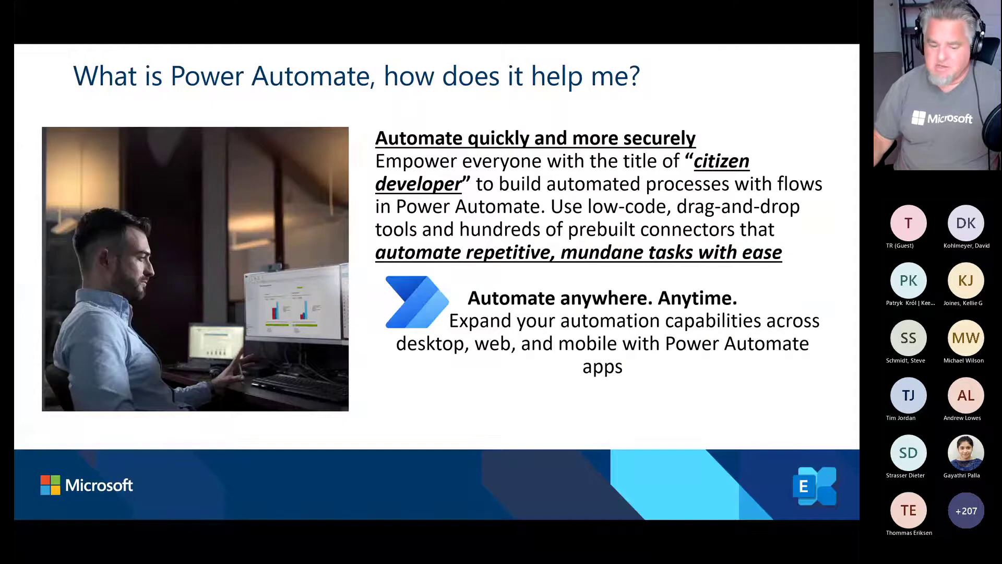
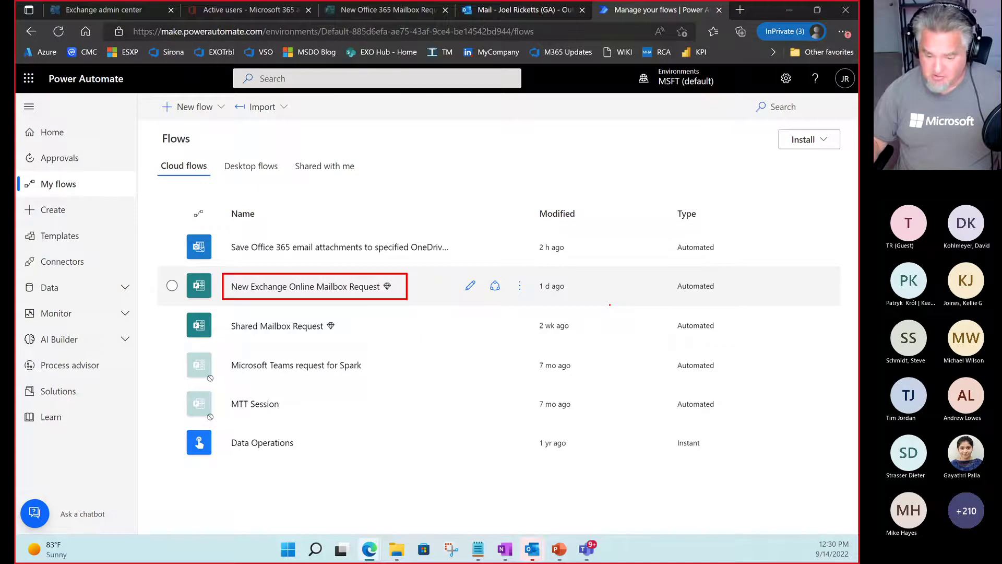
Highlight the Automated flow type, then open New Exchange Online Mailbox Request in the editor.
{"action": "left_click_drag", "start_coordinate": [668, 279], "coordinate": [732, 296]}
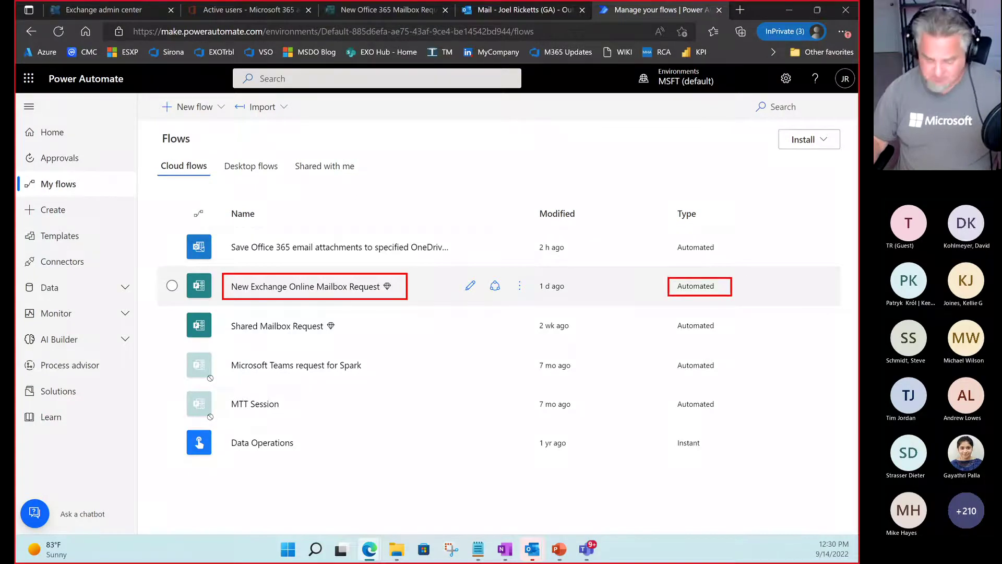
{"action": "key", "text": "Escape"}
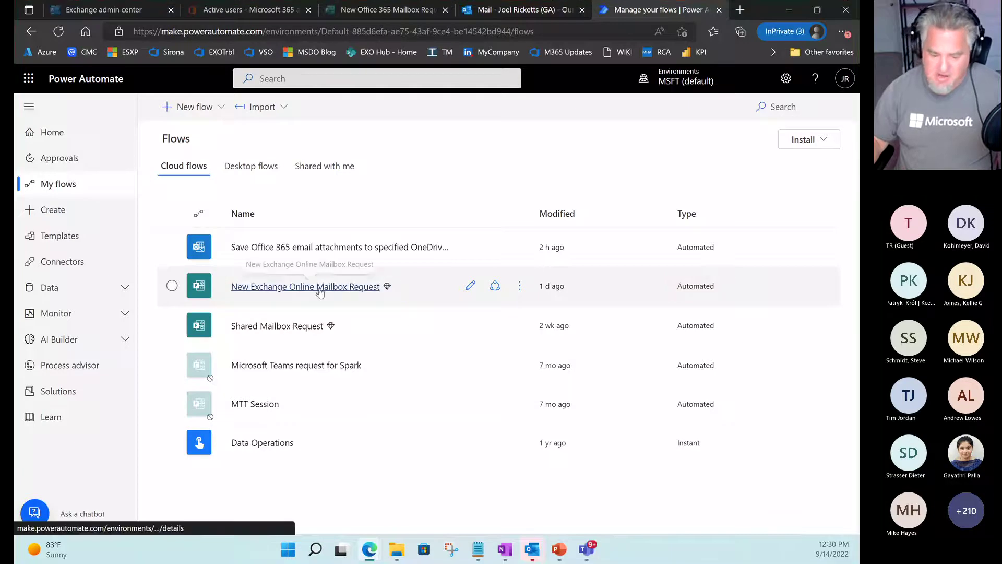
{"action": "left_click", "coordinate": [321, 291]}
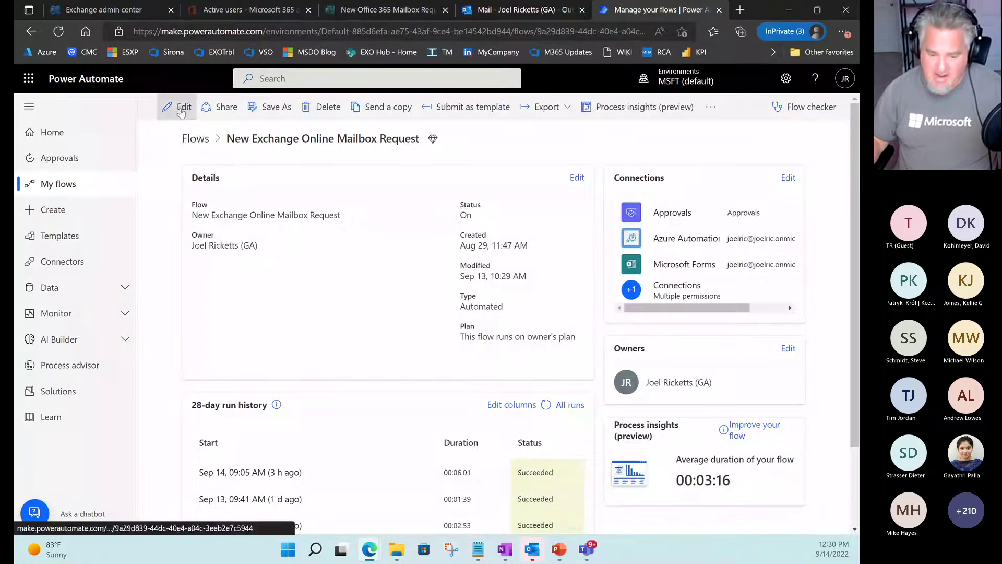
{"action": "left_click", "coordinate": [180, 111]}
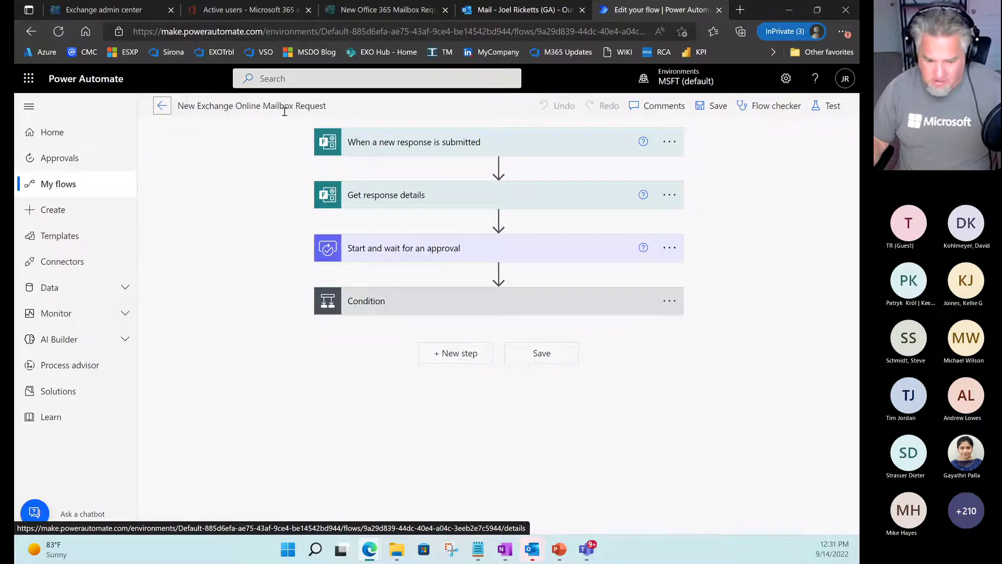
{"action": "key", "text": "ctrl+2"}
{"action": "left_click_drag", "start_coordinate": [309, 140], "coordinate": [225, 124]}
{"action": "left_click_drag", "start_coordinate": [297, 146], "coordinate": [227, 179]}
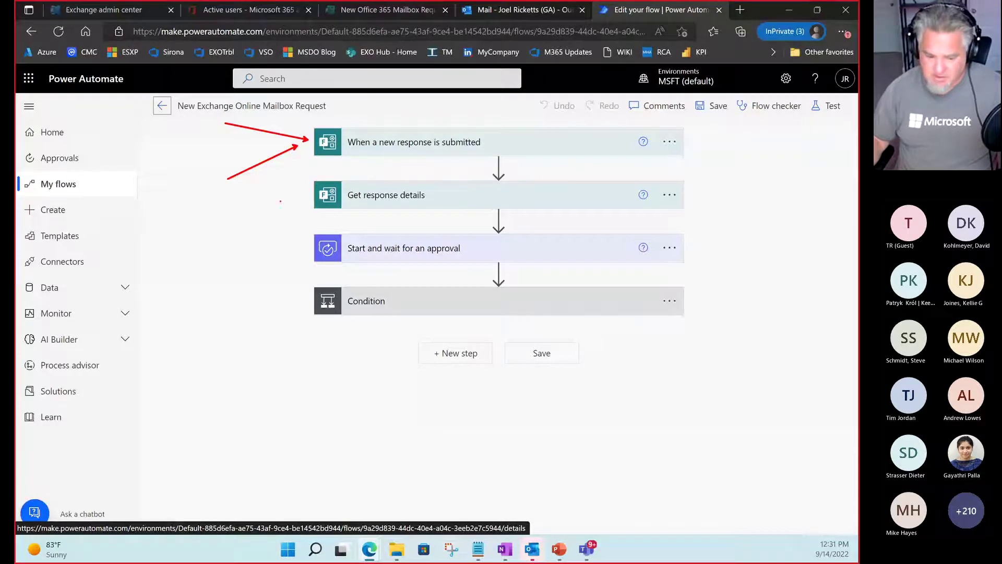
{"action": "left_click_drag", "start_coordinate": [297, 197], "coordinate": [233, 199]}
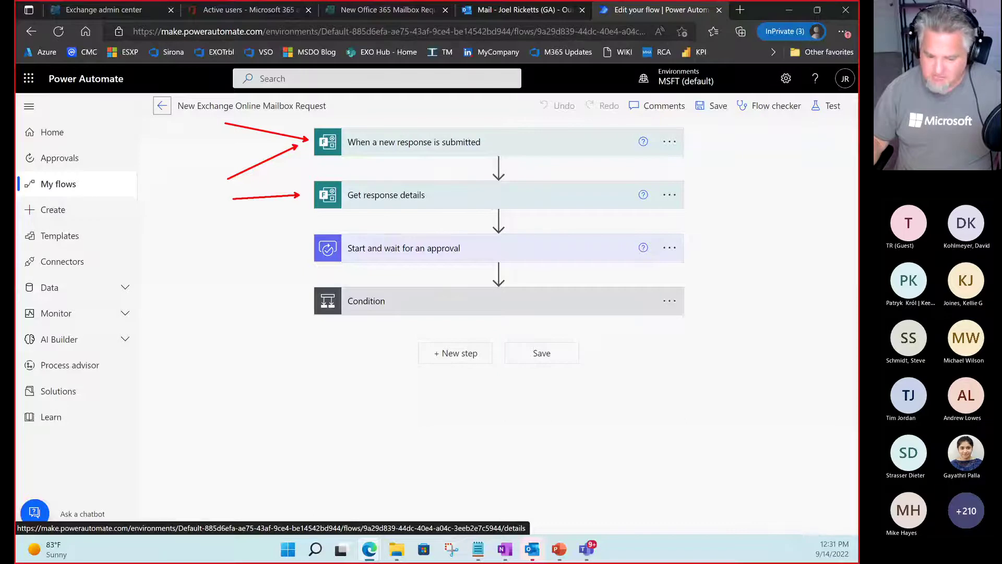
{"action": "left_click_drag", "start_coordinate": [233, 199], "coordinate": [233, 195]}
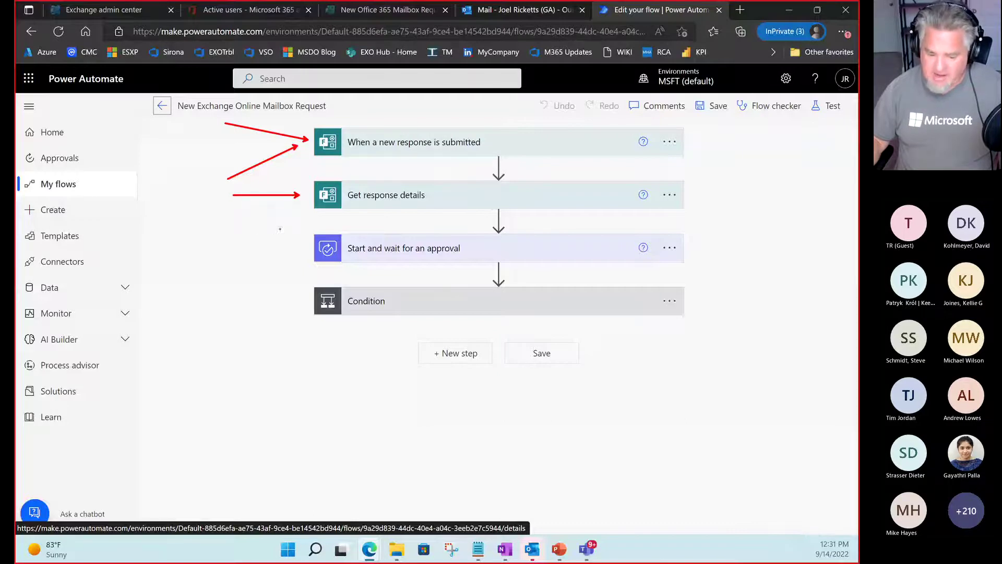
{"action": "mouse_move", "coordinate": [279, 229]}
{"action": "left_mouse_down"}
{"action": "mouse_move", "coordinate": [652, 247]}
{"action": "mouse_move", "coordinate": [718, 266]}
{"action": "left_mouse_up"}
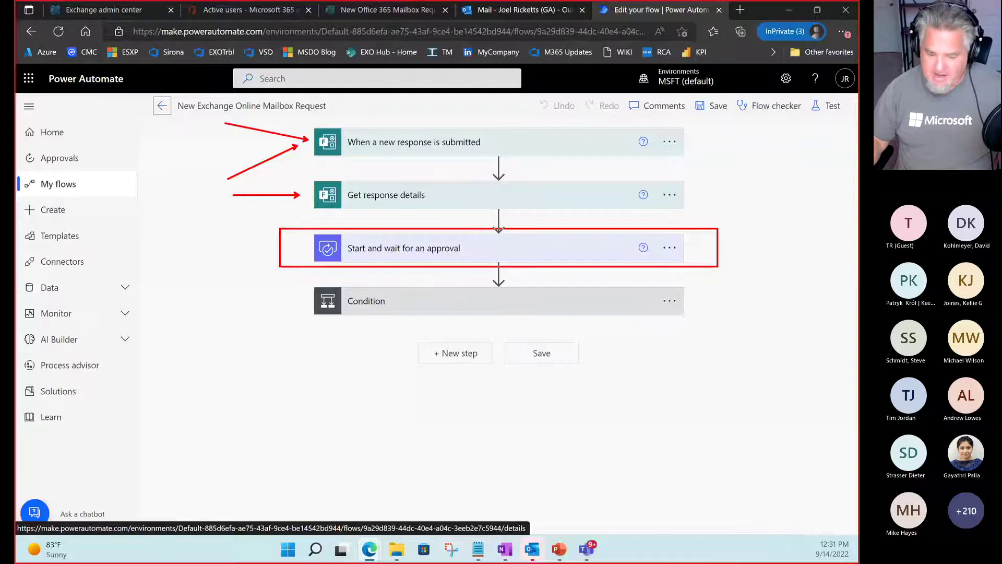
{"action": "key", "text": "Escape"}
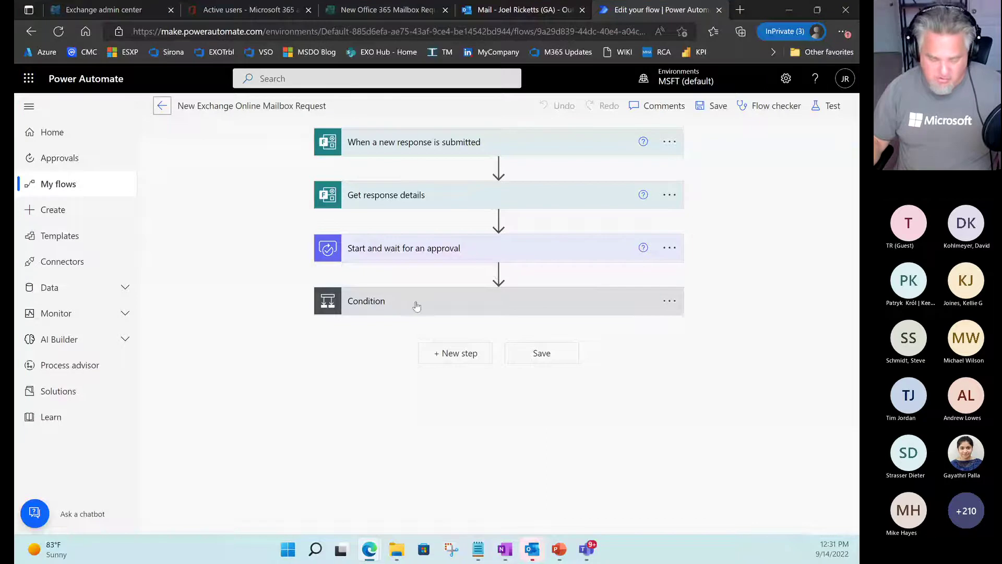
{"action": "key", "text": "ctrl+2"}
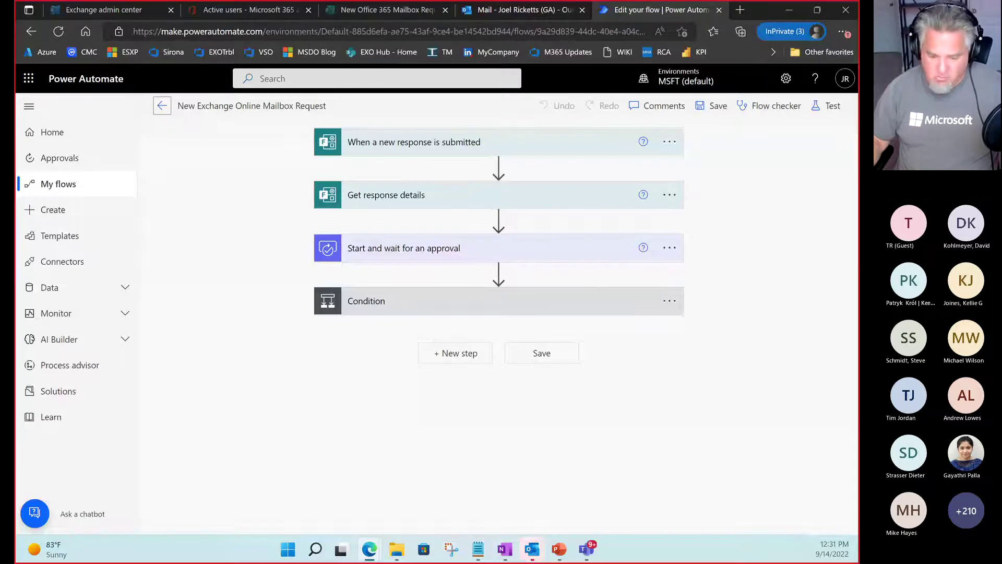
{"action": "mouse_move", "coordinate": [346, 294]}
{"action": "left_mouse_down"}
{"action": "mouse_move", "coordinate": [403, 311]}
{"action": "mouse_move", "coordinate": [414, 265]}
{"action": "left_mouse_up"}
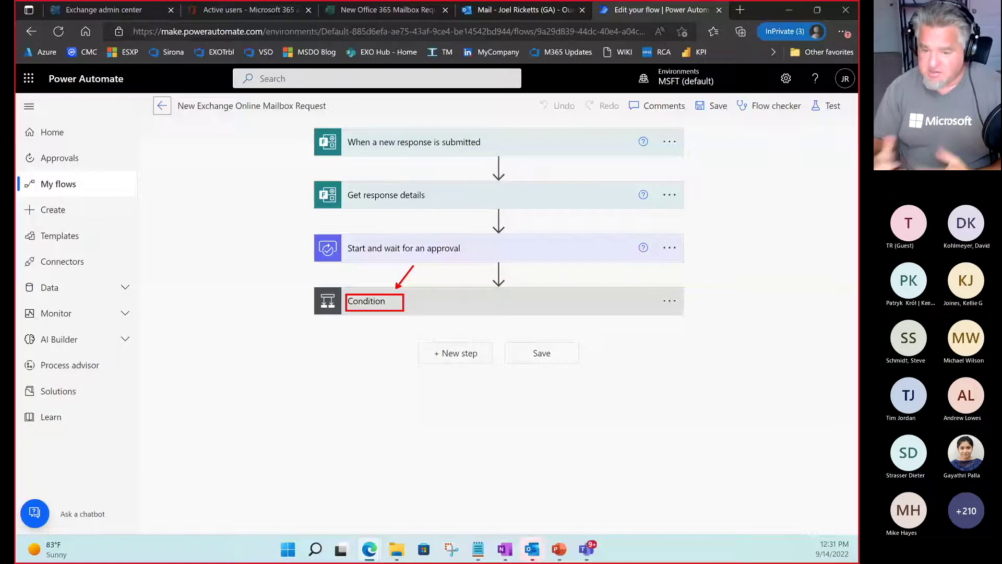
{"action": "key", "text": "Escape"}
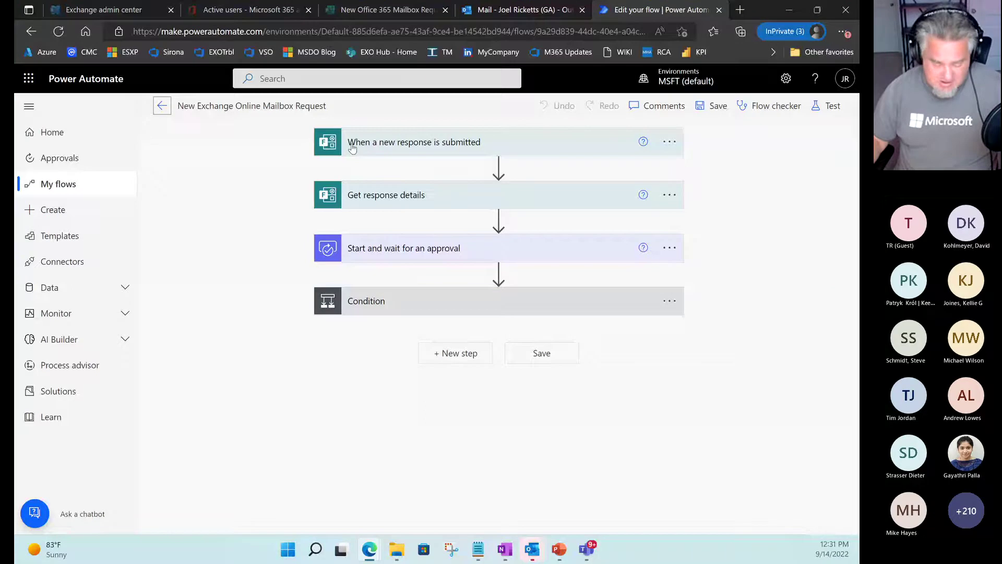
{"action": "key", "text": "ctrl+2"}
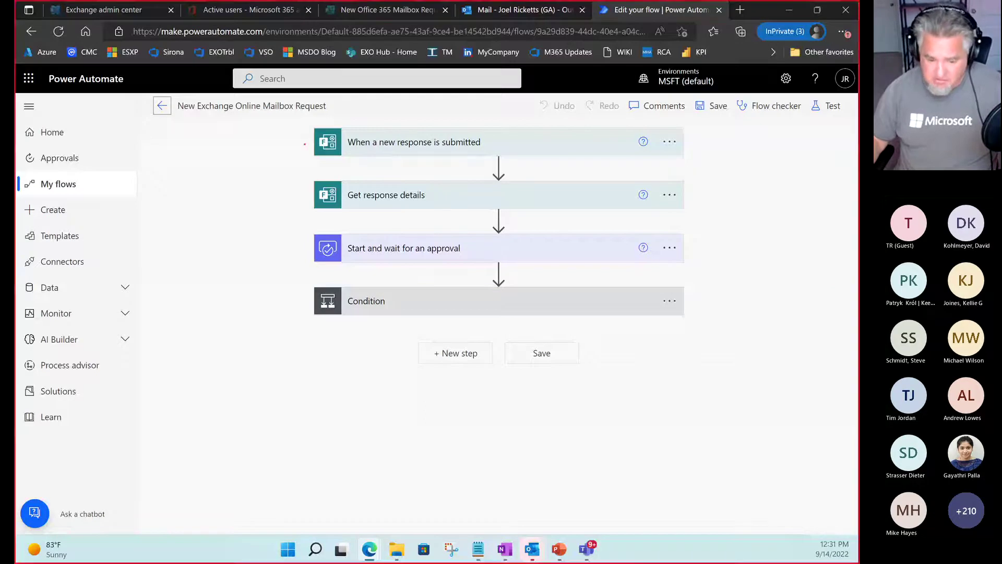
{"action": "left_click_drag", "start_coordinate": [308, 139], "coordinate": [203, 138]}
{"action": "mouse_move", "coordinate": [293, 302]}
{"action": "left_mouse_down"}
{"action": "mouse_move", "coordinate": [268, 219]}
{"action": "mouse_move", "coordinate": [291, 153]}
{"action": "left_mouse_up"}
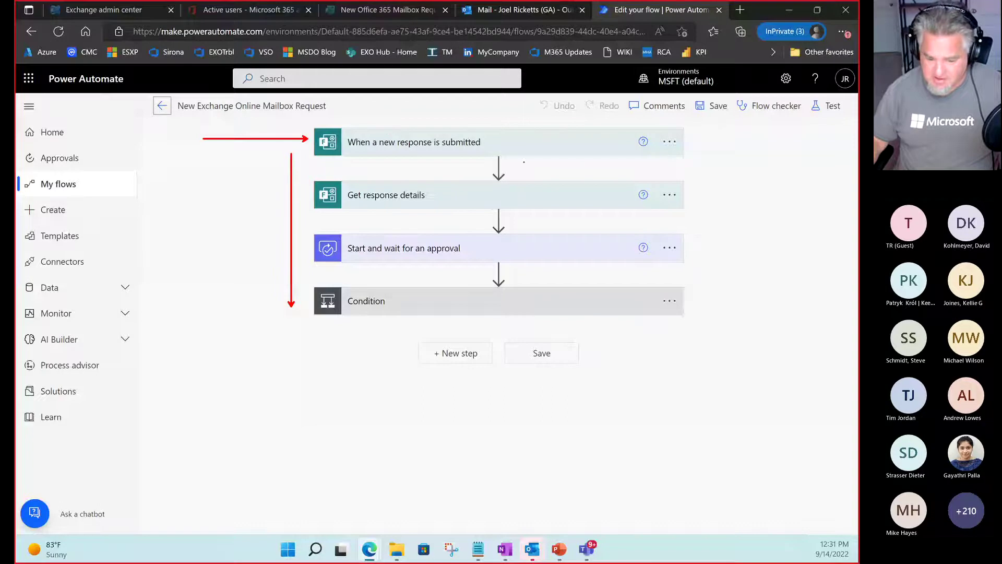
{"action": "left_click_drag", "start_coordinate": [515, 169], "coordinate": [545, 166]}
{"action": "left_click_drag", "start_coordinate": [514, 222], "coordinate": [543, 220]}
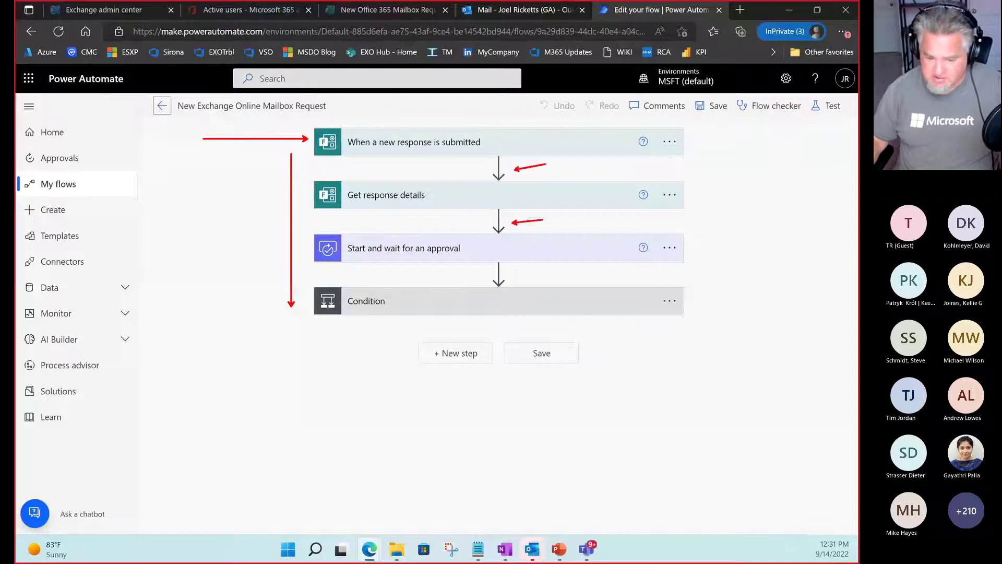
{"action": "left_click_drag", "start_coordinate": [518, 277], "coordinate": [557, 270]}
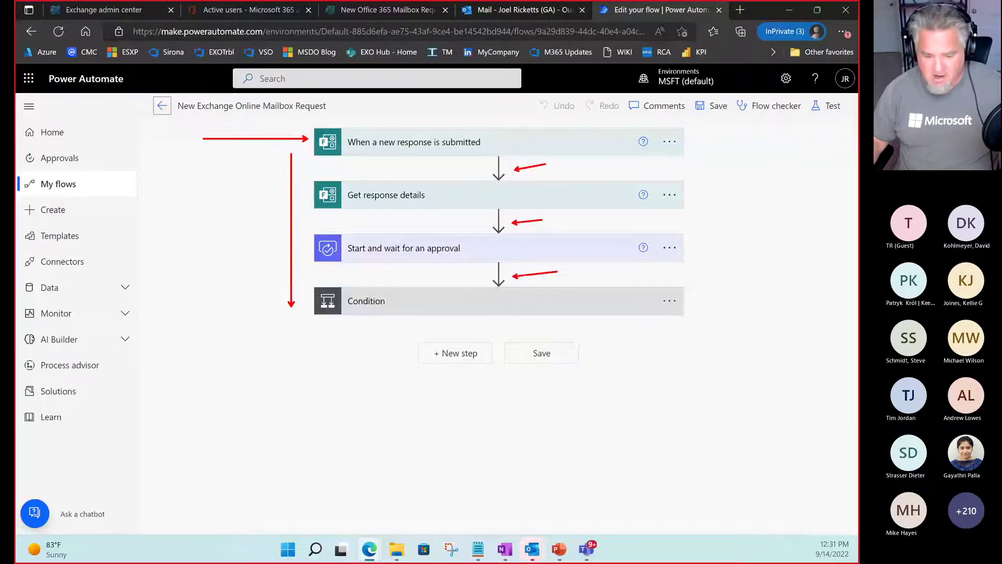
{"action": "key", "text": "Escape"}
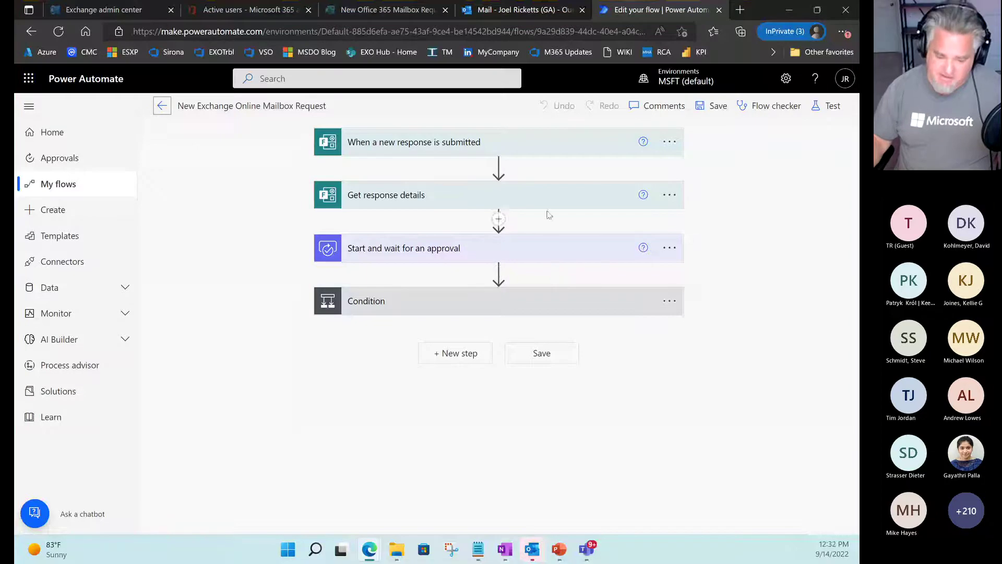
Expand the trigger and highlight its New Office 365 Mailbox Request form.
{"action": "left_click", "coordinate": [545, 146]}
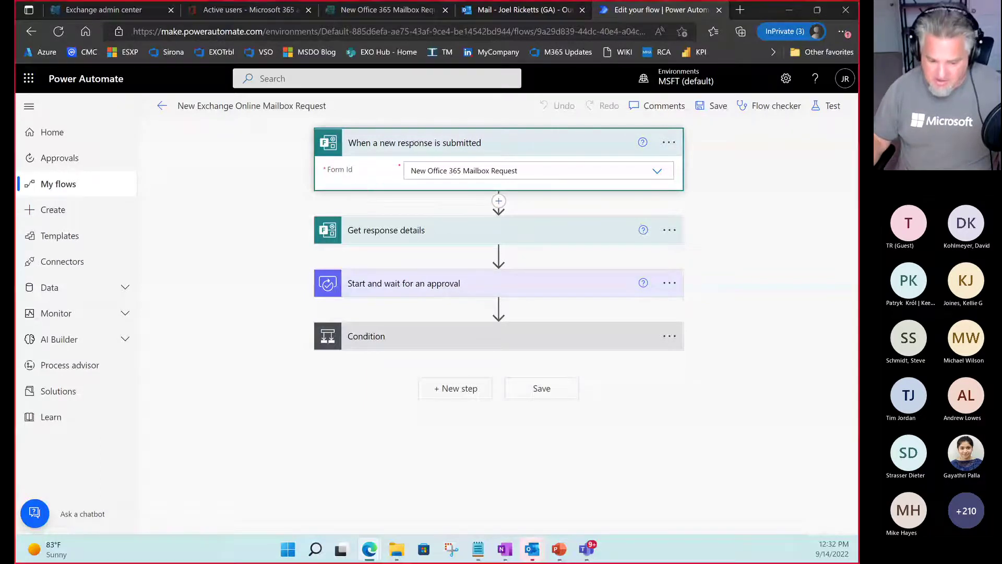
{"action": "left_click_drag", "start_coordinate": [402, 163], "coordinate": [548, 179]}
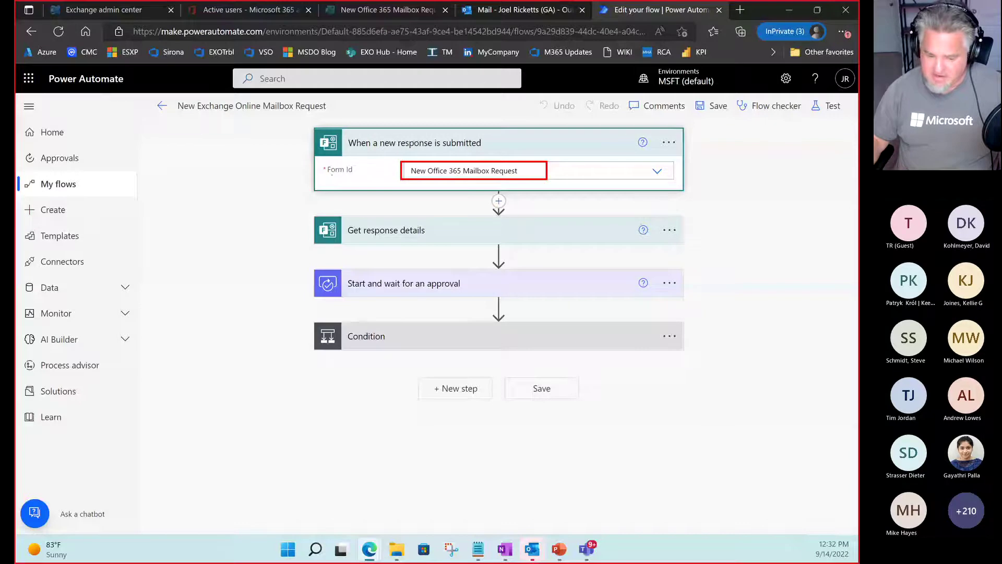
{"action": "key", "text": "Escape"}
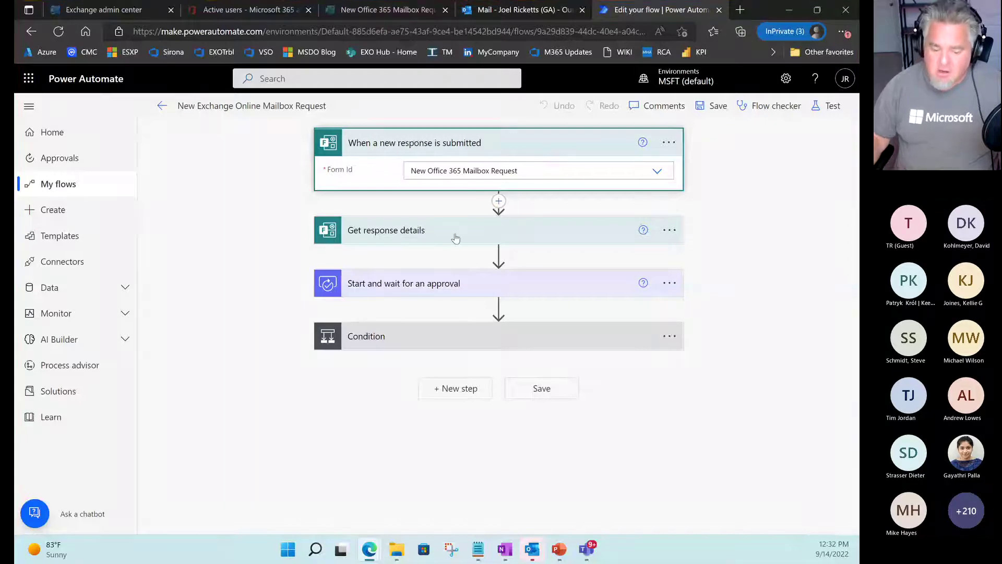
Expand the Get response details step and frame its title.
{"action": "left_click", "coordinate": [455, 238]}
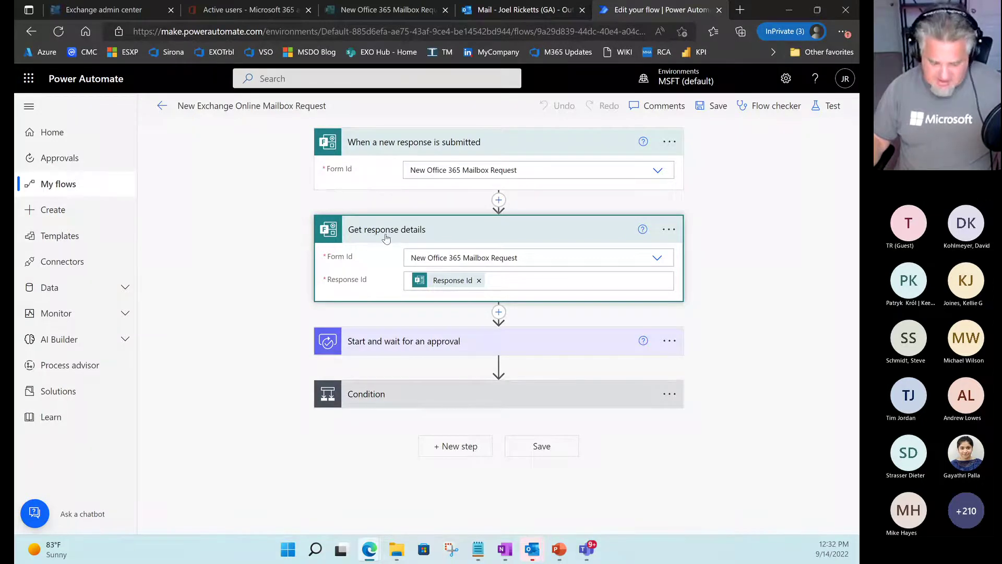
{"action": "left_click_drag", "start_coordinate": [346, 221], "coordinate": [449, 239]}
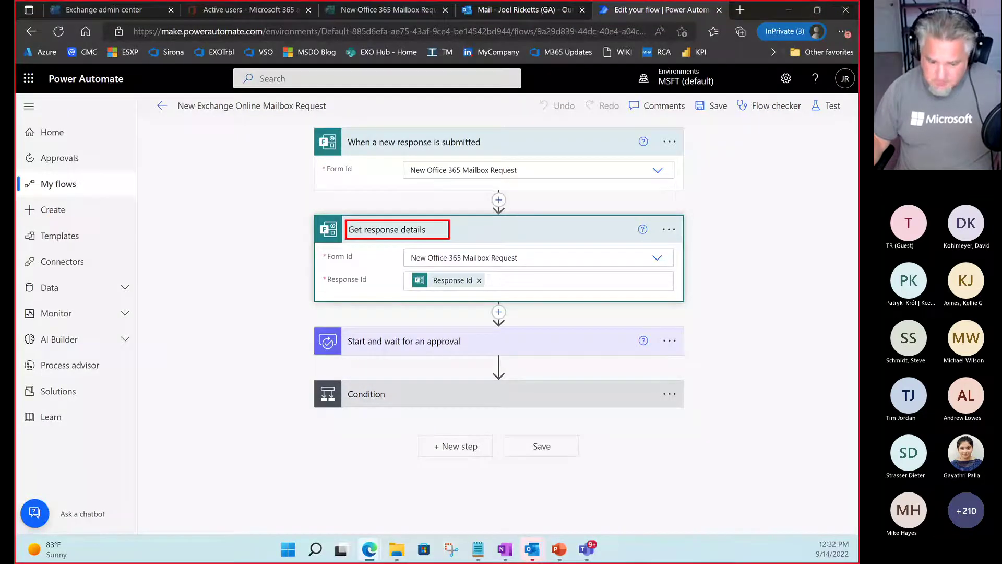
{"action": "key", "text": "Escape"}
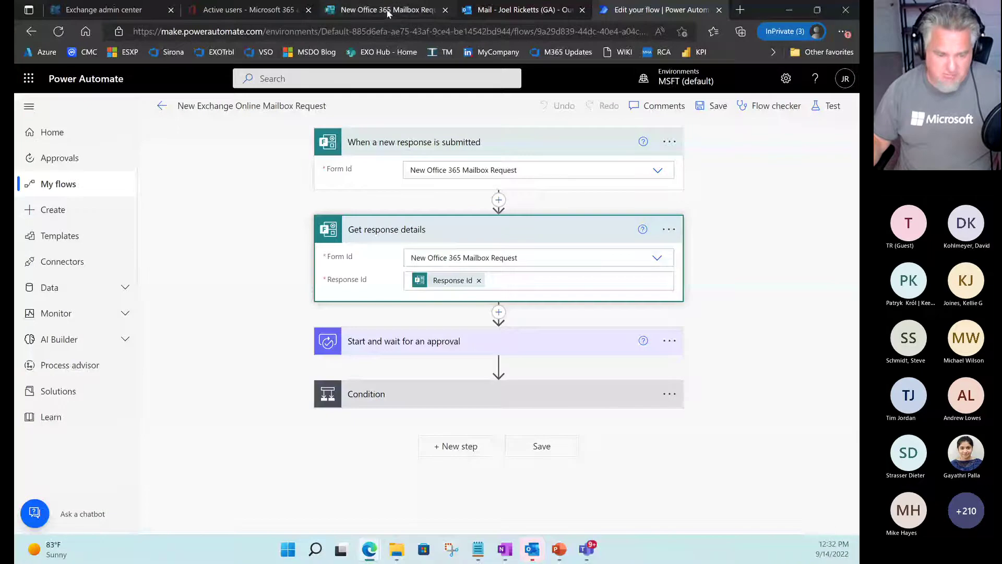
In the mailbox request form, point out the required First Name, Last Name and EmployeeID questions.
{"action": "left_click", "coordinate": [389, 11]}
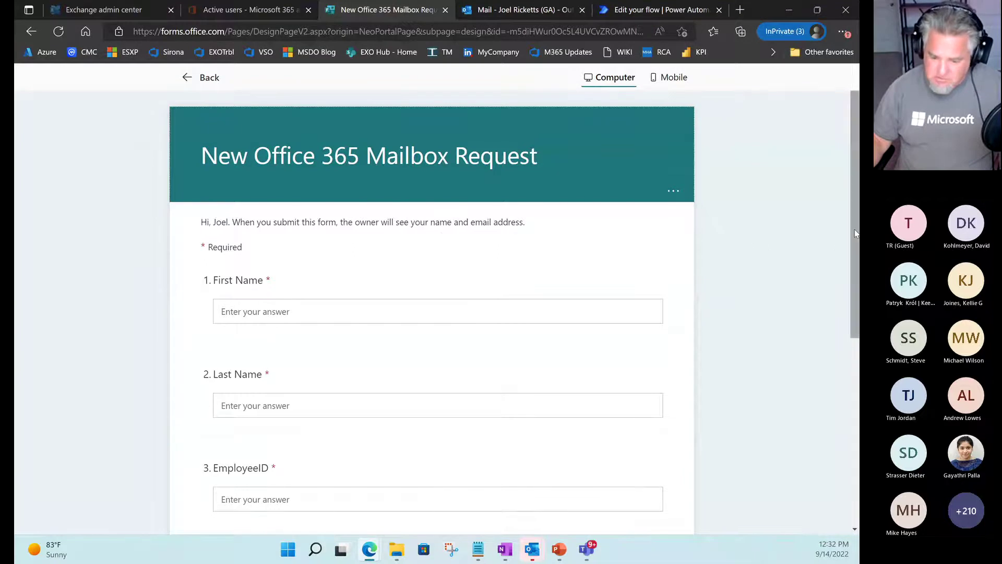
{"action": "scroll", "coordinate": [847, 222], "scroll_direction": "down", "scroll_amount": 1}
{"action": "left_click_drag", "start_coordinate": [859, 277], "coordinate": [857, 294]}
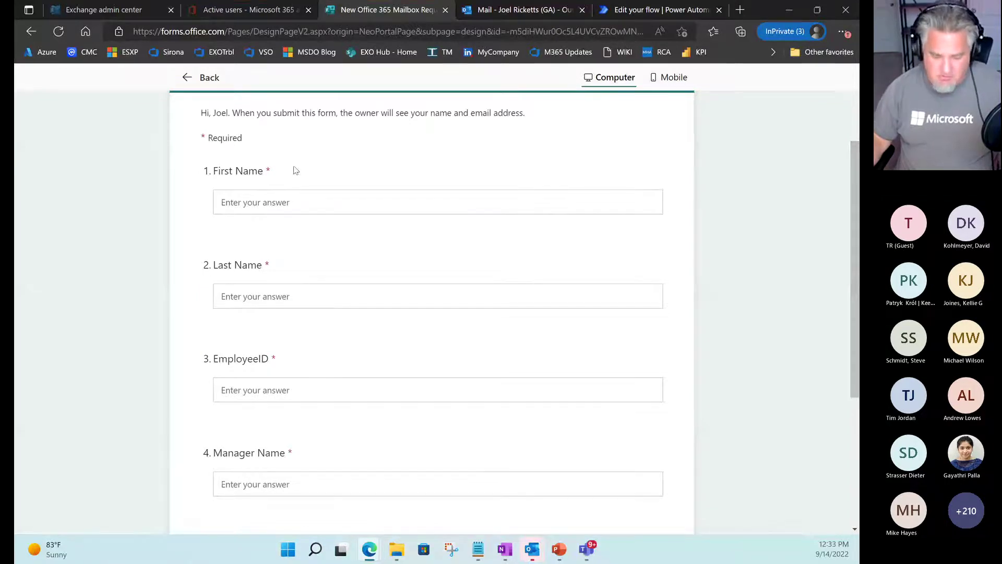
{"action": "key", "text": "ctrl+2"}
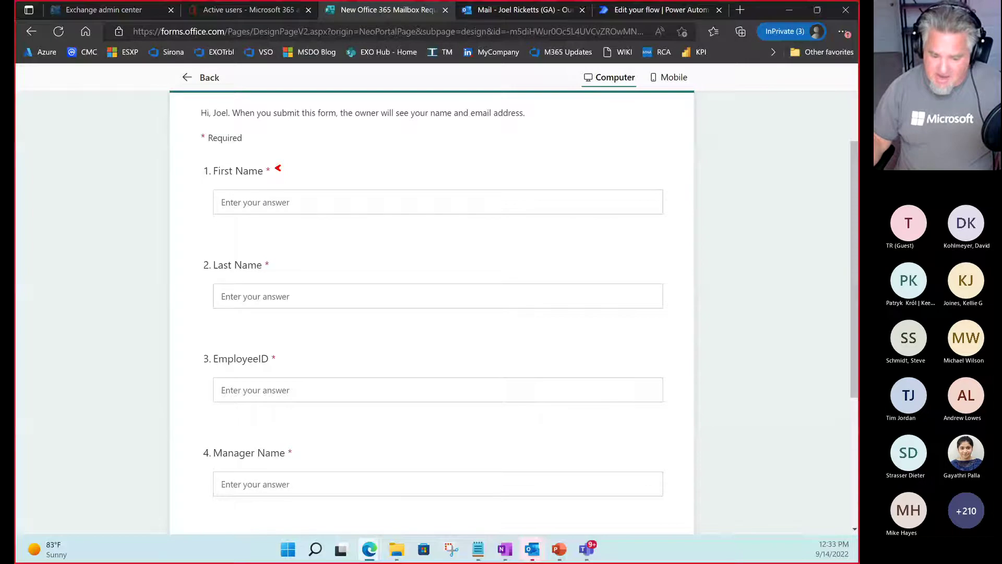
{"action": "left_click_drag", "start_coordinate": [275, 167], "coordinate": [320, 156]}
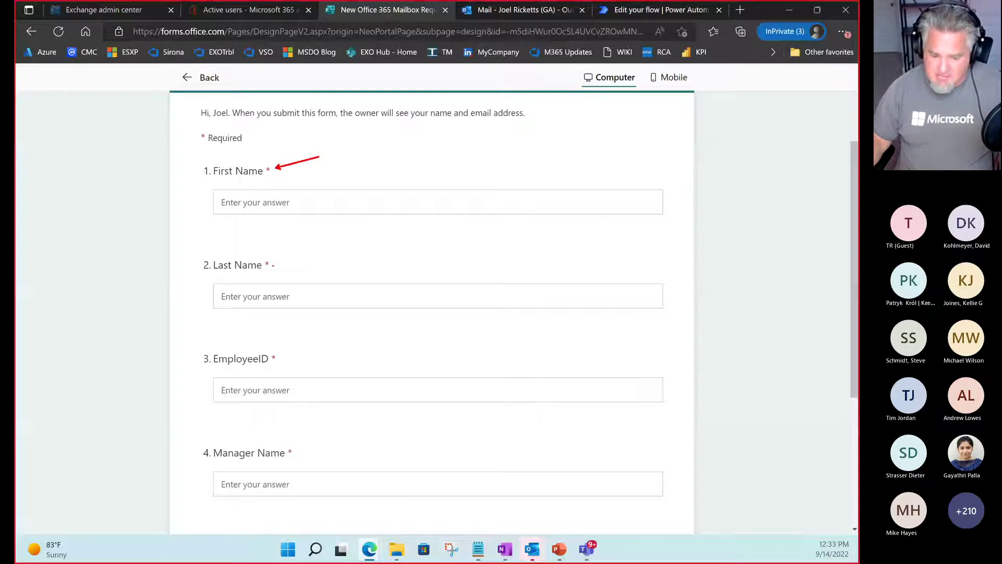
{"action": "left_click_drag", "start_coordinate": [273, 265], "coordinate": [310, 253]}
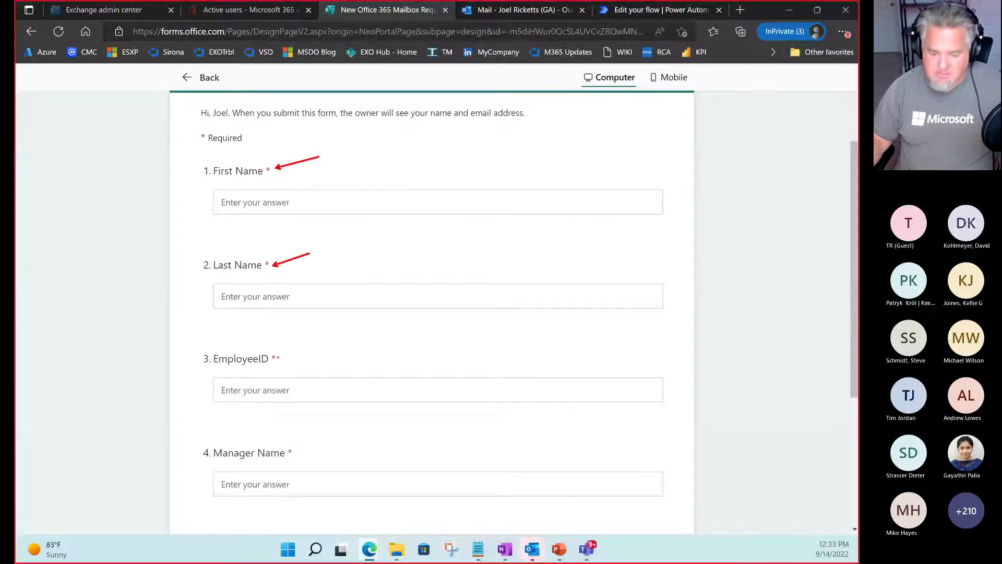
{"action": "left_click_drag", "start_coordinate": [278, 357], "coordinate": [330, 344]}
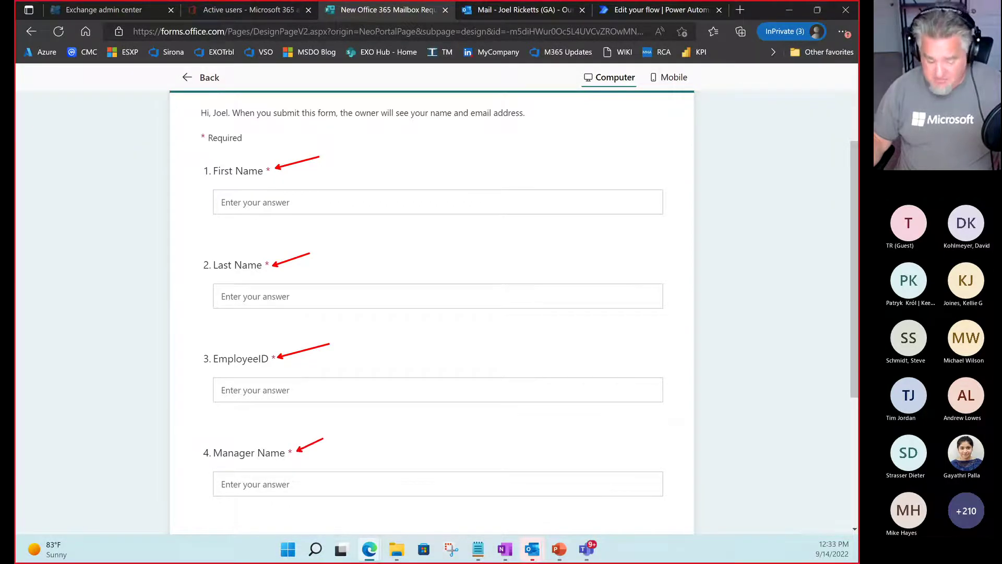
{"action": "key", "text": "Escape"}
Point out the required Manager Email Address question, then return to the flow editor.
{"action": "scroll", "coordinate": [318, 444], "scroll_direction": "down", "scroll_amount": 1}
{"action": "scroll", "coordinate": [319, 441], "scroll_direction": "down", "scroll_amount": 1}
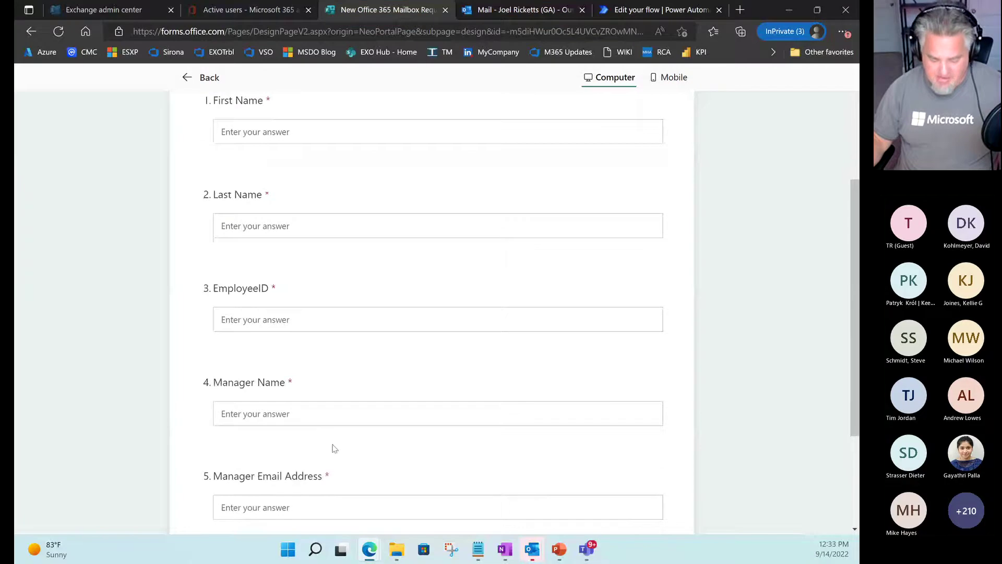
{"action": "key", "text": "ctrl+2"}
{"action": "left_click_drag", "start_coordinate": [334, 476], "coordinate": [374, 459]}
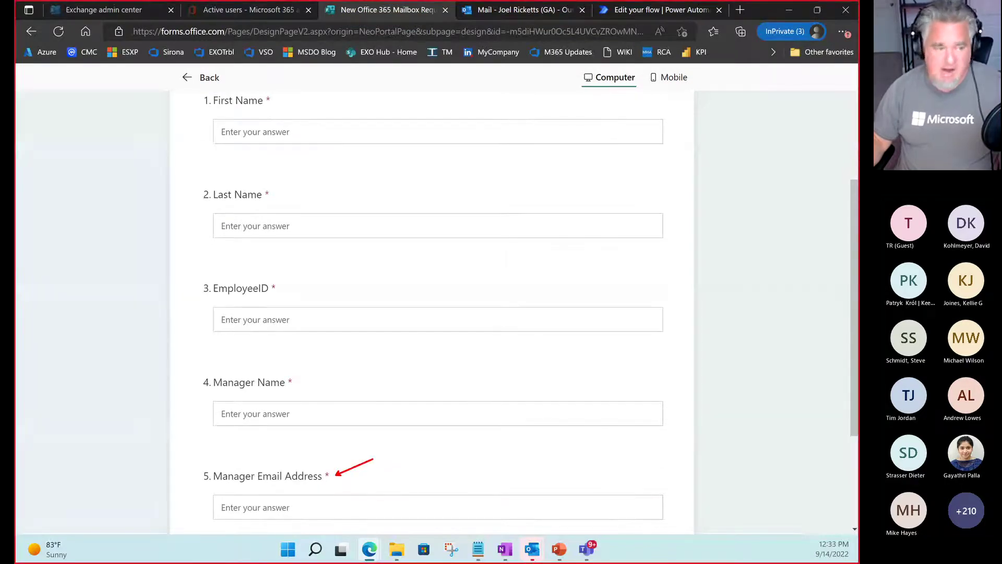
{"action": "key", "text": "Escape"}
{"action": "scroll", "coordinate": [421, 434], "scroll_direction": "up", "scroll_amount": 3}
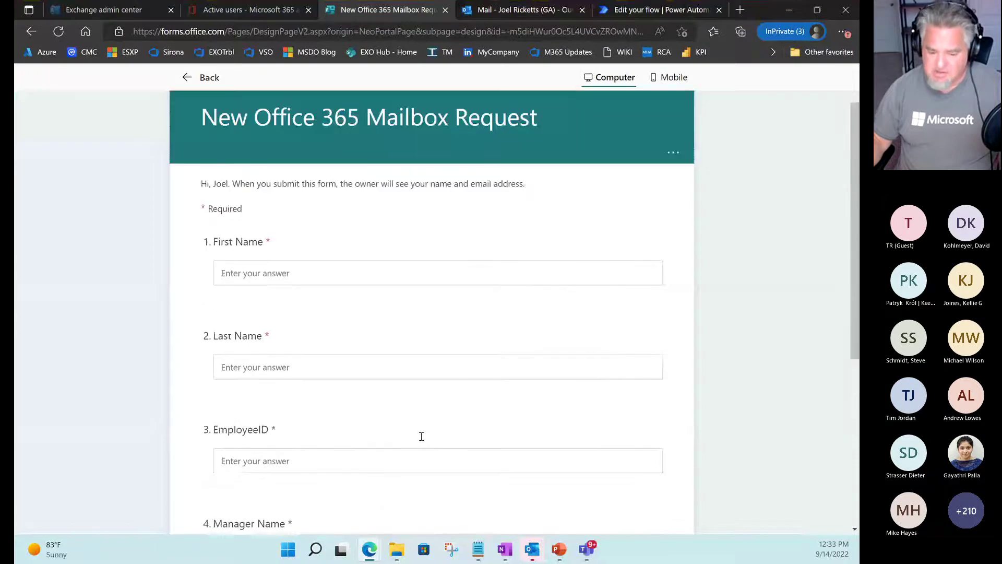
{"action": "scroll", "coordinate": [422, 436], "scroll_direction": "up", "scroll_amount": 2}
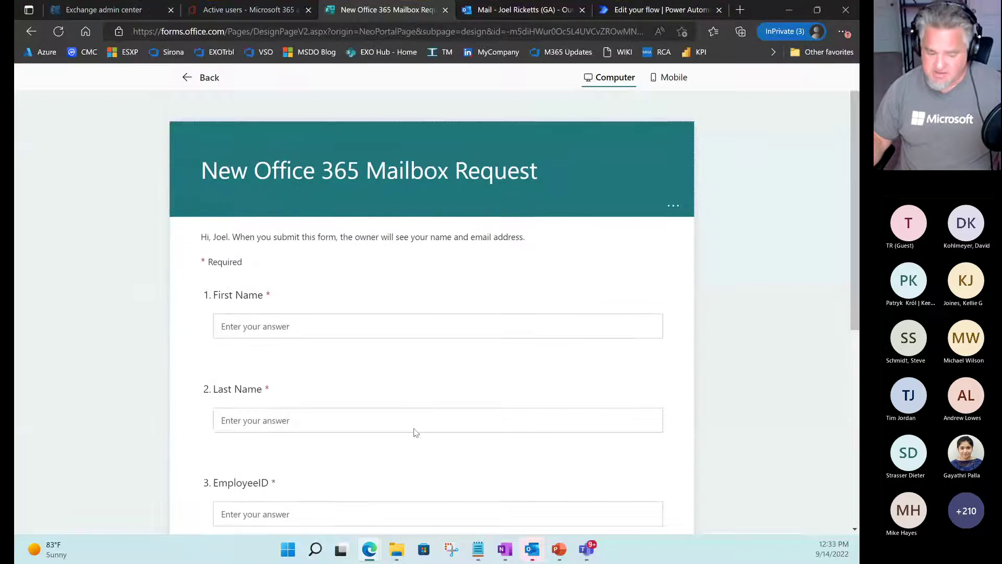
{"action": "scroll", "coordinate": [414, 430], "scroll_direction": "down", "scroll_amount": 1}
{"action": "scroll", "coordinate": [349, 412], "scroll_direction": "down", "scroll_amount": 1}
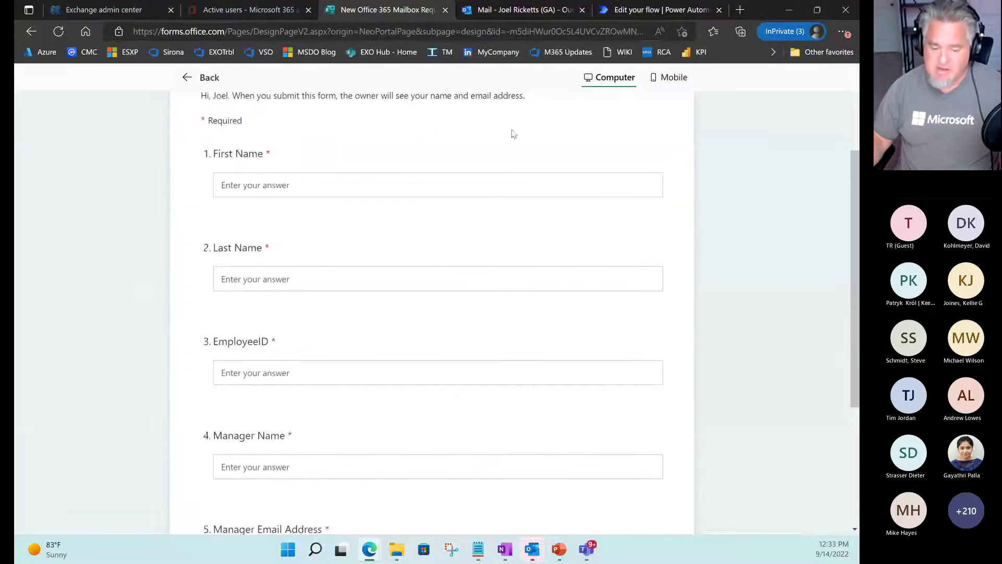
{"action": "left_click", "coordinate": [662, 9]}
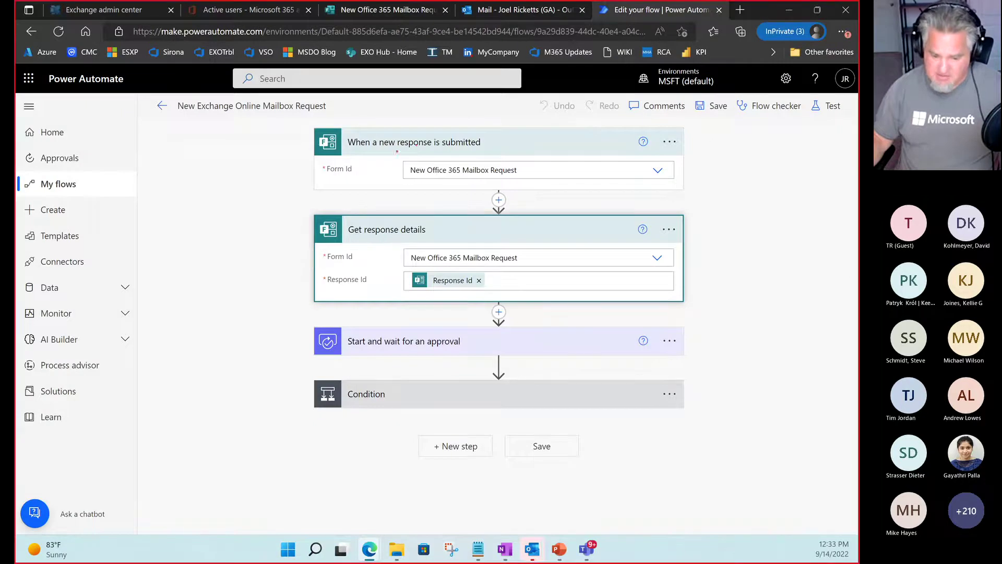
Show the trigger feeding Get response details, then collapse that step.
{"action": "left_click_drag", "start_coordinate": [395, 151], "coordinate": [508, 151]}
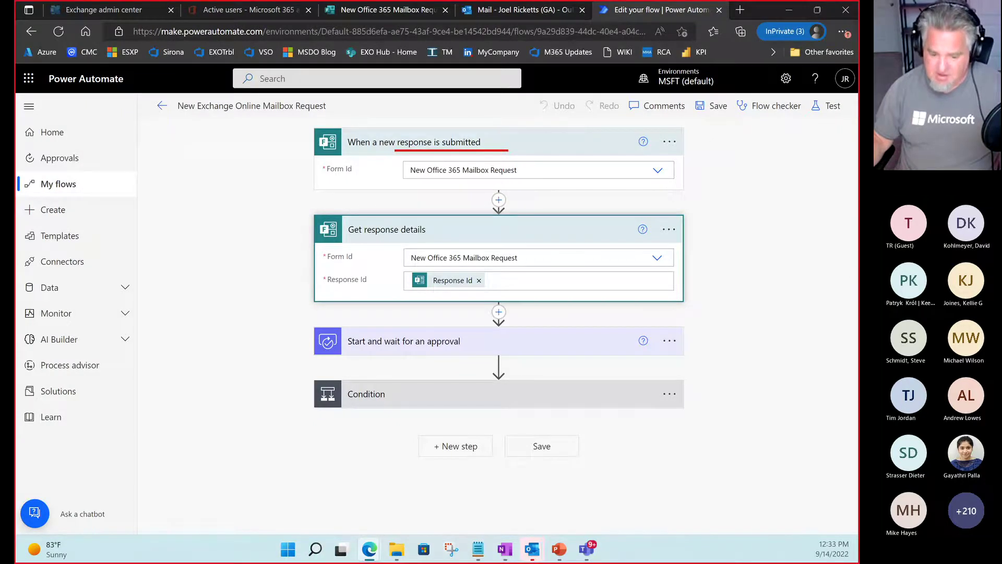
{"action": "left_click_drag", "start_coordinate": [403, 160], "coordinate": [401, 222]}
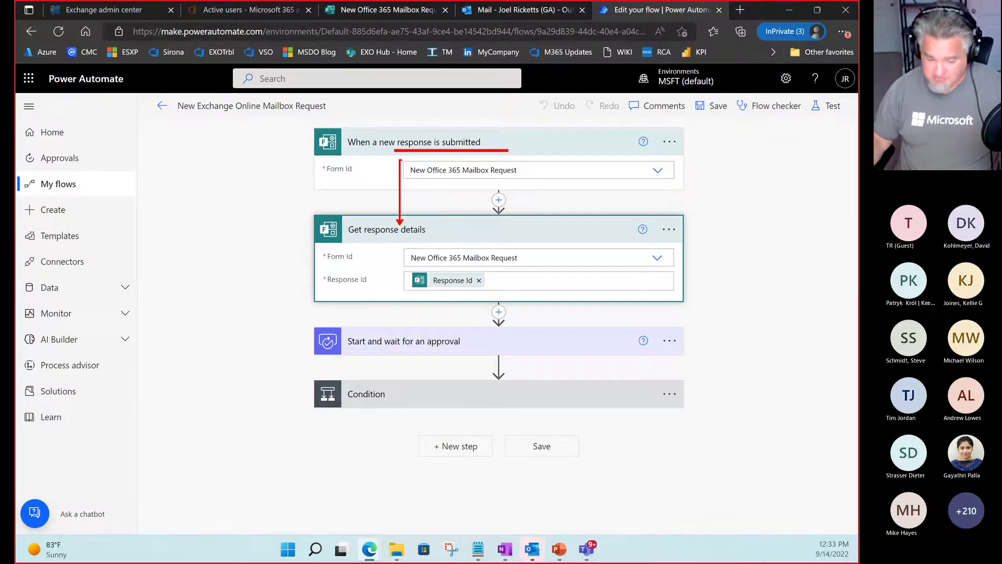
{"action": "key", "text": "Escape"}
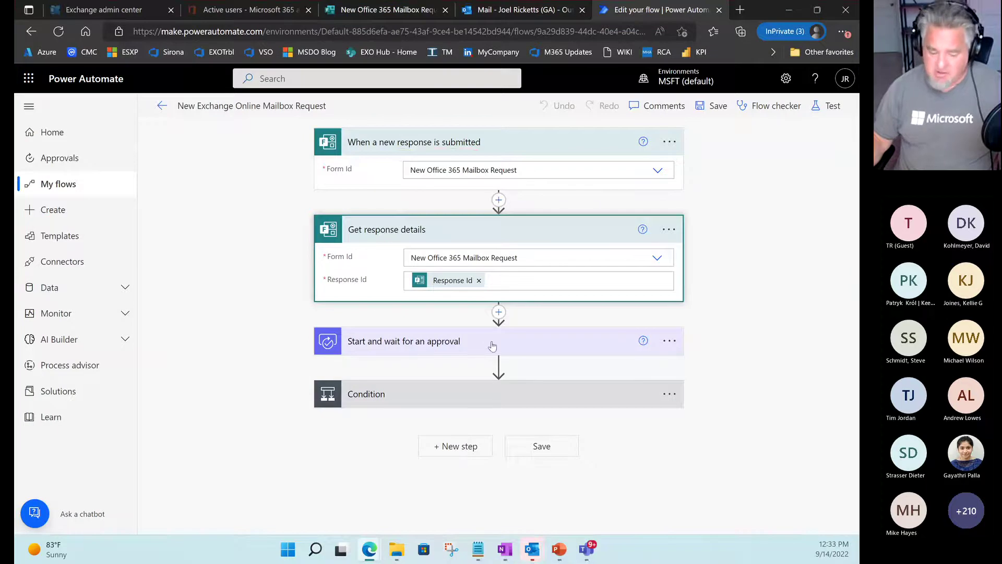
{"action": "left_click", "coordinate": [514, 230]}
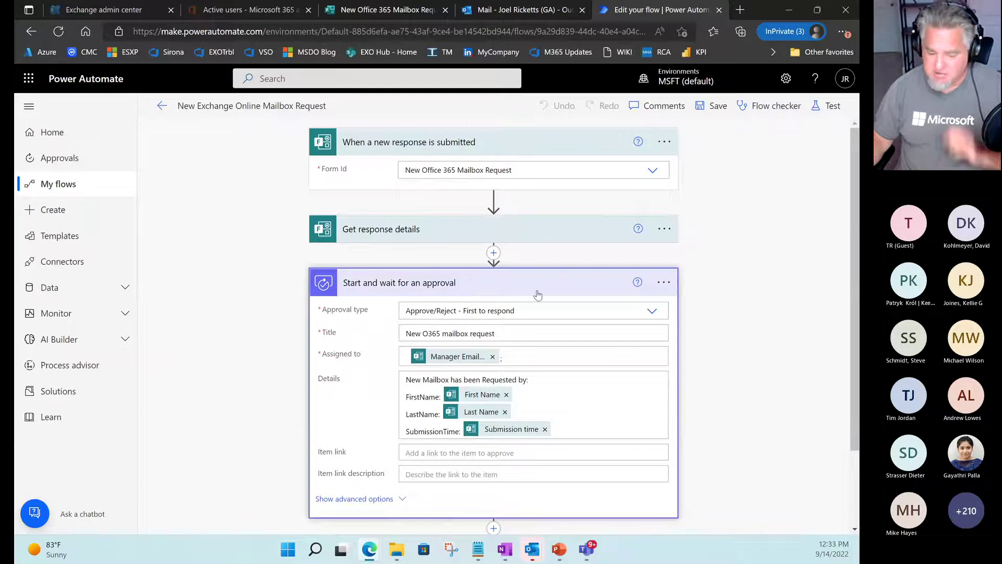
Outline the approval step's title and its Assigned to field sourced from response details.
{"action": "key", "text": "ctrl+2"}
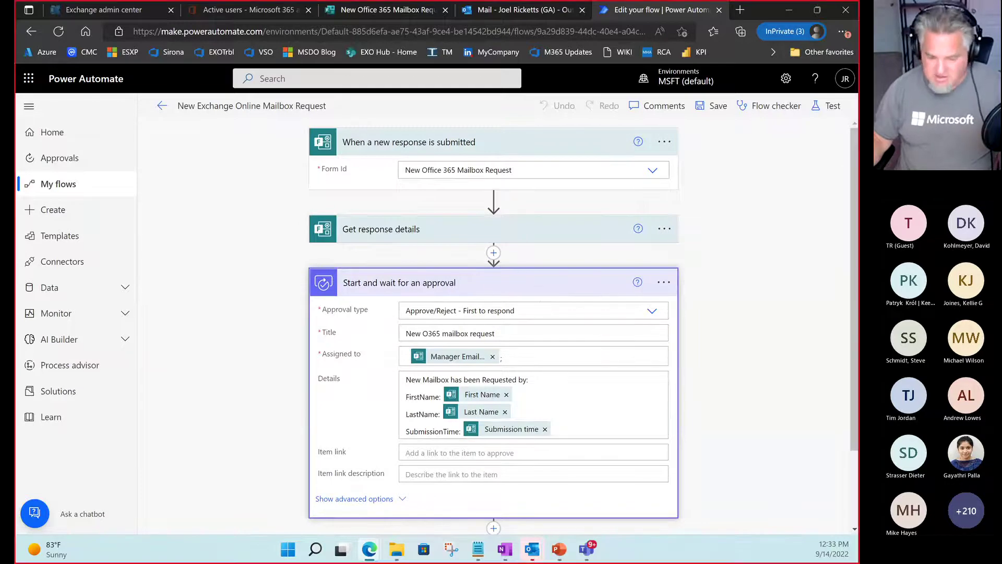
{"action": "left_click_drag", "start_coordinate": [340, 267], "coordinate": [469, 291]}
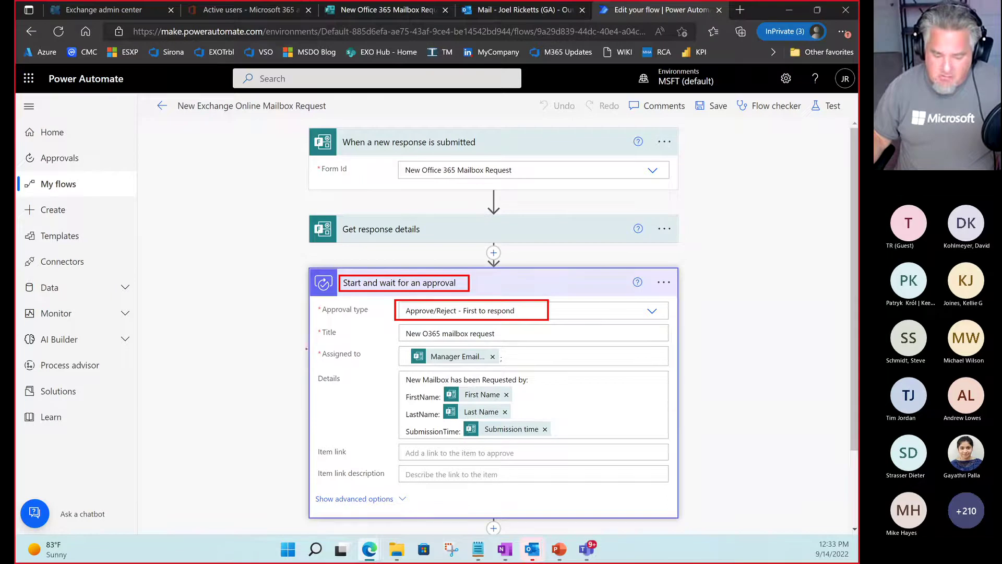
{"action": "mouse_move", "coordinate": [306, 349]}
{"action": "left_mouse_down"}
{"action": "mouse_move", "coordinate": [354, 349]}
{"action": "mouse_move", "coordinate": [374, 363]}
{"action": "left_mouse_up"}
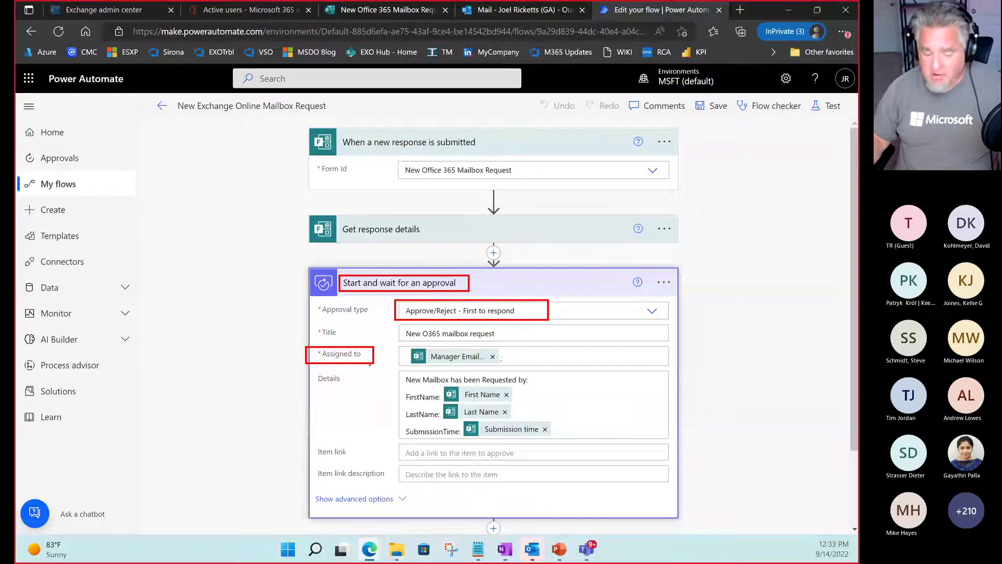
{"action": "key", "text": "e"}
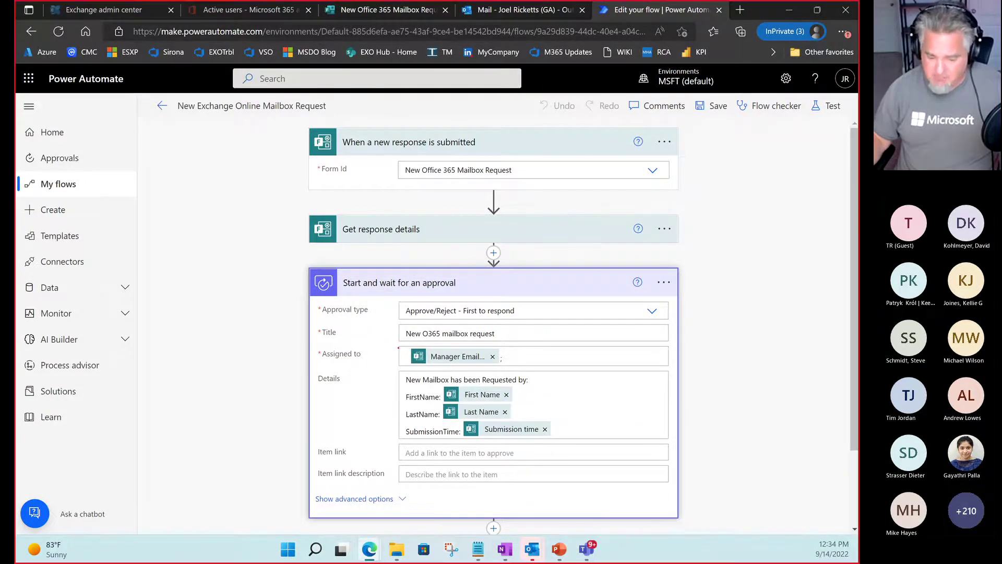
{"action": "mouse_move", "coordinate": [397, 346]}
{"action": "left_mouse_down"}
{"action": "mouse_move", "coordinate": [494, 351]}
{"action": "mouse_move", "coordinate": [535, 367]}
{"action": "left_mouse_up"}
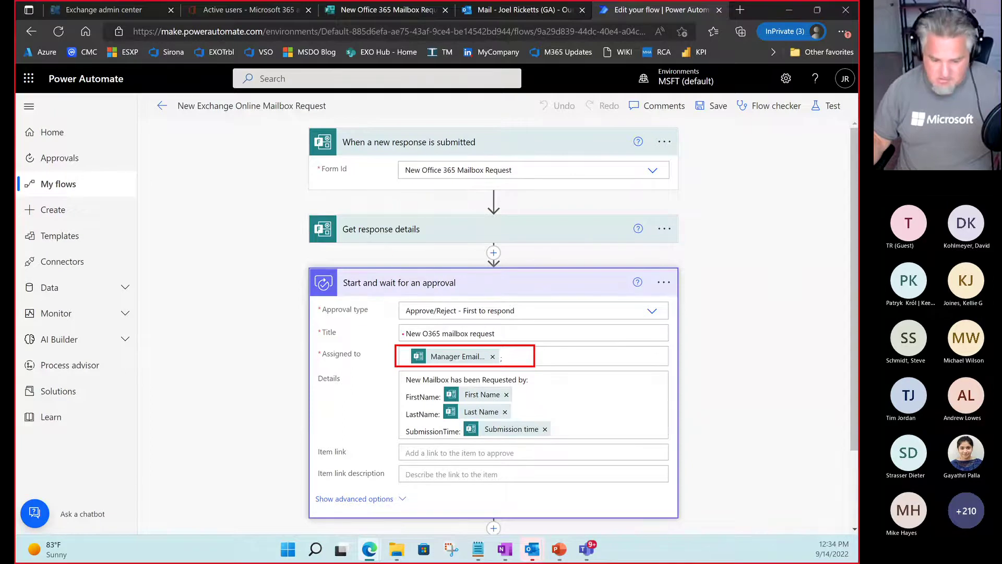
{"action": "left_click_drag", "start_coordinate": [395, 338], "coordinate": [392, 243]}
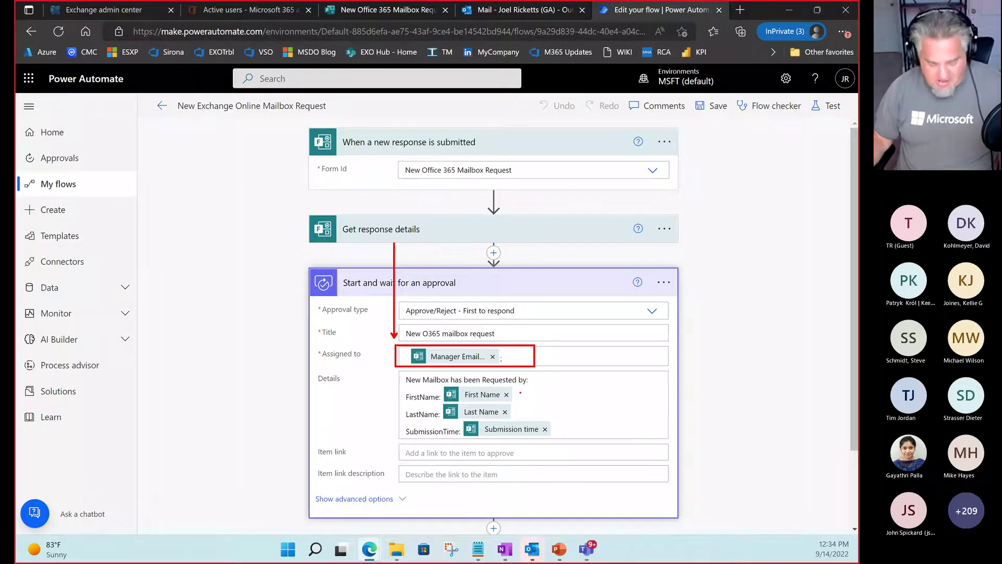
Point out the First Name, Last Name and Submission time tokens and underline 'Start and wait for'.
{"action": "left_click_drag", "start_coordinate": [520, 397], "coordinate": [566, 382]}
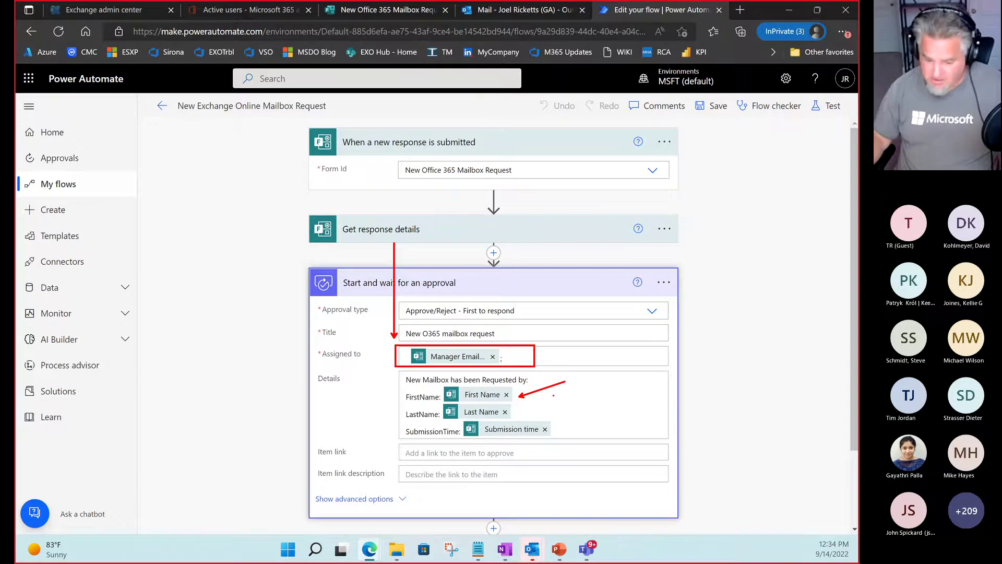
{"action": "left_click_drag", "start_coordinate": [516, 413], "coordinate": [586, 400]}
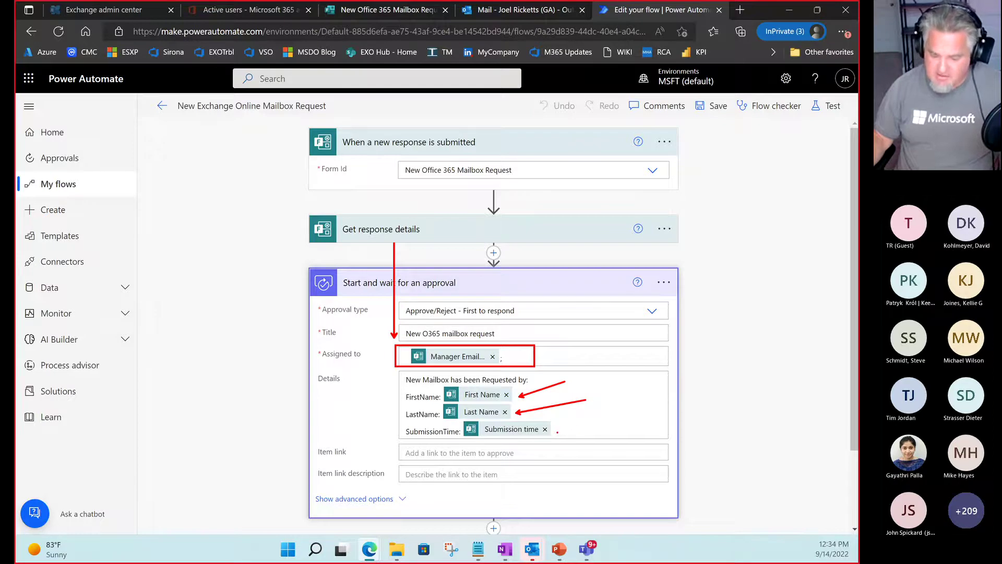
{"action": "left_click_drag", "start_coordinate": [558, 432], "coordinate": [603, 416]}
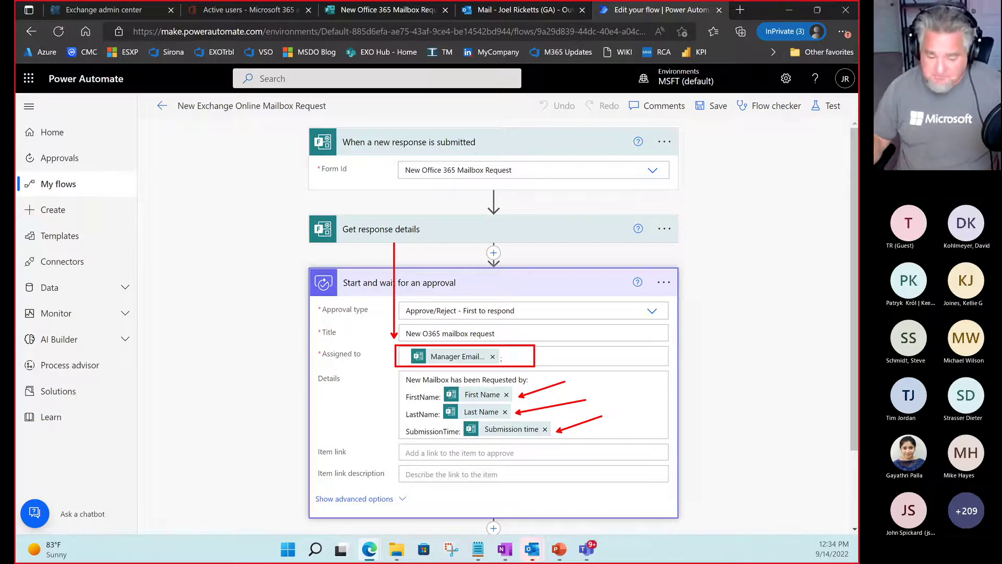
{"action": "key", "text": "e"}
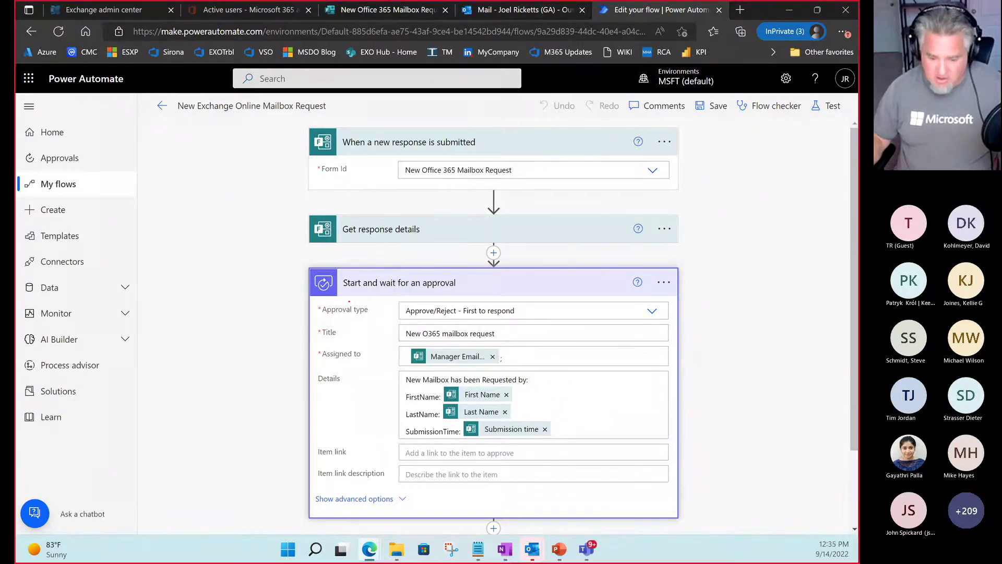
{"action": "left_click_drag", "start_coordinate": [343, 288], "coordinate": [412, 288]}
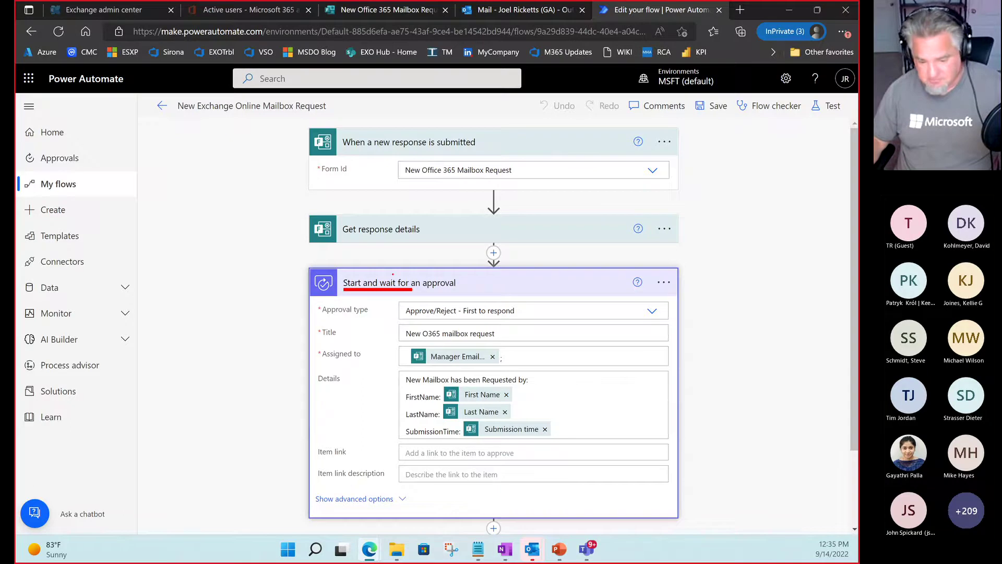
{"action": "key", "text": "Escape"}
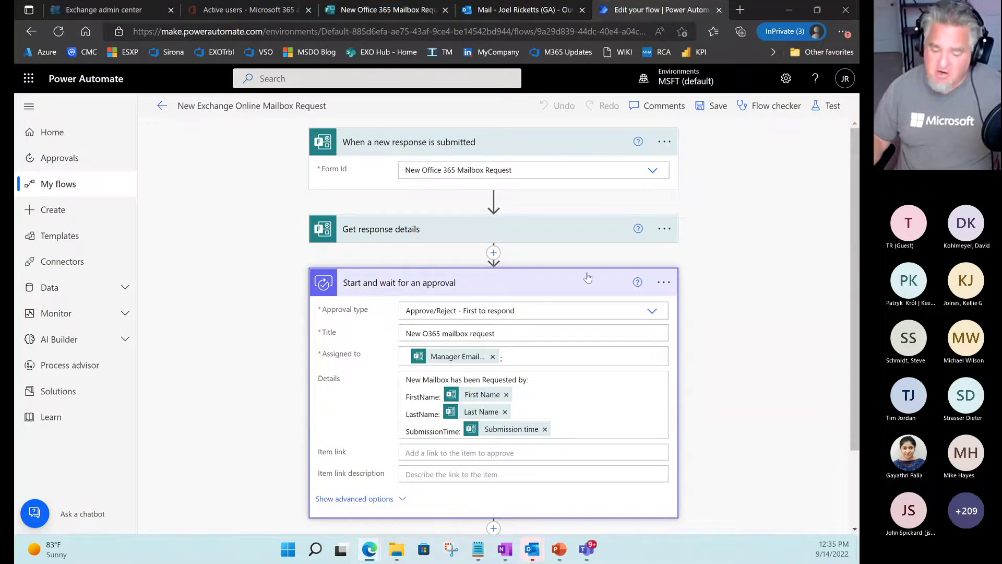
{"action": "left_click", "coordinate": [664, 283]}
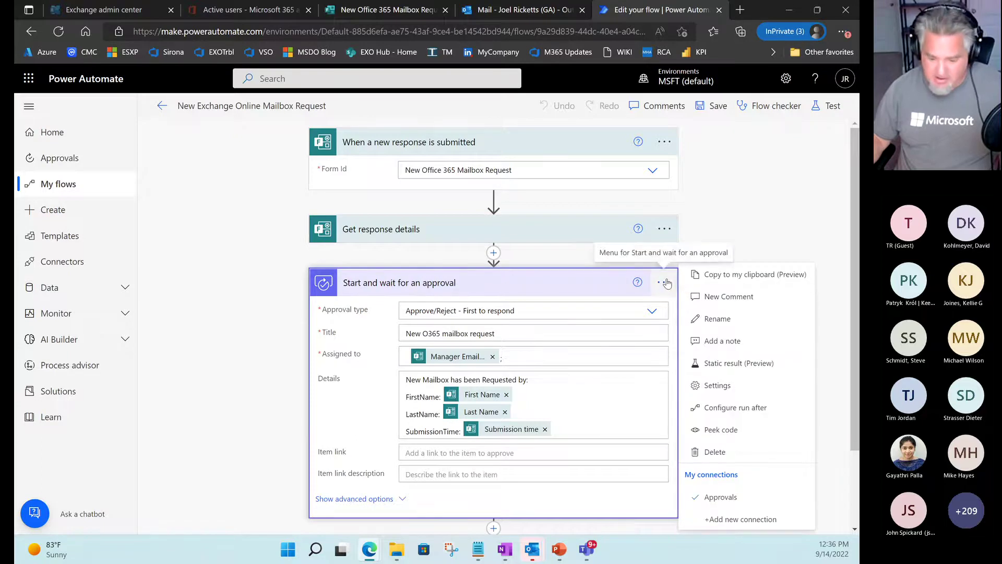
{"action": "left_click_drag", "start_coordinate": [667, 280], "coordinate": [637, 258]}
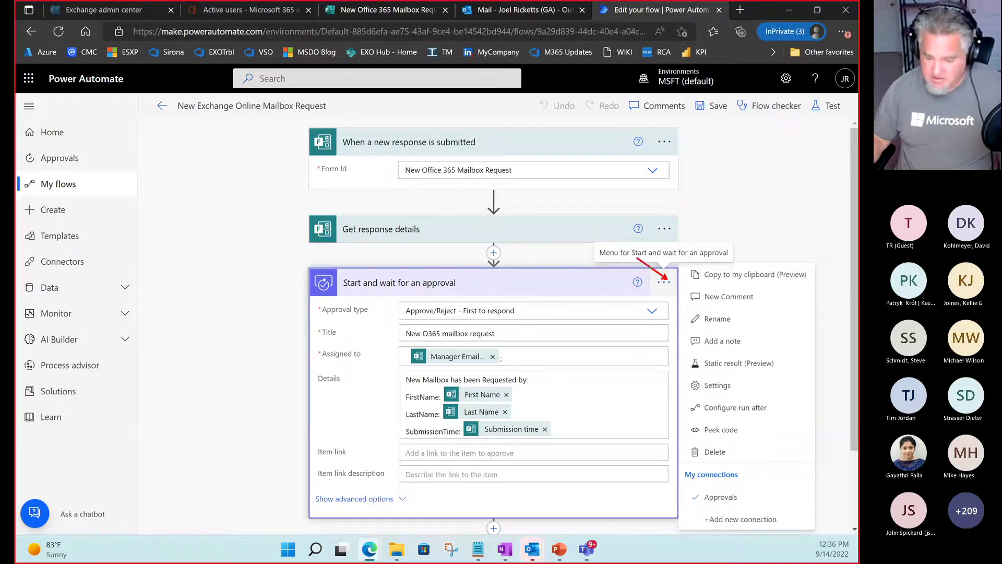
{"action": "left_click_drag", "start_coordinate": [679, 372], "coordinate": [762, 396]}
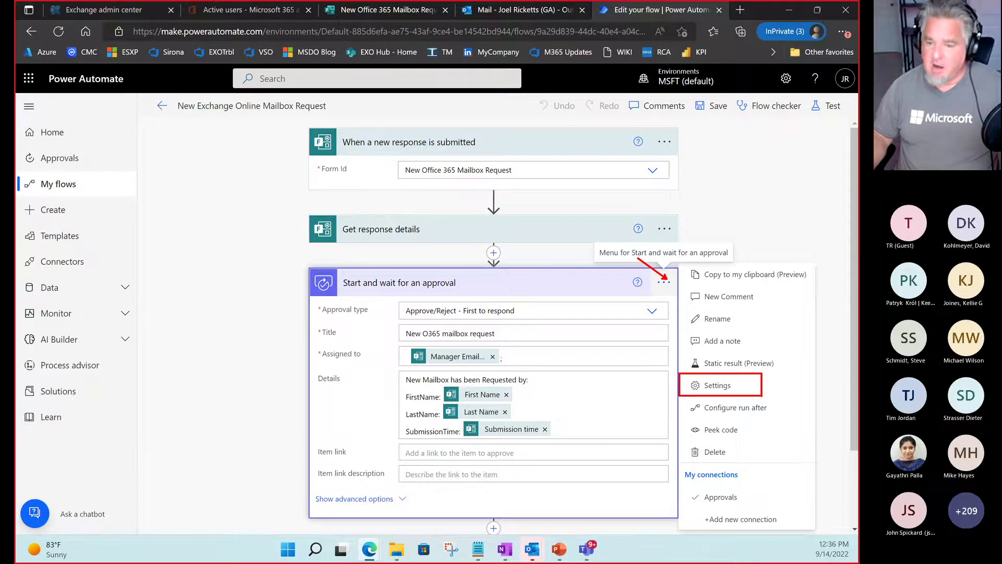
{"action": "key", "text": "Escape"}
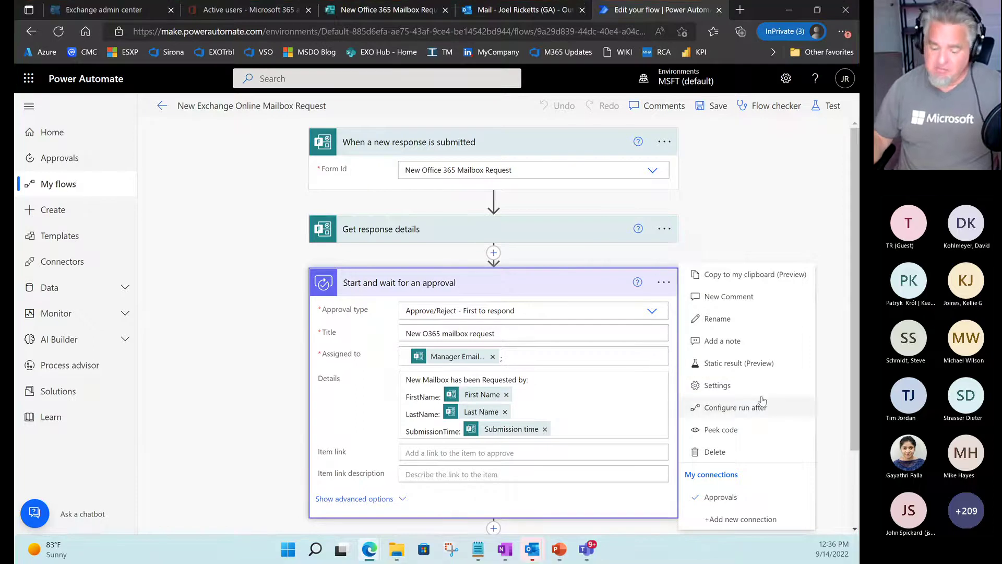
{"action": "left_click", "coordinate": [225, 386]}
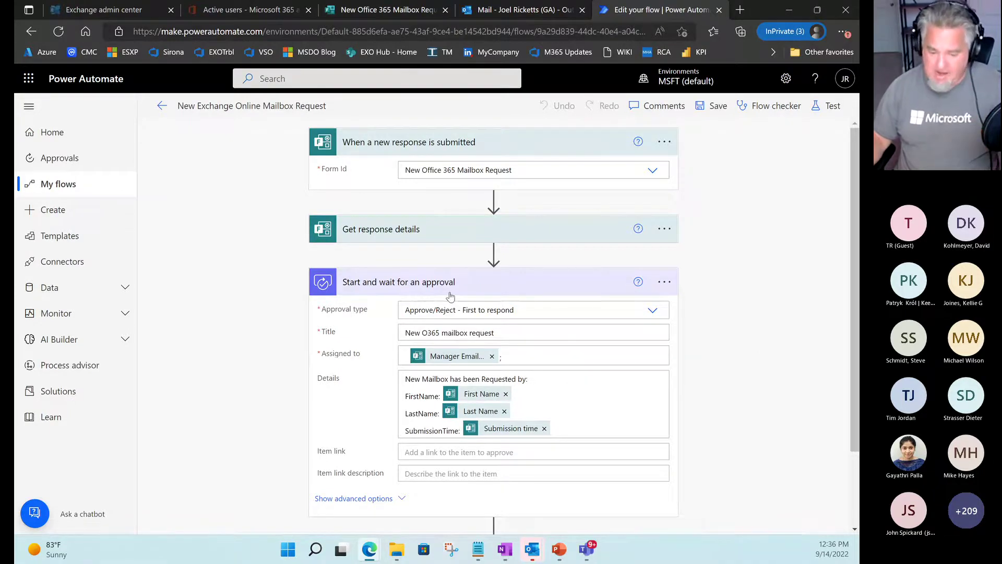
{"action": "left_click", "coordinate": [506, 288]}
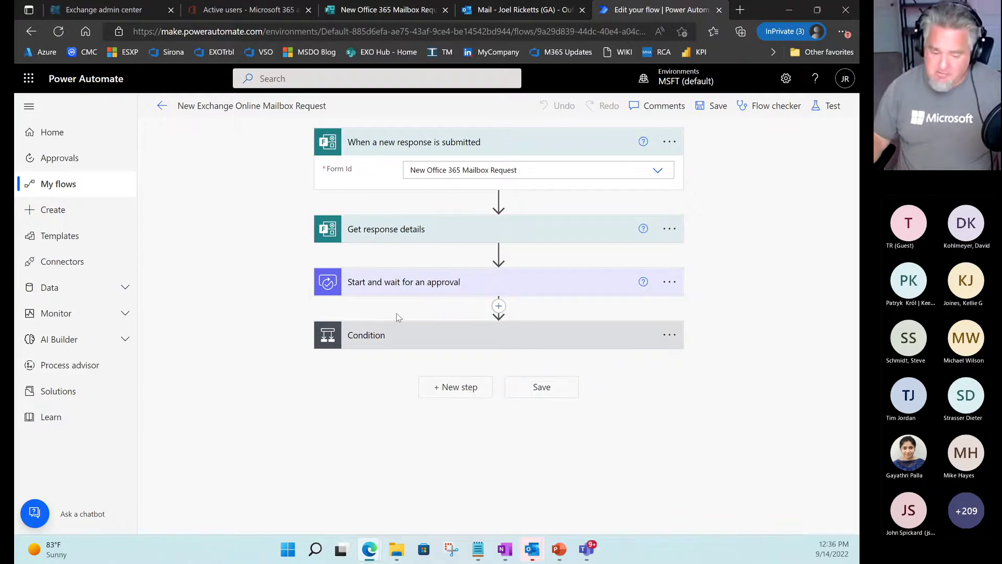
{"action": "left_click", "coordinate": [382, 338]}
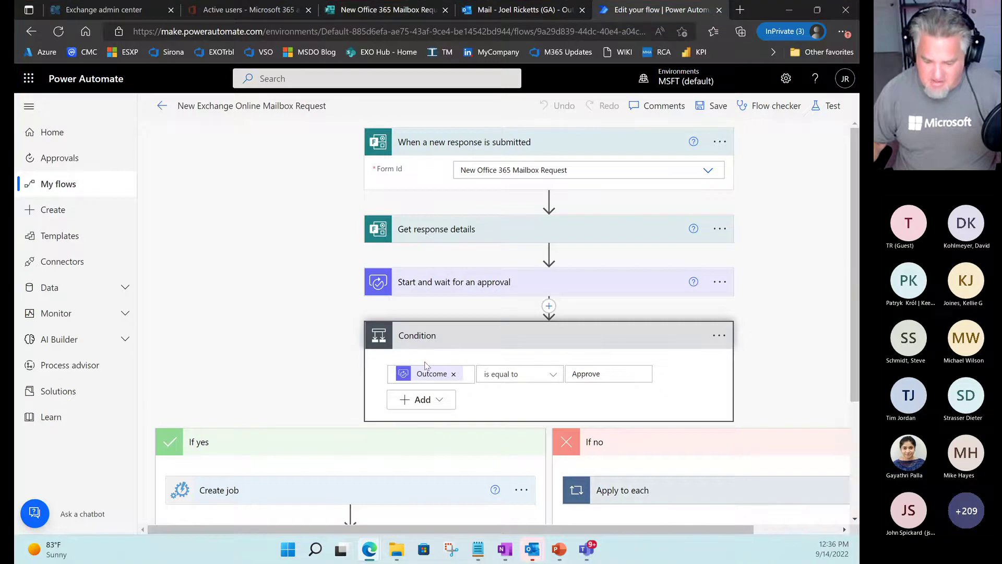
{"action": "scroll", "coordinate": [425, 362], "scroll_direction": "down", "scroll_amount": 3}
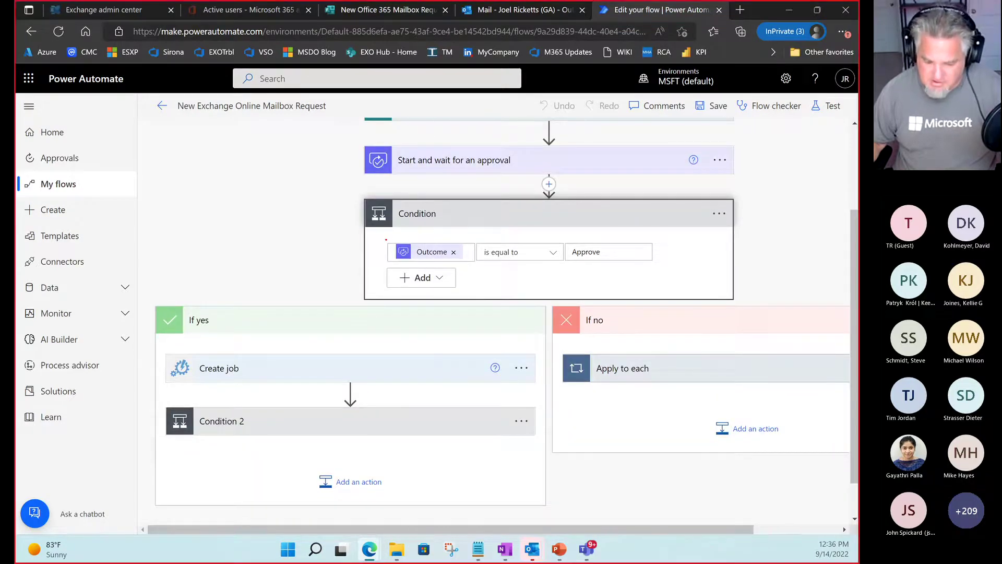
{"action": "left_click_drag", "start_coordinate": [386, 240], "coordinate": [470, 263]}
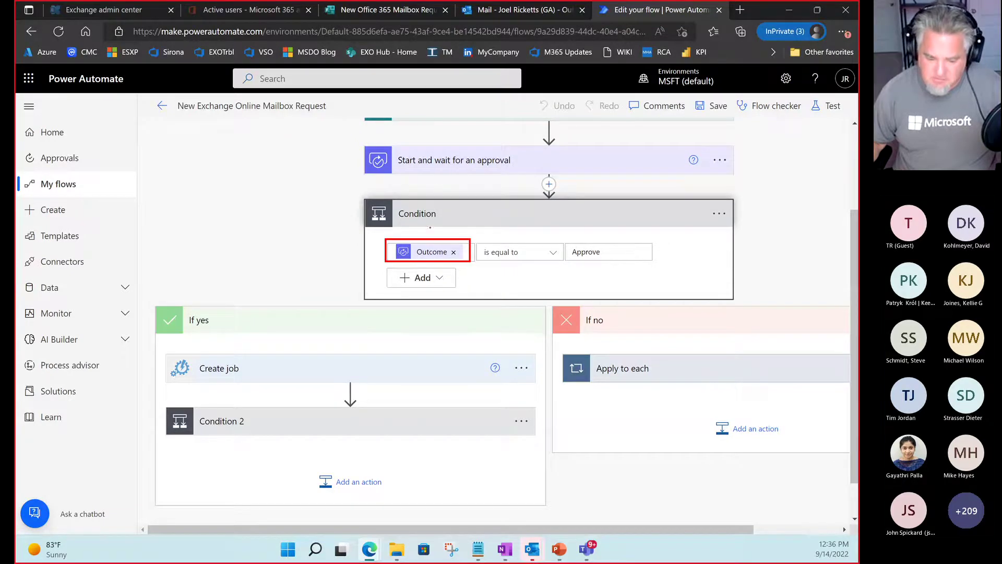
{"action": "left_click_drag", "start_coordinate": [427, 235], "coordinate": [427, 194]}
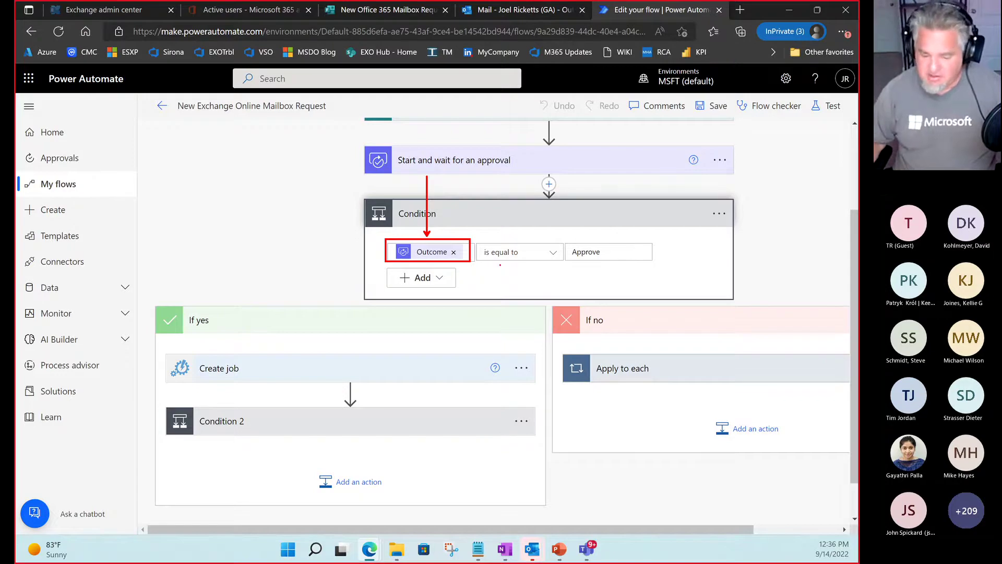
{"action": "left_click_drag", "start_coordinate": [563, 262], "coordinate": [475, 261]}
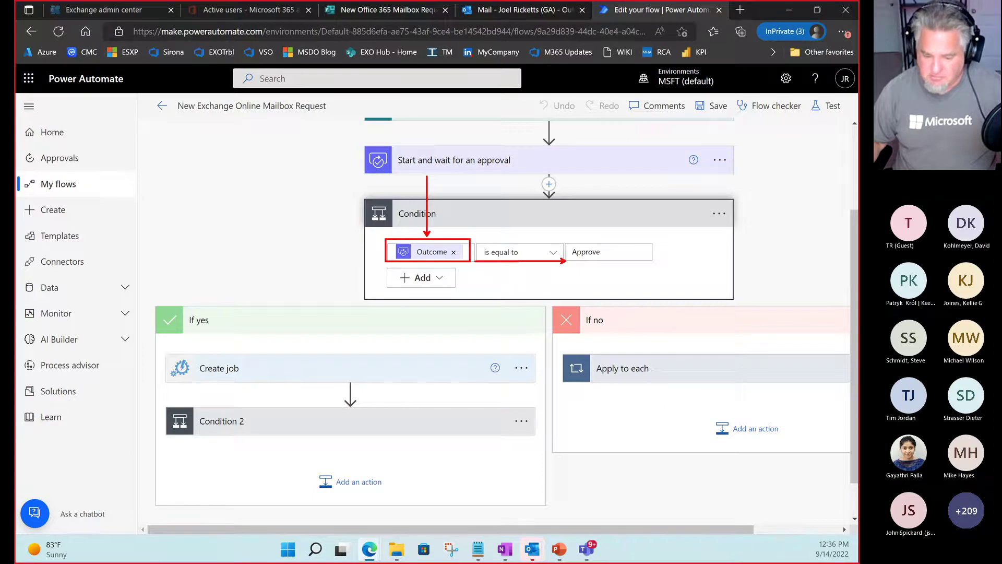
{"action": "left_click_drag", "start_coordinate": [455, 346], "coordinate": [556, 272]}
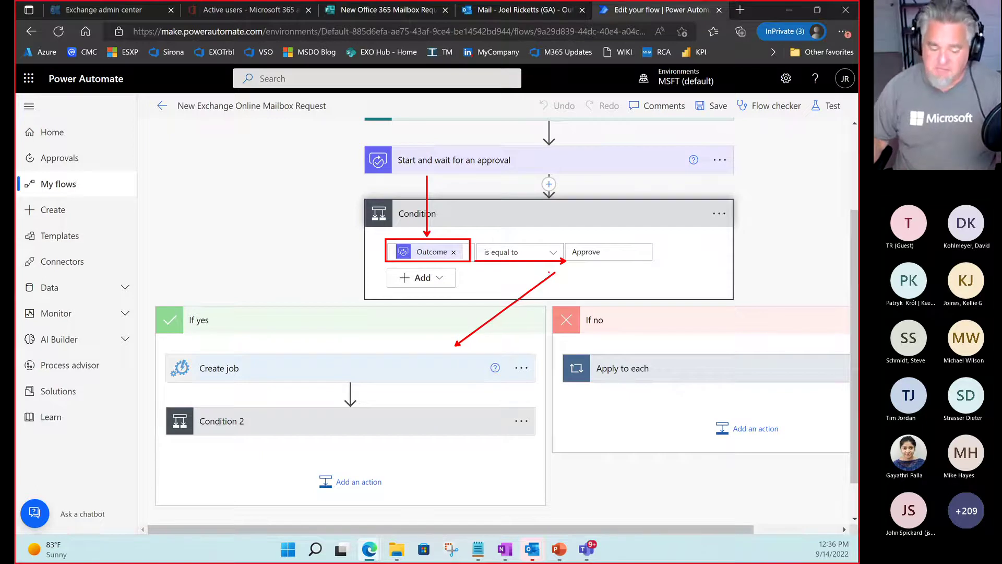
{"action": "key", "text": "Escape"}
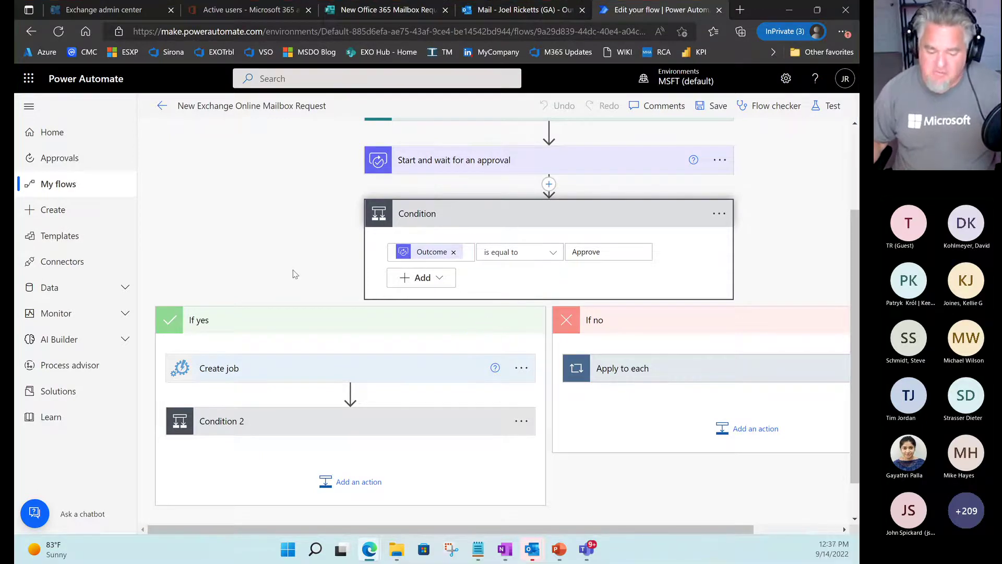
{"action": "scroll", "coordinate": [262, 288], "scroll_direction": "down", "scroll_amount": 1}
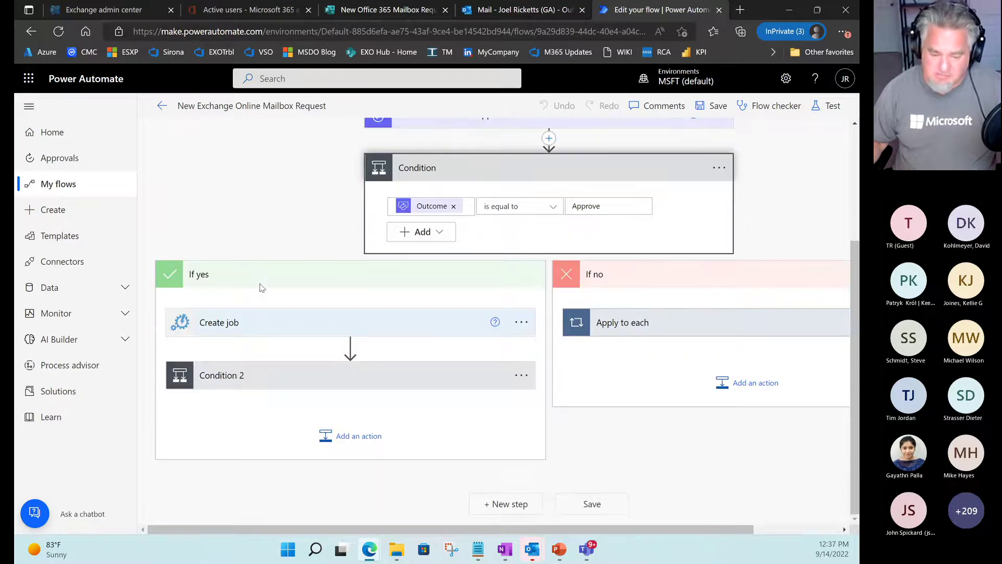
Expand the Create job step and bring the Azure runbook window over the flow.
{"action": "left_click", "coordinate": [265, 328]}
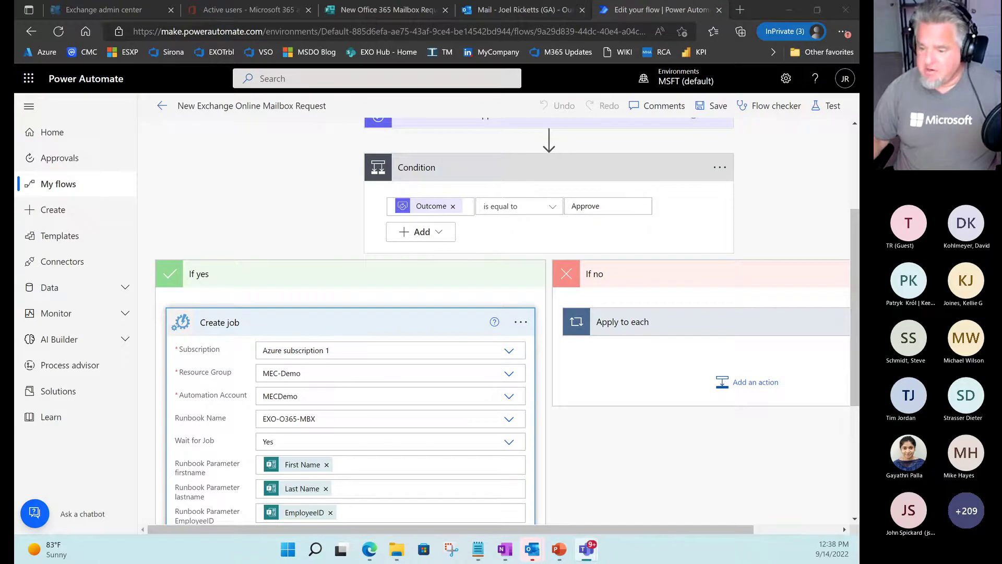
{"action": "key", "text": "super+d"}
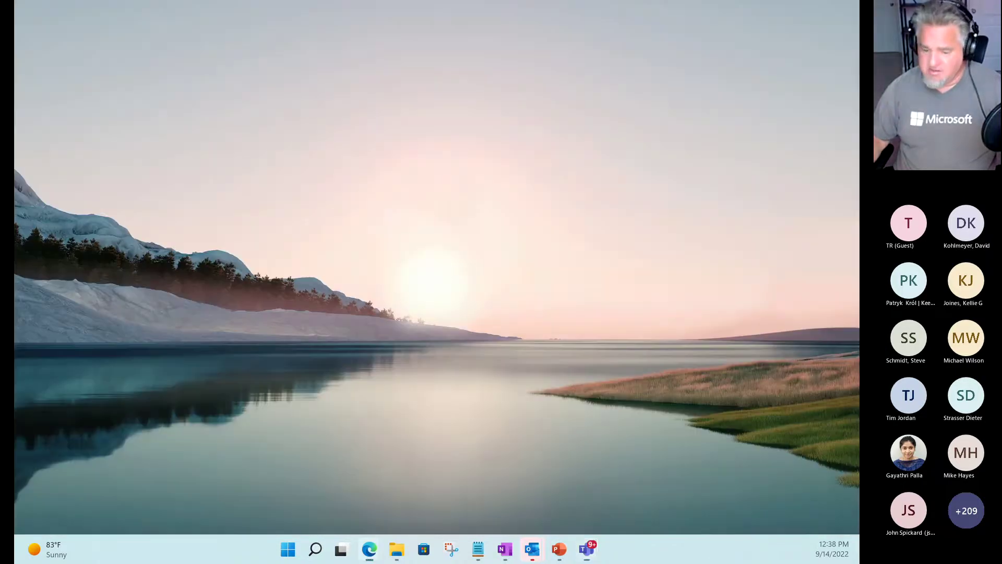
{"action": "key", "text": "super+d"}
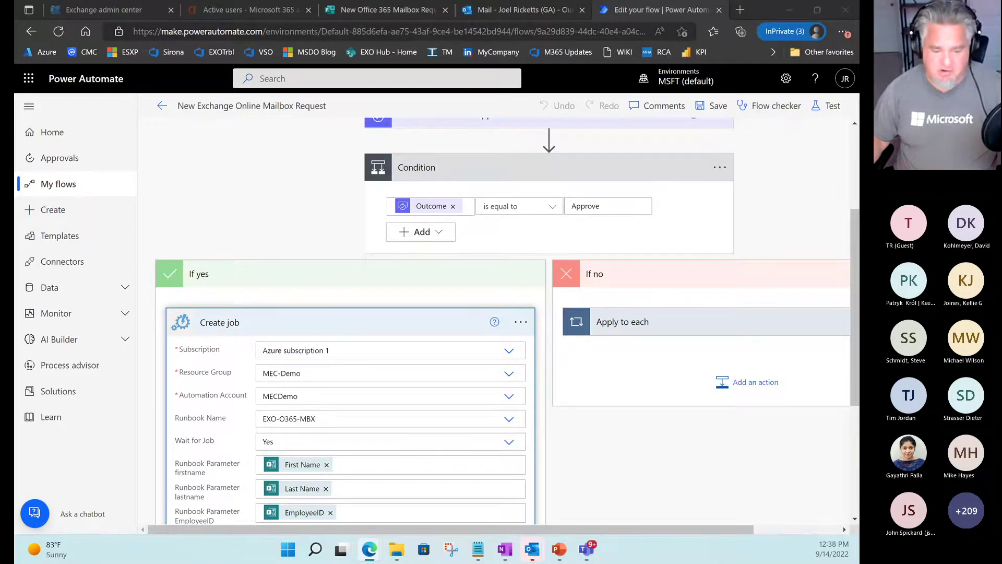
{"action": "left_click_drag", "start_coordinate": [14, 9], "coordinate": [462, 136]}
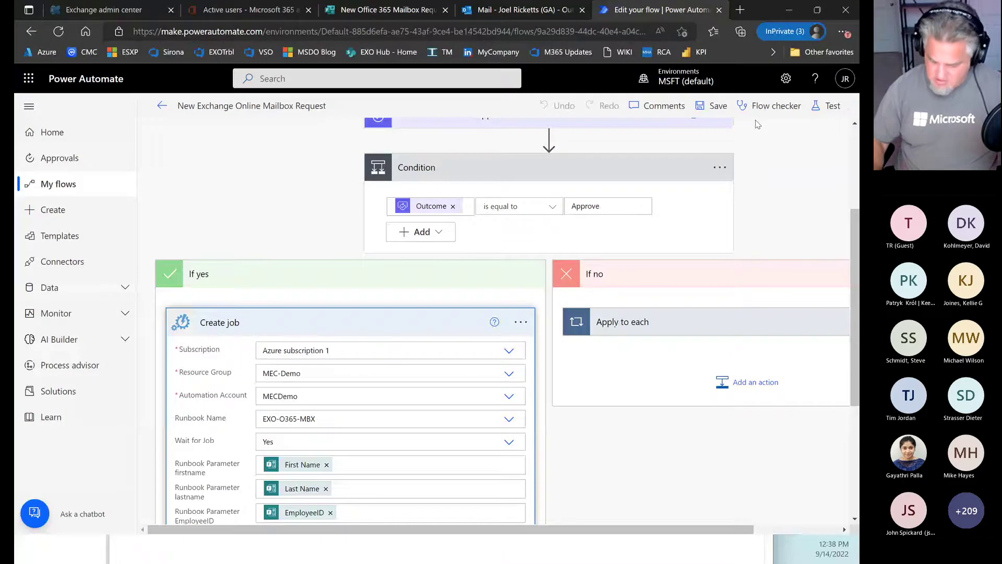
Snap the flow right and runbook editor left, then box Create job and Azure subscription 1.
{"action": "key", "text": "super+Right"}
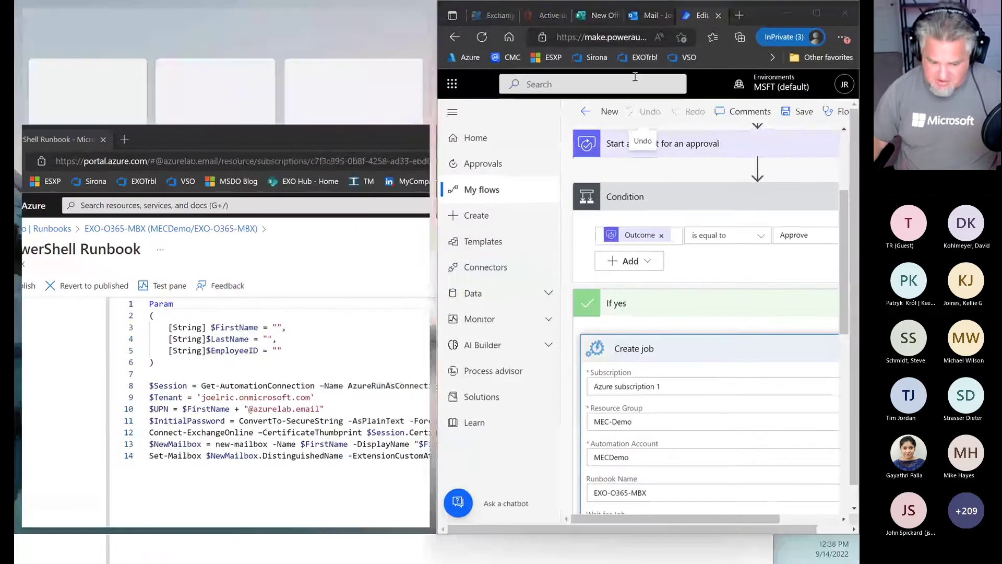
{"action": "left_click", "coordinate": [97, 79]}
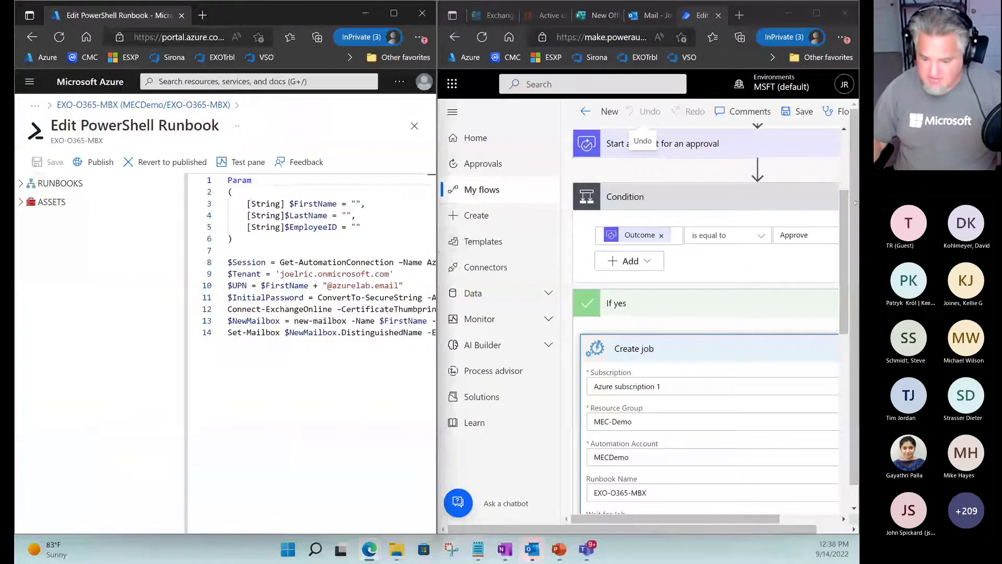
{"action": "left_click_drag", "start_coordinate": [846, 224], "coordinate": [847, 293]}
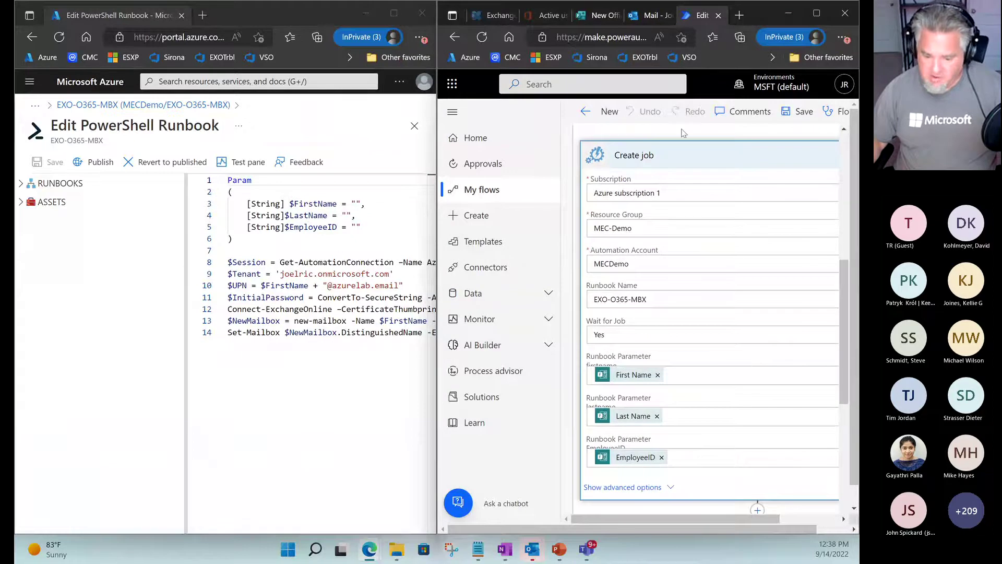
{"action": "key", "text": "ctrl+2"}
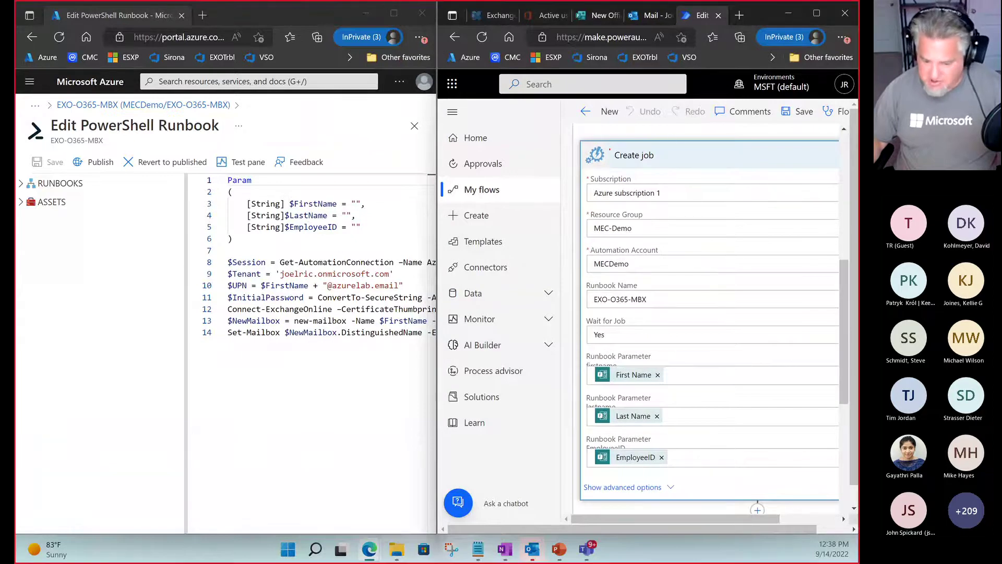
{"action": "left_click_drag", "start_coordinate": [610, 150], "coordinate": [692, 163]}
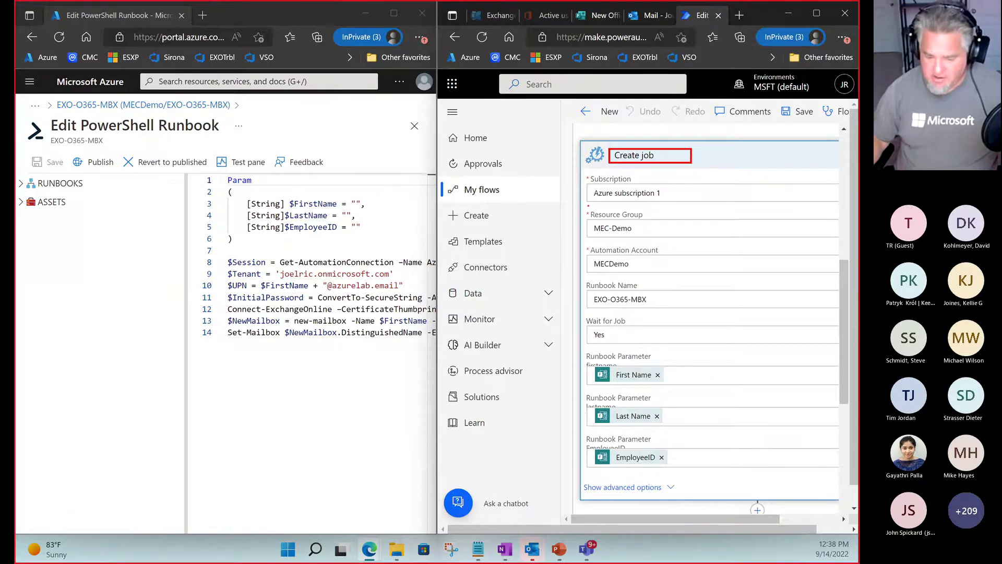
{"action": "left_click_drag", "start_coordinate": [586, 186], "coordinate": [675, 202]}
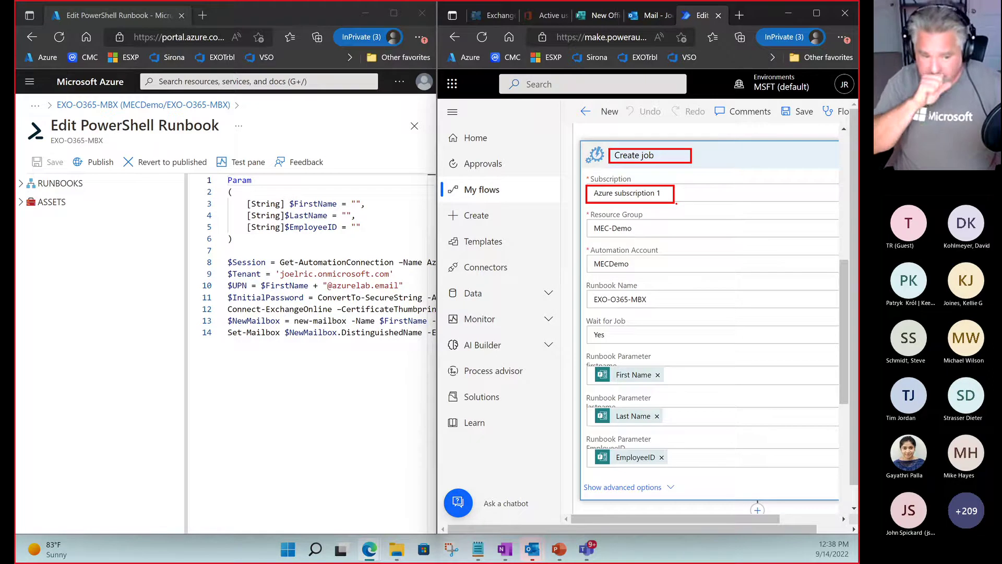
{"action": "key", "text": "Escape"}
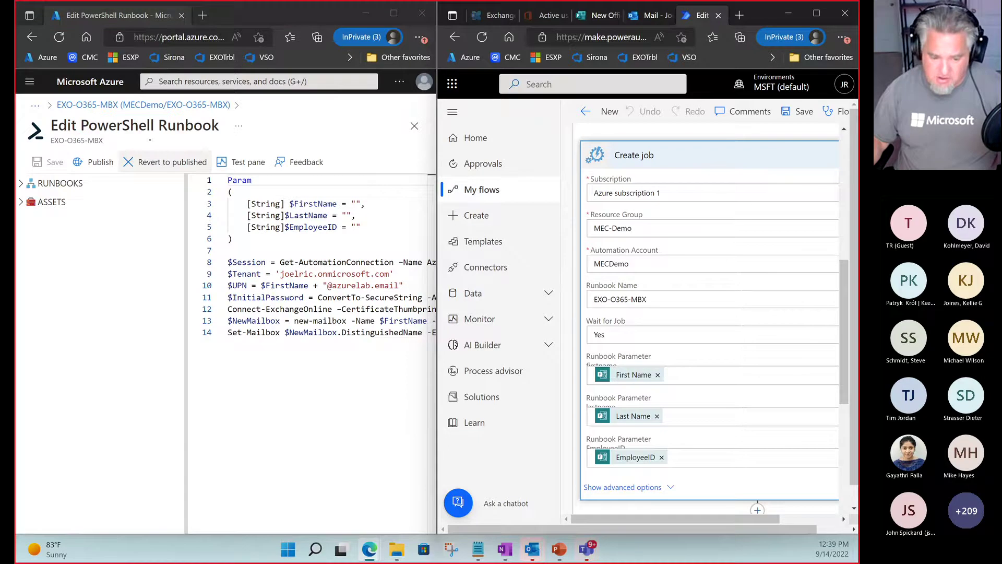
Underline the PowerShell Runbook title and mark the First Name, Last Name and EmployeeID parameter values.
{"action": "left_click_drag", "start_coordinate": [75, 135], "coordinate": [253, 135]}
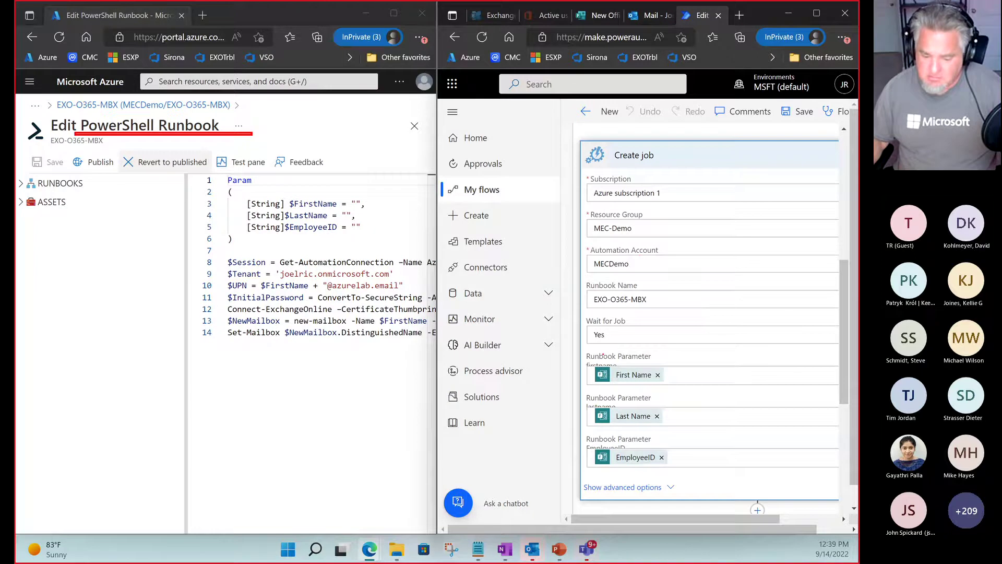
{"action": "left_click_drag", "start_coordinate": [587, 354], "coordinate": [547, 322]}
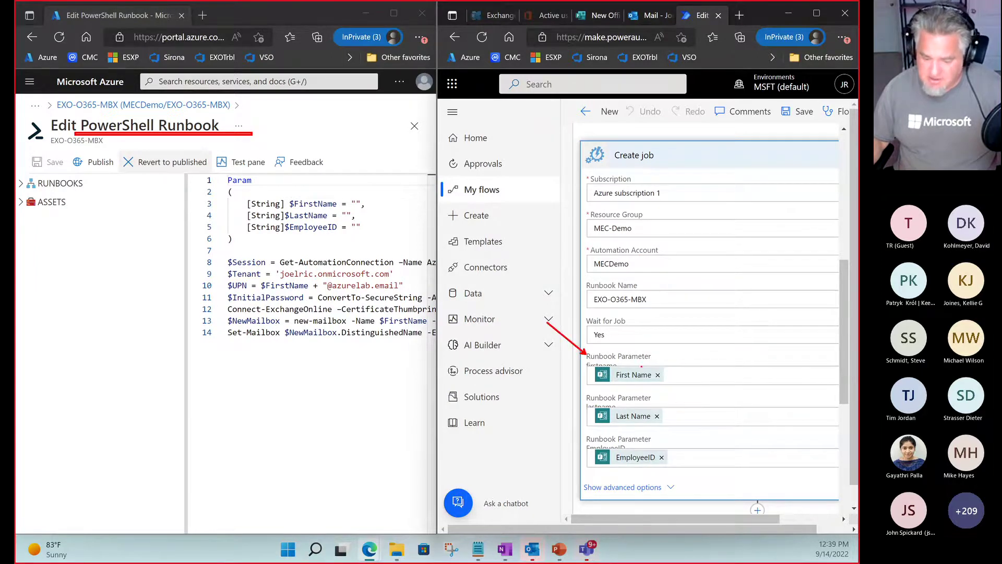
{"action": "left_click_drag", "start_coordinate": [670, 375], "coordinate": [711, 375]}
{"action": "left_click_drag", "start_coordinate": [671, 415], "coordinate": [711, 415]}
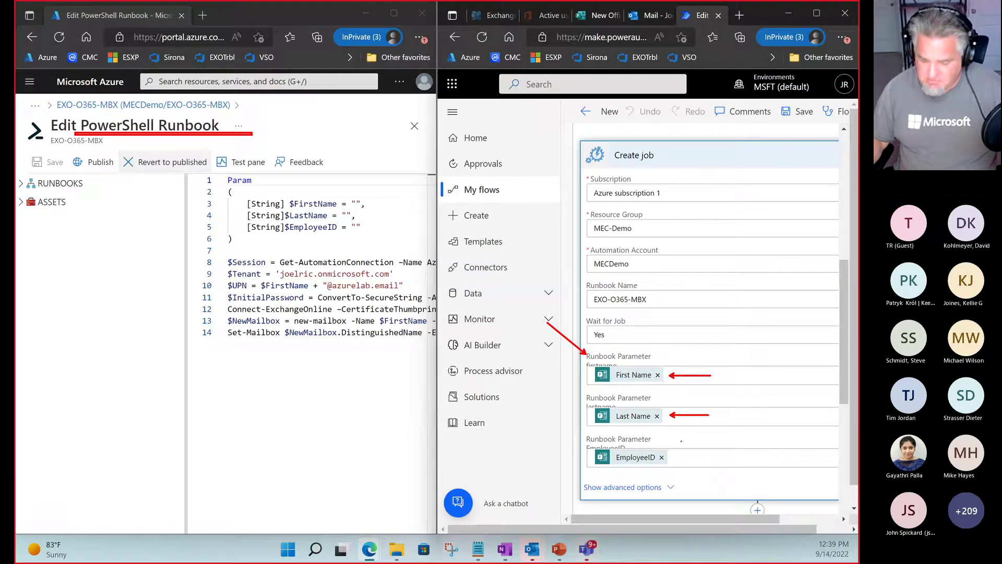
{"action": "left_click_drag", "start_coordinate": [679, 458], "coordinate": [735, 458]}
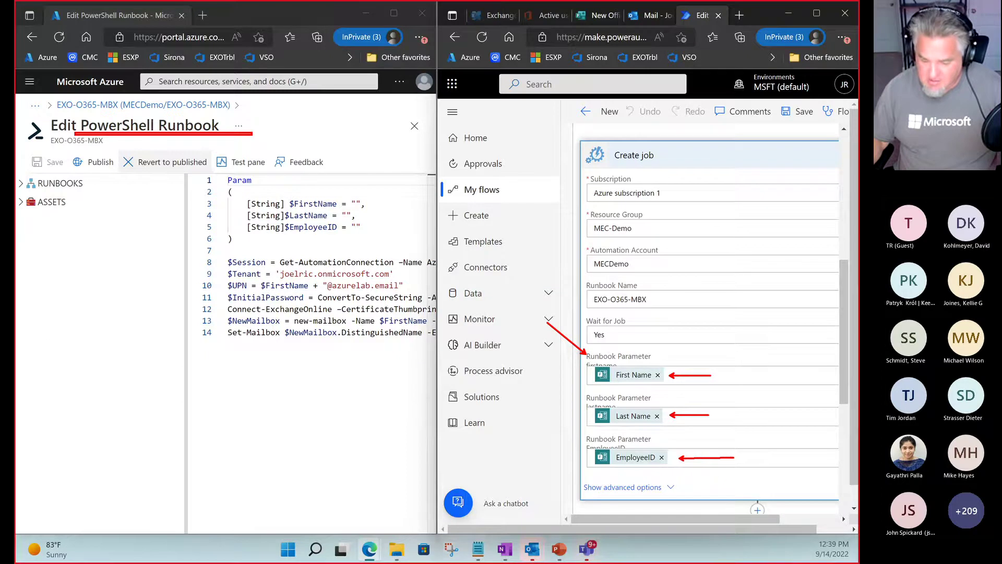
{"action": "left_click_drag", "start_coordinate": [595, 466], "coordinate": [650, 467]}
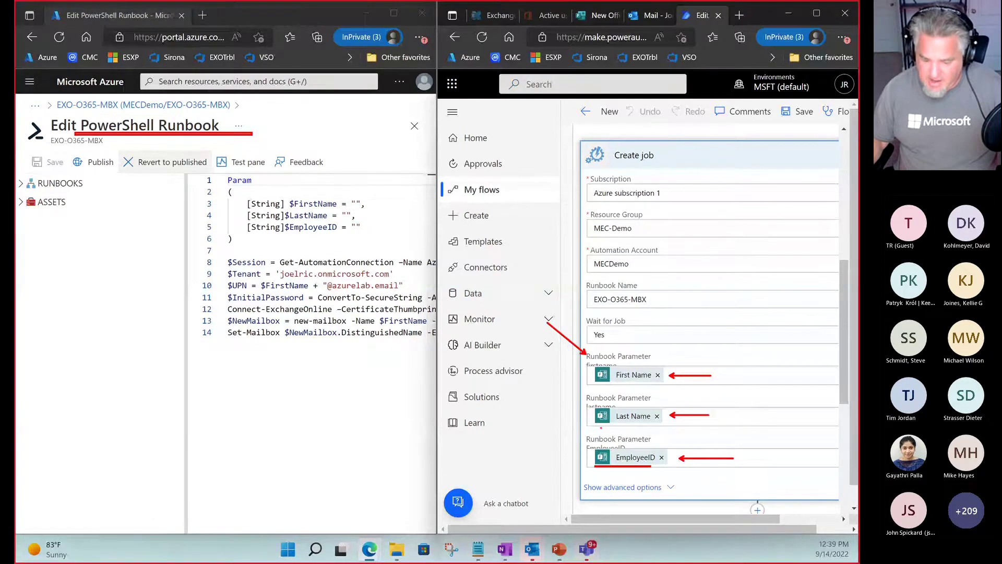
{"action": "left_click_drag", "start_coordinate": [598, 427], "coordinate": [670, 427]}
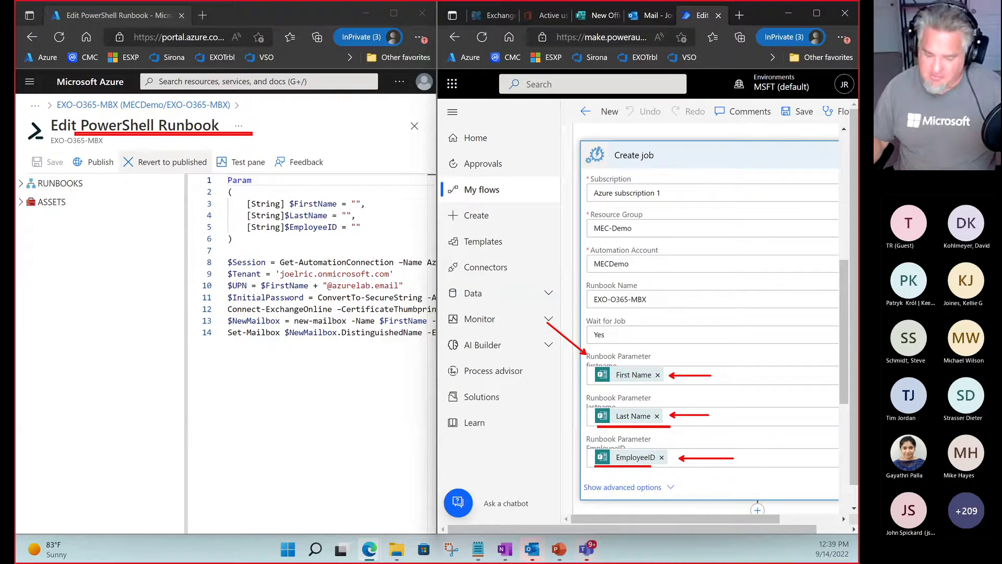
{"action": "key", "text": "Escape"}
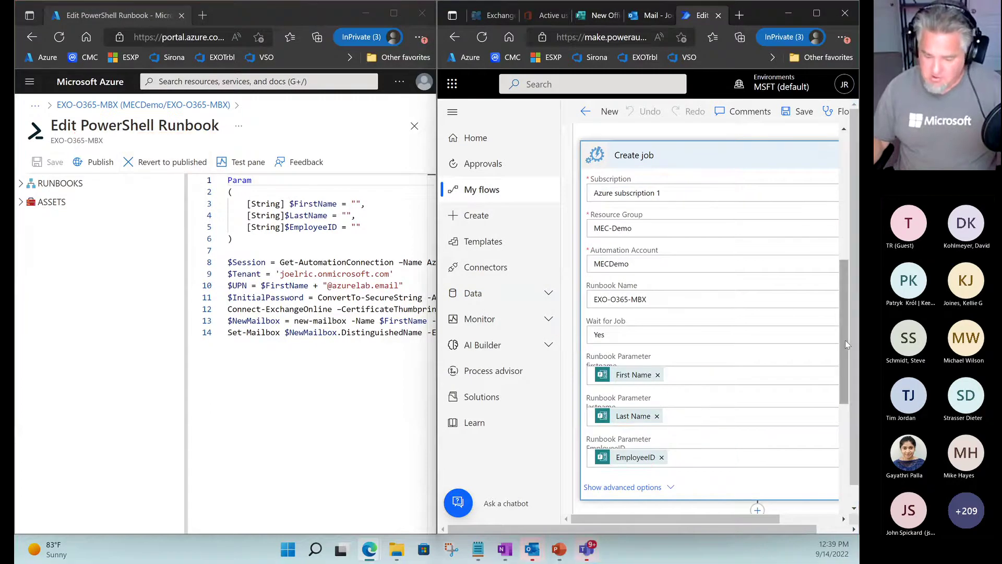
Link the flow's First Name, Last Name and EmployeeID values to the script's matching parameters.
{"action": "left_click_drag", "start_coordinate": [844, 340], "coordinate": [843, 415]}
{"action": "key", "text": "ctrl+2"}
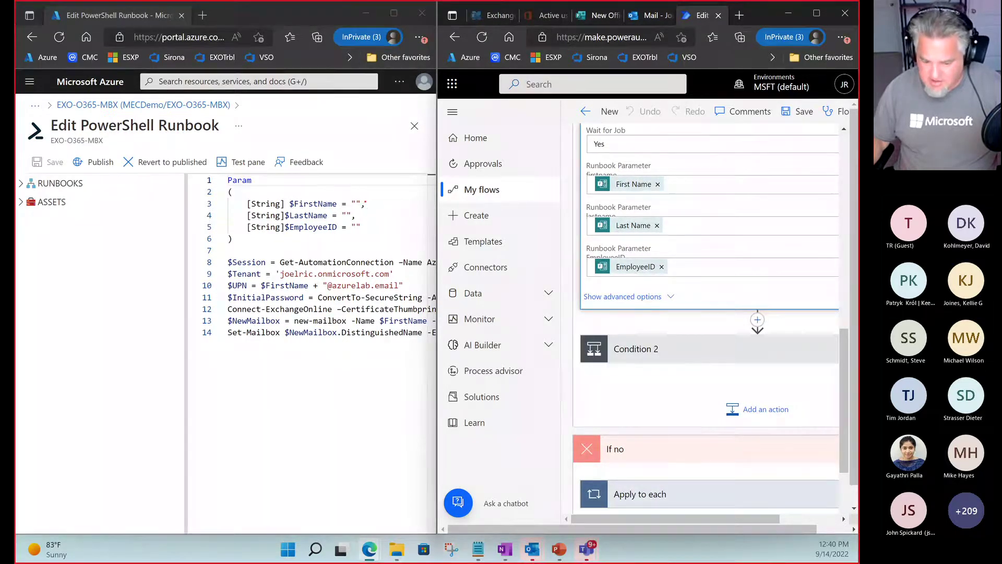
{"action": "left_click_drag", "start_coordinate": [365, 201], "coordinate": [573, 181]}
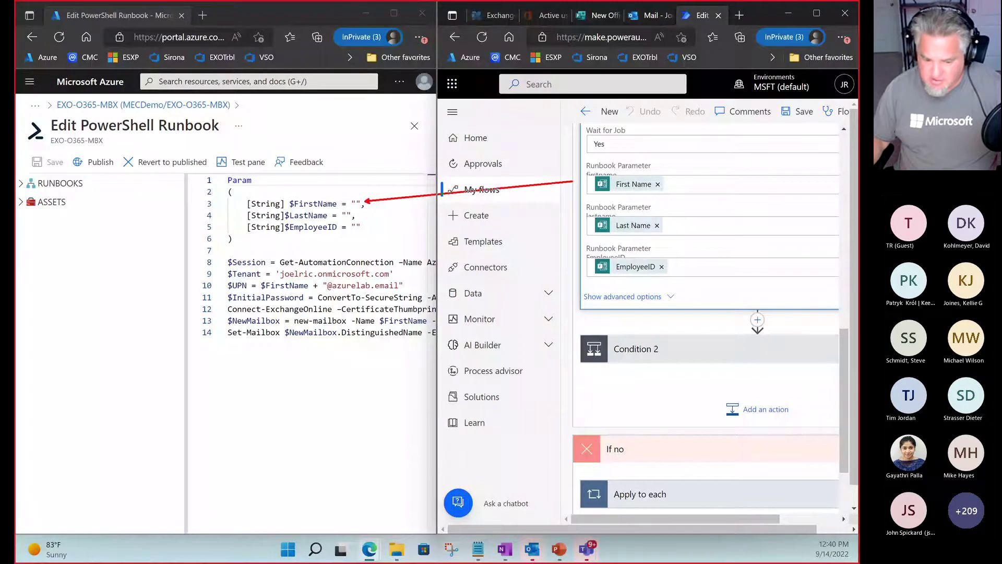
{"action": "left_click_drag", "start_coordinate": [359, 217], "coordinate": [577, 216]}
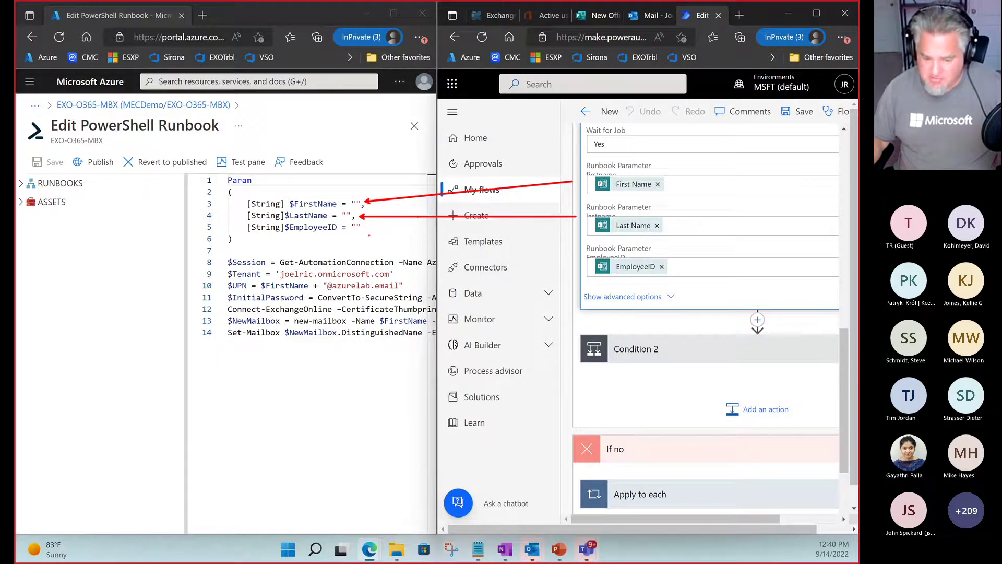
{"action": "left_click_drag", "start_coordinate": [364, 232], "coordinate": [589, 261]}
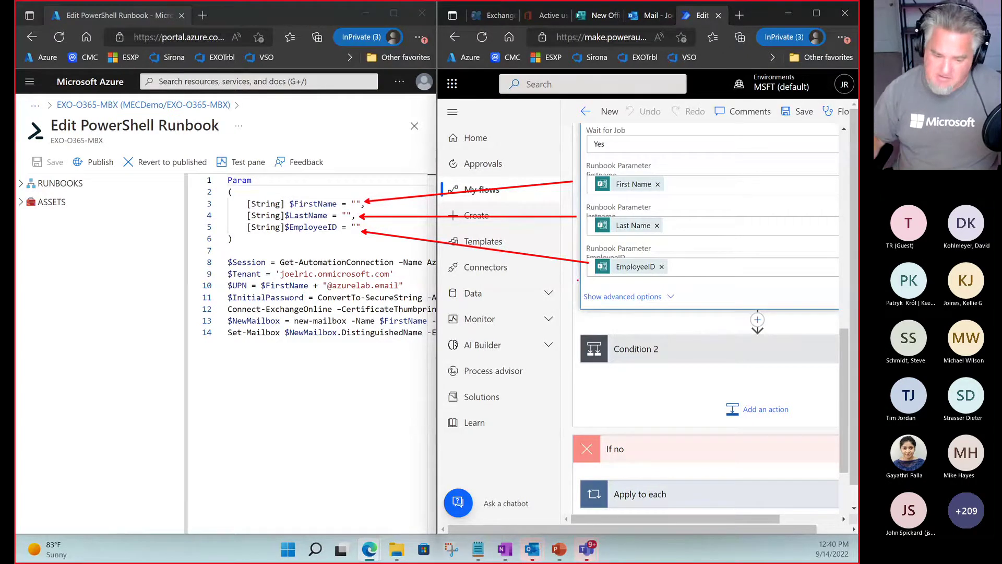
{"action": "key", "text": "Escape"}
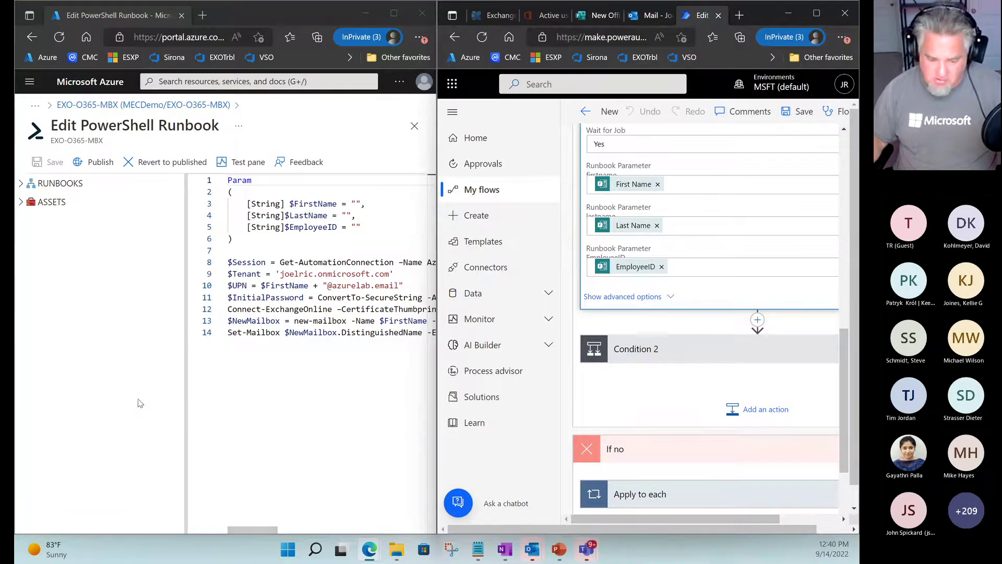
Show the runbook script from its first column and maximize the Azure window.
{"action": "left_click", "coordinate": [111, 403]}
{"action": "left_click", "coordinate": [268, 415]}
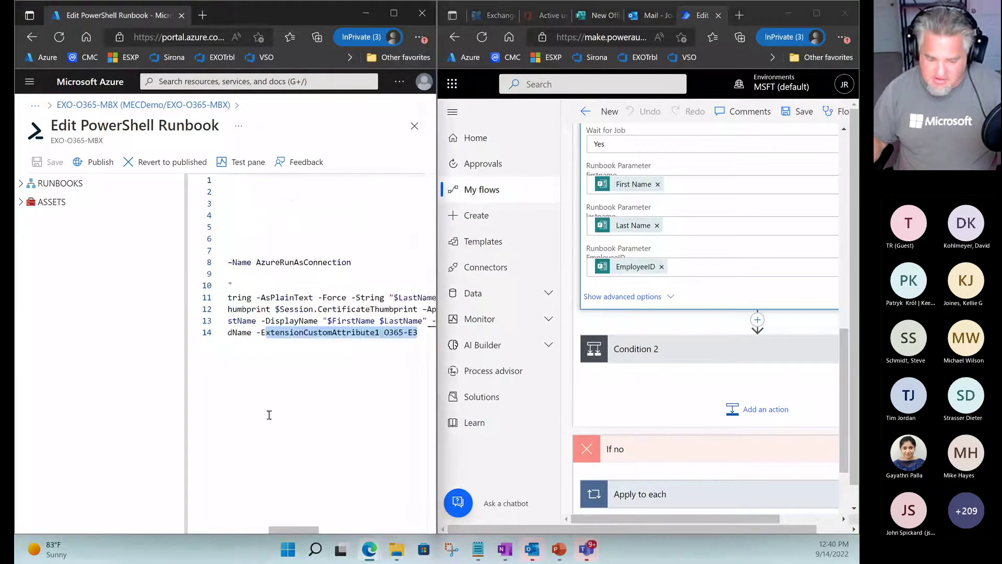
{"action": "left_click", "coordinate": [204, 527]}
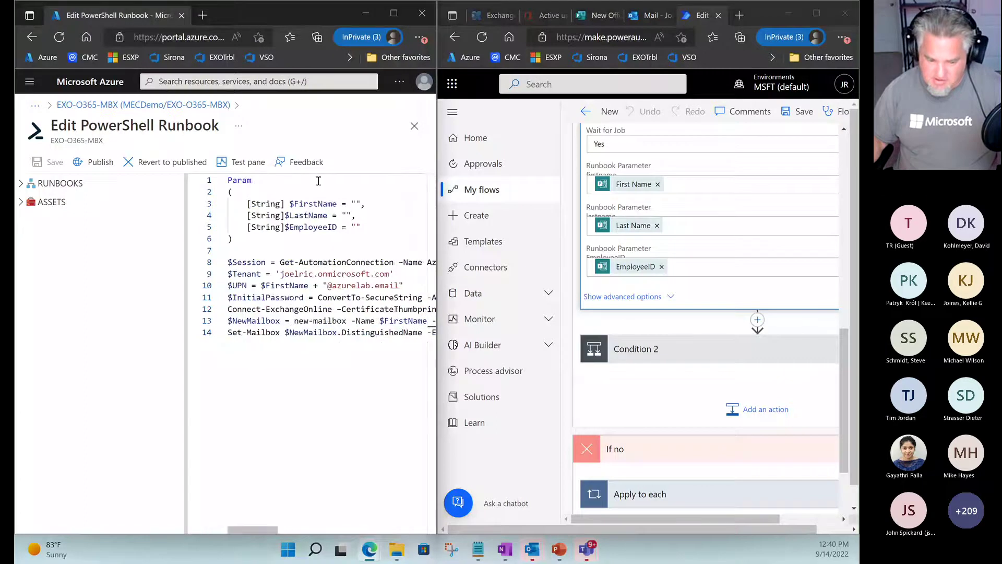
{"action": "double_click", "coordinate": [307, 12]}
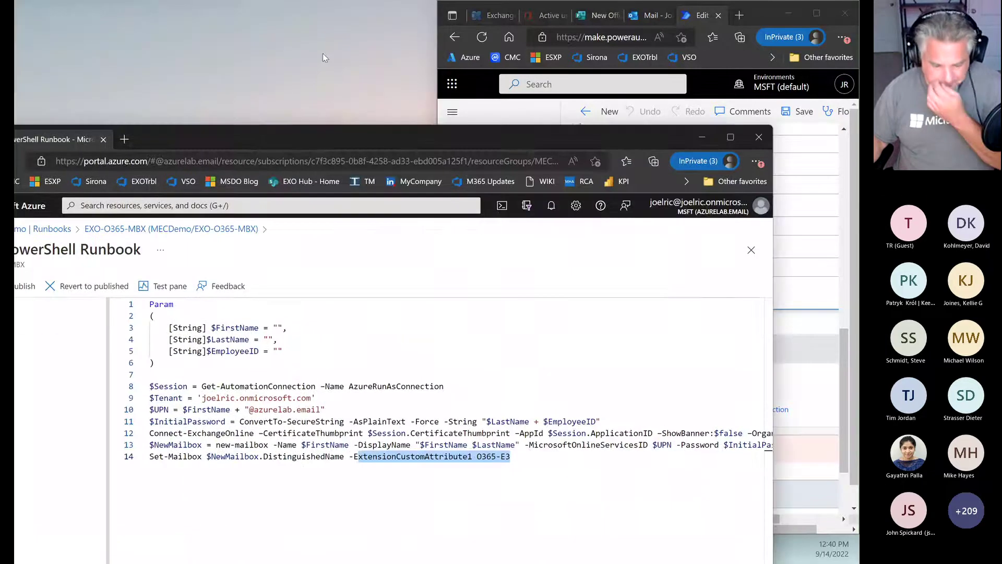
Point out the $UPN, $InitialPassword ($LastName + $EmployeeID) and Connect-ExchangeOnline lines 10–12.
{"action": "double_click", "coordinate": [322, 136]}
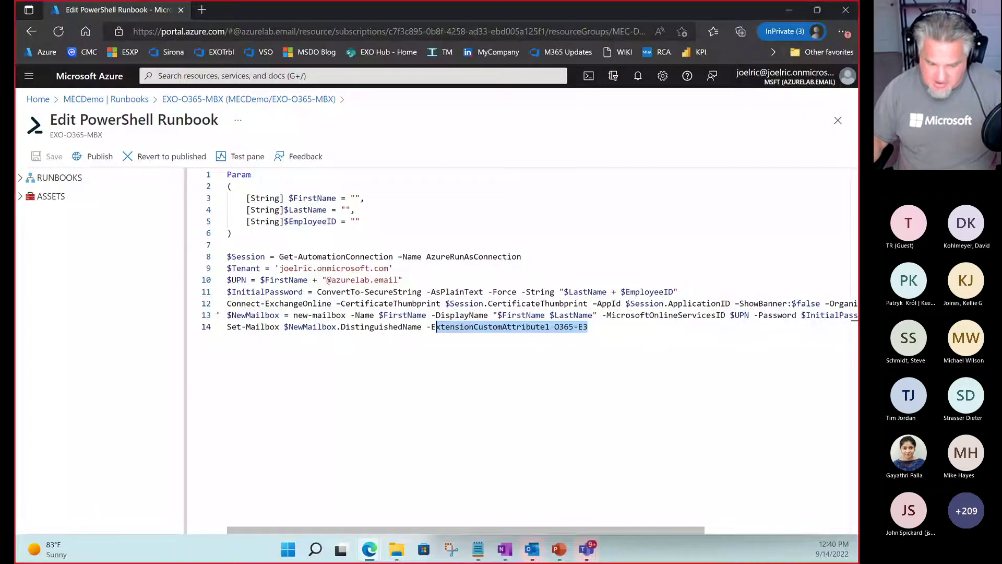
{"action": "left_click_drag", "start_coordinate": [227, 310], "coordinate": [327, 310]}
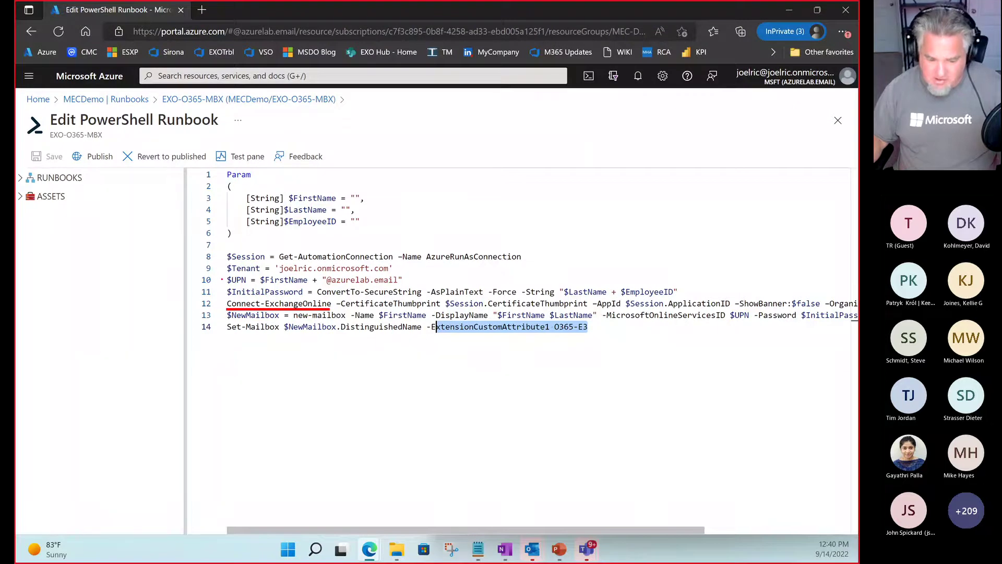
{"action": "left_click_drag", "start_coordinate": [222, 279], "coordinate": [157, 273]}
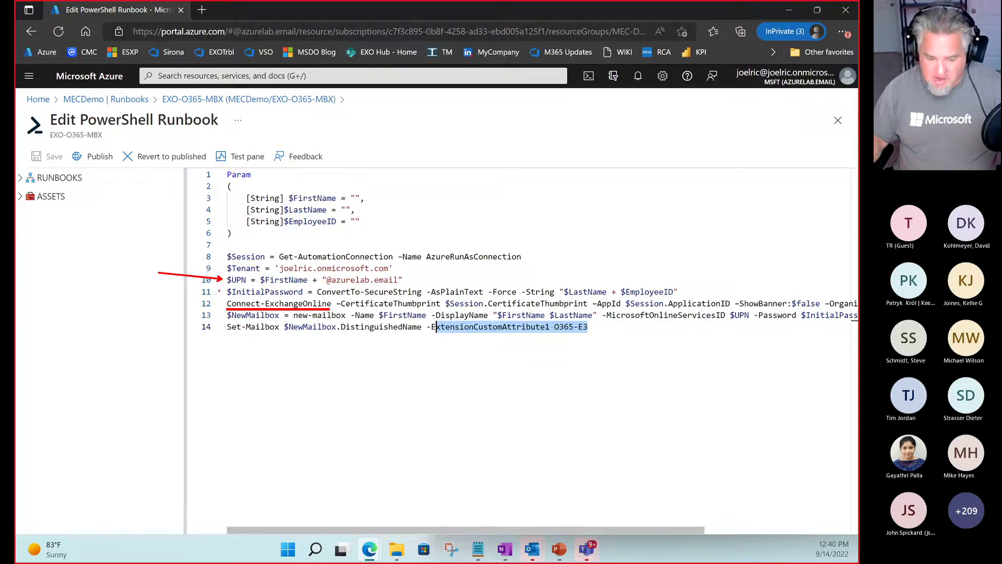
{"action": "left_click_drag", "start_coordinate": [220, 291], "coordinate": [146, 286]}
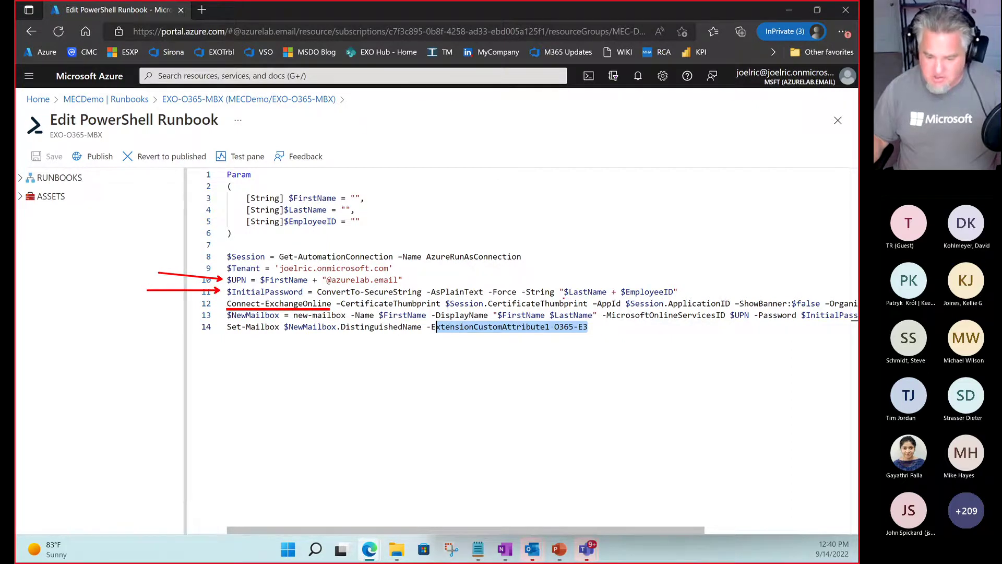
{"action": "left_click_drag", "start_coordinate": [564, 298], "coordinate": [681, 297]}
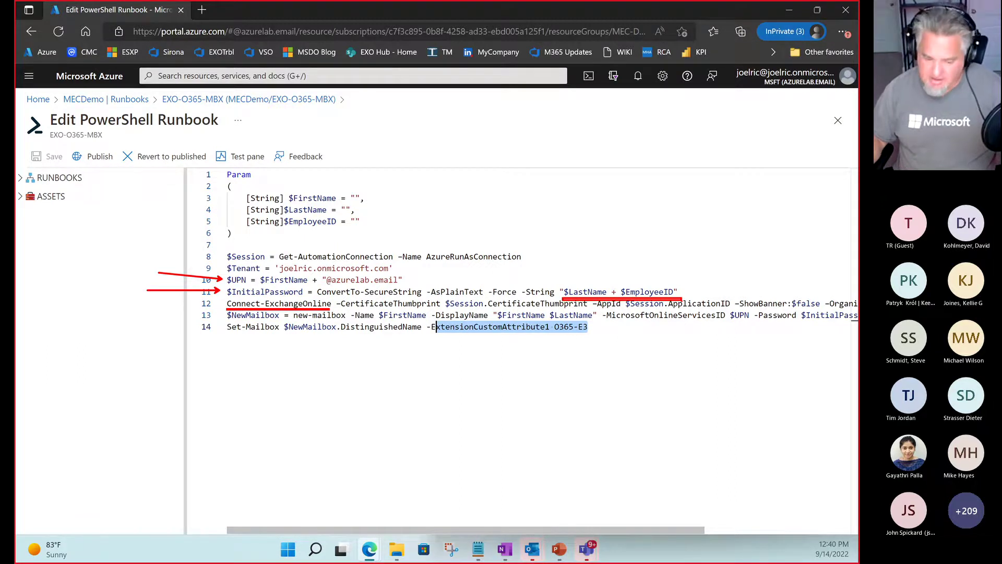
{"action": "key", "text": "Escape"}
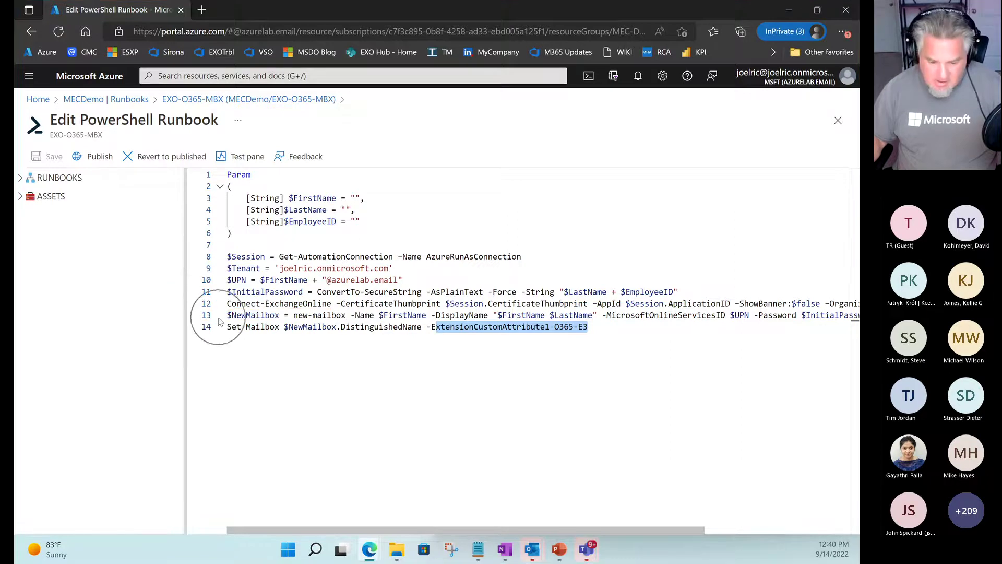
Point out the line 13 new-mailbox command and ExtensionCustomAttribute1 O365-E3, then move the runbook window aside.
{"action": "key", "text": "ctrl+2"}
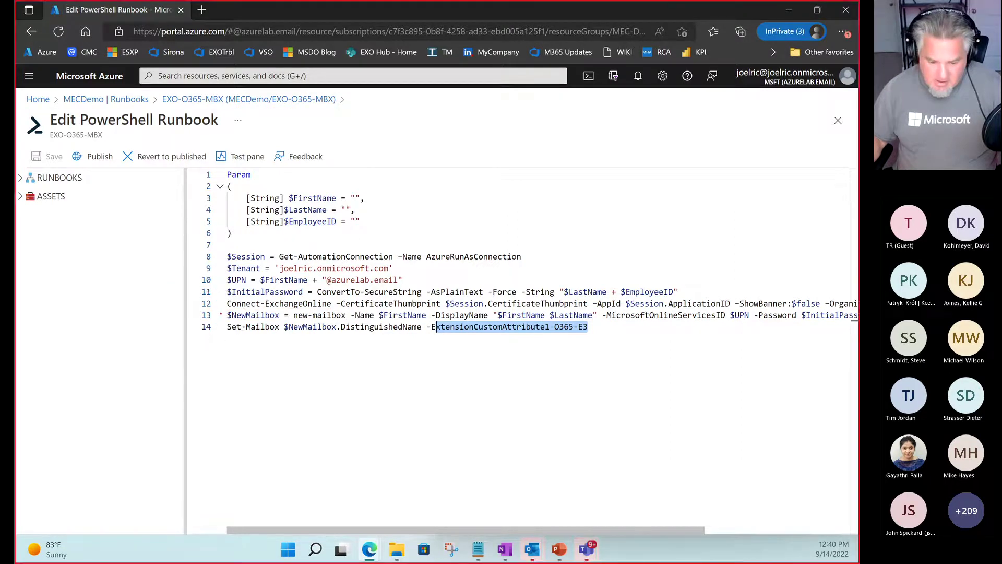
{"action": "left_click_drag", "start_coordinate": [222, 315], "coordinate": [130, 298]}
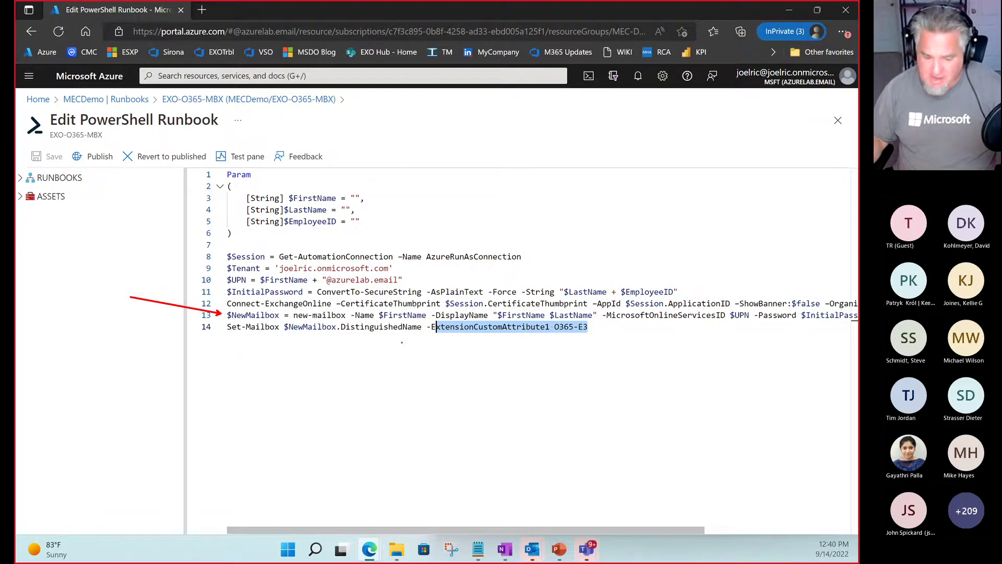
{"action": "left_click_drag", "start_coordinate": [433, 340], "coordinate": [614, 340]}
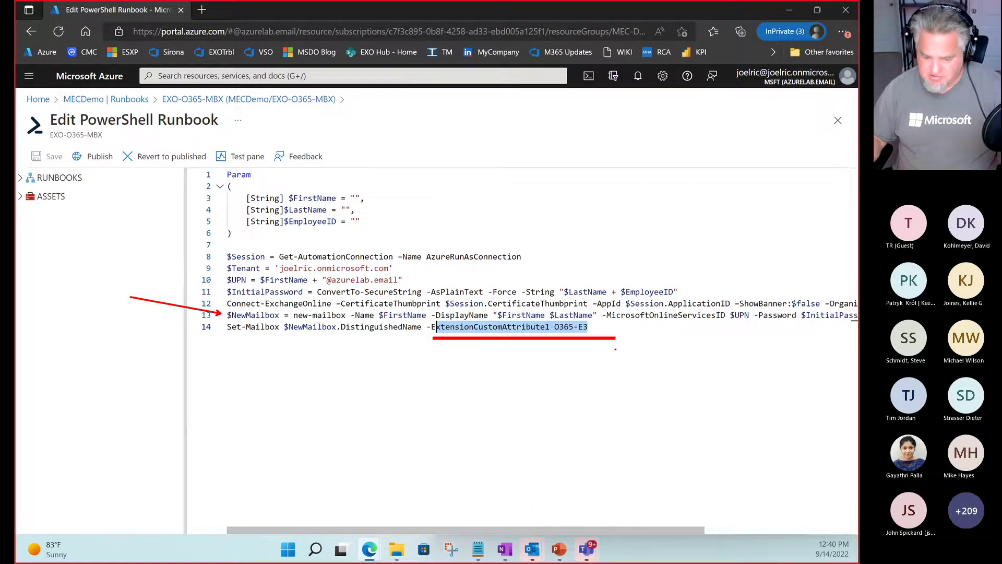
{"action": "key", "text": "Escape"}
{"action": "left_click", "coordinate": [515, 339]}
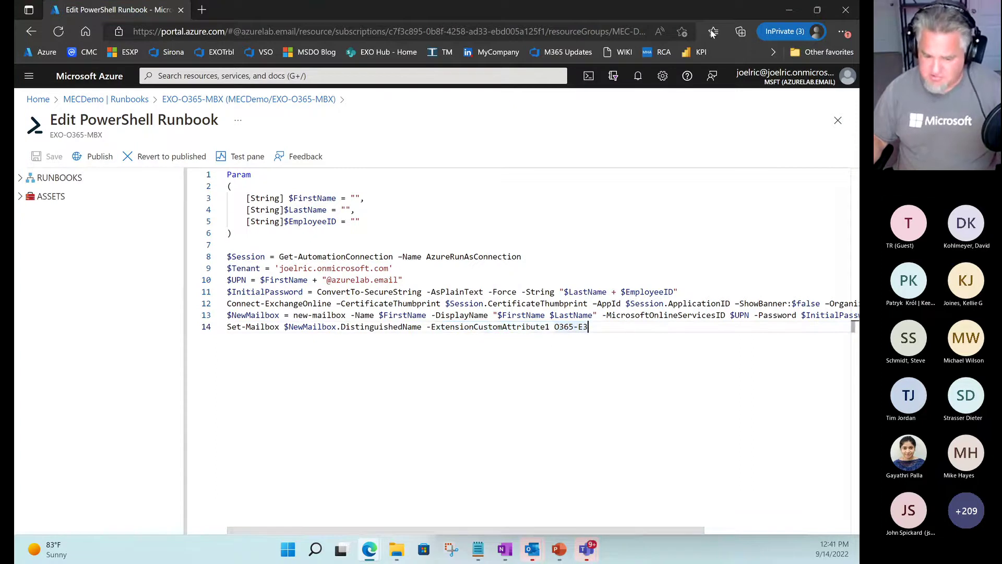
{"action": "left_click_drag", "start_coordinate": [732, 8], "coordinate": [557, 388]}
Minimize the runbook window, maximize Power Automate and expand Condition 2.
{"action": "left_click", "coordinate": [615, 382]}
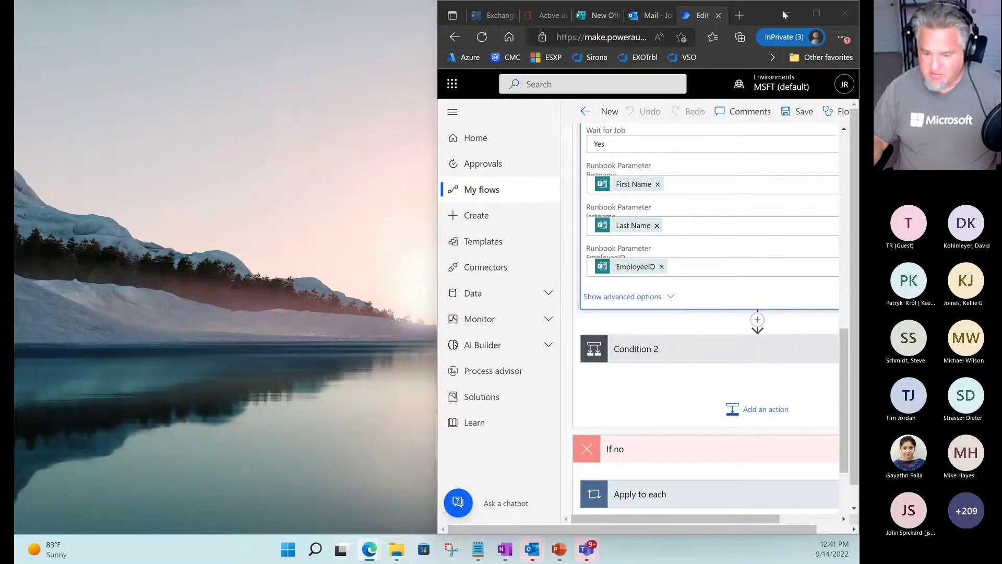
{"action": "double_click", "coordinate": [756, 11]}
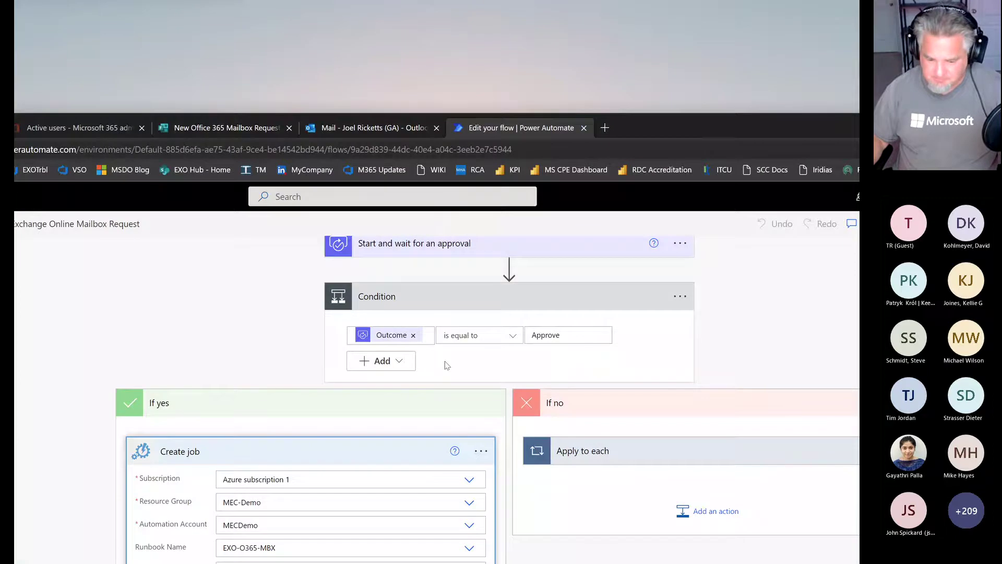
{"action": "double_click", "coordinate": [674, 125]}
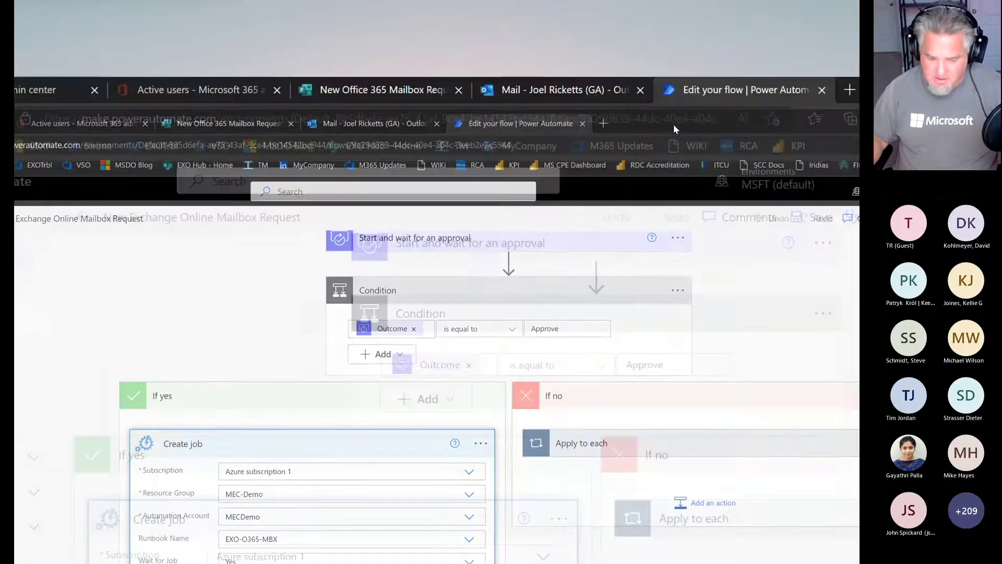
{"action": "scroll", "coordinate": [340, 389], "scroll_direction": "down", "scroll_amount": 3}
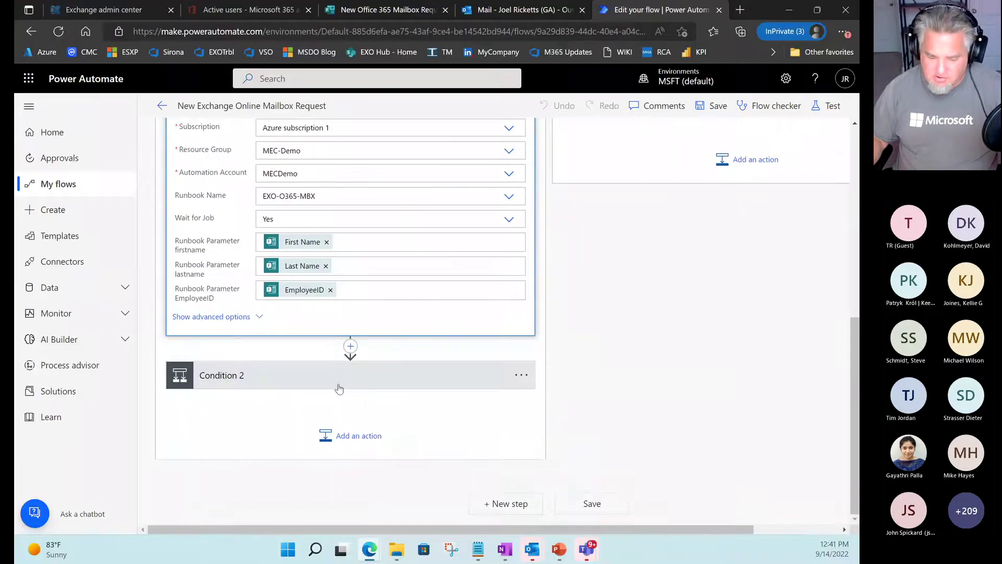
{"action": "left_click", "coordinate": [340, 389]}
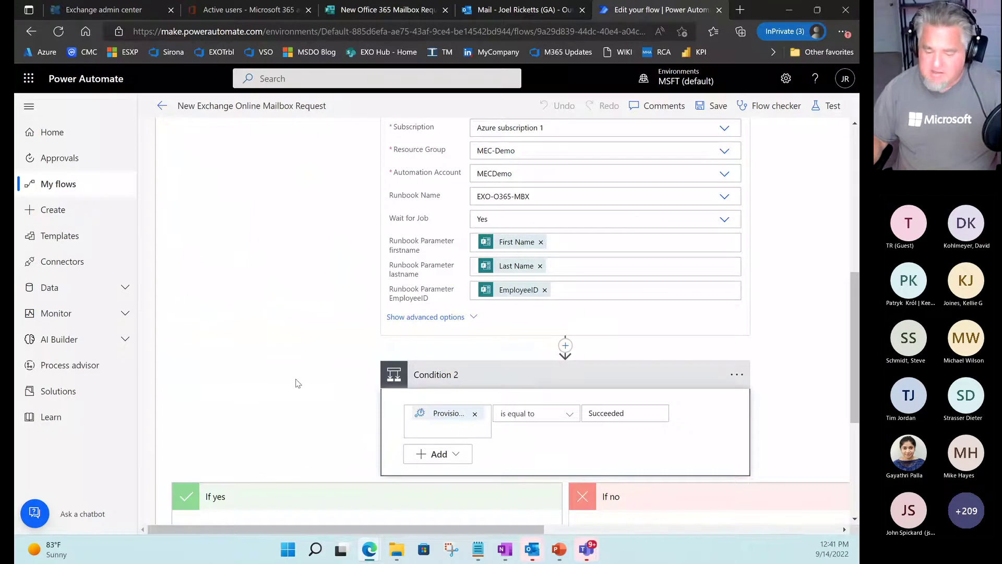
{"action": "left_click_drag", "start_coordinate": [852, 296], "coordinate": [851, 357]}
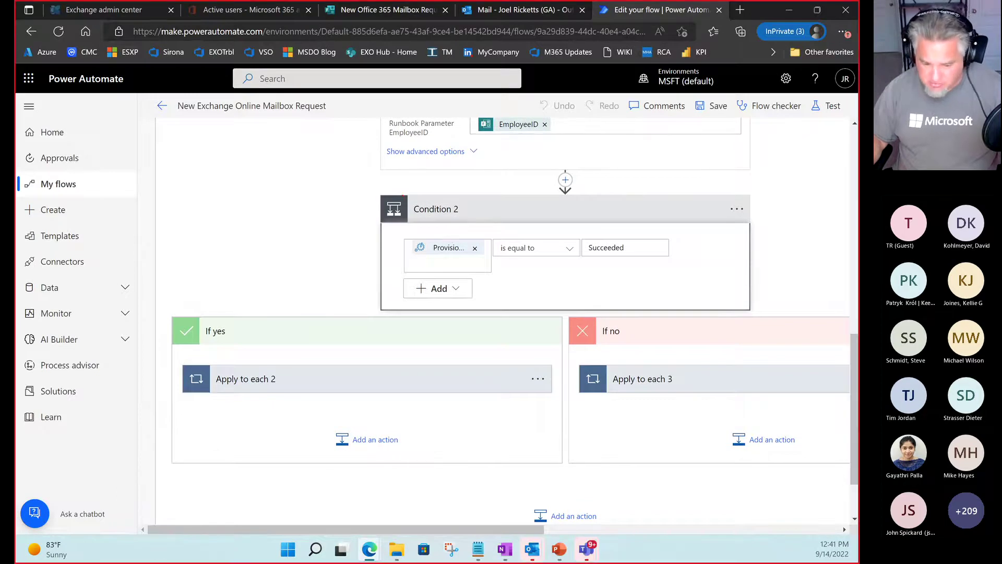
Outline the Condition 2 title and its Succeeded value, linking it to the If yes branch.
{"action": "left_click_drag", "start_coordinate": [406, 196], "coordinate": [489, 221]}
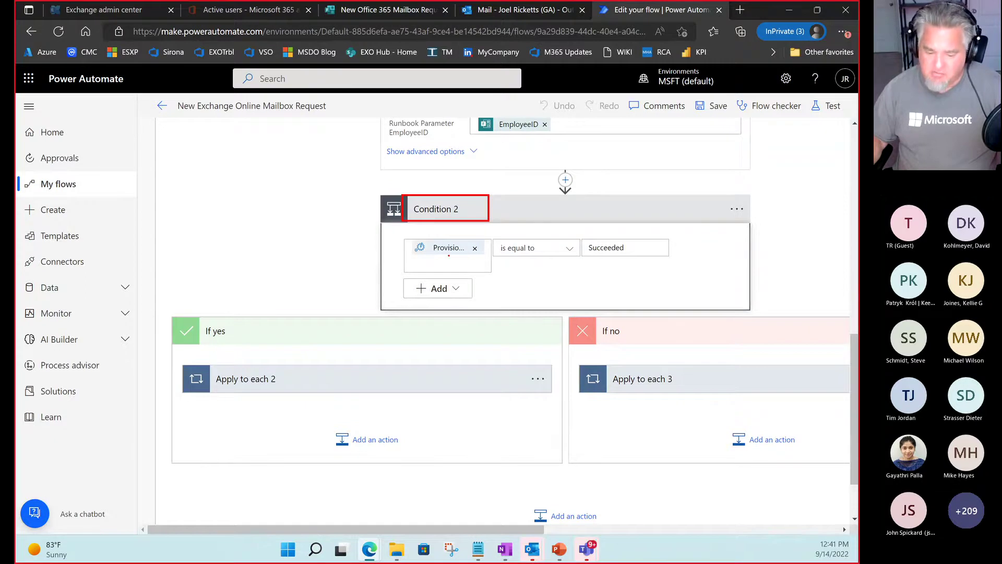
{"action": "key", "text": "Escape"}
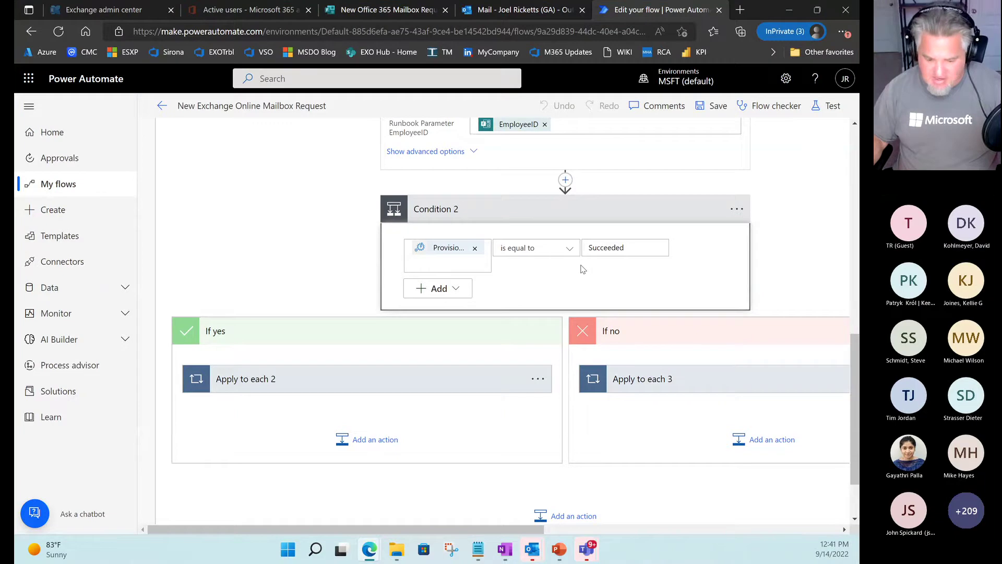
{"action": "key", "text": "ctrl+2"}
{"action": "left_click_drag", "start_coordinate": [585, 241], "coordinate": [674, 257]}
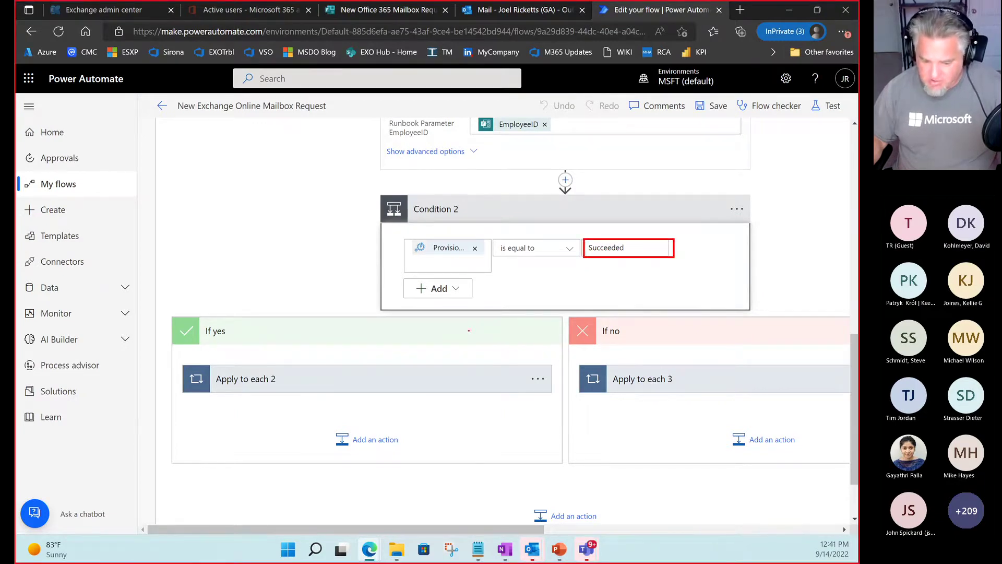
{"action": "left_click_drag", "start_coordinate": [469, 331], "coordinate": [610, 266]}
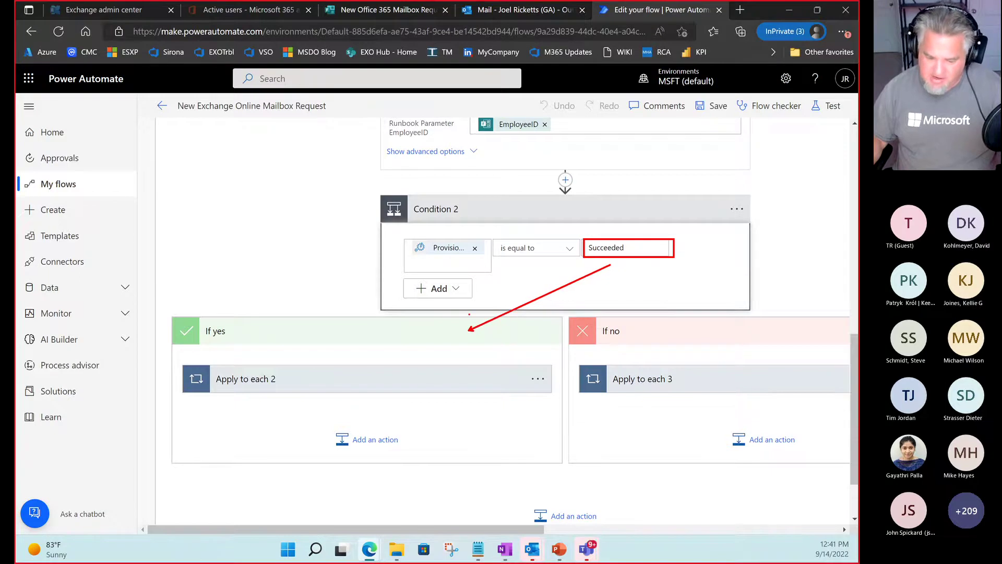
{"action": "key", "text": "Escape"}
{"action": "left_click", "coordinate": [325, 381]}
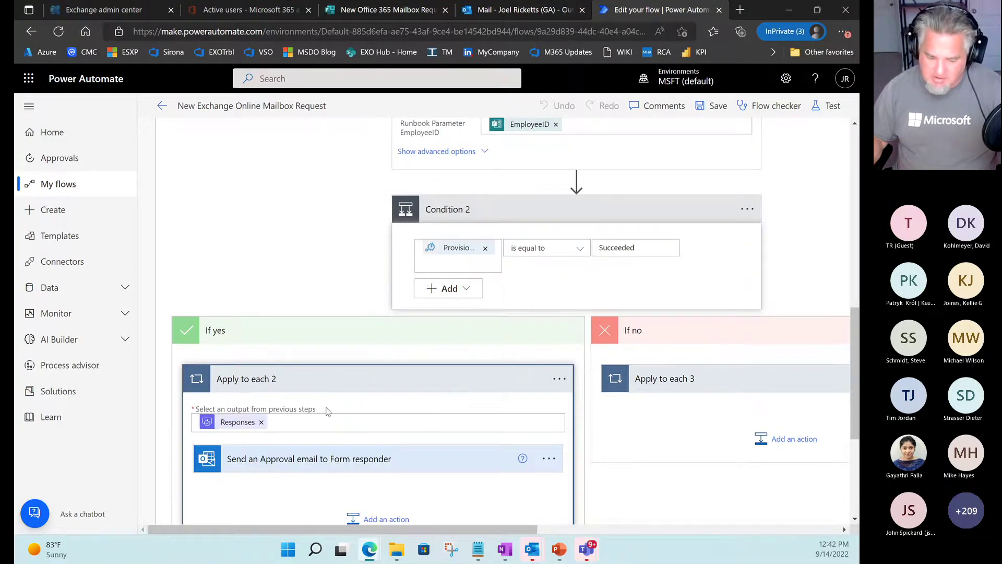
{"action": "left_click", "coordinate": [271, 460]}
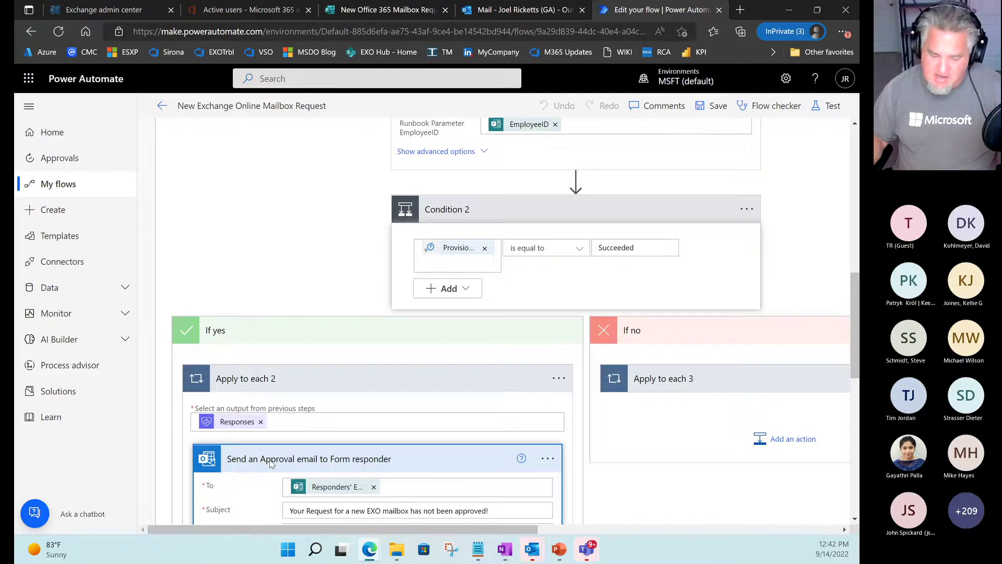
{"action": "scroll", "coordinate": [271, 464], "scroll_direction": "down", "scroll_amount": 3}
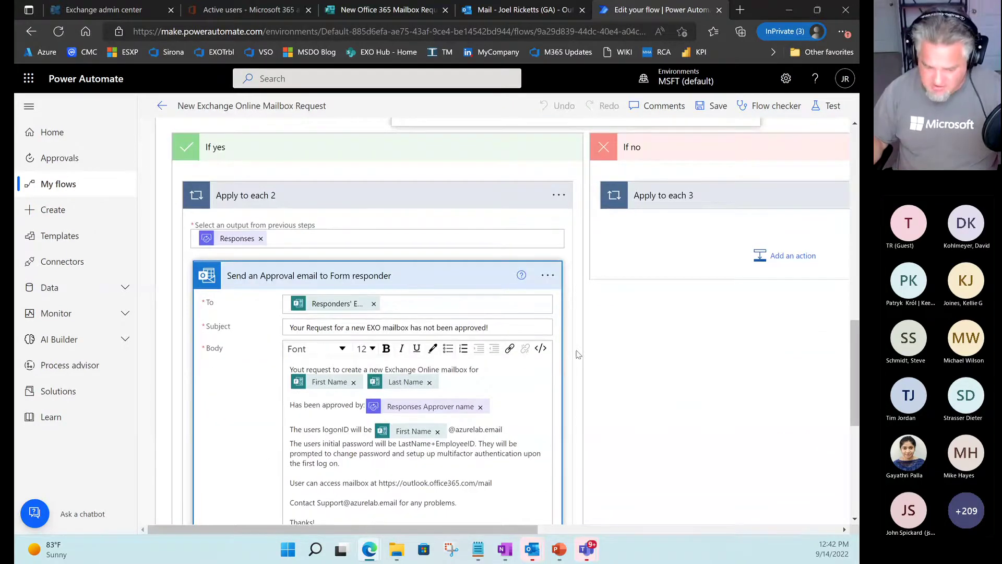
{"action": "scroll", "coordinate": [574, 345], "scroll_direction": "down", "scroll_amount": 2}
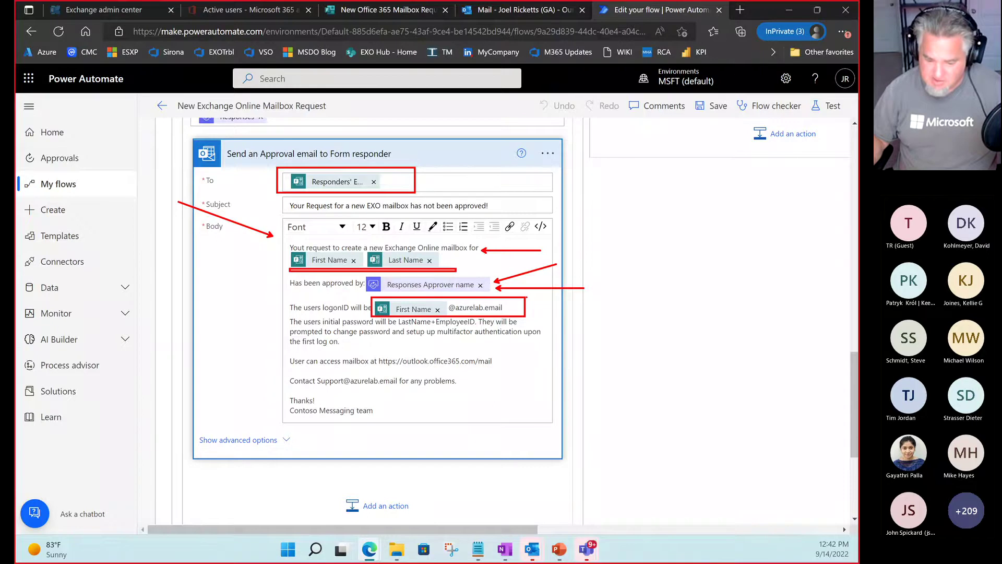
{"action": "key", "text": "e"}
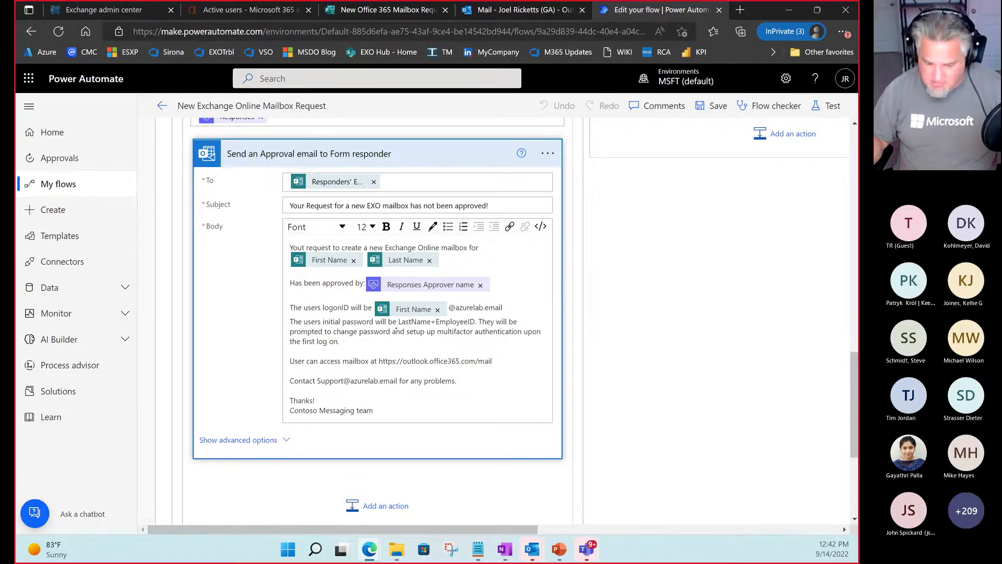
{"action": "left_click_drag", "start_coordinate": [395, 327], "coordinate": [483, 325]}
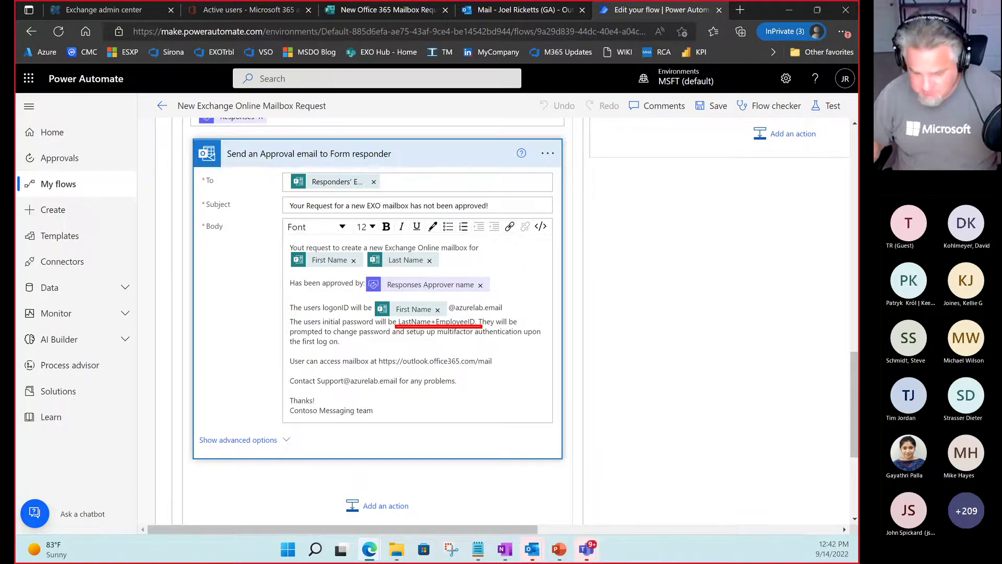
{"action": "key", "text": "Escape"}
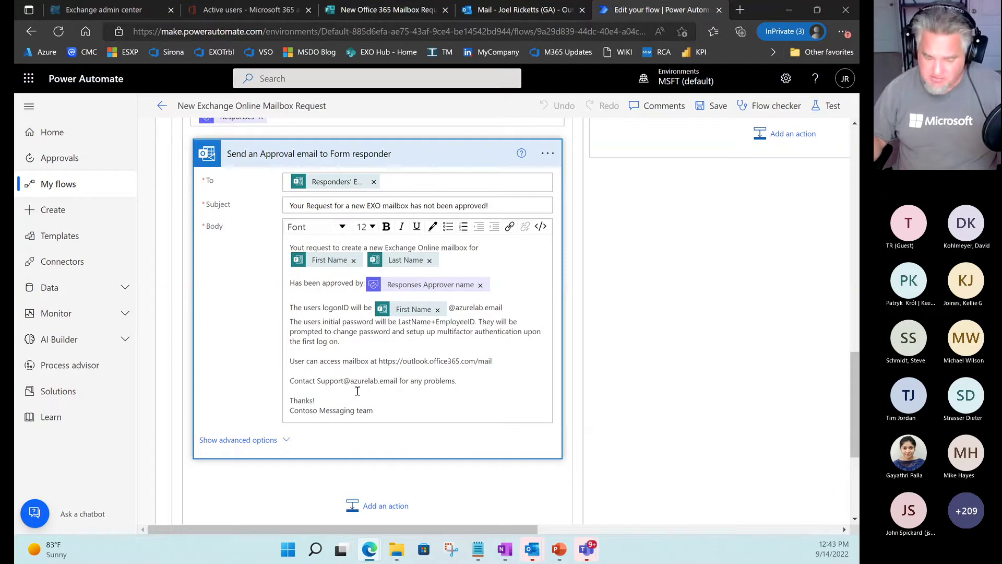
{"action": "key", "text": "ctrl+2"}
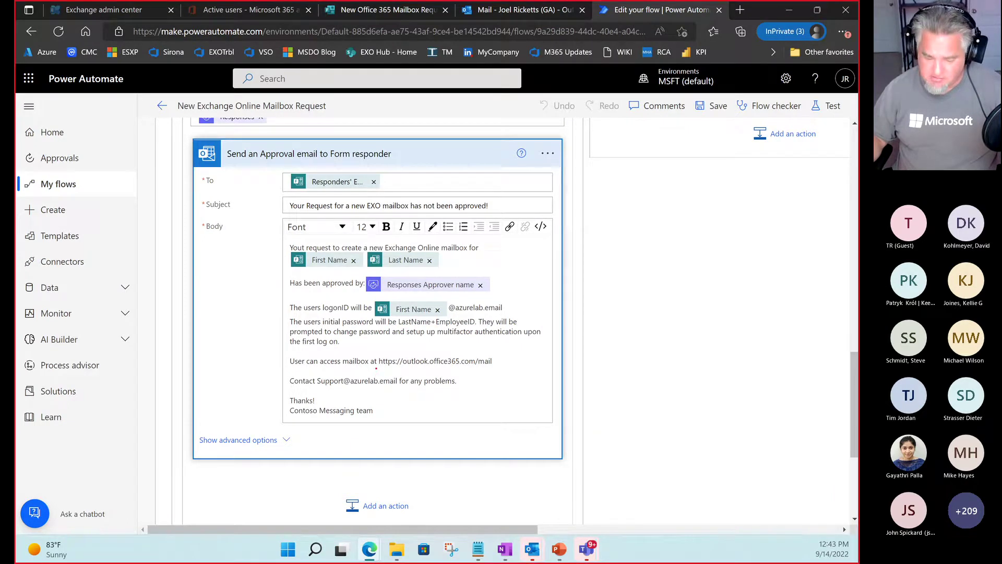
{"action": "left_click_drag", "start_coordinate": [375, 368], "coordinate": [510, 367]}
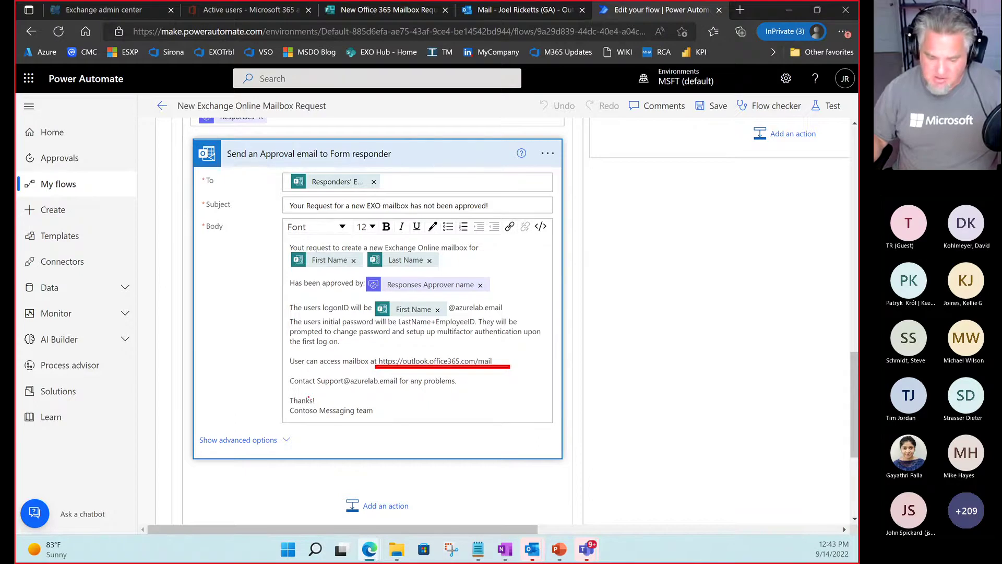
{"action": "left_click_drag", "start_coordinate": [315, 387], "coordinate": [400, 385]}
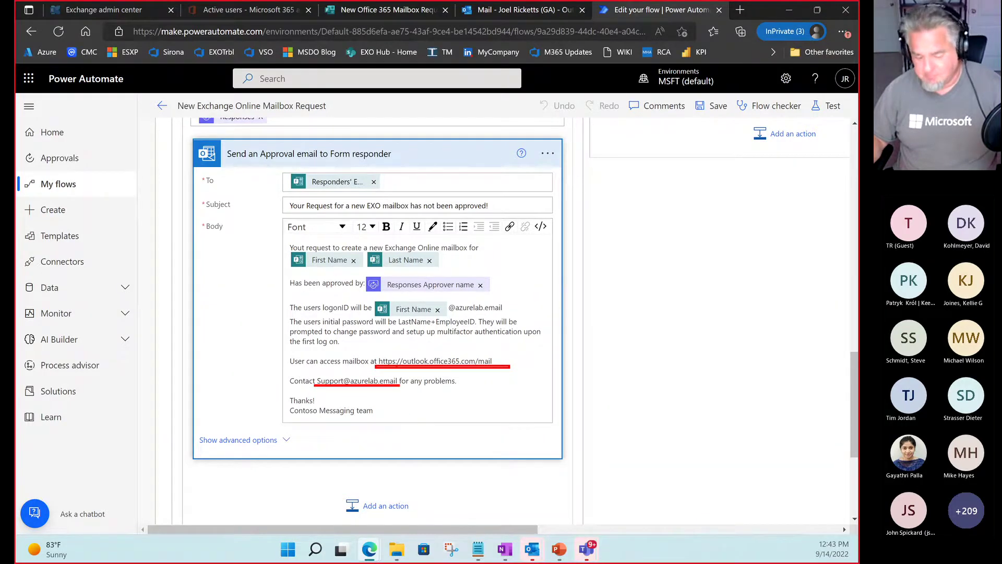
{"action": "key", "text": "Escape"}
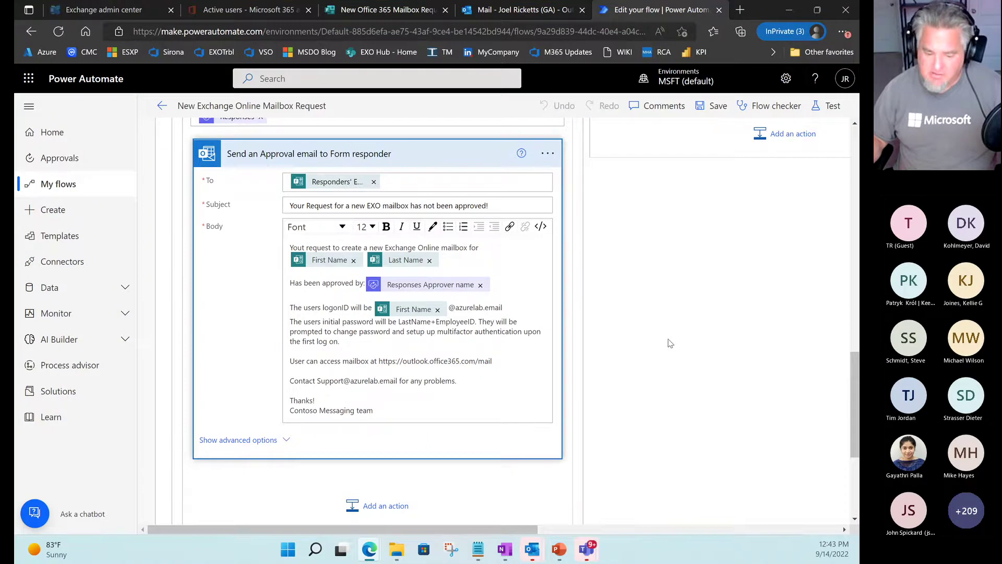
{"action": "scroll", "coordinate": [670, 343], "scroll_direction": "up", "scroll_amount": 5}
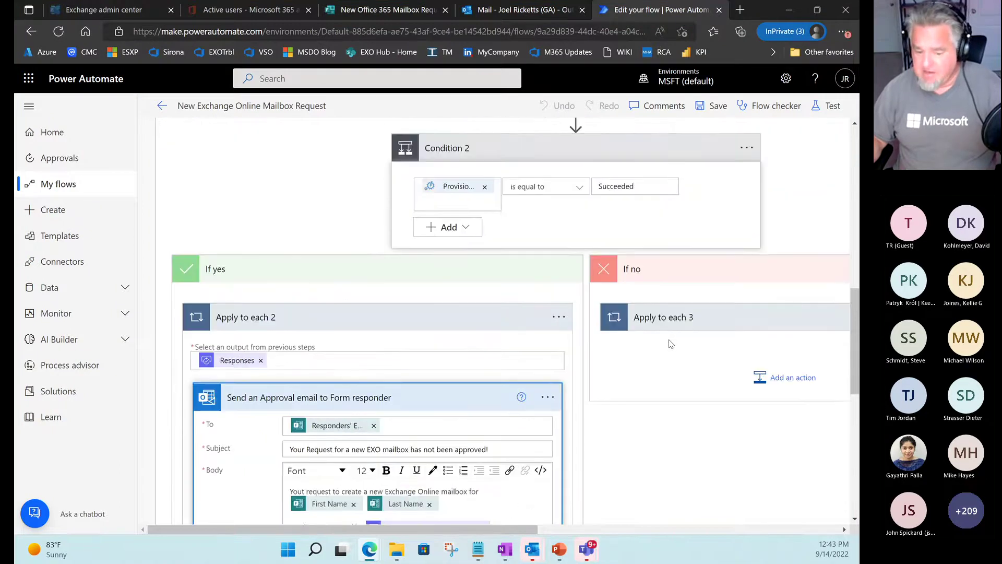
Show that a non-Succeeded state leads to If no, and expand that branch's loop.
{"action": "scroll", "coordinate": [671, 343], "scroll_direction": "up", "scroll_amount": 1}
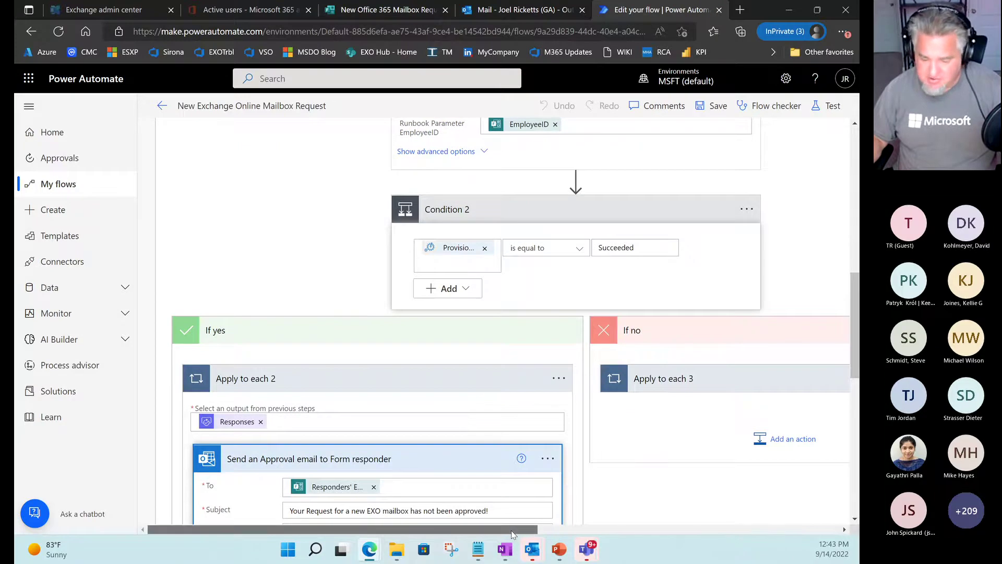
{"action": "left_click_drag", "start_coordinate": [512, 533], "coordinate": [626, 533]}
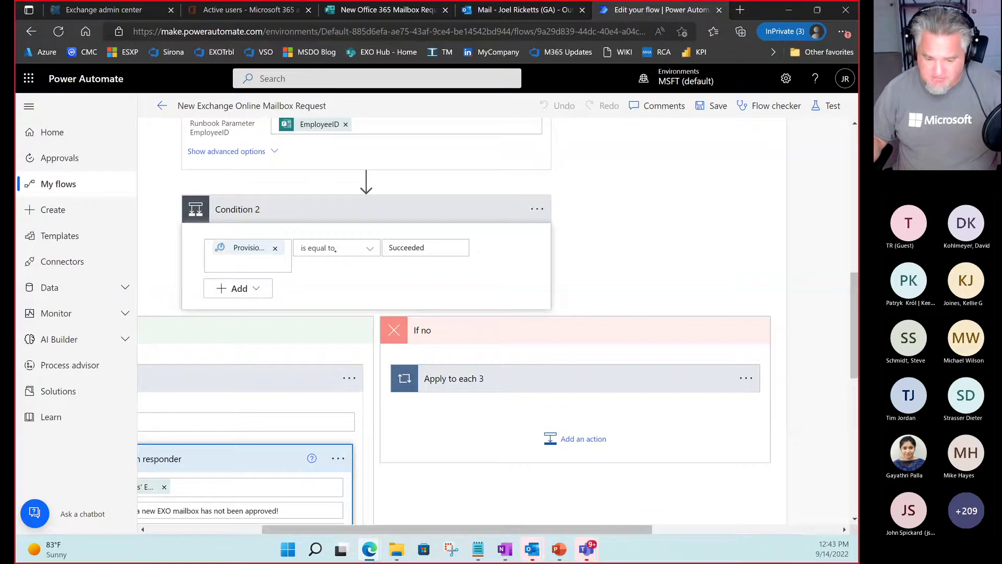
{"action": "left_click_drag", "start_coordinate": [383, 261], "coordinate": [281, 261]}
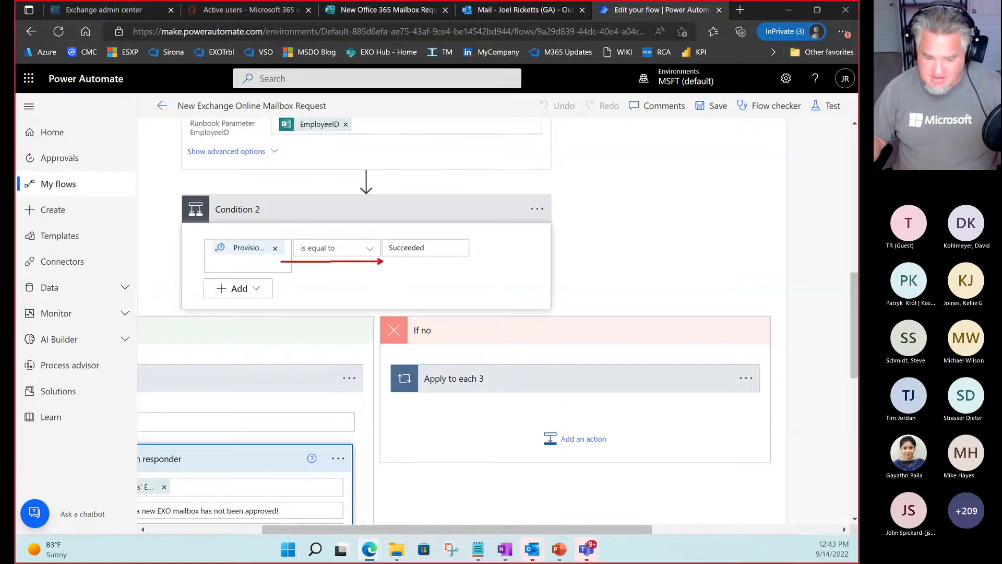
{"action": "mouse_move", "coordinate": [383, 248]}
{"action": "left_mouse_down"}
{"action": "mouse_move", "coordinate": [433, 248]}
{"action": "mouse_move", "coordinate": [445, 335]}
{"action": "left_mouse_up"}
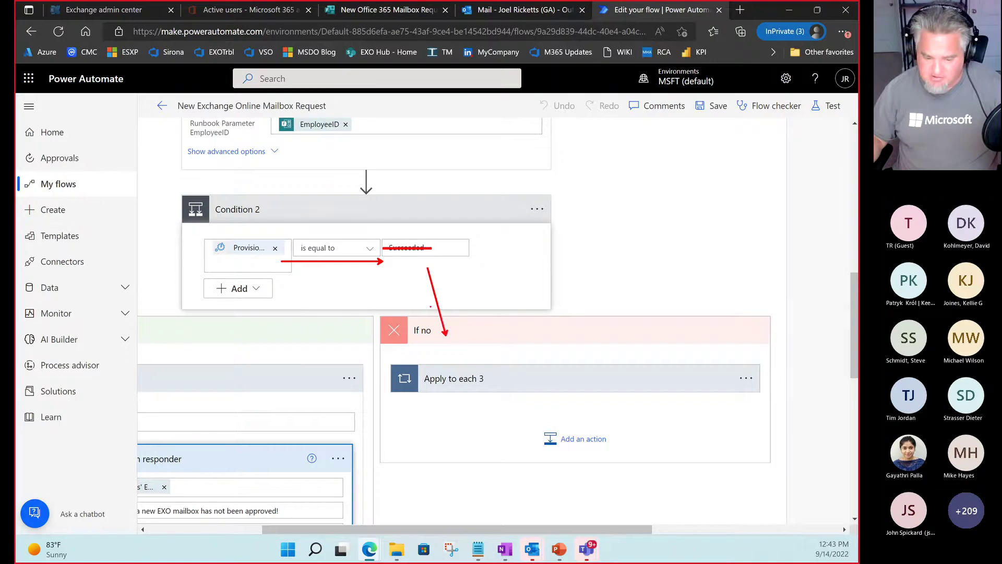
{"action": "key", "text": "Escape"}
{"action": "left_click", "coordinate": [519, 389]}
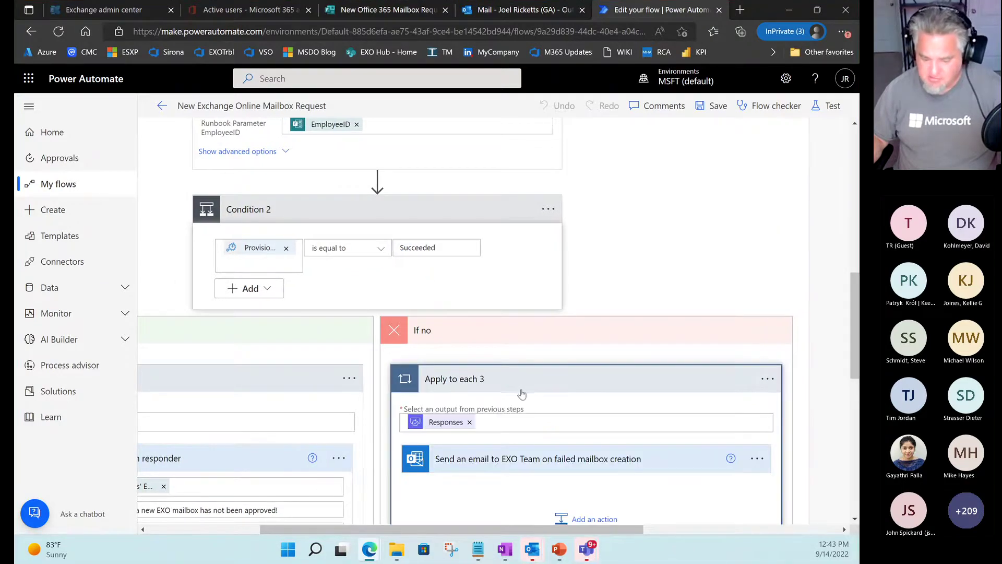
Outline the EXO Team failure email's recipient, opening line, name, approver, Job ID and status values.
{"action": "left_click_drag", "start_coordinate": [857, 314], "coordinate": [856, 371]}
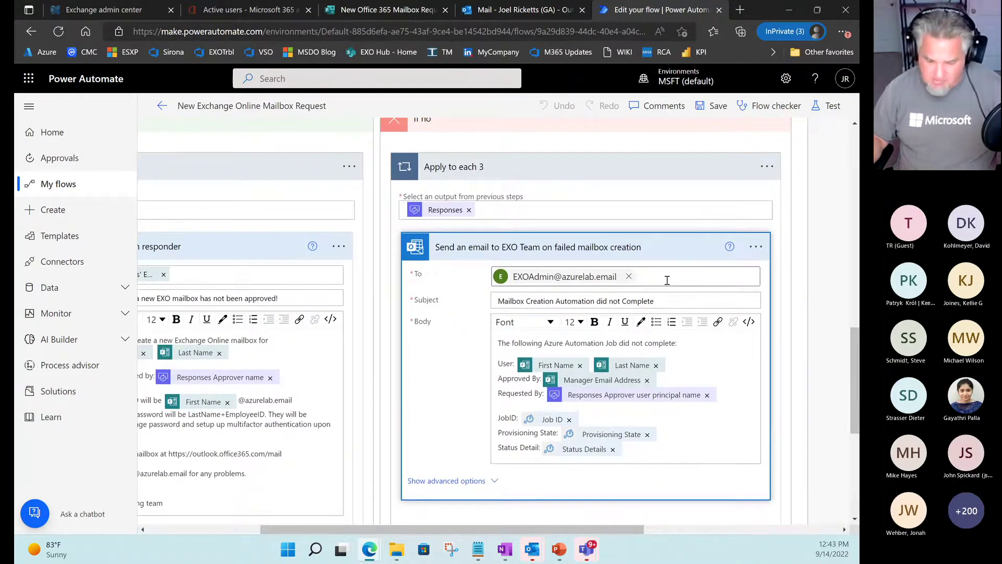
{"action": "left_click_drag", "start_coordinate": [486, 264], "coordinate": [675, 287]}
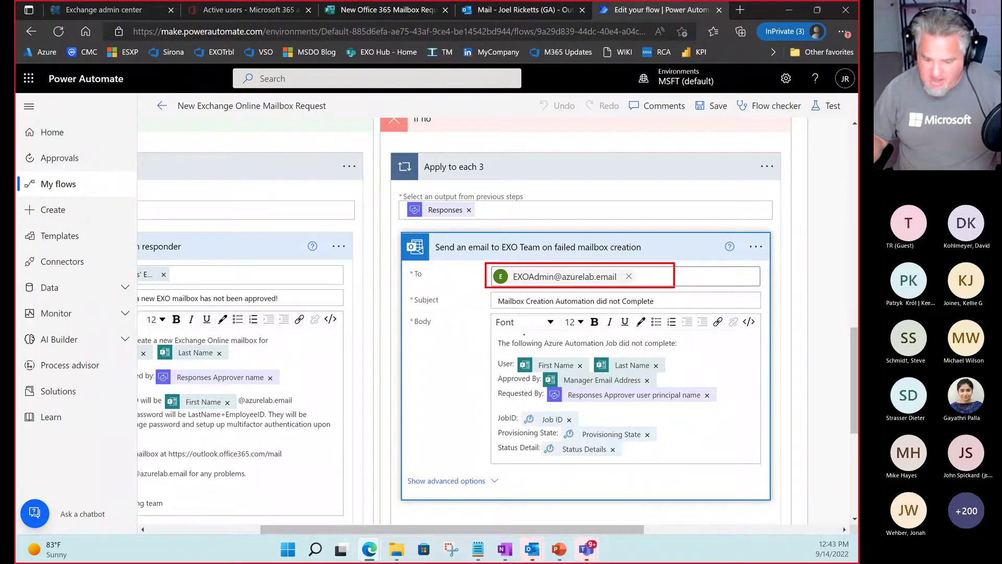
{"action": "left_click_drag", "start_coordinate": [487, 336], "coordinate": [728, 351]}
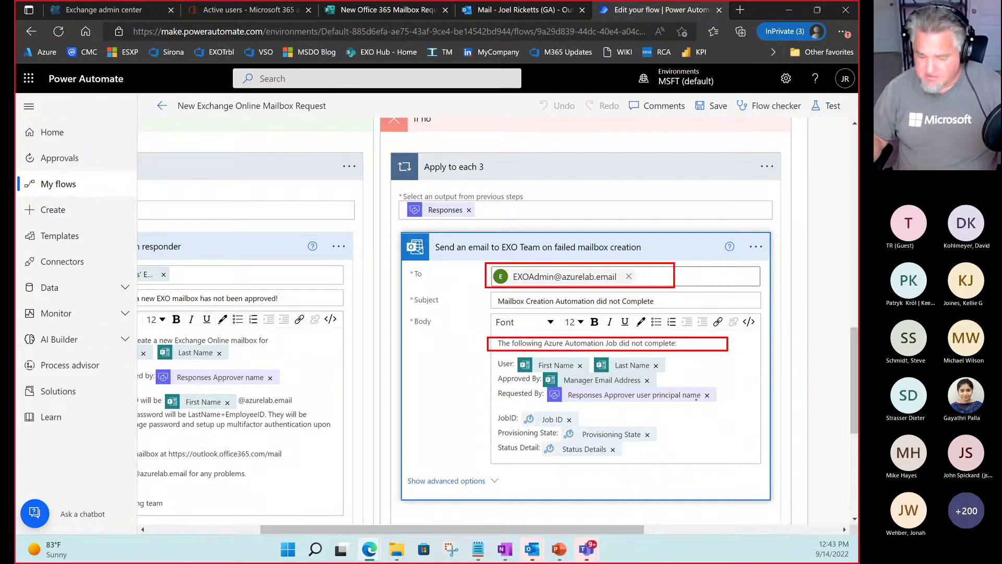
{"action": "left_click_drag", "start_coordinate": [684, 362], "coordinate": [718, 352]}
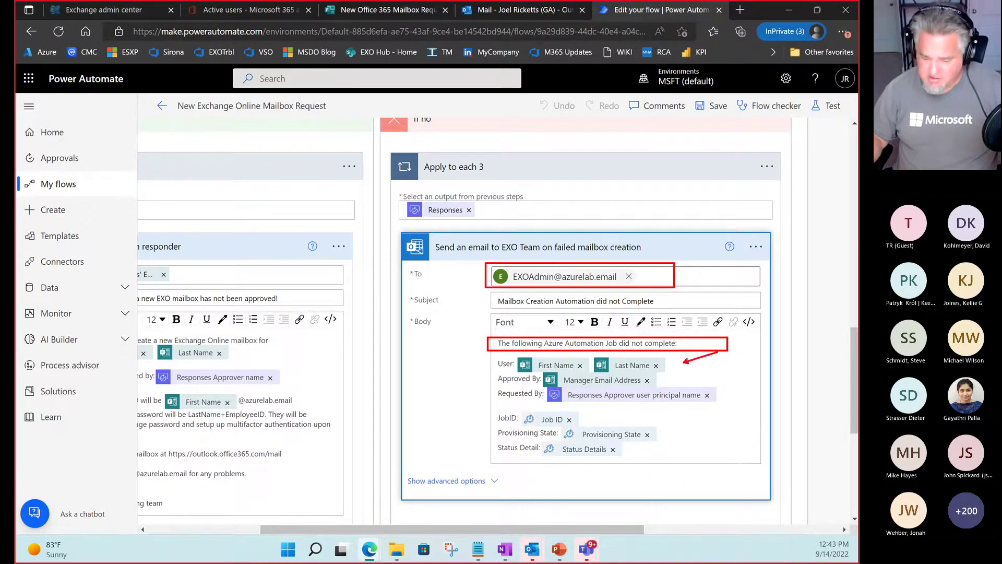
{"action": "left_click_drag", "start_coordinate": [659, 380], "coordinate": [757, 375]}
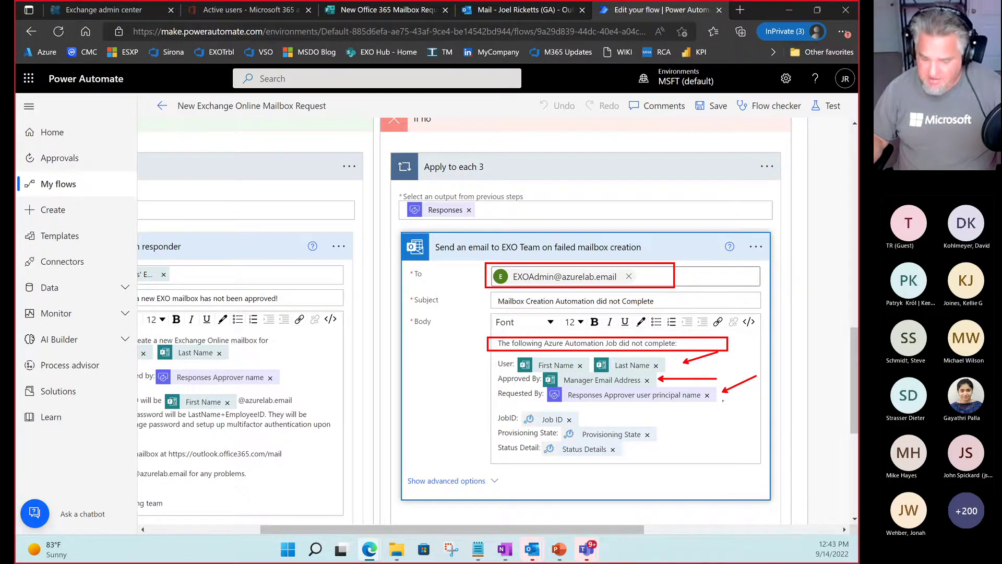
{"action": "mouse_move", "coordinate": [656, 418]}
{"action": "left_mouse_down"}
{"action": "mouse_move", "coordinate": [701, 413]}
{"action": "mouse_move", "coordinate": [692, 441]}
{"action": "left_mouse_up"}
{"action": "left_click_drag", "start_coordinate": [633, 450], "coordinate": [670, 458]}
{"action": "key", "text": "Escape"}
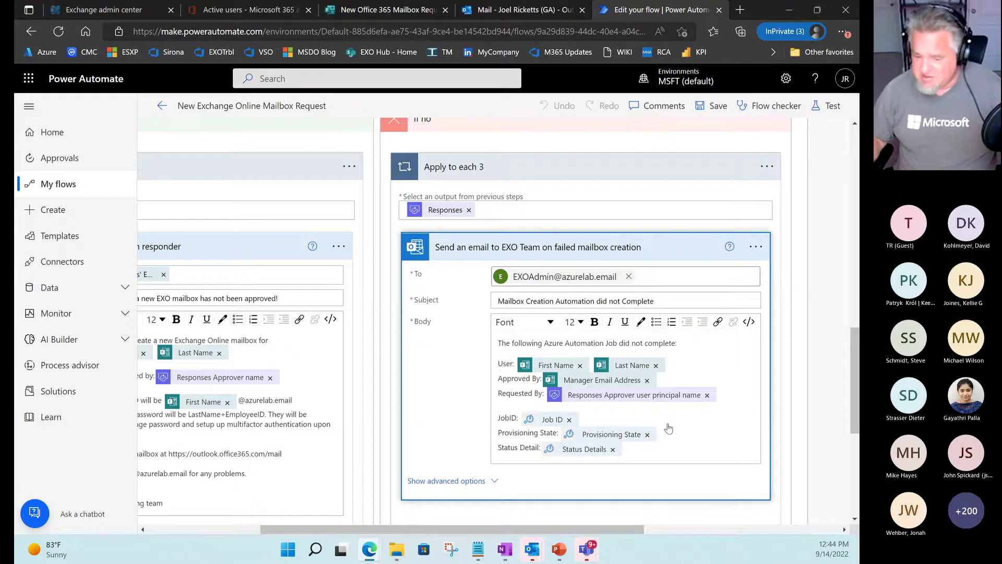
{"action": "scroll", "coordinate": [700, 430], "scroll_direction": "up", "scroll_amount": 10}
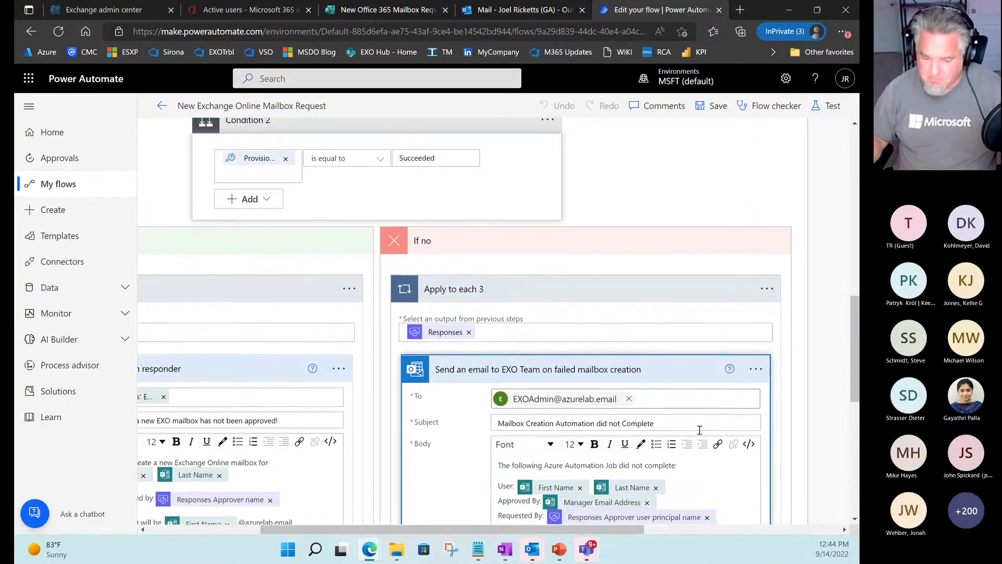
{"action": "scroll", "coordinate": [698, 435], "scroll_direction": "up", "scroll_amount": 5}
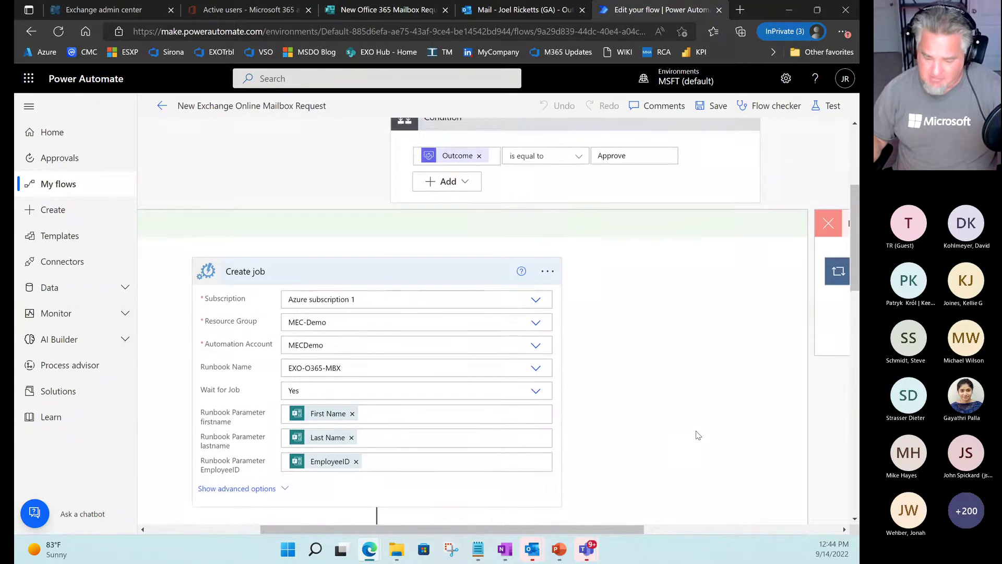
{"action": "scroll", "coordinate": [697, 436], "scroll_direction": "down", "scroll_amount": 4}
{"action": "scroll", "coordinate": [696, 436], "scroll_direction": "down", "scroll_amount": 2}
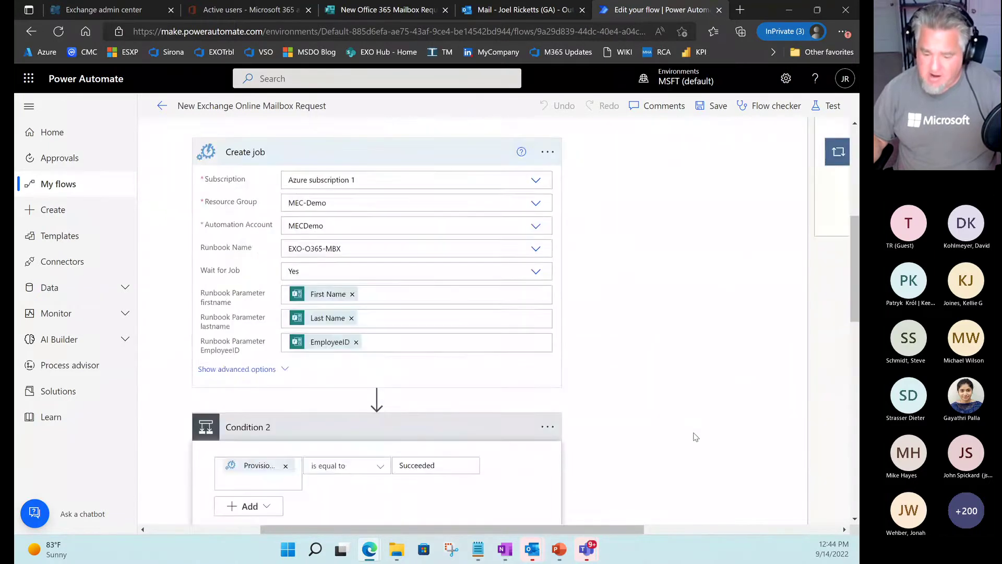
{"action": "scroll", "coordinate": [695, 437], "scroll_direction": "up", "scroll_amount": 5}
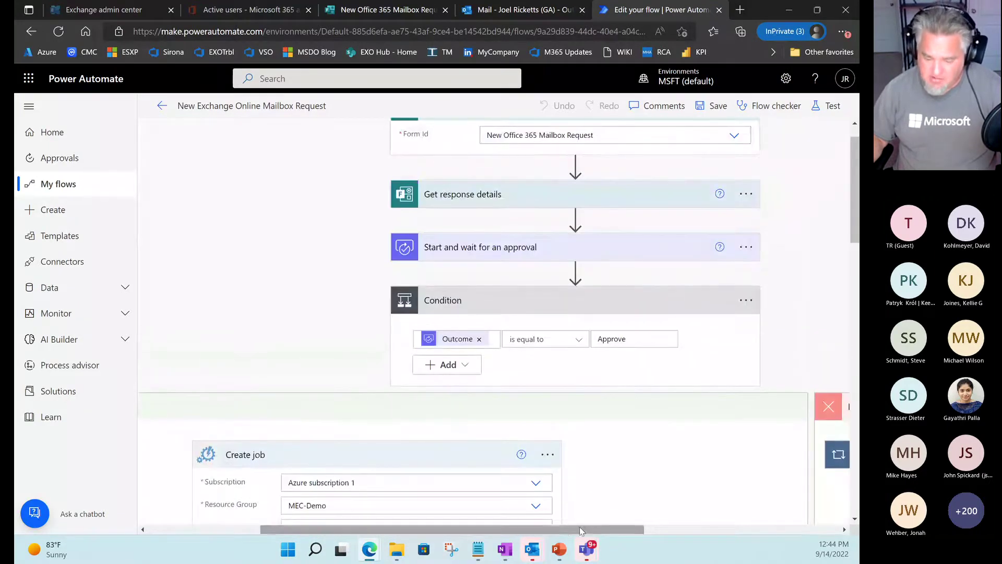
{"action": "mouse_move", "coordinate": [580, 529]}
{"action": "left_mouse_down"}
{"action": "mouse_move", "coordinate": [412, 529]}
{"action": "mouse_move", "coordinate": [645, 531]}
{"action": "mouse_move", "coordinate": [585, 533]}
{"action": "left_mouse_up"}
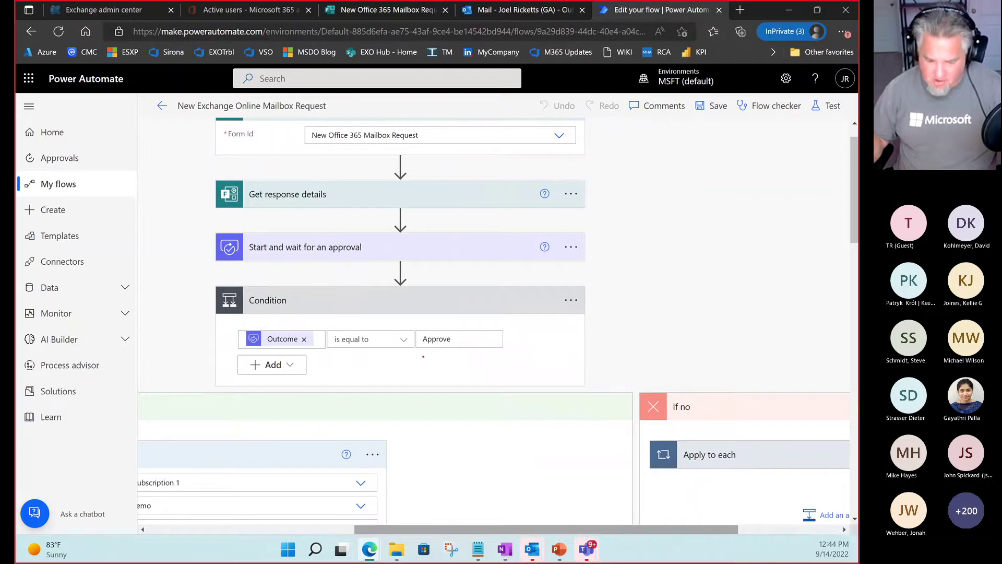
{"action": "left_click_drag", "start_coordinate": [405, 352], "coordinate": [308, 352]}
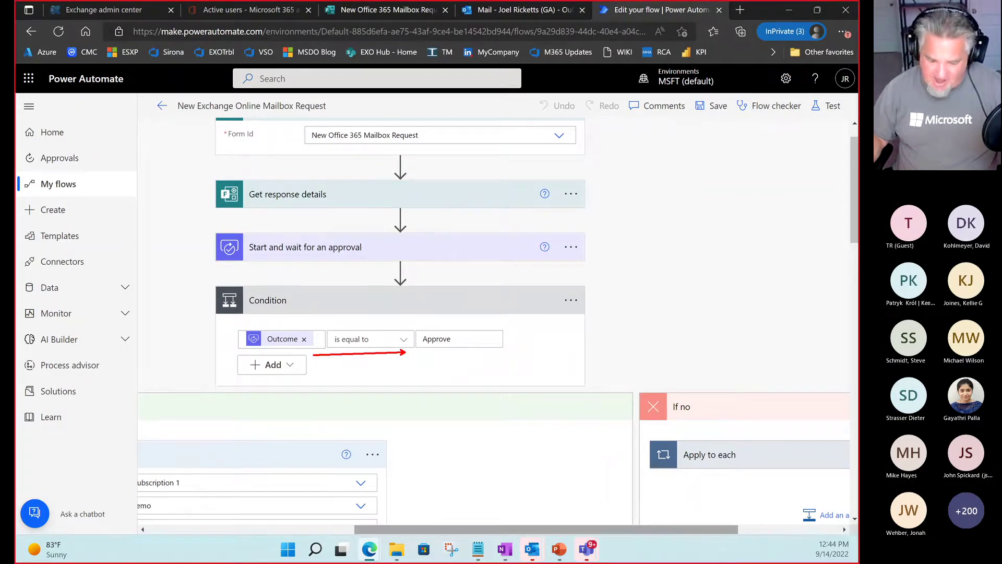
{"action": "left_click_drag", "start_coordinate": [321, 452], "coordinate": [435, 350]}
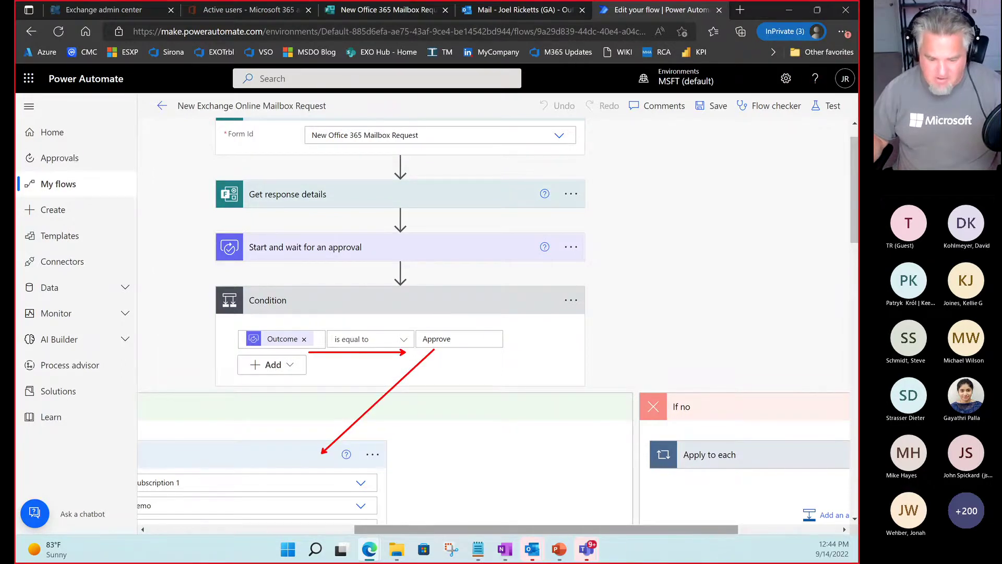
{"action": "key", "text": "e"}
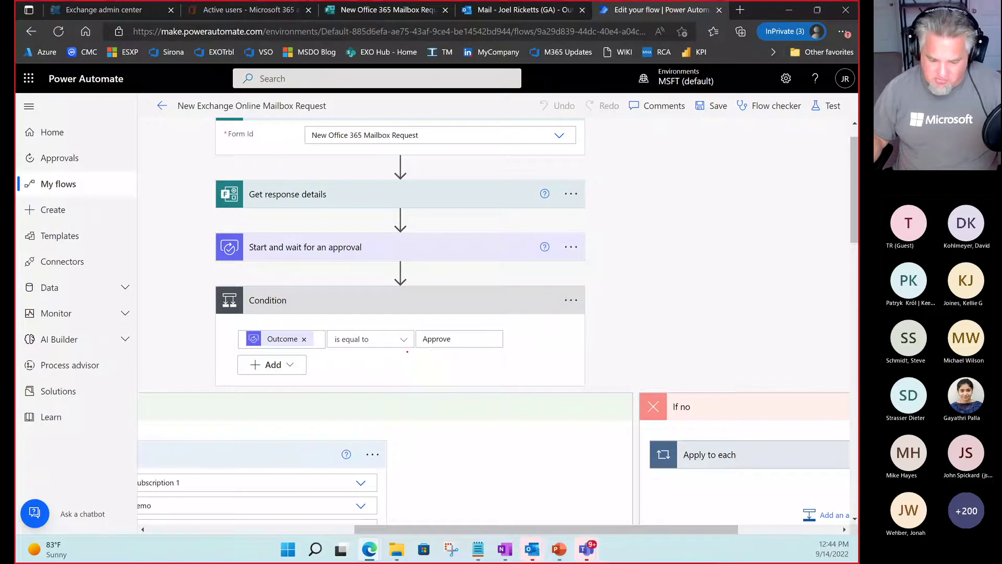
{"action": "left_click_drag", "start_coordinate": [407, 352], "coordinate": [309, 351]}
{"action": "left_click_drag", "start_coordinate": [415, 339], "coordinate": [476, 339]}
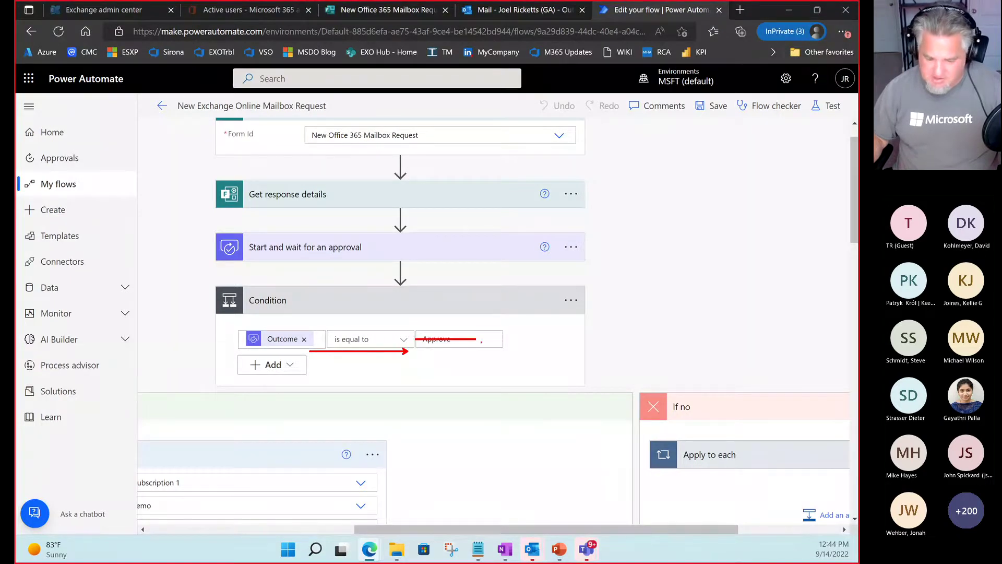
{"action": "left_click_drag", "start_coordinate": [632, 395], "coordinate": [494, 359]}
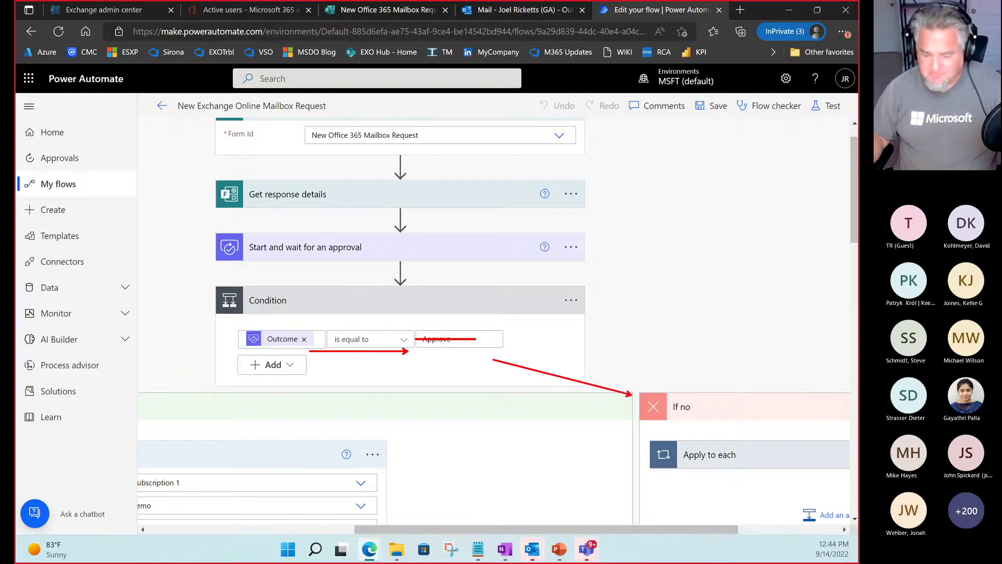
{"action": "key", "text": "Escape"}
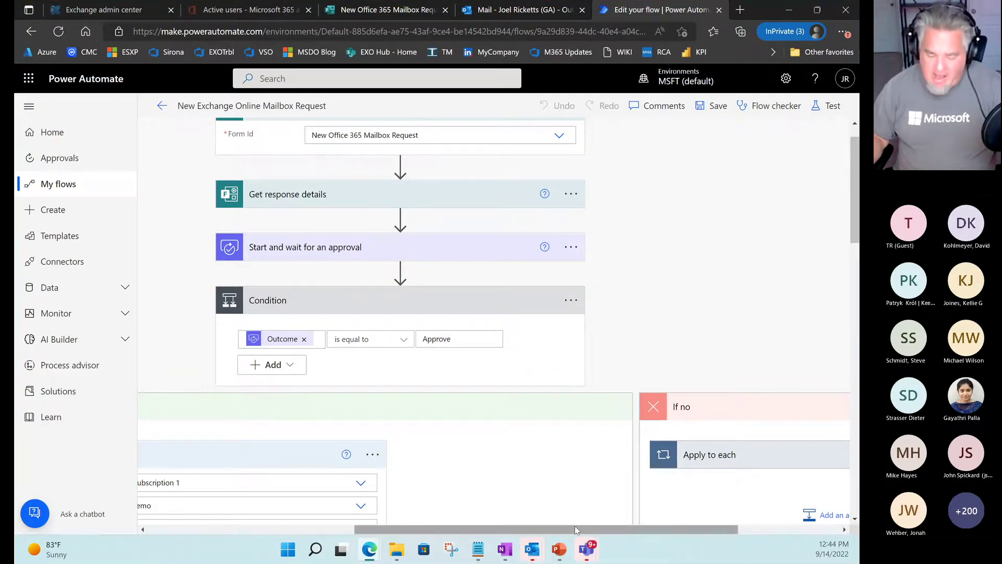
{"action": "left_click_drag", "start_coordinate": [575, 528], "coordinate": [690, 528]}
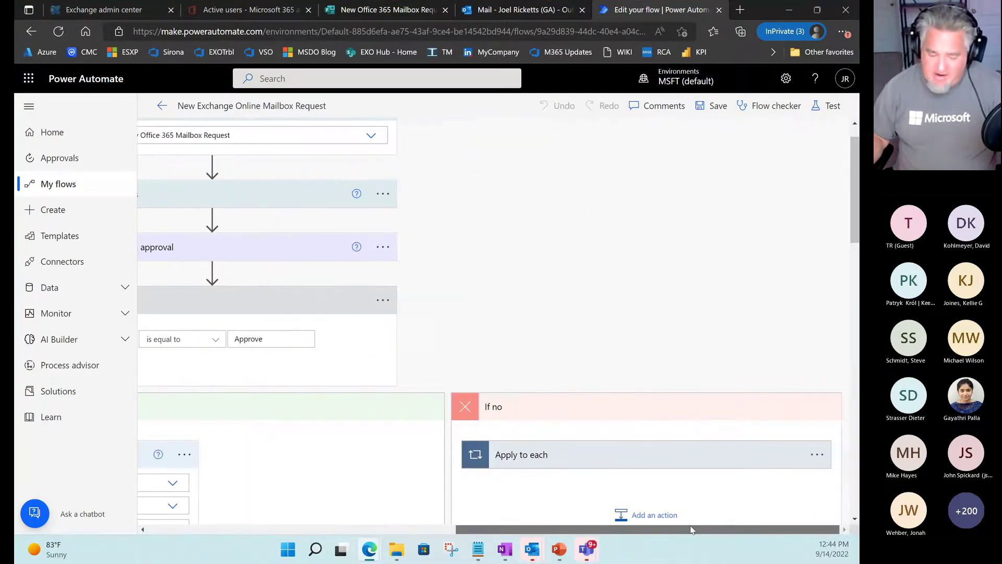
Expand the If no branch's reject email and highlight its rejection wording and Responses Comments value.
{"action": "left_click", "coordinate": [638, 454]}
{"action": "scroll", "coordinate": [593, 455], "scroll_direction": "down", "scroll_amount": 2}
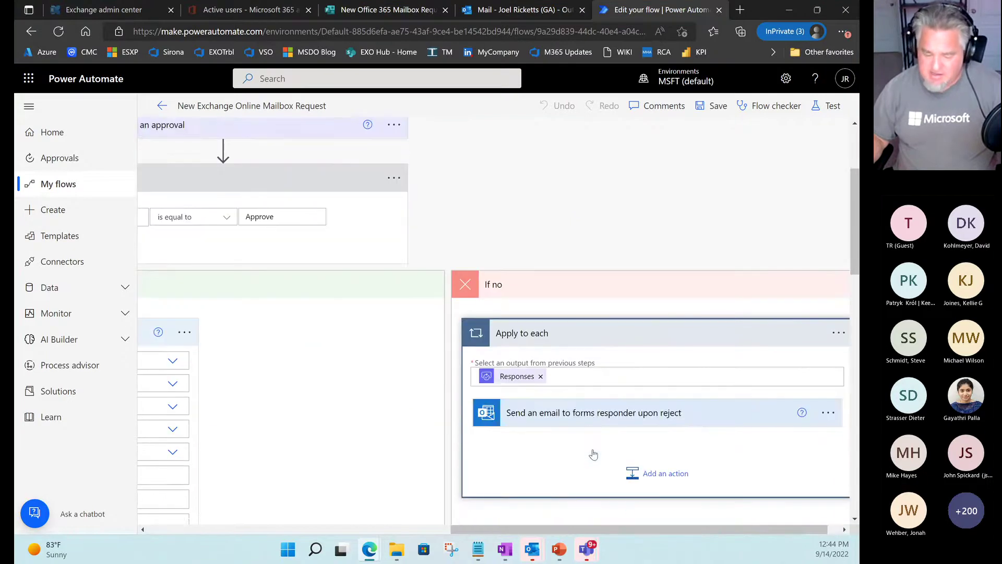
{"action": "left_click", "coordinate": [581, 422]}
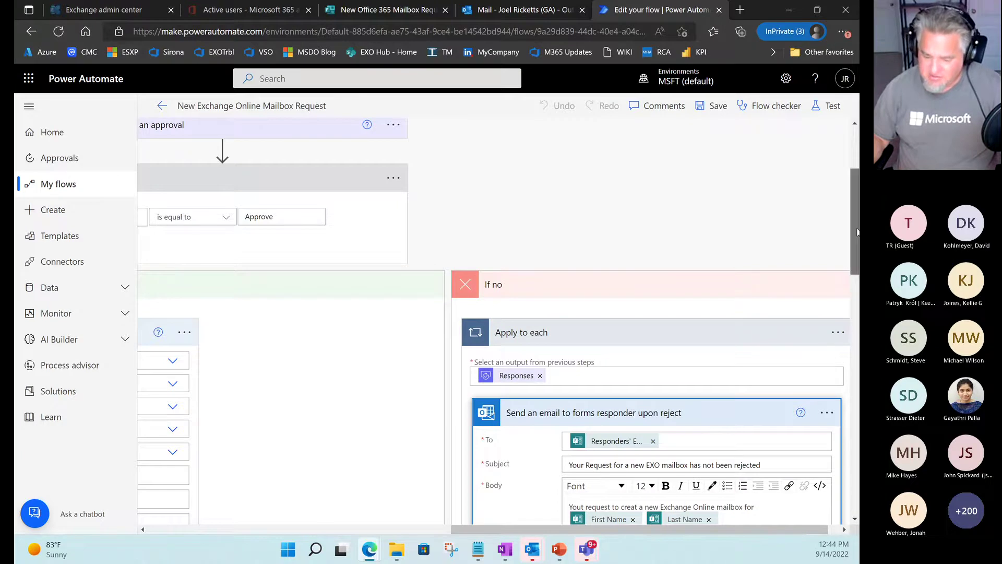
{"action": "left_click_drag", "start_coordinate": [858, 231], "coordinate": [851, 294]}
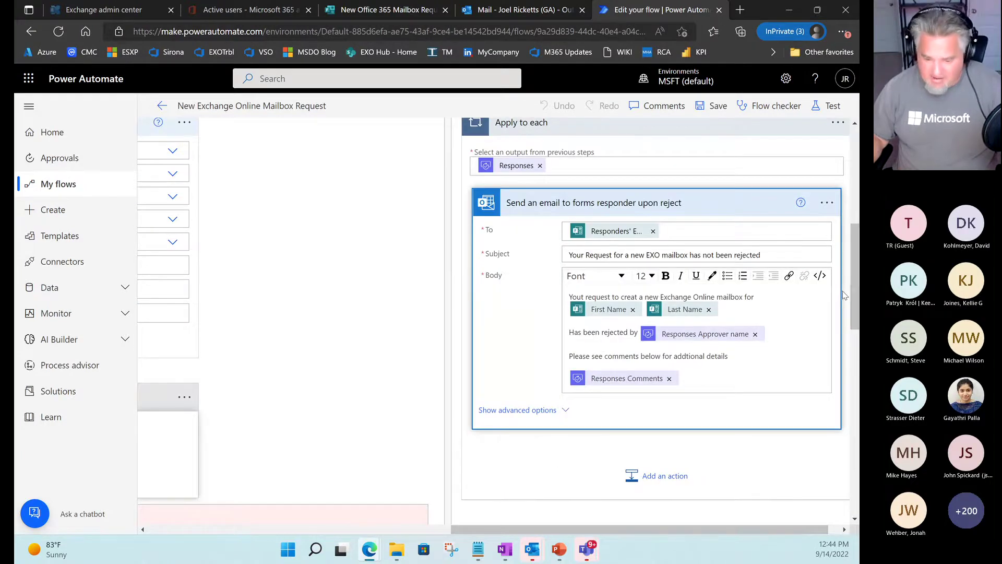
{"action": "key", "text": "ctrl+2"}
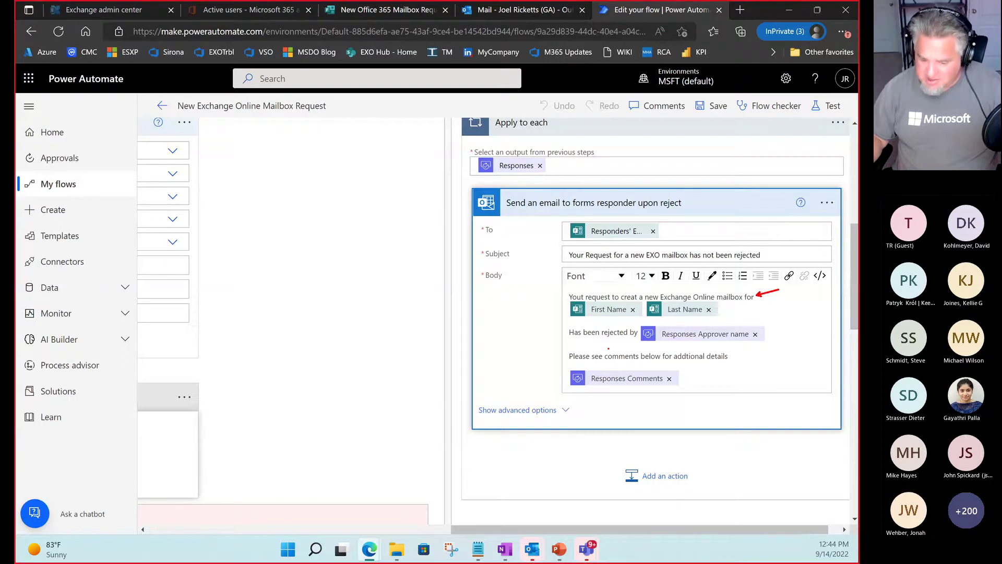
{"action": "left_click_drag", "start_coordinate": [604, 340], "coordinate": [637, 340]}
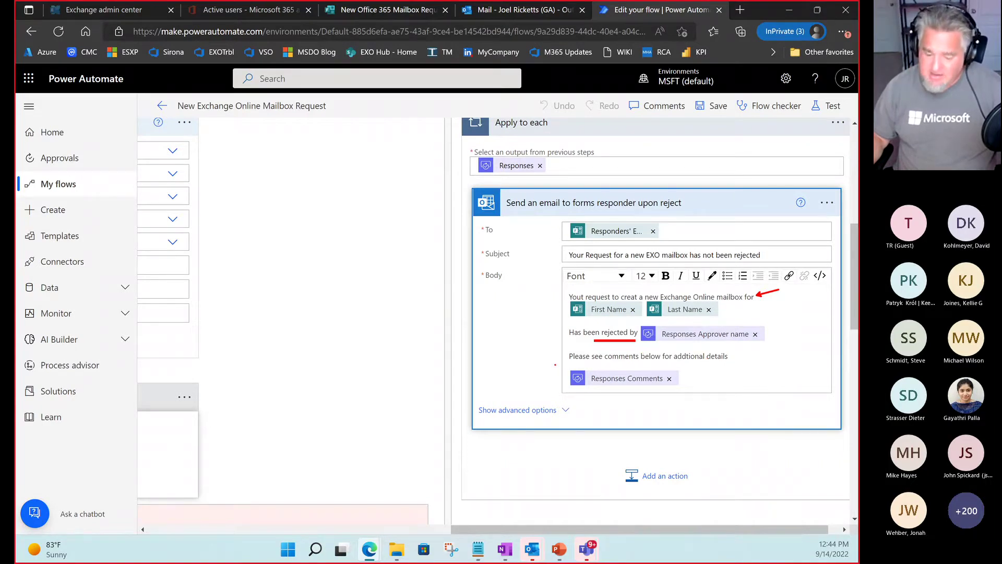
{"action": "left_click_drag", "start_coordinate": [555, 365], "coordinate": [723, 391]}
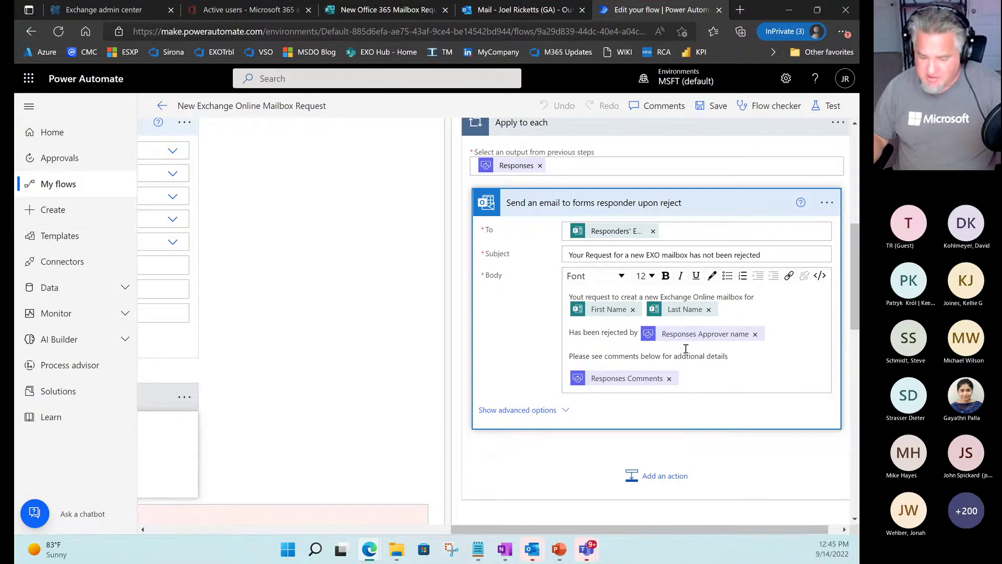
Collapse the Condition and form-response trigger steps back to the four-step view.
{"action": "scroll", "coordinate": [538, 403], "scroll_direction": "up", "scroll_amount": 1}
{"action": "scroll", "coordinate": [538, 403], "scroll_direction": "up", "scroll_amount": 5}
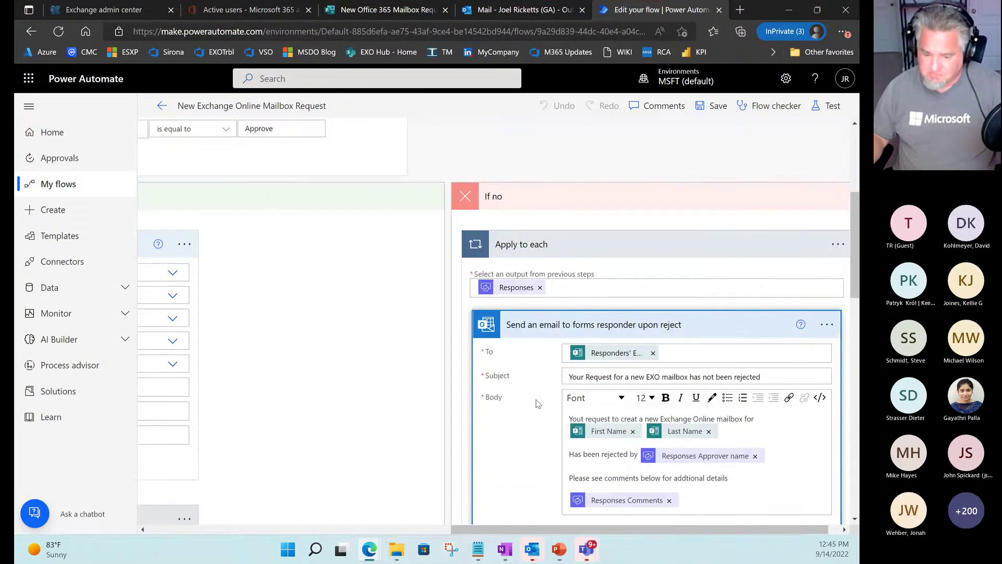
{"action": "left_click_drag", "start_coordinate": [633, 526], "coordinate": [497, 533]}
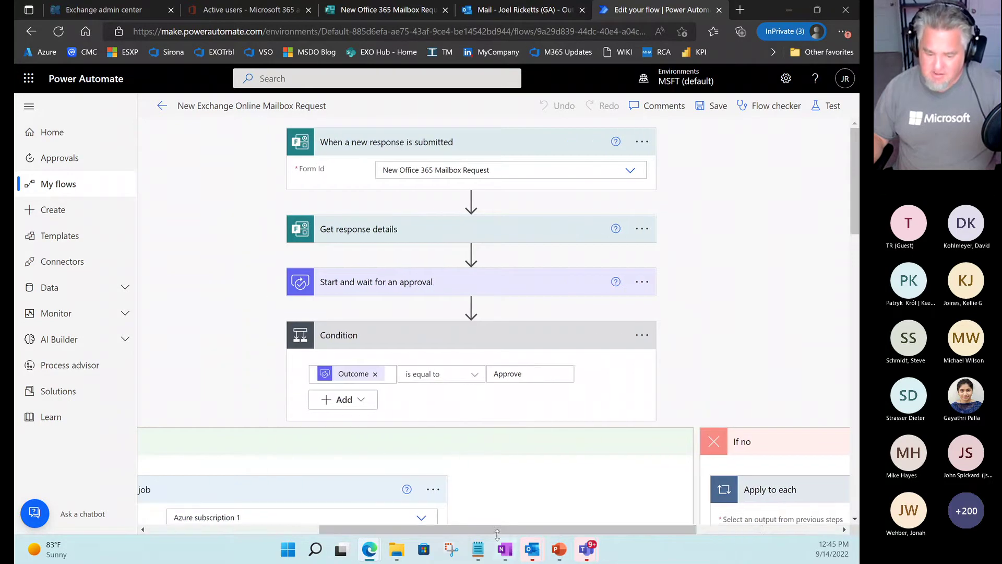
{"action": "left_click", "coordinate": [437, 337]}
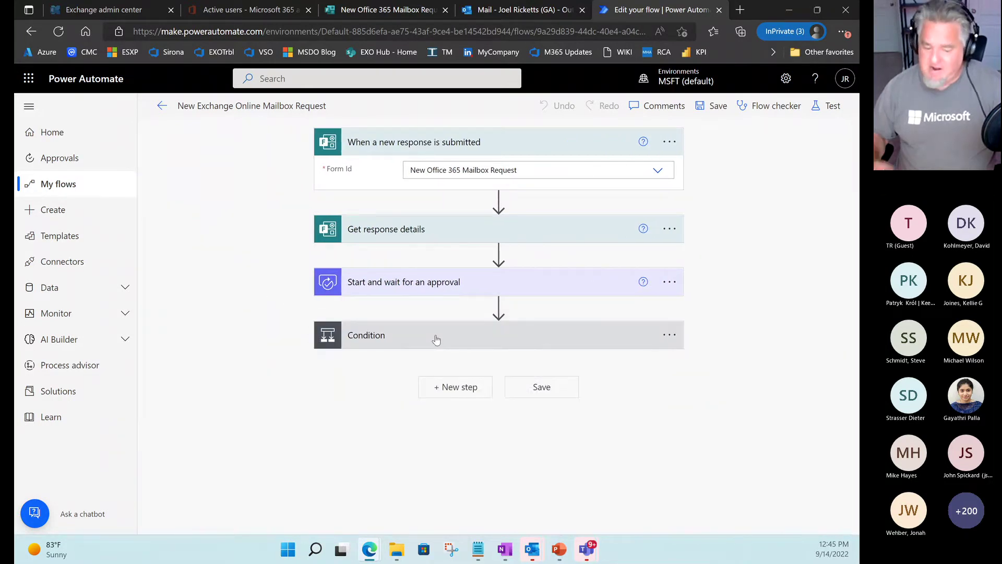
{"action": "left_click", "coordinate": [460, 144]}
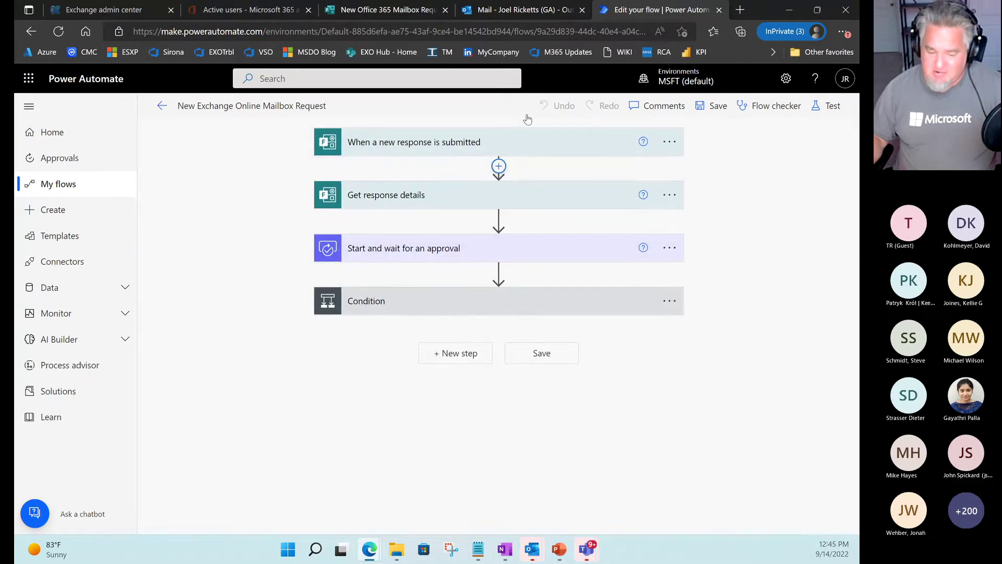
Enter the new user's first and last name on the mailbox request form.
{"action": "left_click", "coordinate": [381, 13]}
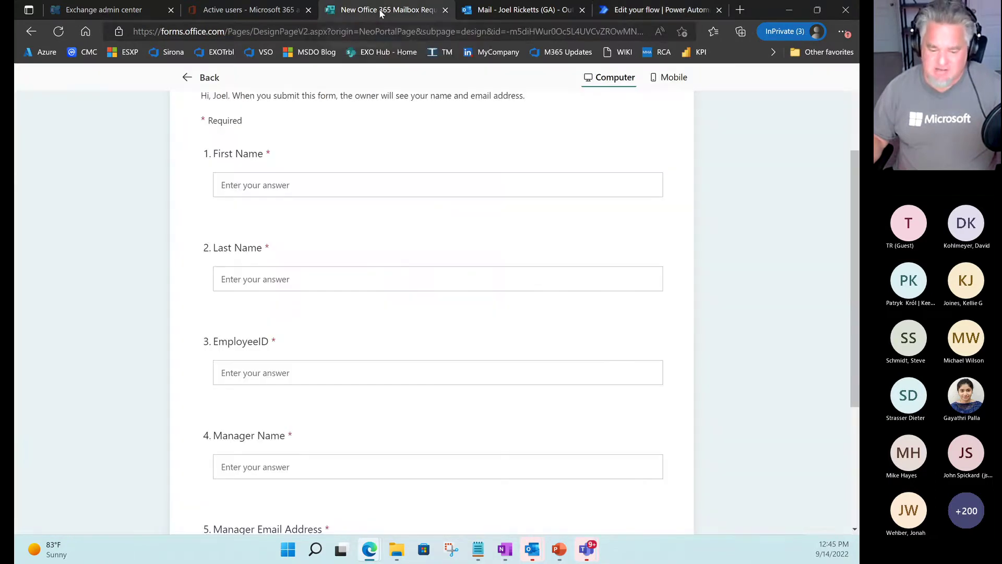
{"action": "scroll", "coordinate": [797, 283], "scroll_direction": "up", "scroll_amount": 3}
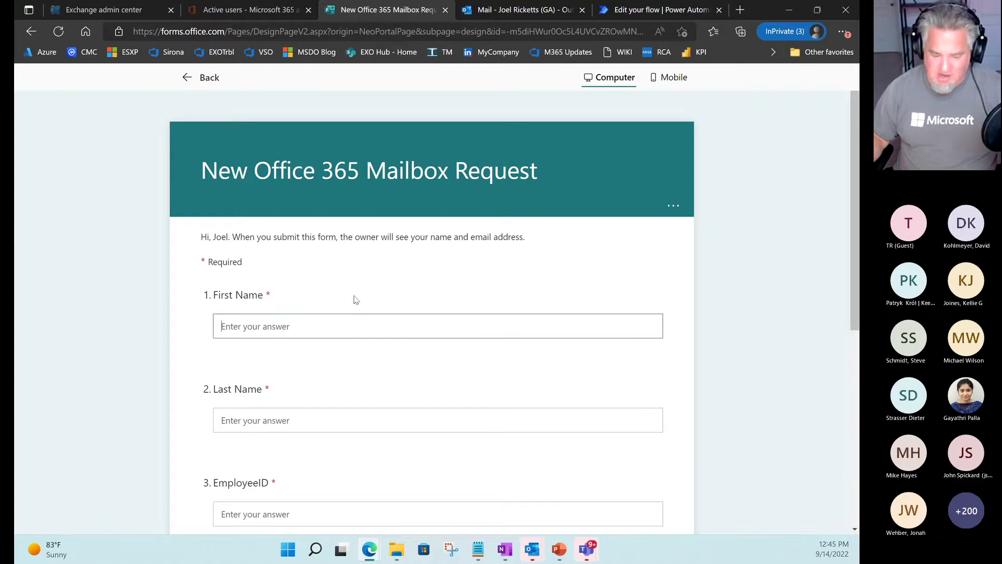
{"action": "type", "text": "MEC"}
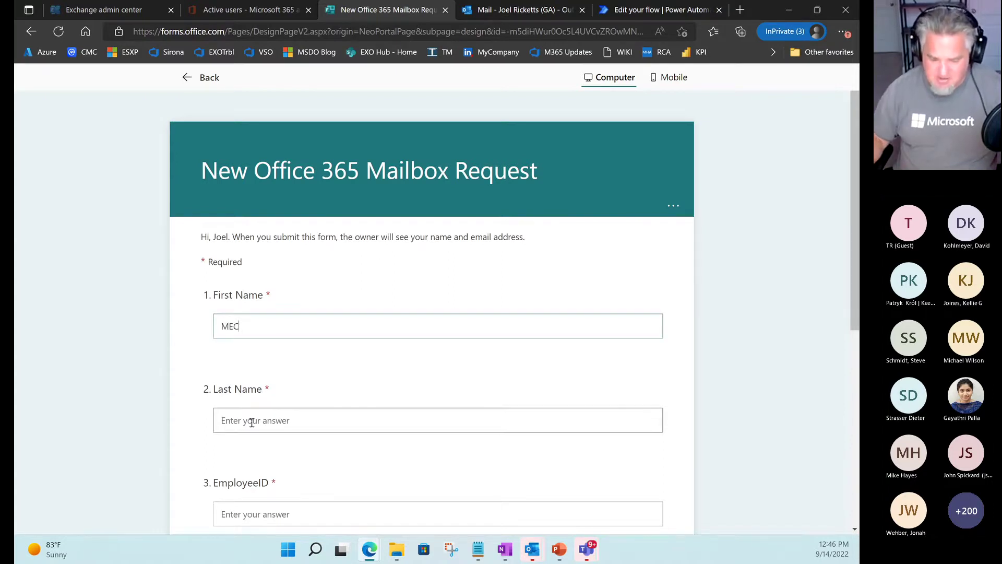
{"action": "left_click", "coordinate": [295, 412]}
{"action": "type", "text": "Te"}
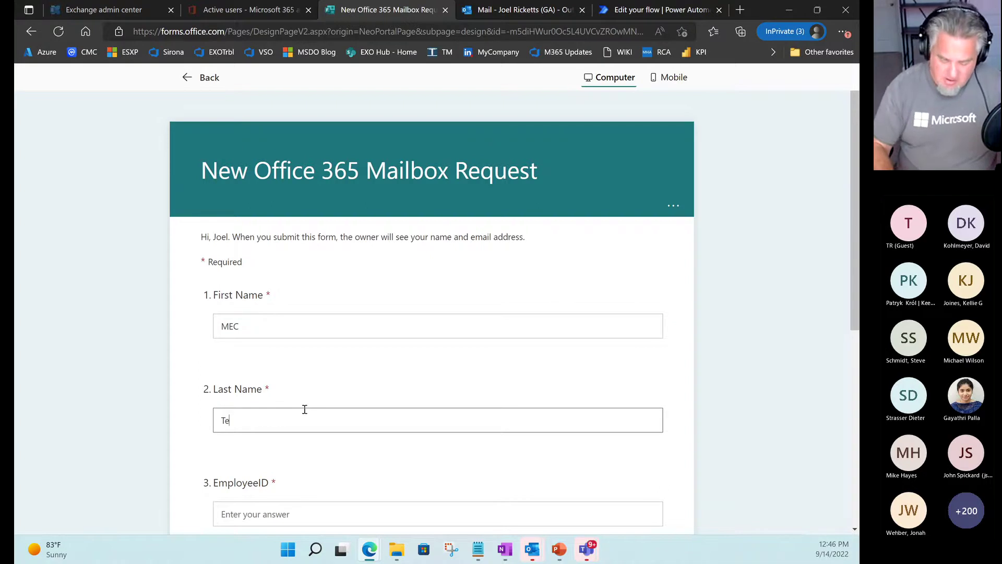
{"action": "type", "text": "chni"}
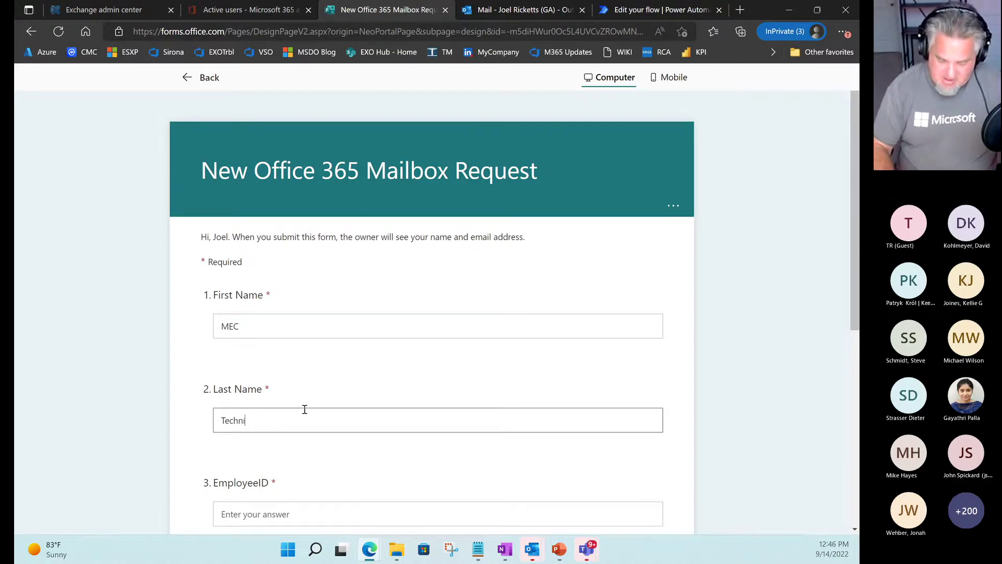
{"action": "type", "text": "calAirl"}
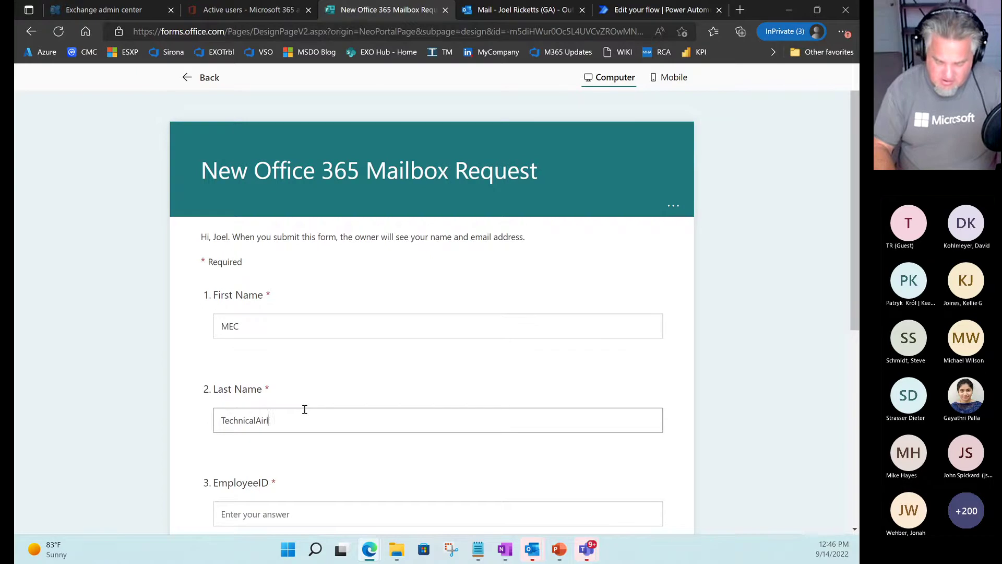
{"action": "type", "text": "ift"}
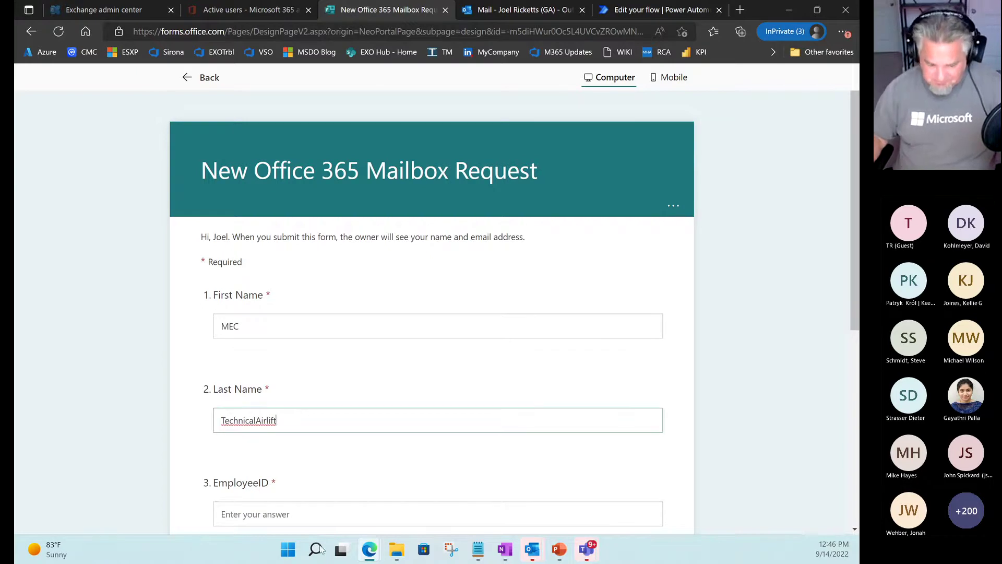
Fill in the employee ID, the manager's name and the manager's e-mail address.
{"action": "scroll", "coordinate": [321, 427], "scroll_direction": "down", "scroll_amount": 1}
{"action": "left_click", "coordinate": [261, 443]}
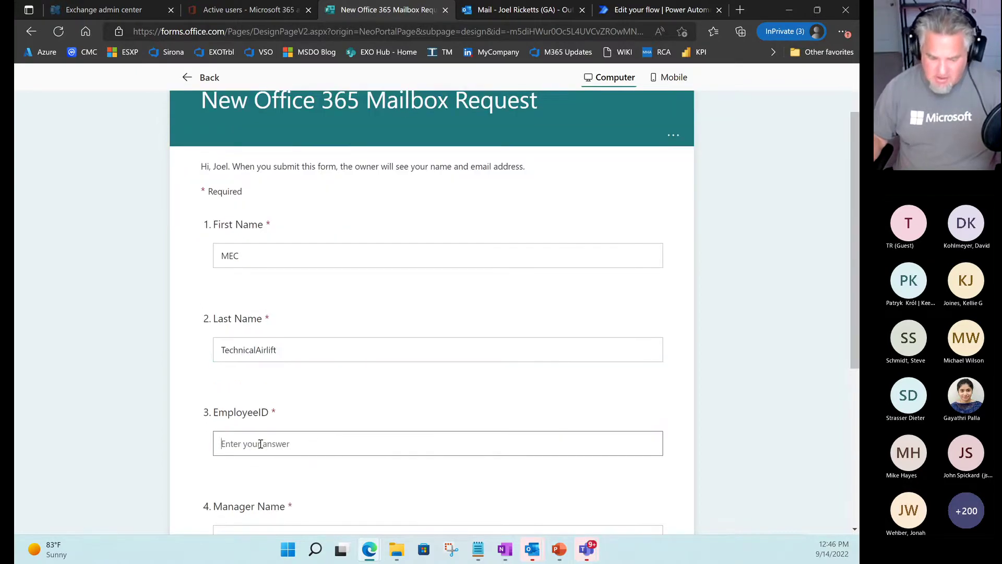
{"action": "type", "text": "12"}
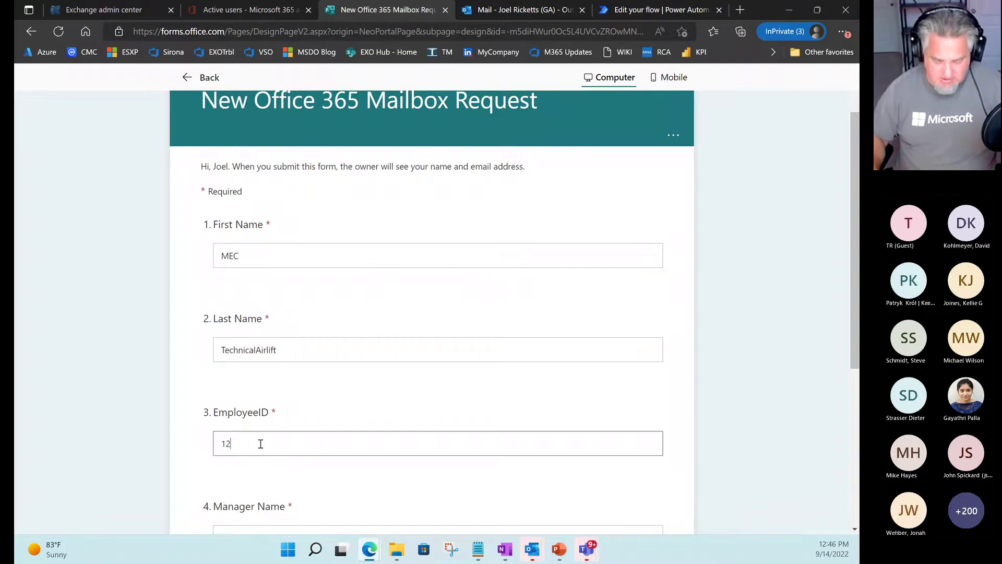
{"action": "type", "text": "345678"}
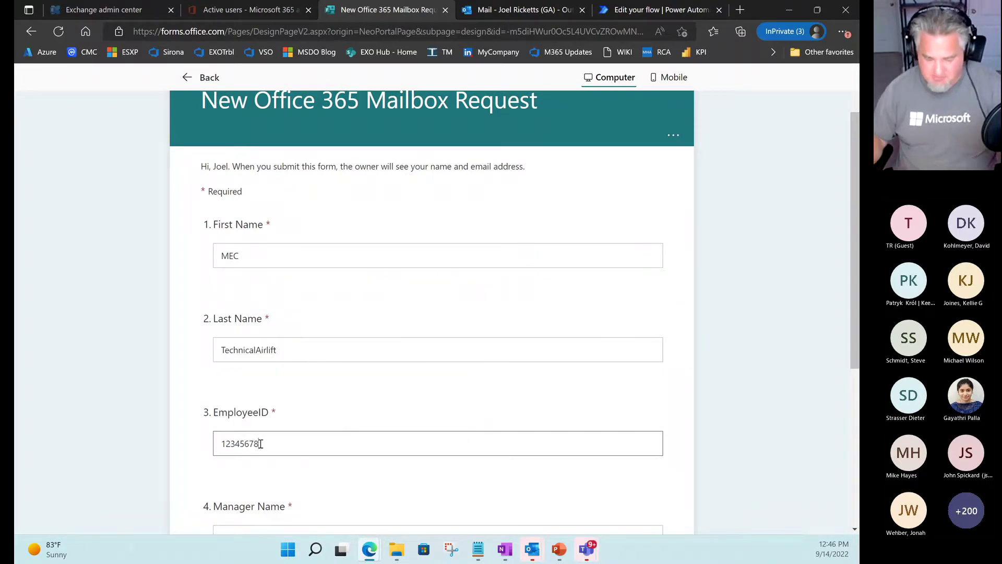
{"action": "scroll", "coordinate": [280, 444], "scroll_direction": "down", "scroll_amount": 2}
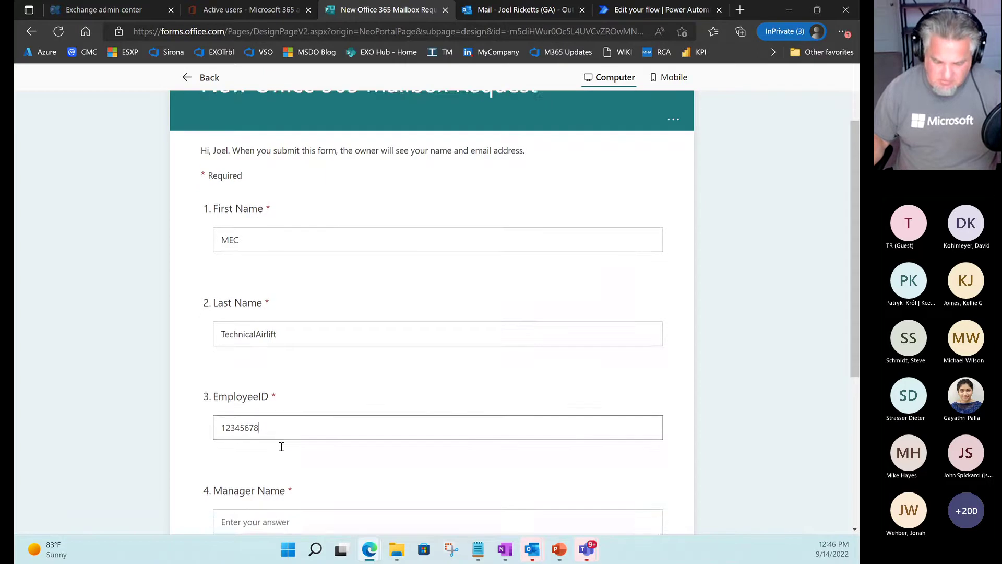
{"action": "left_click", "coordinate": [250, 398]}
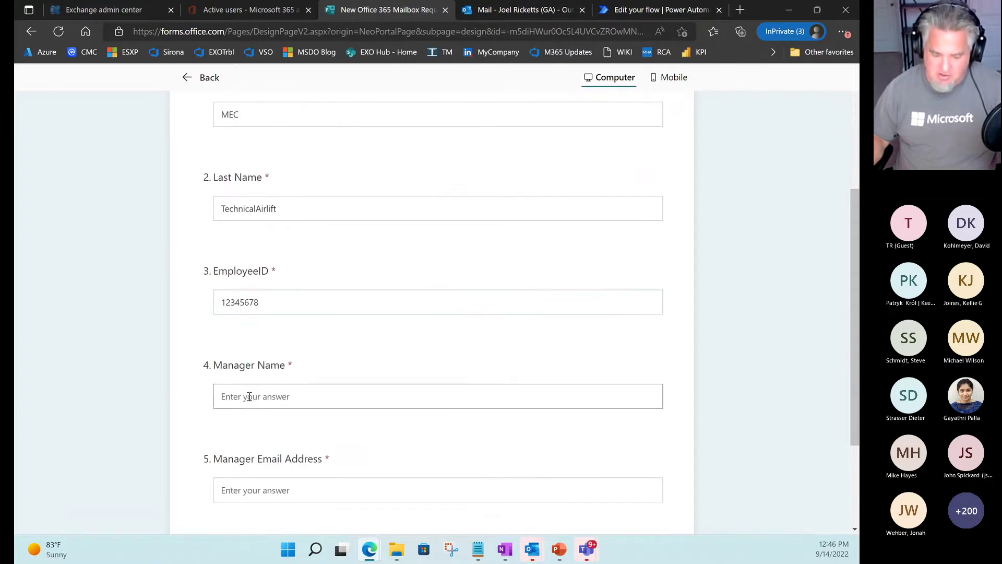
{"action": "type", "text": "D"}
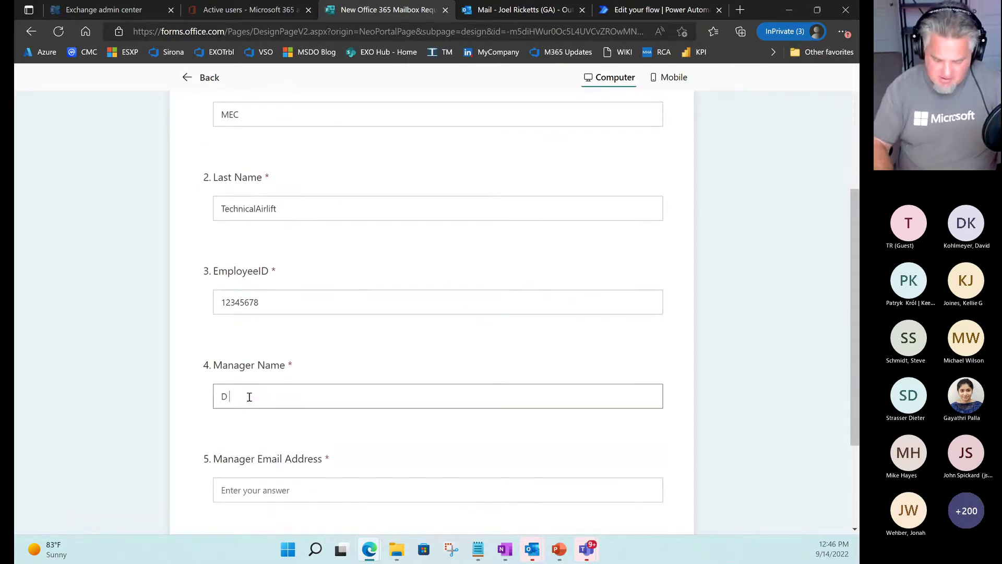
{"action": "type", "text": " Marc"}
{"action": "left_click", "coordinate": [245, 488]}
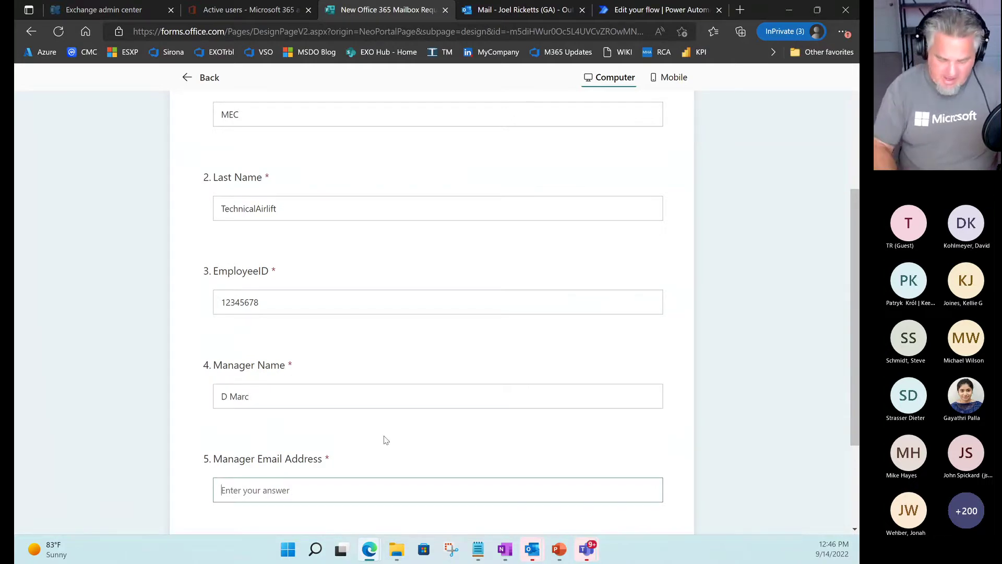
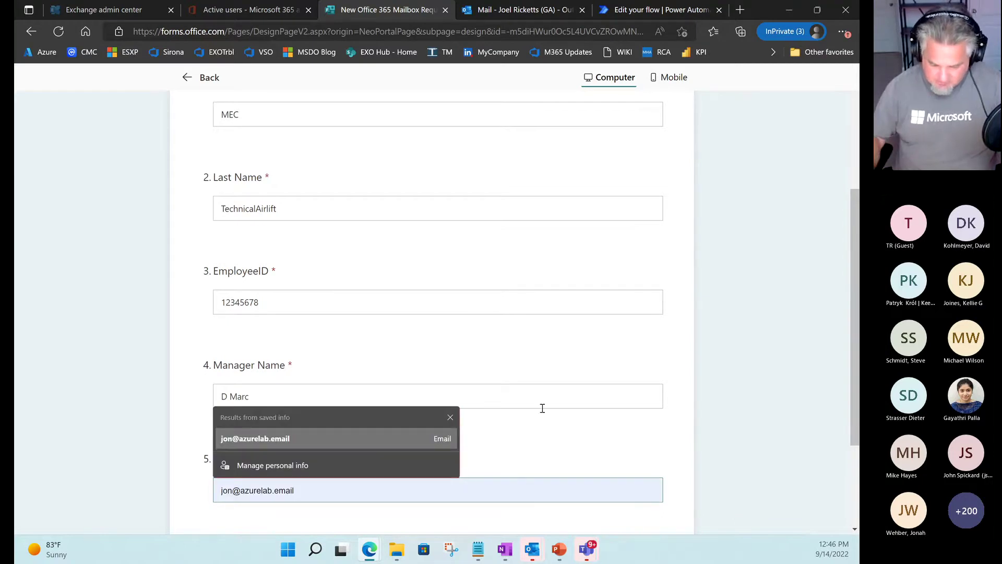
{"action": "left_click", "coordinate": [722, 423]}
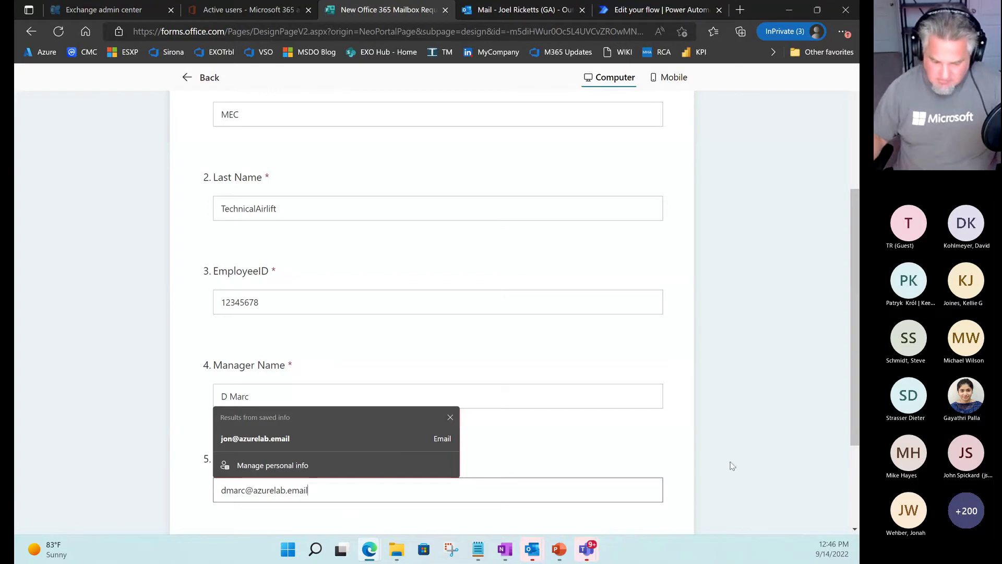
{"action": "left_click_drag", "start_coordinate": [849, 424], "coordinate": [848, 423]}
{"action": "left_click", "coordinate": [574, 392]}
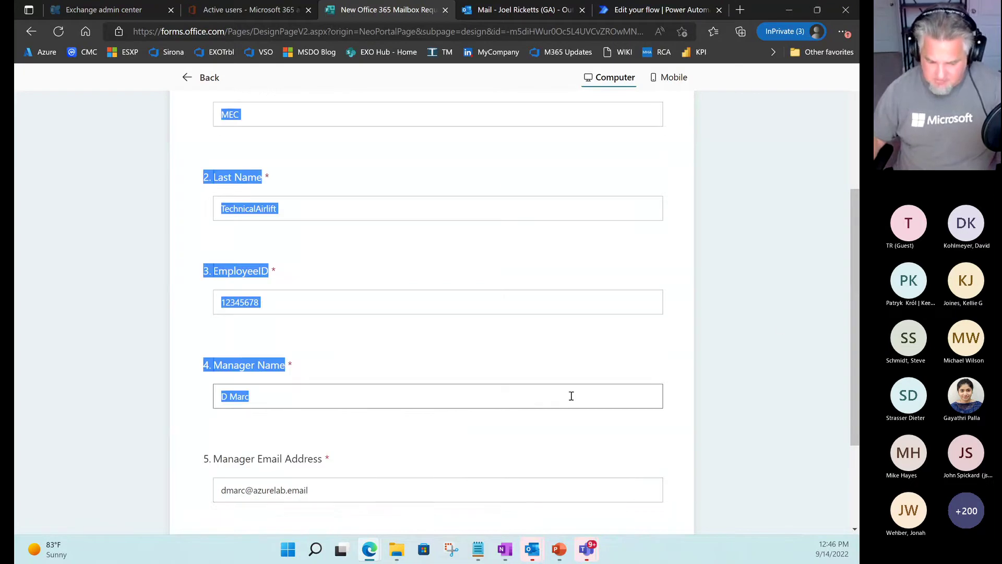
{"action": "scroll", "coordinate": [746, 392], "scroll_direction": "up", "scroll_amount": 1}
{"action": "scroll", "coordinate": [746, 391], "scroll_direction": "up", "scroll_amount": 3}
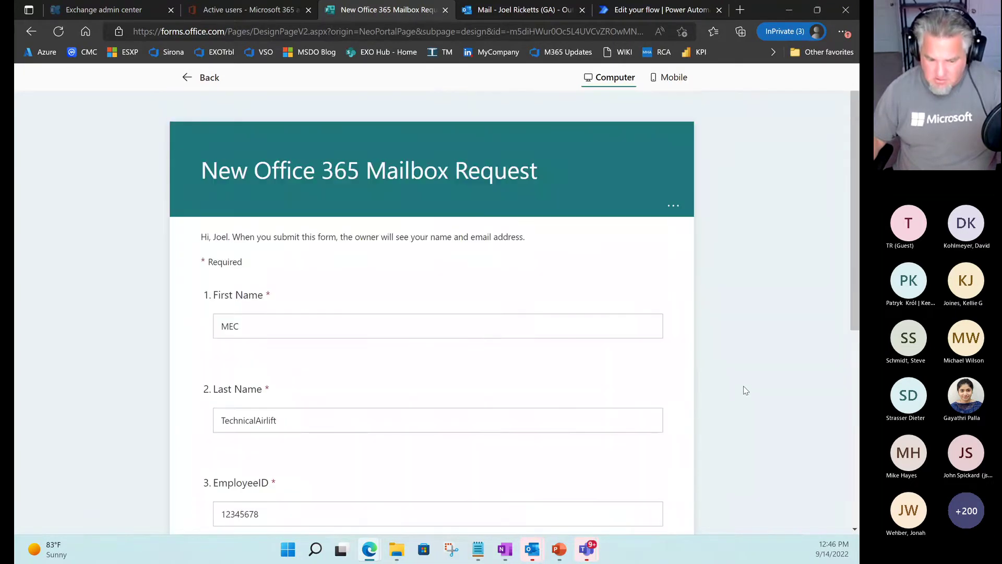
Refresh the Microsoft 365 Active users list, which shows nine accounts.
{"action": "left_click", "coordinate": [228, 13]}
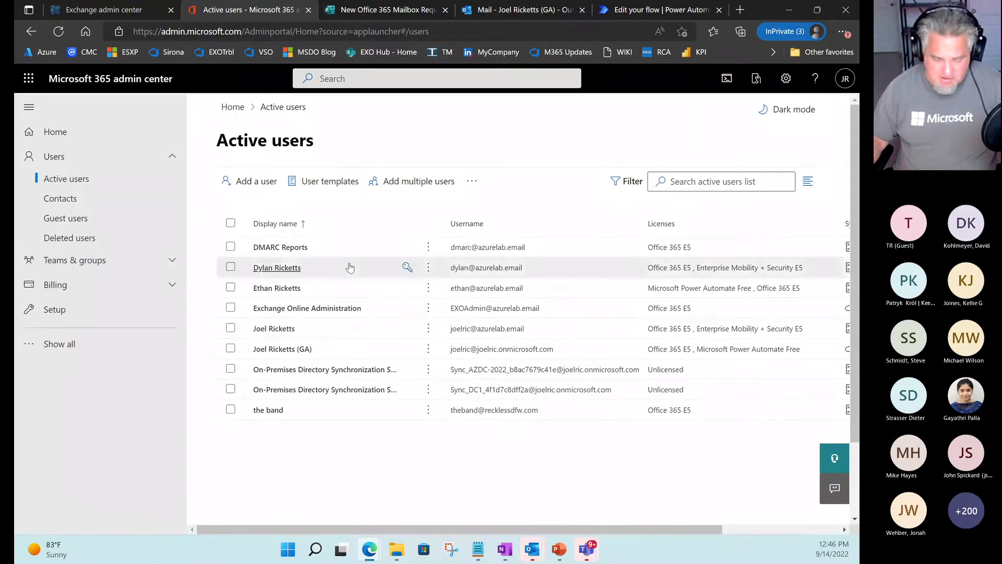
{"action": "left_click", "coordinate": [472, 180]}
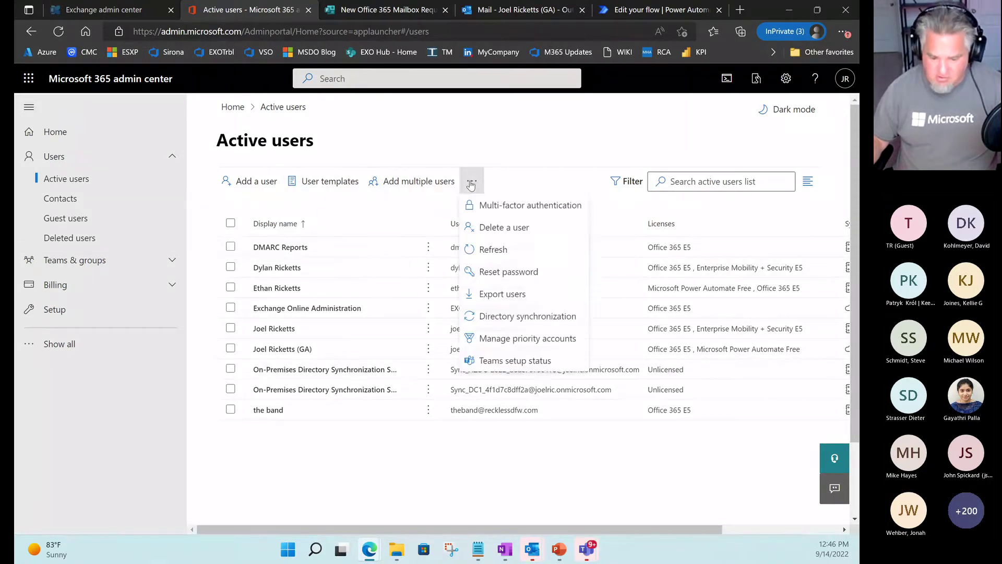
{"action": "left_click", "coordinate": [493, 250]}
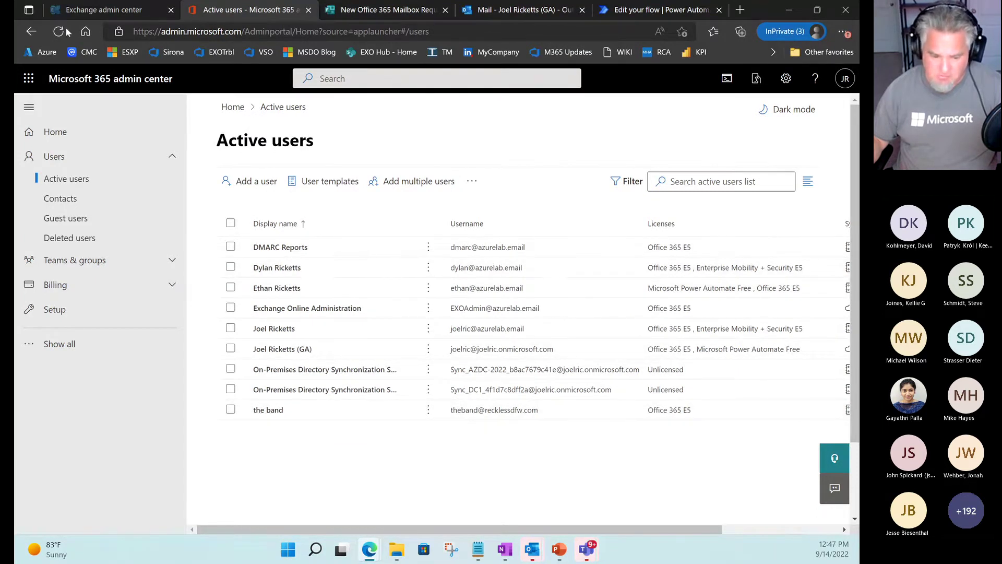
Reload the Exchange admin center mailbox list, which shows 7 mailboxes.
{"action": "left_click", "coordinate": [85, 12]}
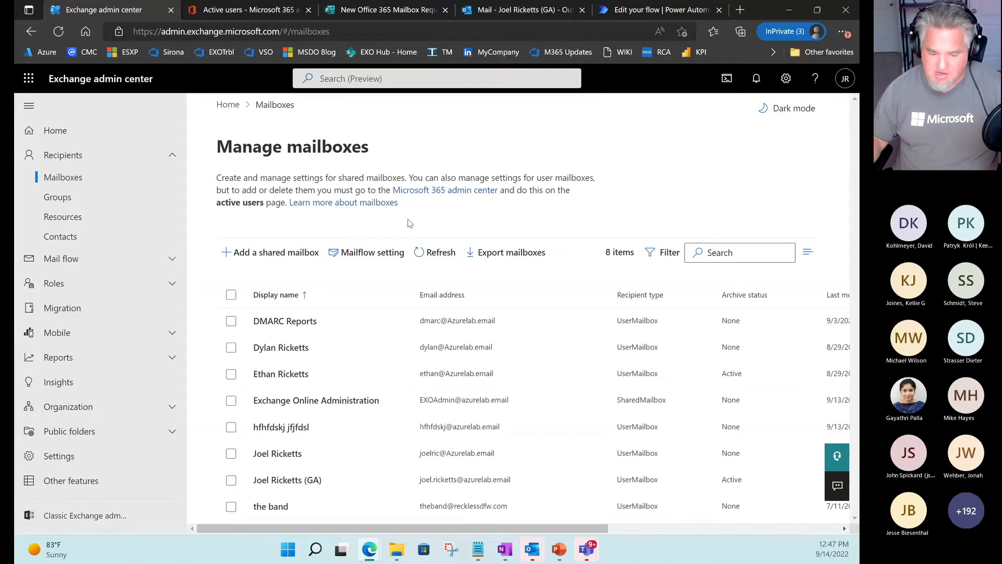
{"action": "left_click", "coordinate": [432, 255]}
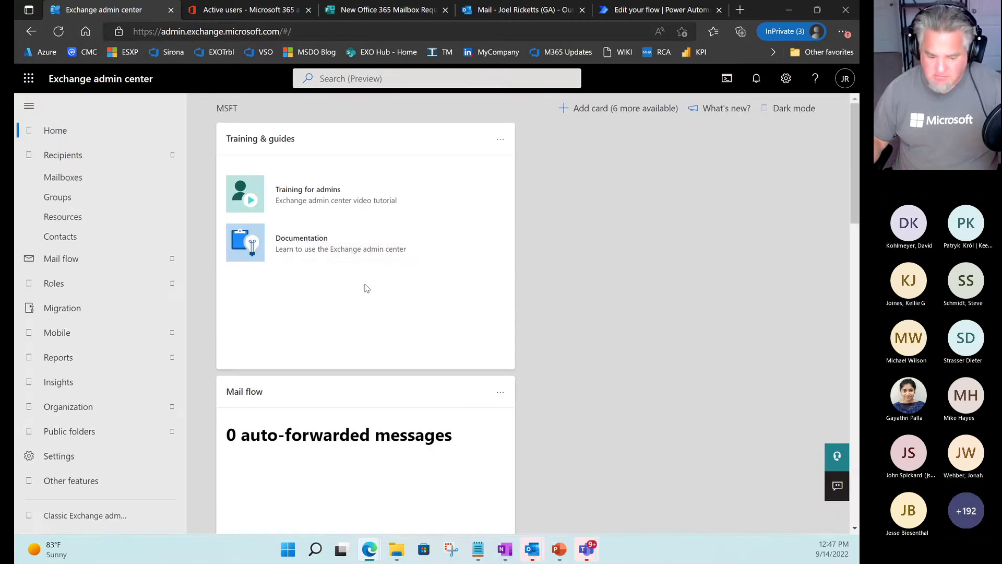
{"action": "left_click", "coordinate": [58, 177]}
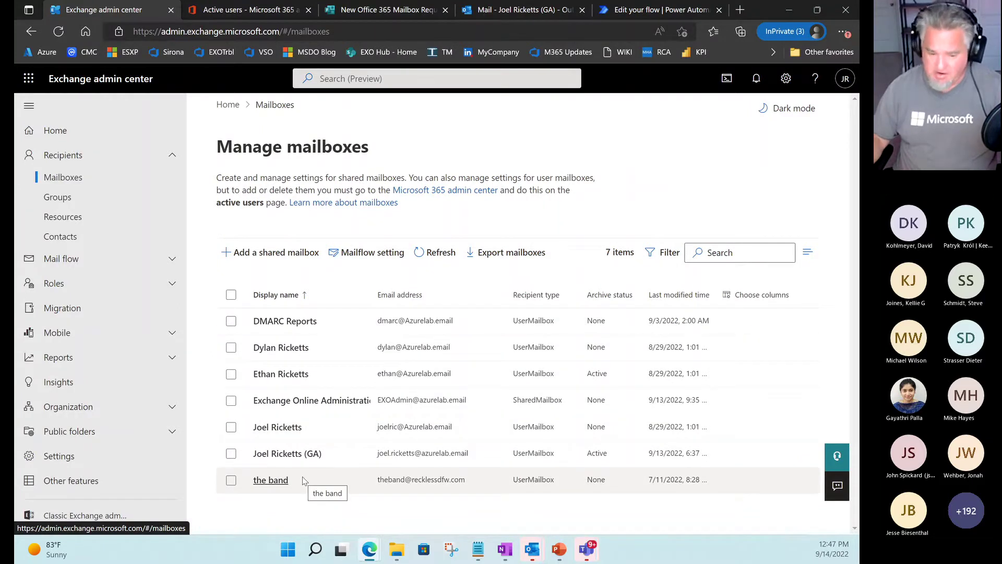
Submit the completed mailbox request form and return to the flow editor.
{"action": "left_click", "coordinate": [413, 10]}
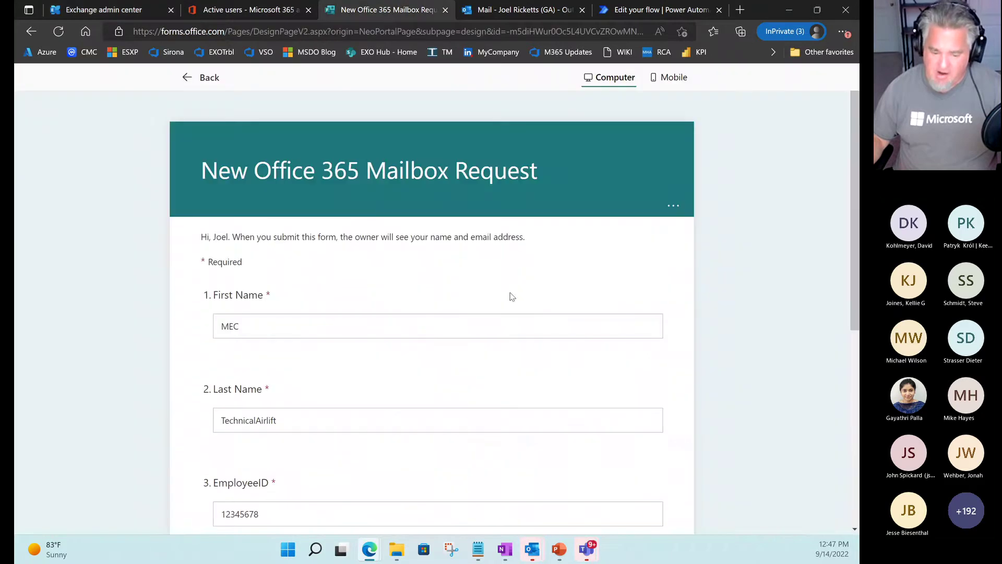
{"action": "scroll", "coordinate": [717, 353], "scroll_direction": "down", "scroll_amount": 7}
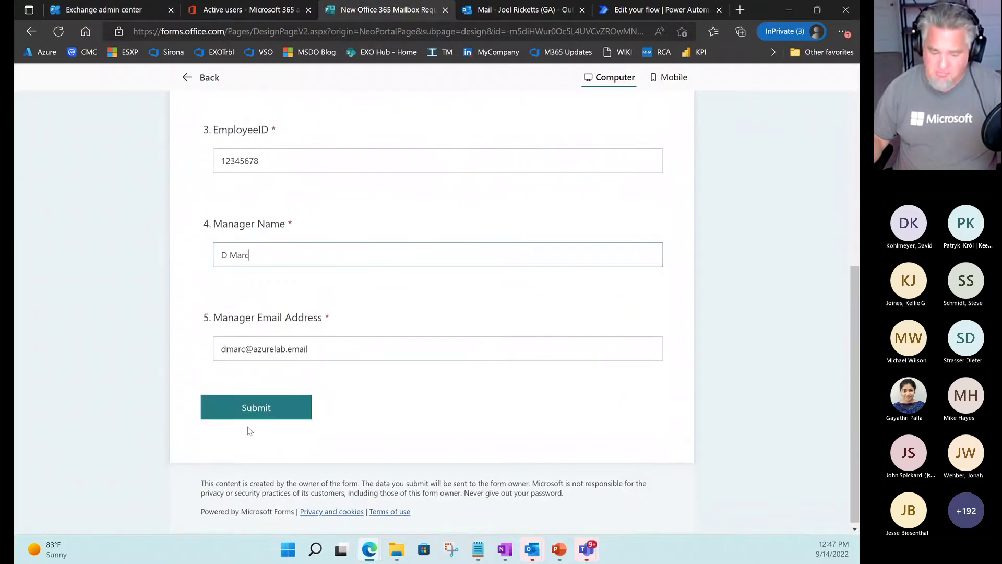
{"action": "left_click", "coordinate": [259, 412]}
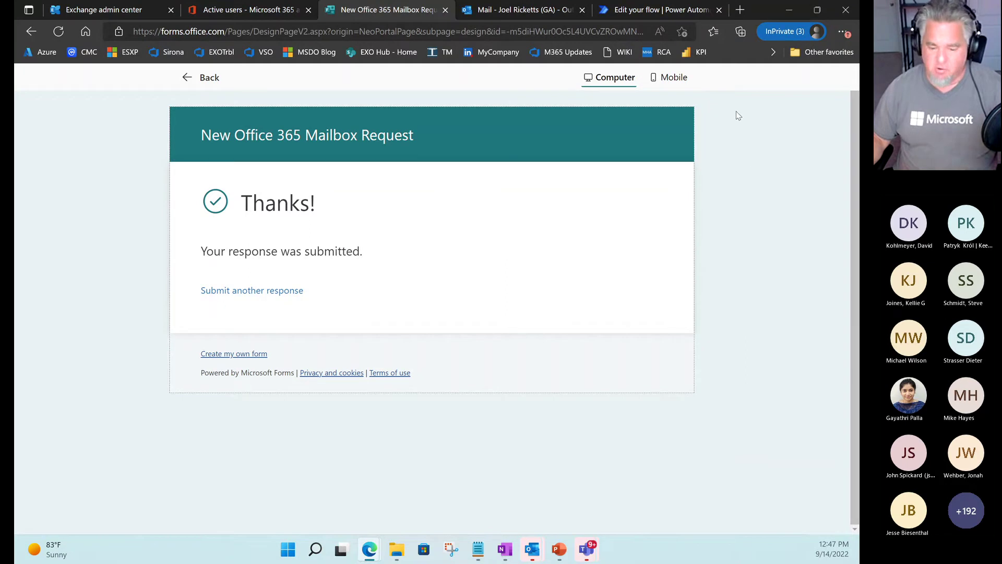
{"action": "left_click", "coordinate": [647, 16]}
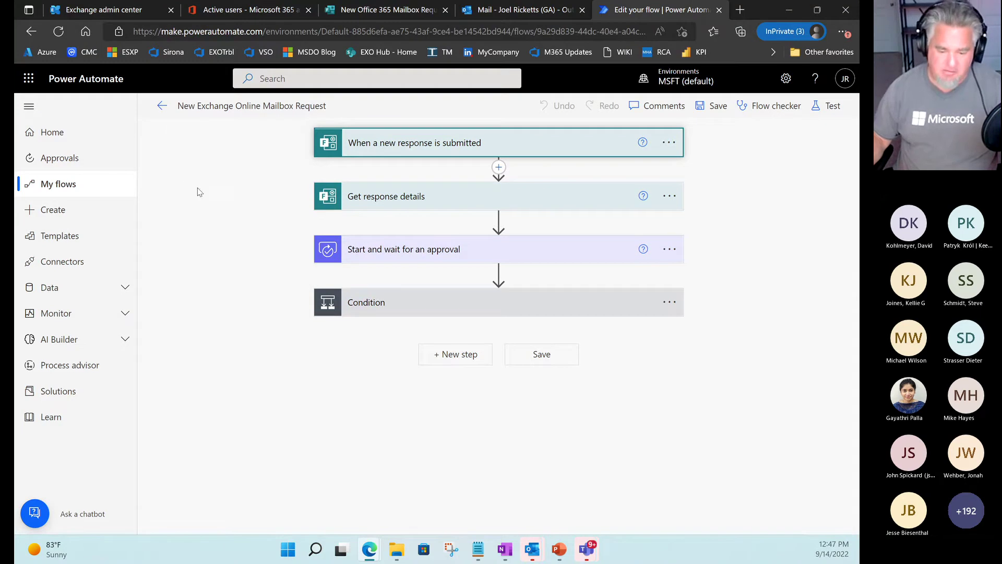
Go back to the flow's run history and mark the newest run showing Running.
{"action": "left_click", "coordinate": [162, 107]}
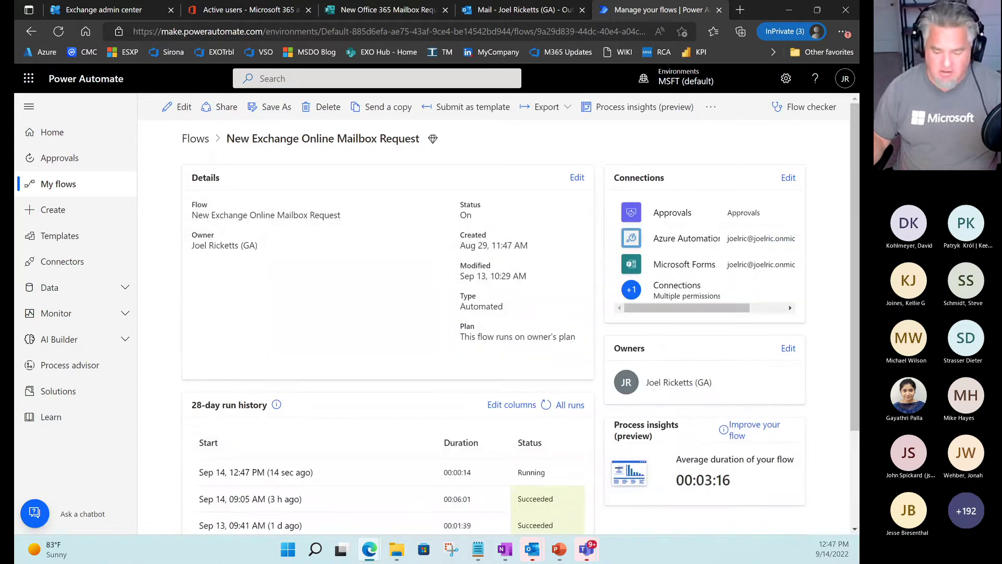
{"action": "scroll", "coordinate": [332, 340], "scroll_direction": "down", "scroll_amount": 2}
{"action": "scroll", "coordinate": [332, 340], "scroll_direction": "down", "scroll_amount": 1}
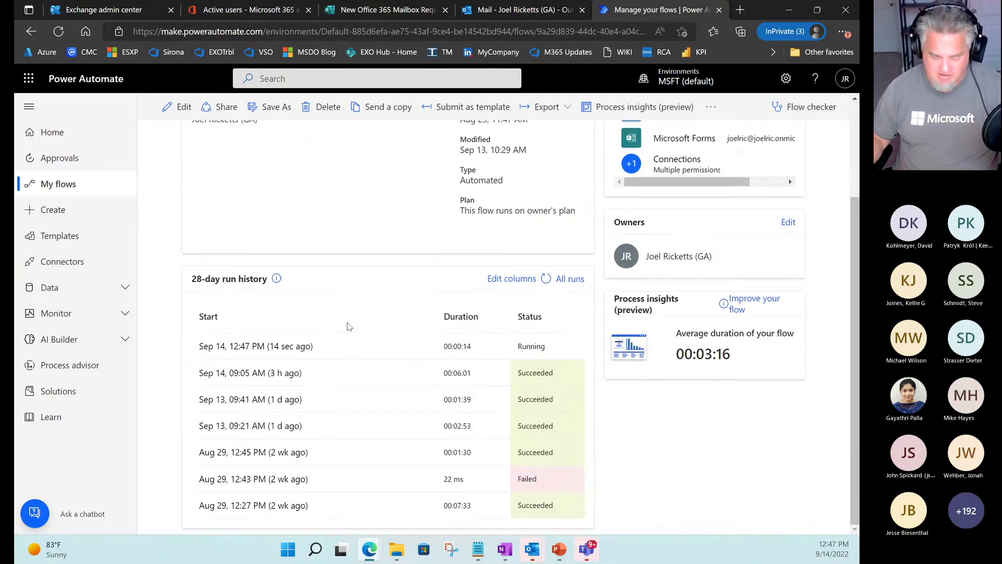
{"action": "key", "text": "ctrl+2"}
{"action": "mouse_move", "coordinate": [178, 330]}
{"action": "left_mouse_down"}
{"action": "mouse_move", "coordinate": [535, 365]}
{"action": "mouse_move", "coordinate": [602, 360]}
{"action": "left_mouse_up"}
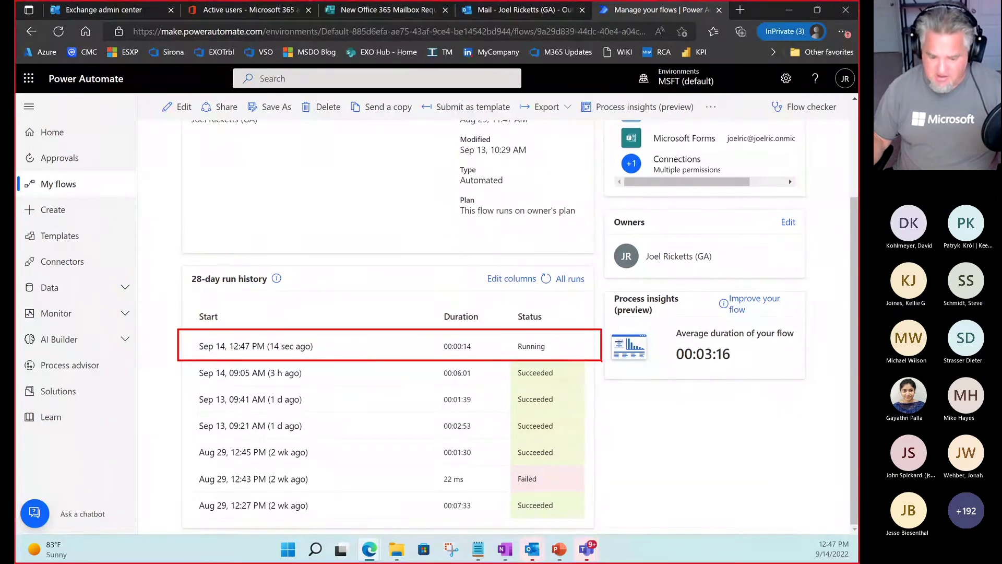
{"action": "left_click_drag", "start_coordinate": [509, 339], "coordinate": [576, 354]}
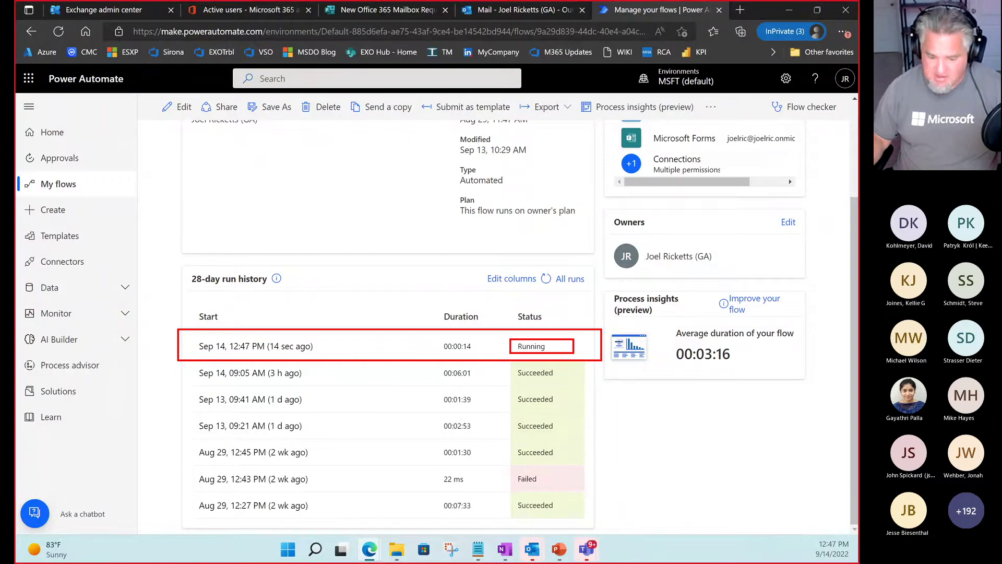
{"action": "key", "text": "Escape"}
Open the running run's details and highlight the approval step still pending.
{"action": "left_click", "coordinate": [267, 349]}
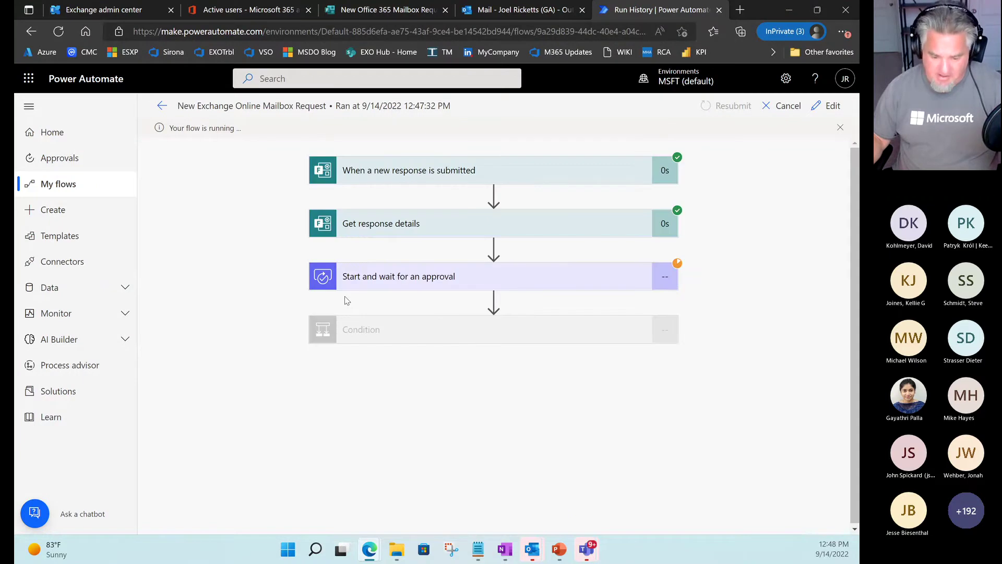
{"action": "key", "text": "ctrl+2"}
{"action": "left_click_drag", "start_coordinate": [381, 285], "coordinate": [455, 283]}
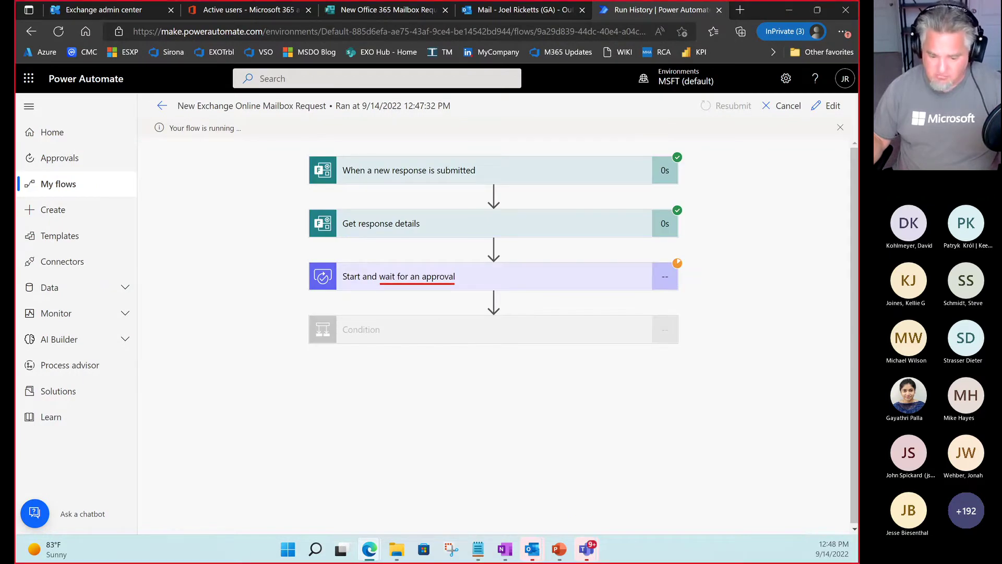
{"action": "left_click_drag", "start_coordinate": [679, 260], "coordinate": [720, 231]}
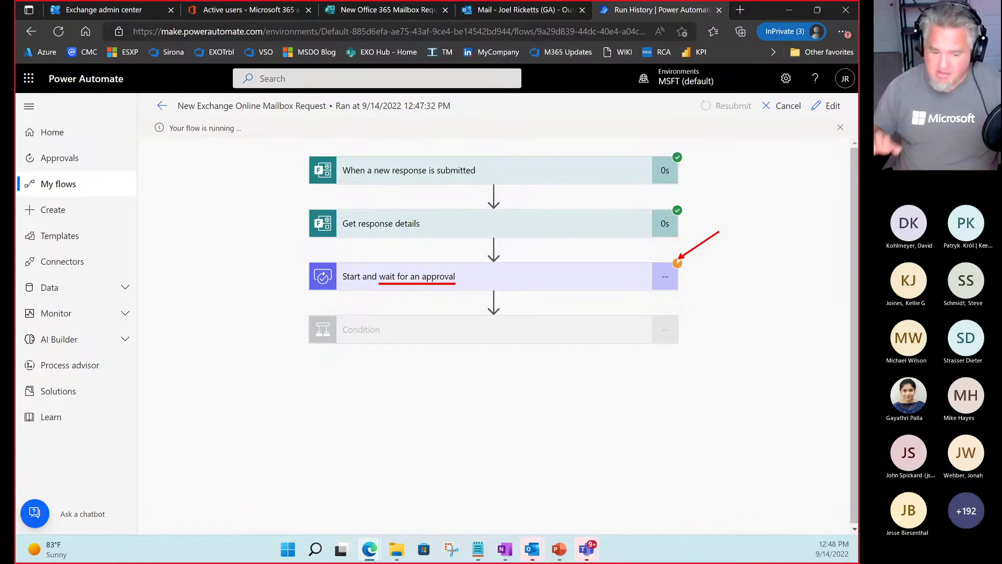
{"action": "key", "text": "Escape"}
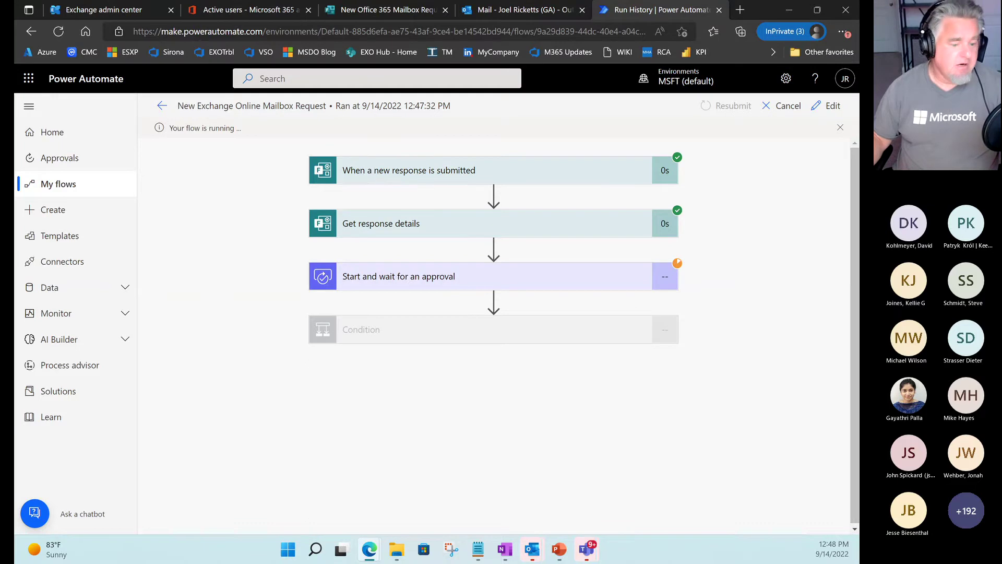
{"action": "left_click_drag", "start_coordinate": [16, 1], "coordinate": [438, 1]}
Open the New O365 mailbox request email in maximized Outlook and highlight the requested names.
{"action": "left_click_drag", "start_coordinate": [50, 2], "coordinate": [87, 112]}
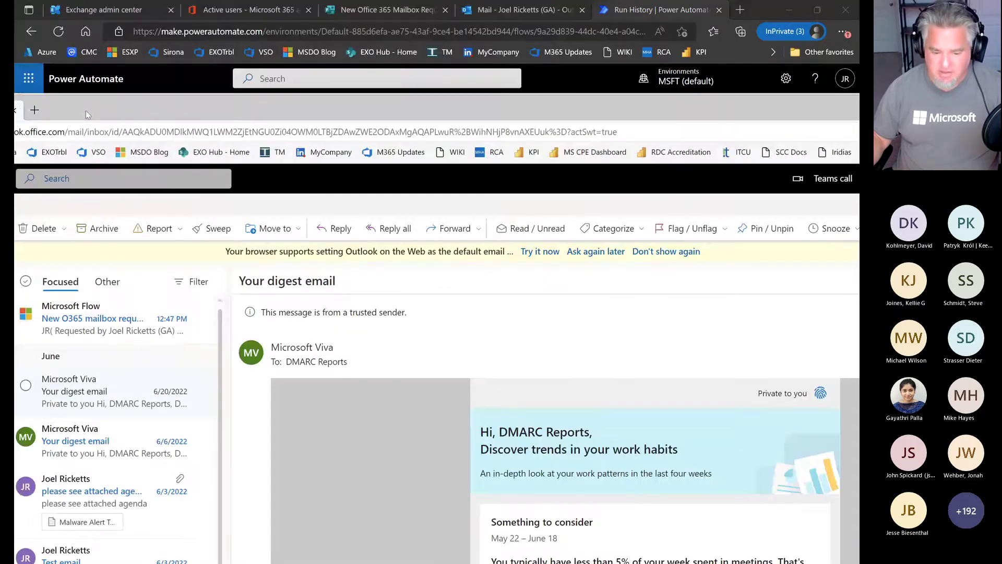
{"action": "double_click", "coordinate": [332, 118]}
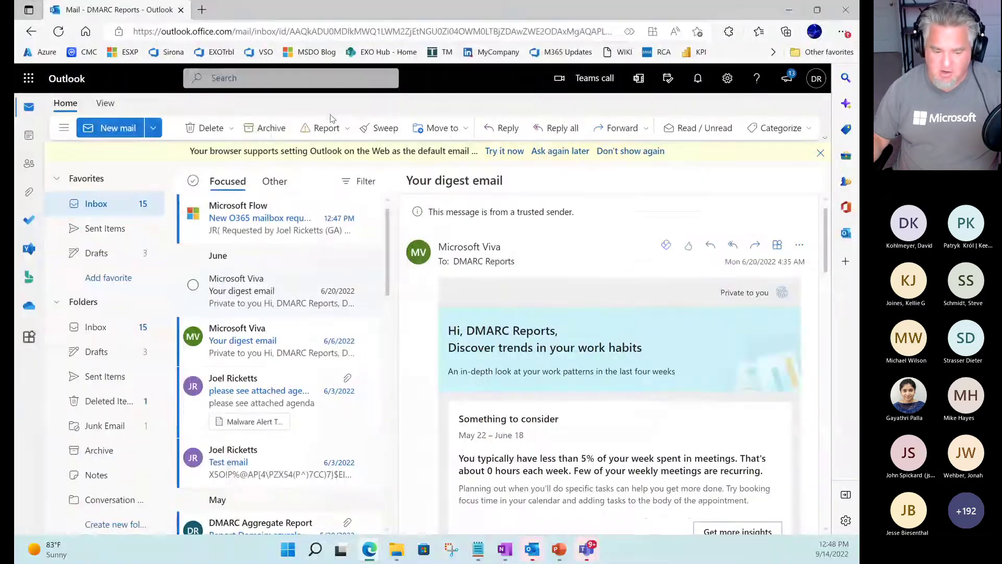
{"action": "left_click", "coordinate": [308, 219]}
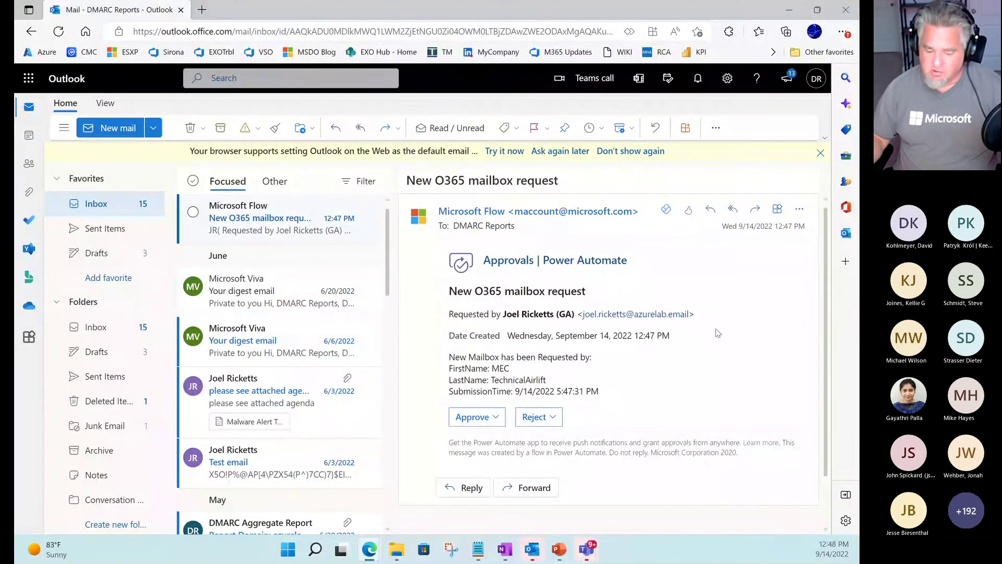
{"action": "key", "text": "ctrl+2"}
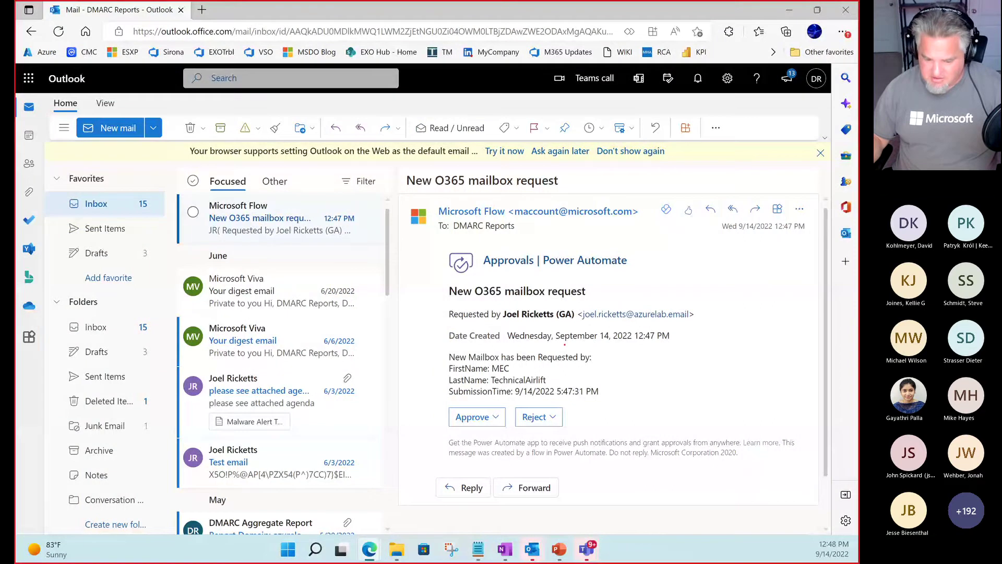
{"action": "mouse_move", "coordinate": [515, 368]}
{"action": "left_mouse_down"}
{"action": "mouse_move", "coordinate": [609, 369]}
{"action": "mouse_move", "coordinate": [614, 382]}
{"action": "mouse_move", "coordinate": [651, 382]}
{"action": "left_mouse_up"}
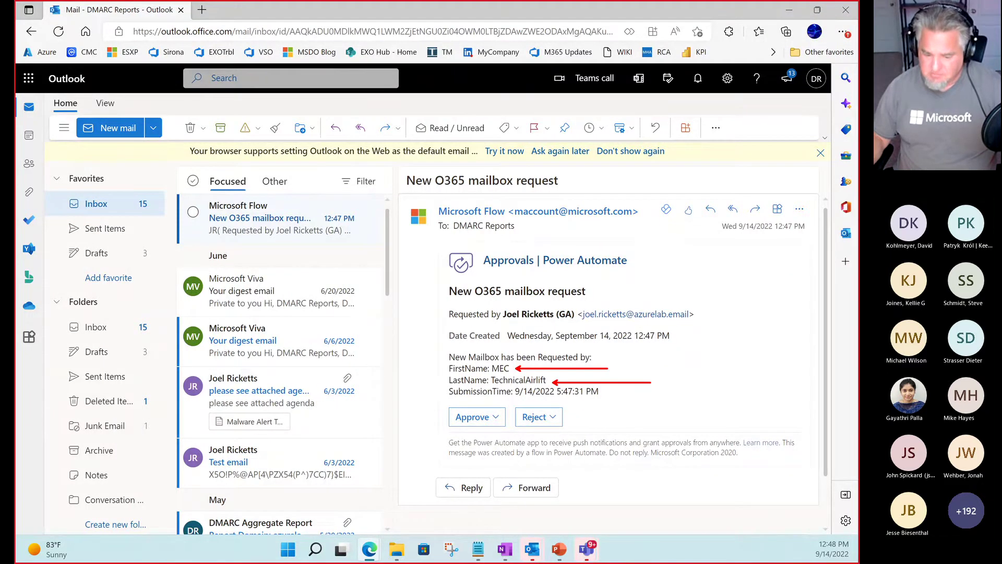
{"action": "key", "text": "Escape"}
Approve the request with the comment 'Approved!' and submit the response.
{"action": "left_click", "coordinate": [474, 417]}
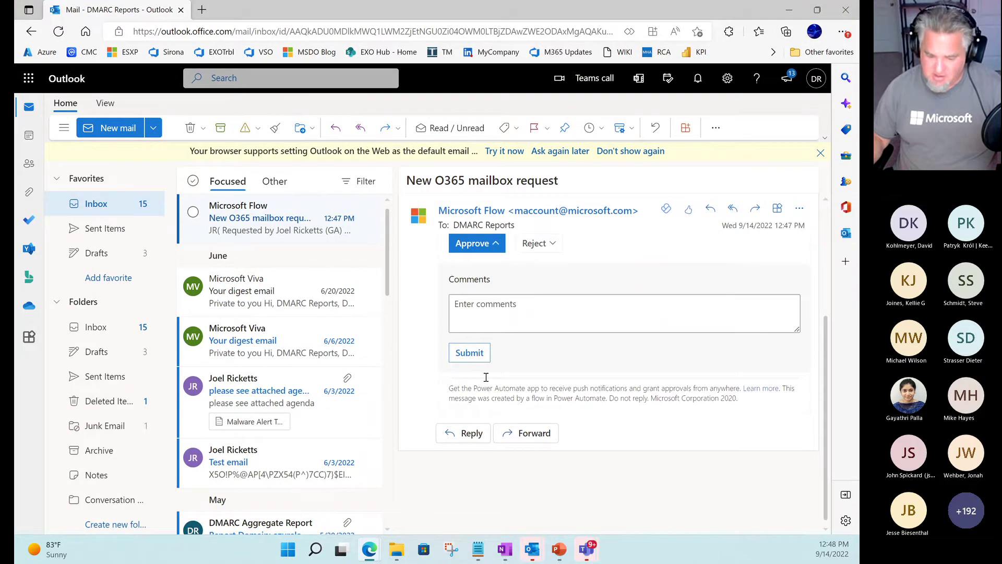
{"action": "left_click", "coordinate": [476, 314]}
{"action": "type", "text": "Appr"}
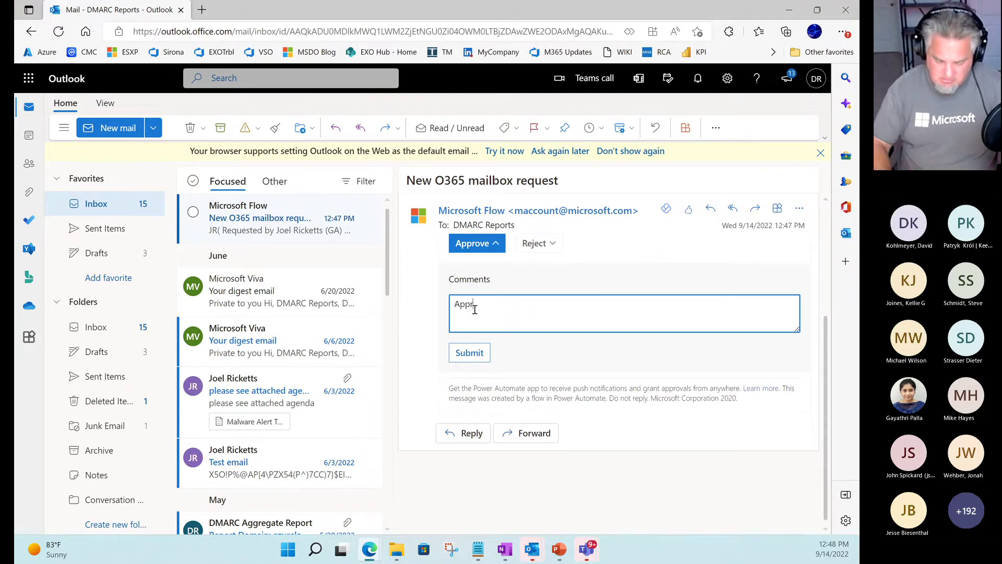
{"action": "type", "text": "oved!"}
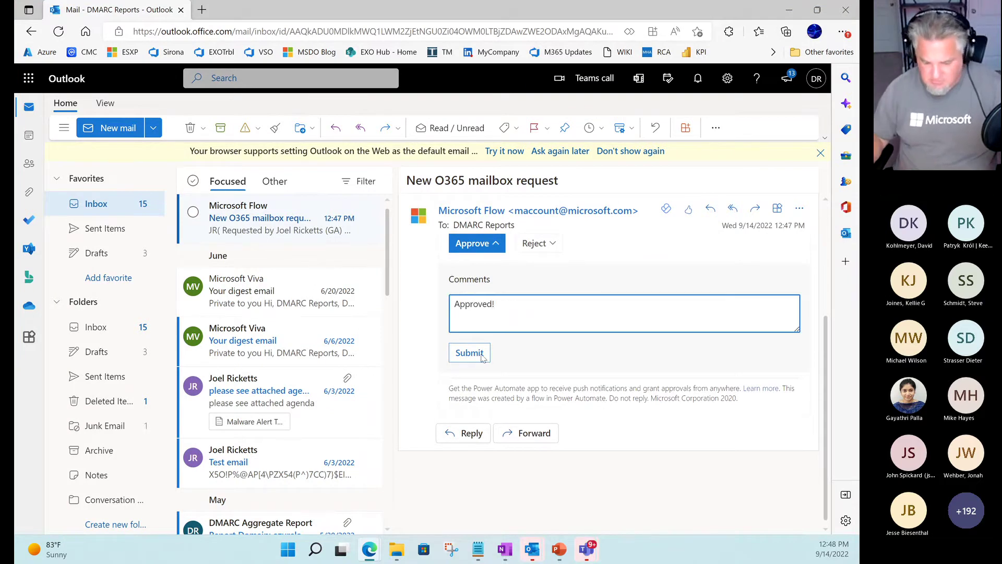
{"action": "left_click", "coordinate": [470, 353]}
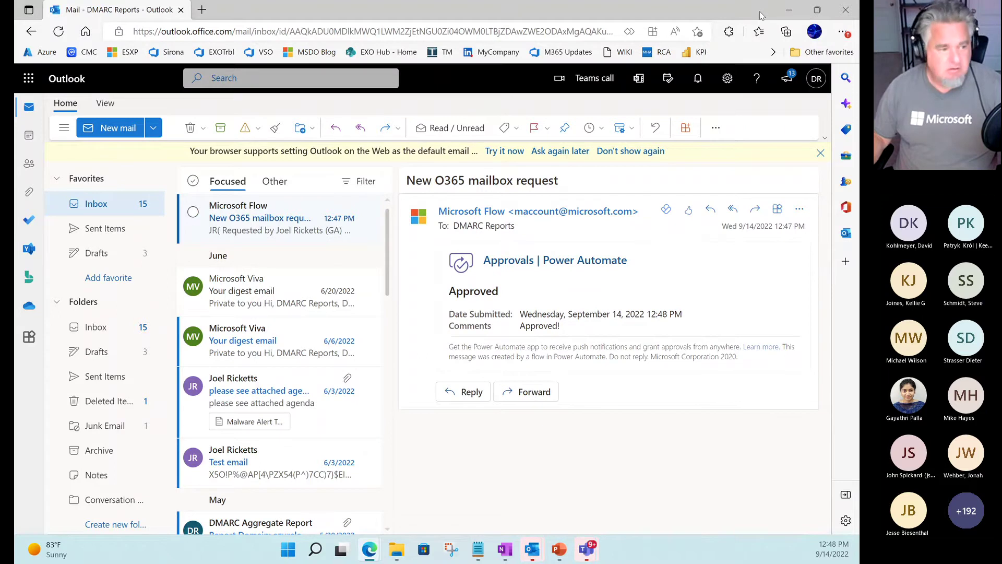
{"action": "left_click_drag", "start_coordinate": [766, 15], "coordinate": [14, 0]}
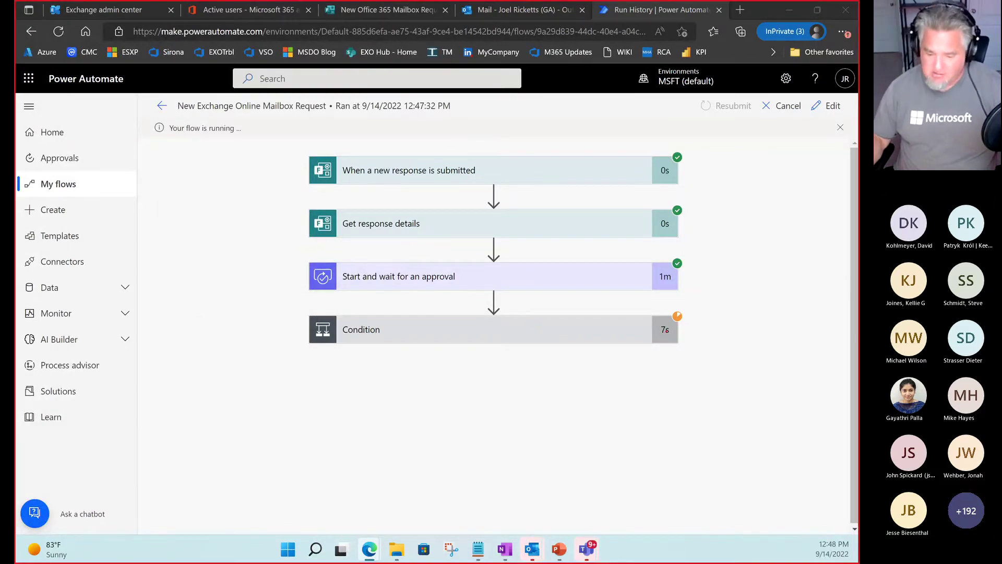
Mark the Condition step's running status and the approval step's 1m duration.
{"action": "left_click_drag", "start_coordinate": [682, 314], "coordinate": [738, 274]}
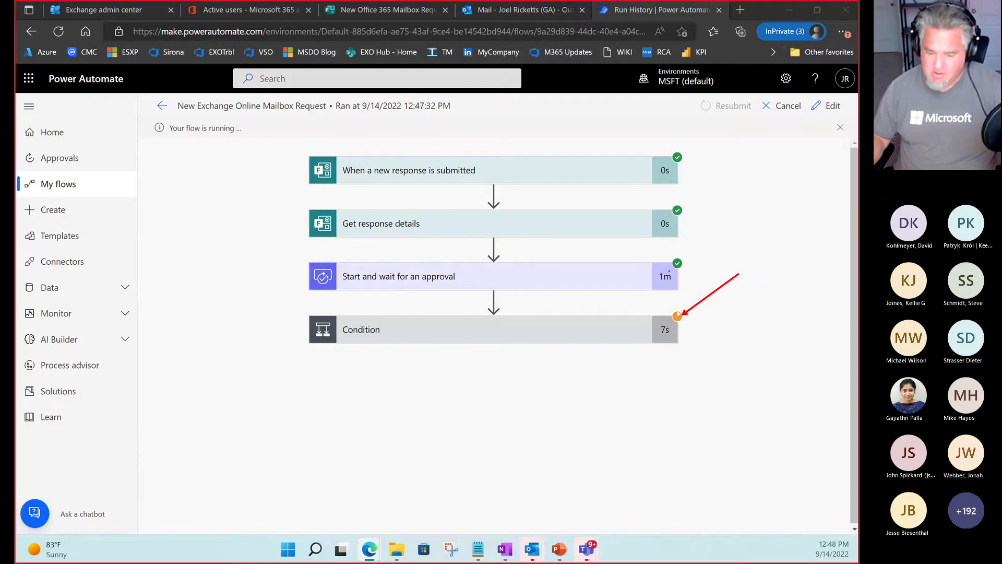
{"action": "left_click_drag", "start_coordinate": [653, 269], "coordinate": [682, 285]}
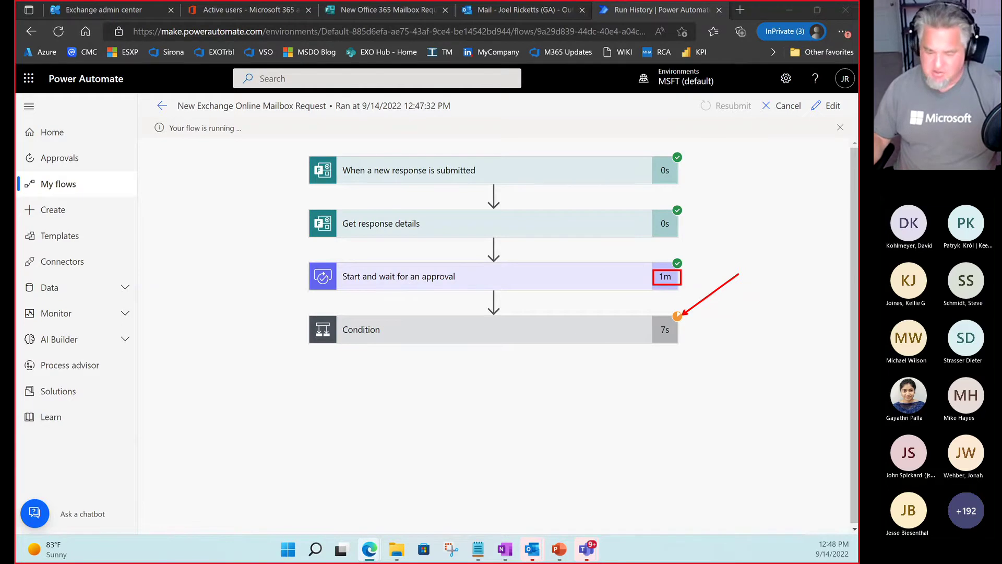
{"action": "key", "text": "Escape"}
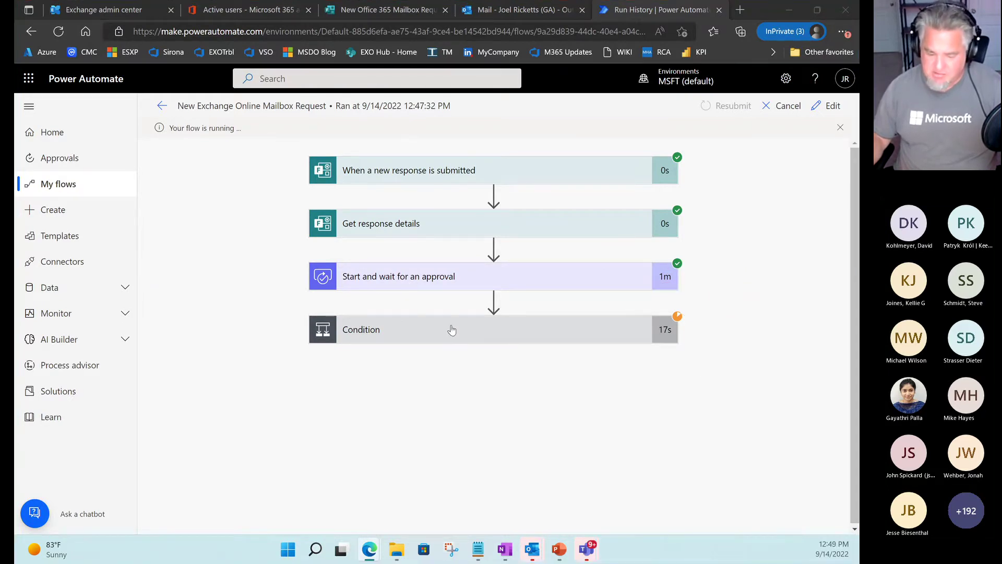
Expand the Condition and Create job steps, confirming the true result and Succeeded status.
{"action": "left_click", "coordinate": [450, 331]}
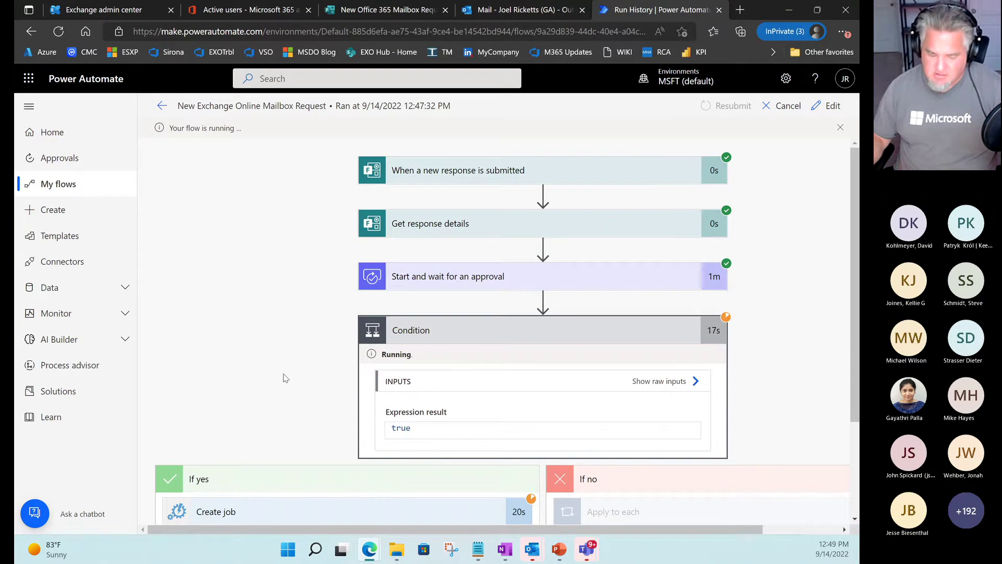
{"action": "scroll", "coordinate": [282, 374], "scroll_direction": "down", "scroll_amount": 2}
{"action": "left_click", "coordinate": [343, 400]}
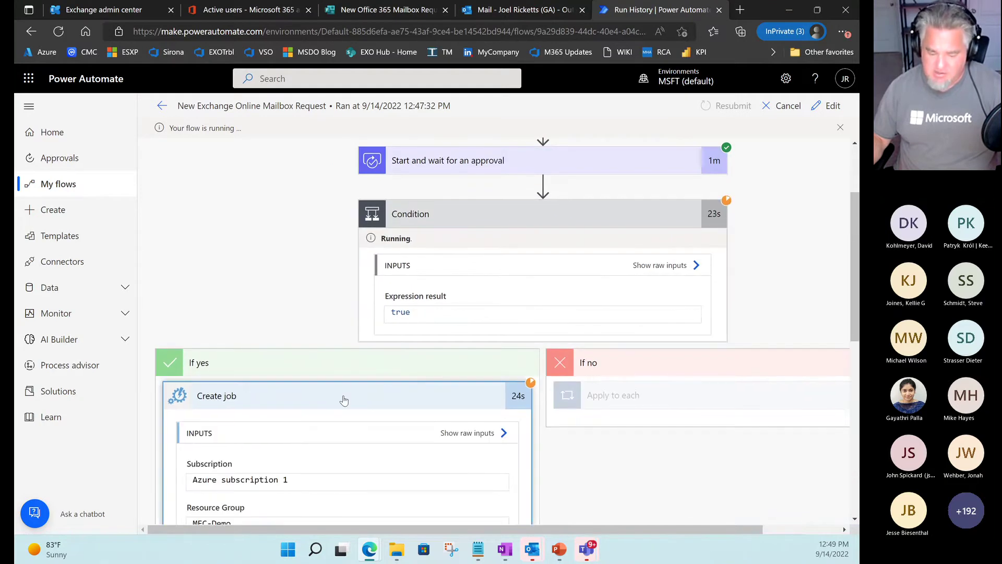
{"action": "scroll", "coordinate": [338, 346], "scroll_direction": "down", "scroll_amount": 1}
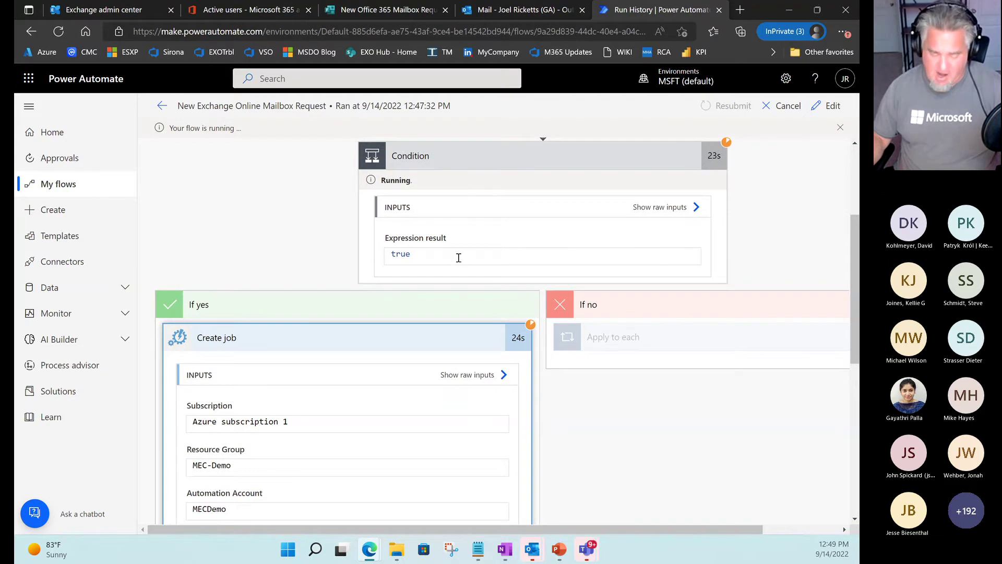
{"action": "left_click_drag", "start_coordinate": [377, 247], "coordinate": [444, 263]}
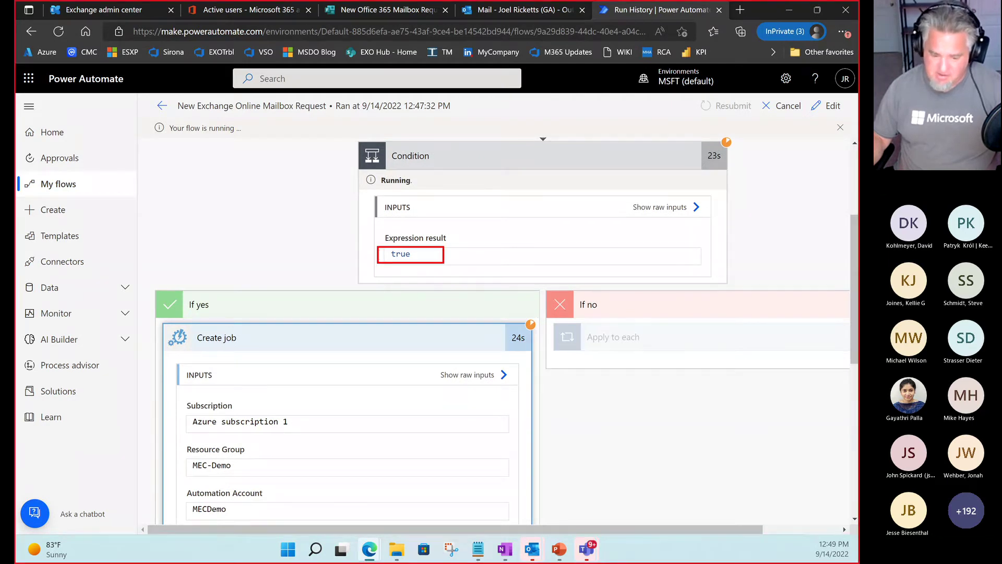
{"action": "scroll", "coordinate": [416, 308], "scroll_direction": "down", "scroll_amount": 5}
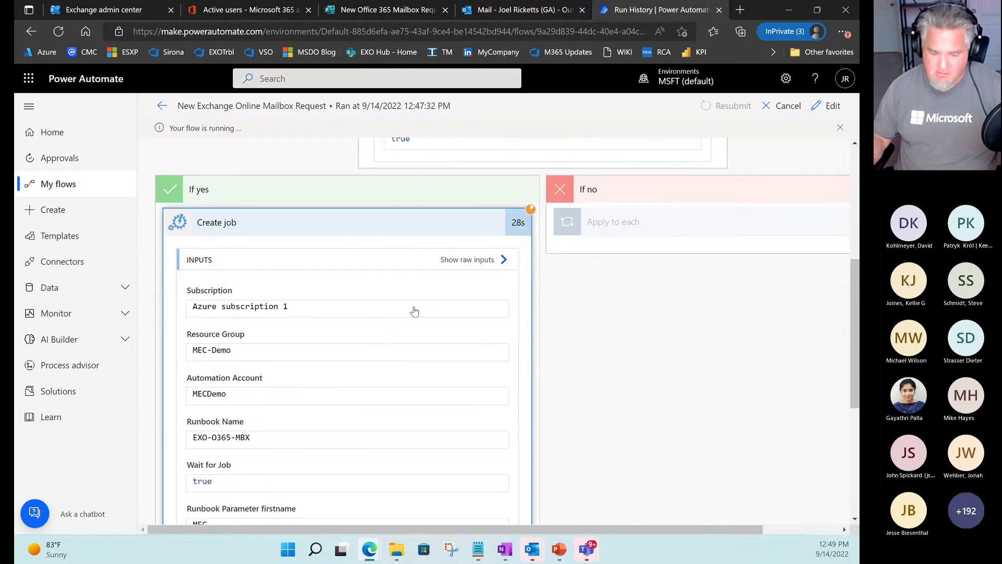
{"action": "scroll", "coordinate": [415, 311], "scroll_direction": "down", "scroll_amount": 2}
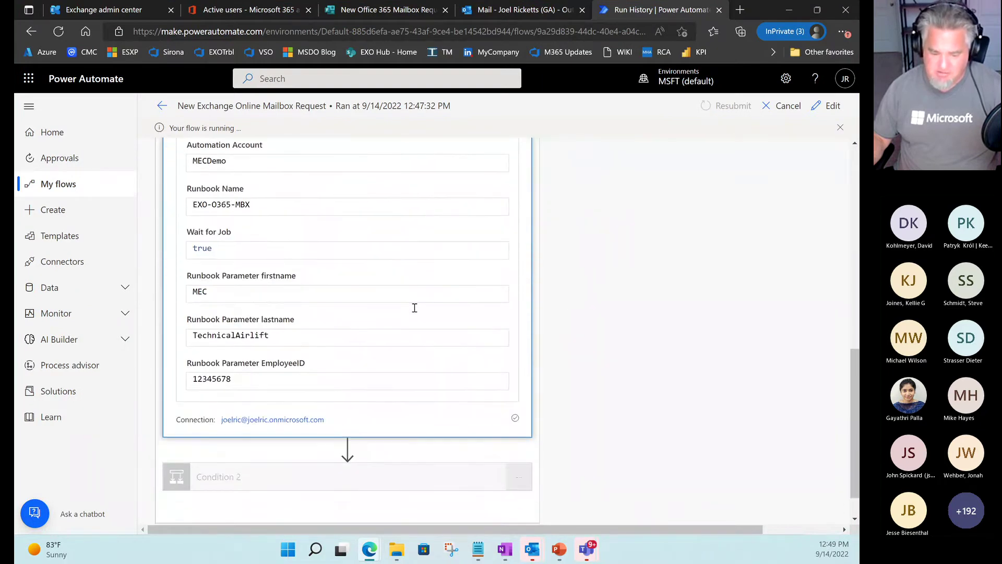
{"action": "scroll", "coordinate": [414, 308], "scroll_direction": "up", "scroll_amount": 5}
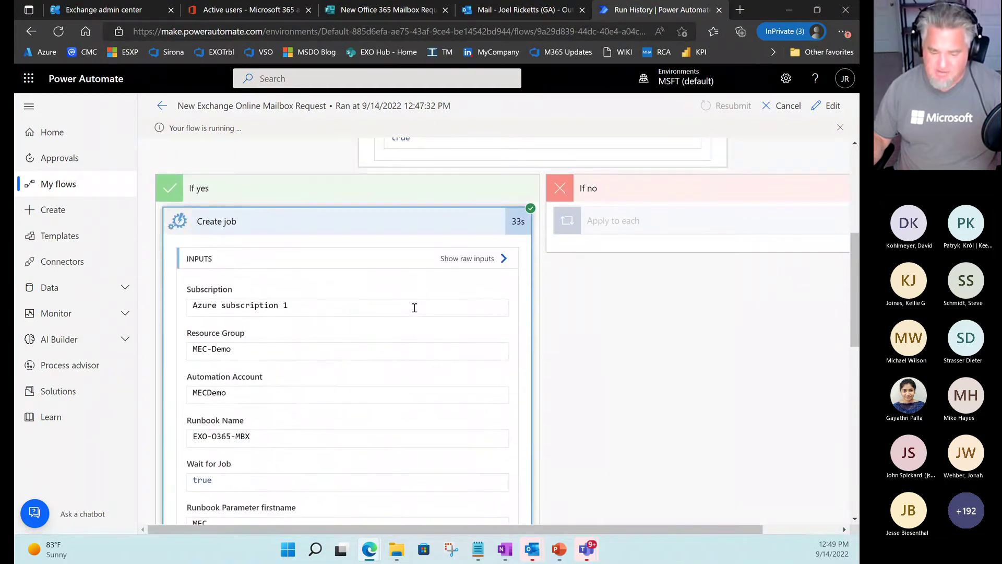
{"action": "scroll", "coordinate": [520, 301], "scroll_direction": "down", "scroll_amount": 8}
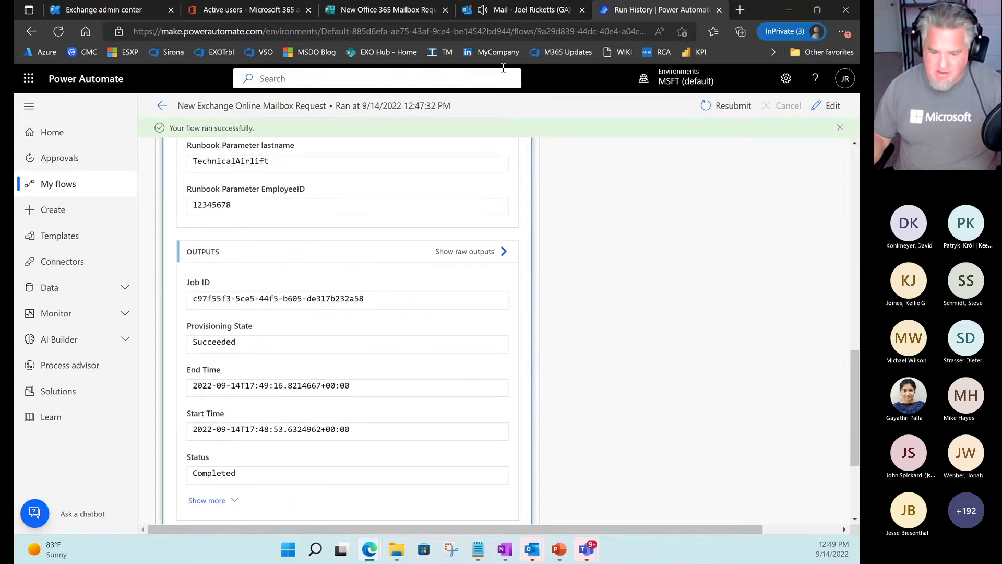
{"action": "left_click", "coordinate": [524, 11]}
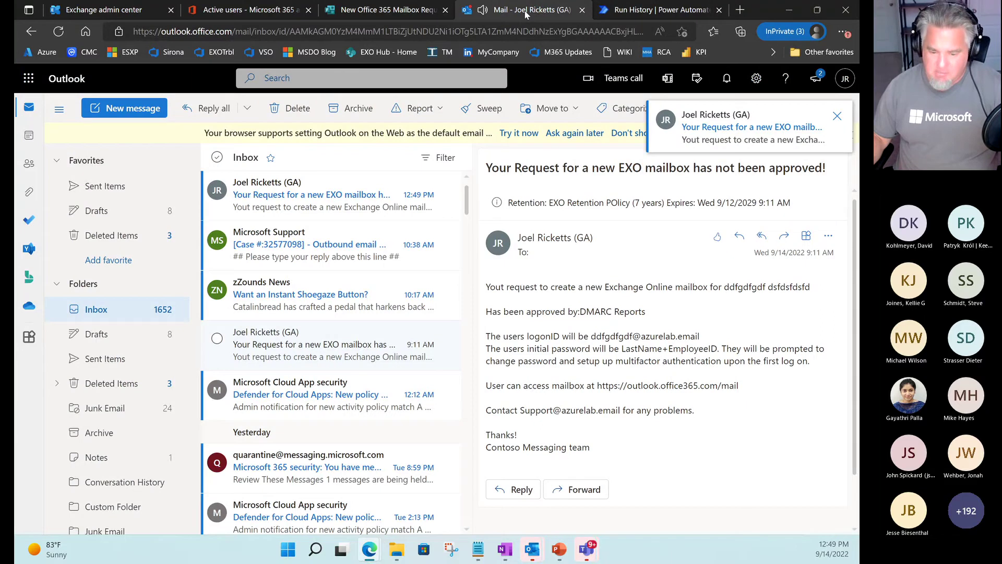
Open the approval notification full-screen and highlight the logon ID, approver and initial password rule.
{"action": "double_click", "coordinate": [300, 202]}
{"action": "double_click", "coordinate": [476, 24]}
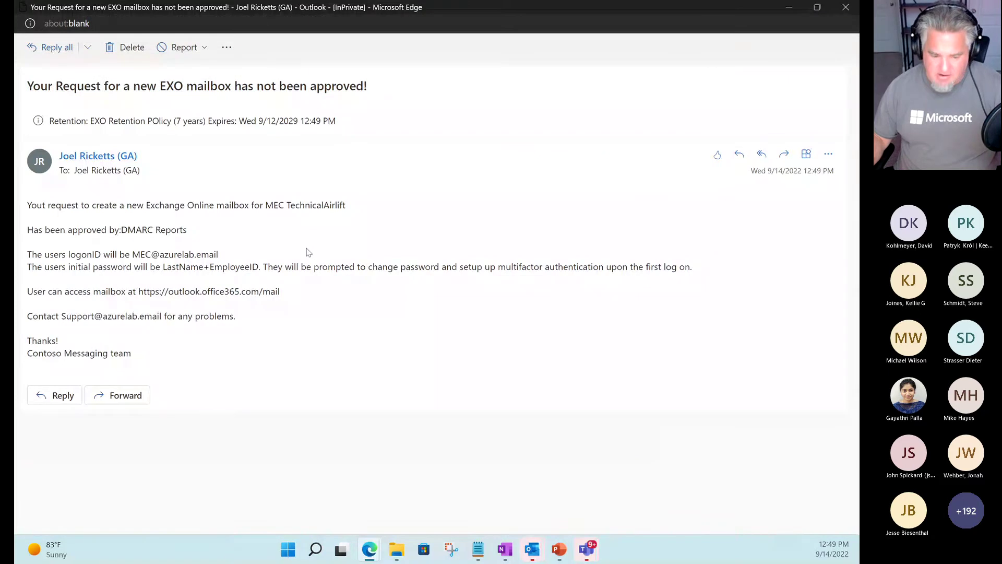
{"action": "key", "text": "alt+Tab"}
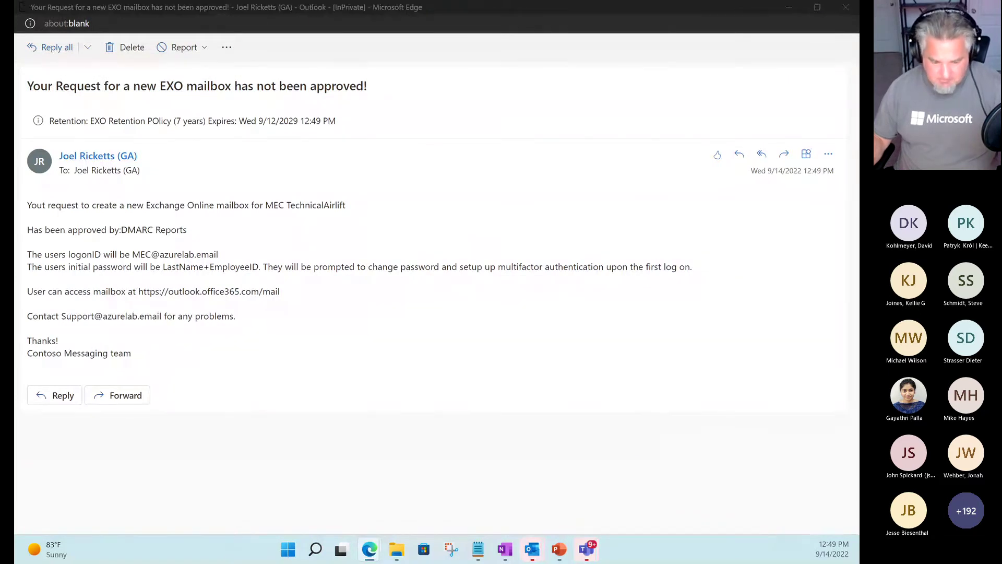
{"action": "key", "text": "ctrl+2"}
{"action": "left_click_drag", "start_coordinate": [130, 248], "coordinate": [232, 262]}
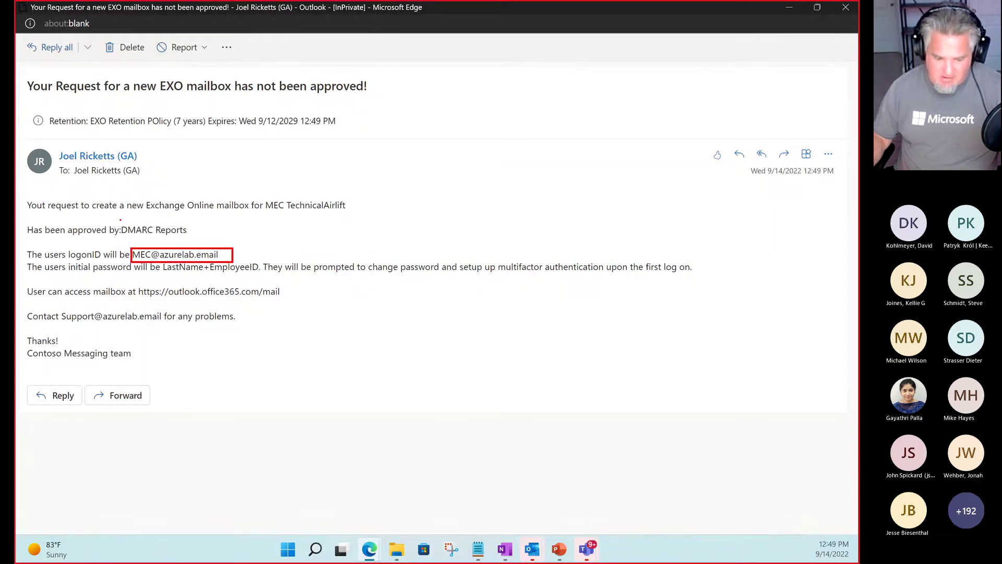
{"action": "mouse_move", "coordinate": [120, 219]}
{"action": "left_mouse_down"}
{"action": "mouse_move", "coordinate": [211, 239]}
{"action": "mouse_move", "coordinate": [199, 241]}
{"action": "left_mouse_up"}
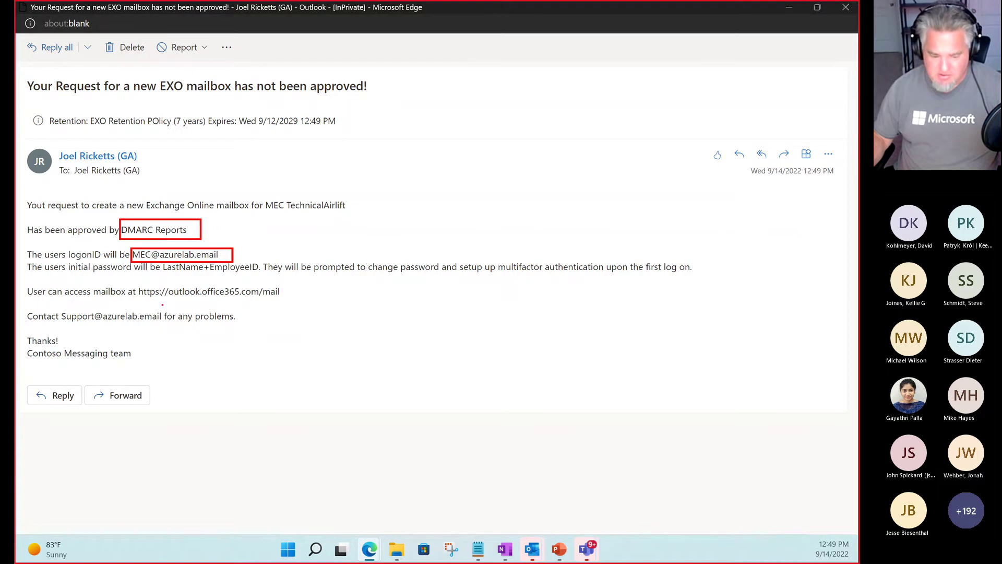
{"action": "left_click_drag", "start_coordinate": [168, 278], "coordinate": [302, 278]}
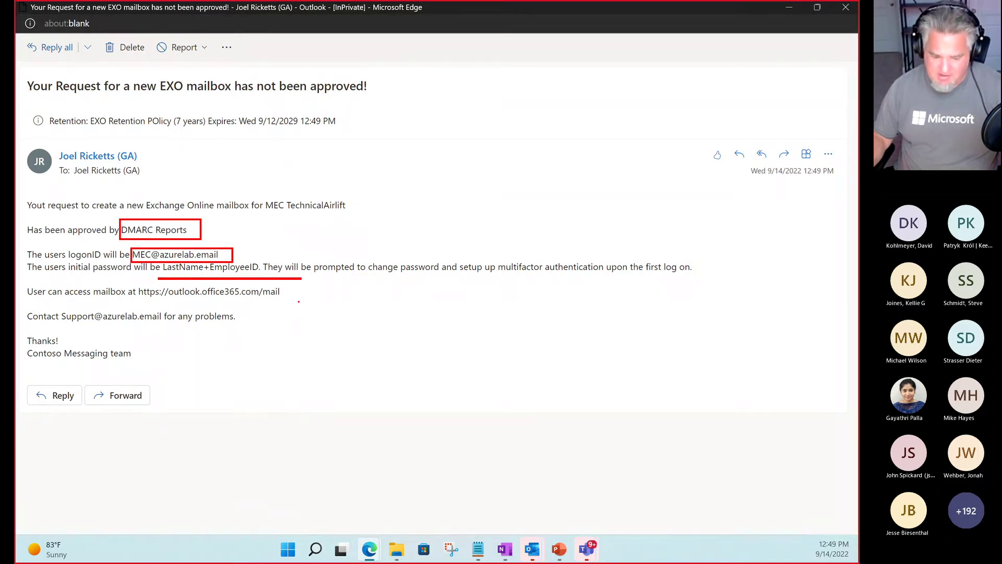
{"action": "key", "text": "Escape"}
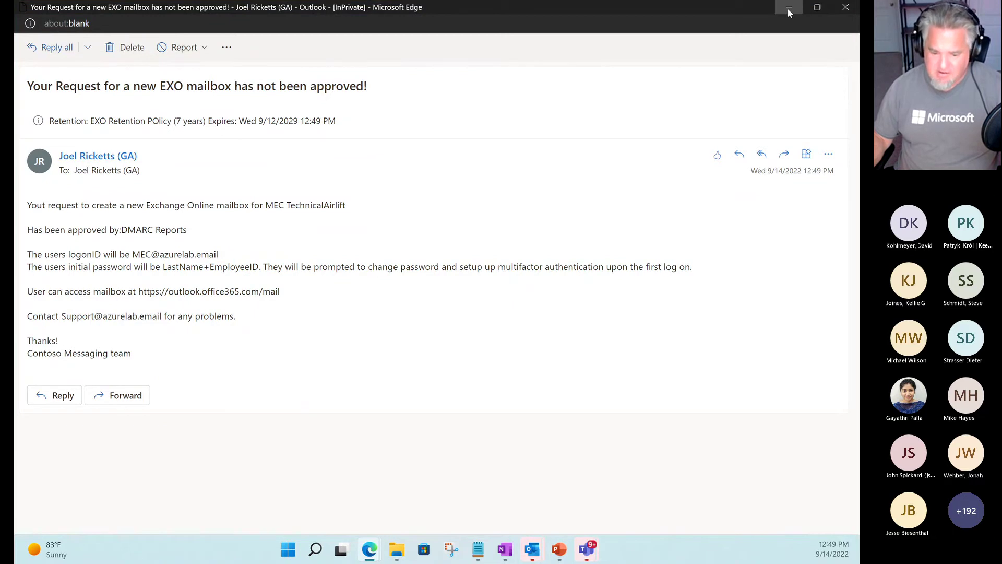
{"action": "left_click", "coordinate": [788, 8]}
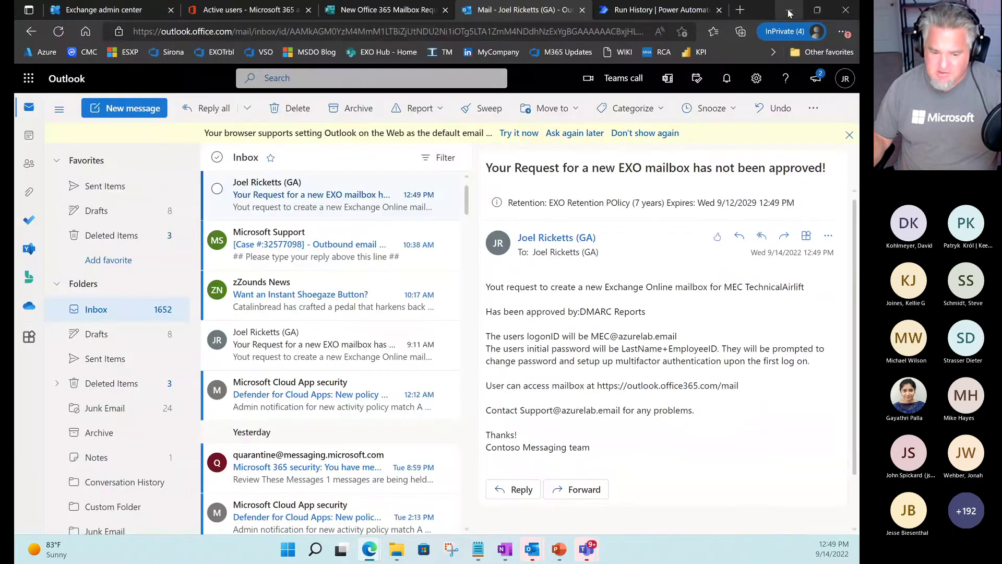
{"action": "left_click", "coordinate": [223, 12]}
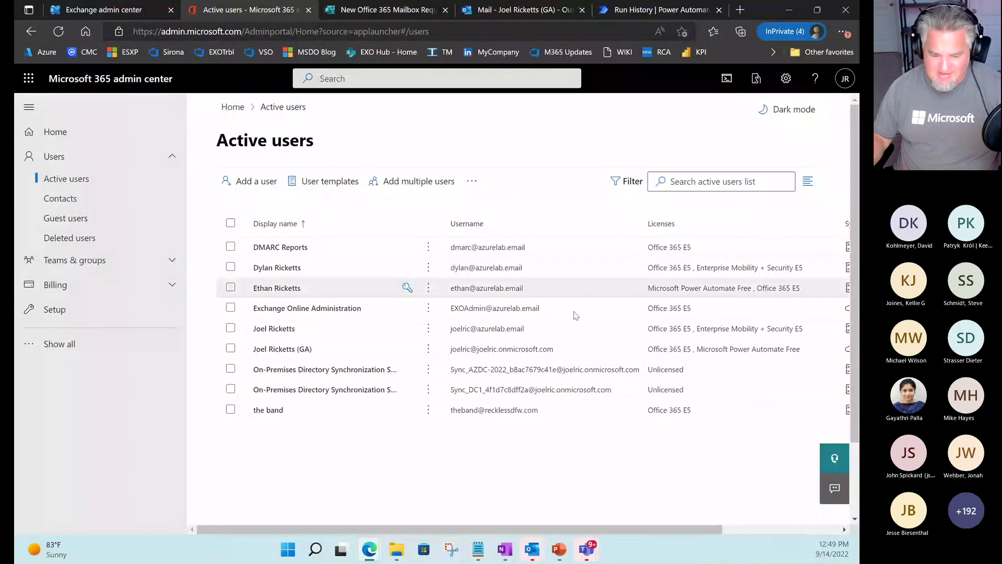
Refresh the Active users list so the new unlicensed user appears.
{"action": "left_click", "coordinate": [473, 183]}
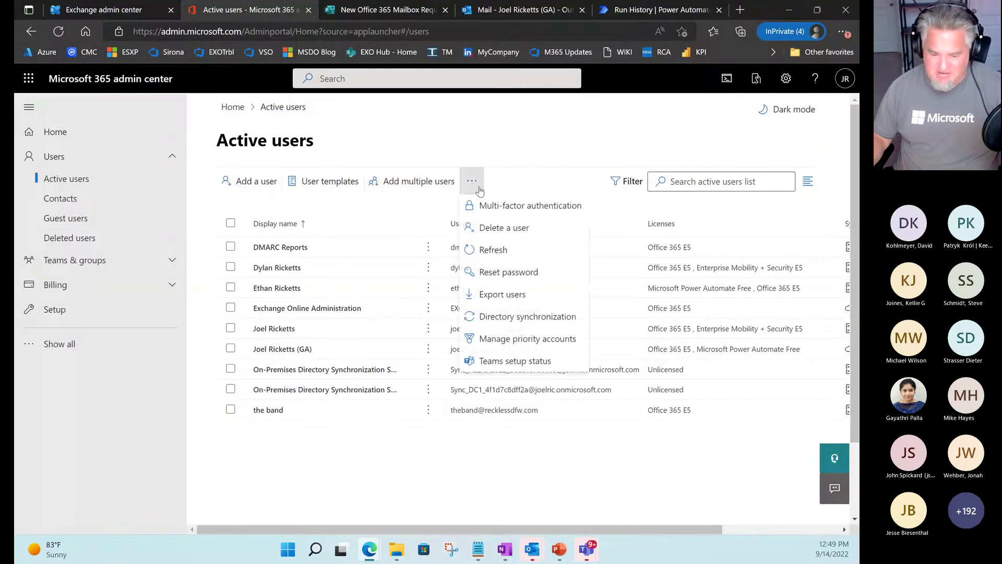
{"action": "left_click", "coordinate": [523, 251]}
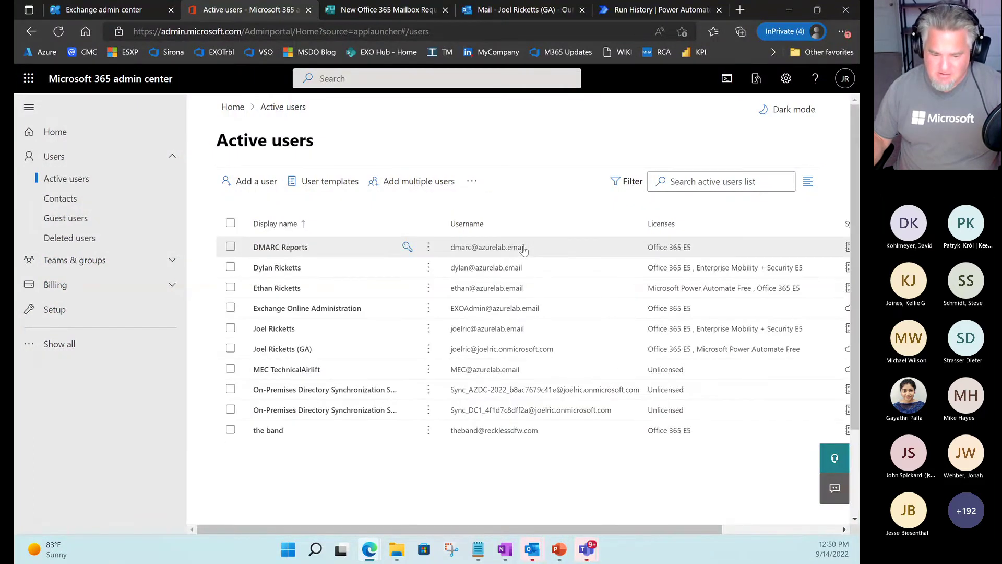
{"action": "left_click", "coordinate": [58, 13]}
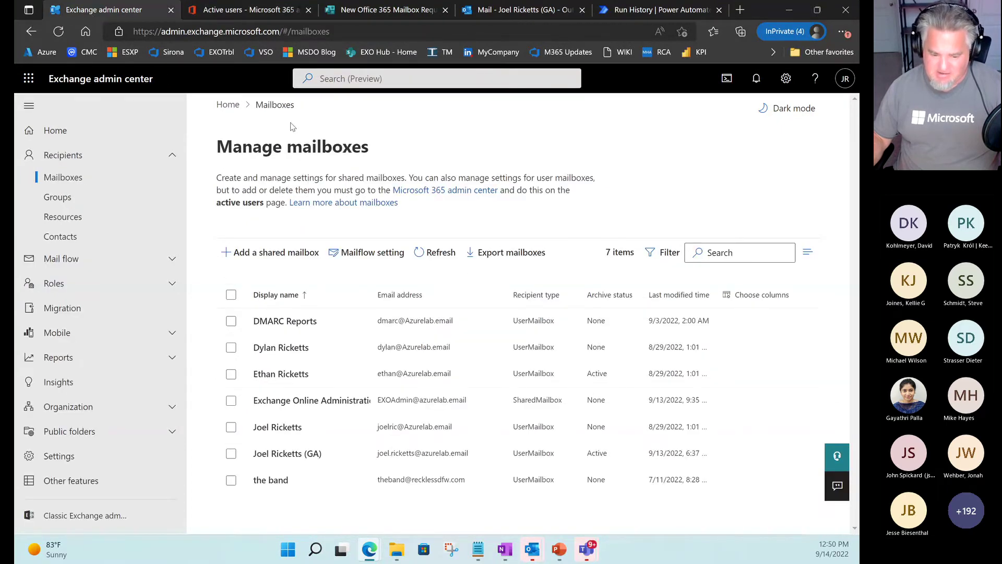
Refresh mailboxes to show MEC TechnicalAirlift as UserMailbox (8 items), highlight it, then return to Active users.
{"action": "left_click", "coordinate": [435, 255]}
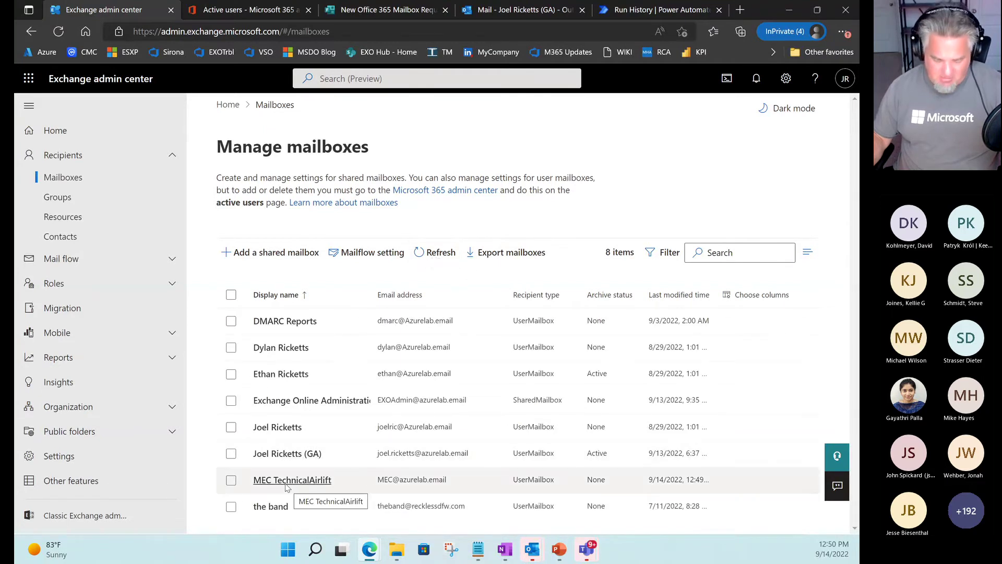
{"action": "key", "text": "ctrl+2"}
{"action": "left_click_drag", "start_coordinate": [208, 464], "coordinate": [745, 494]}
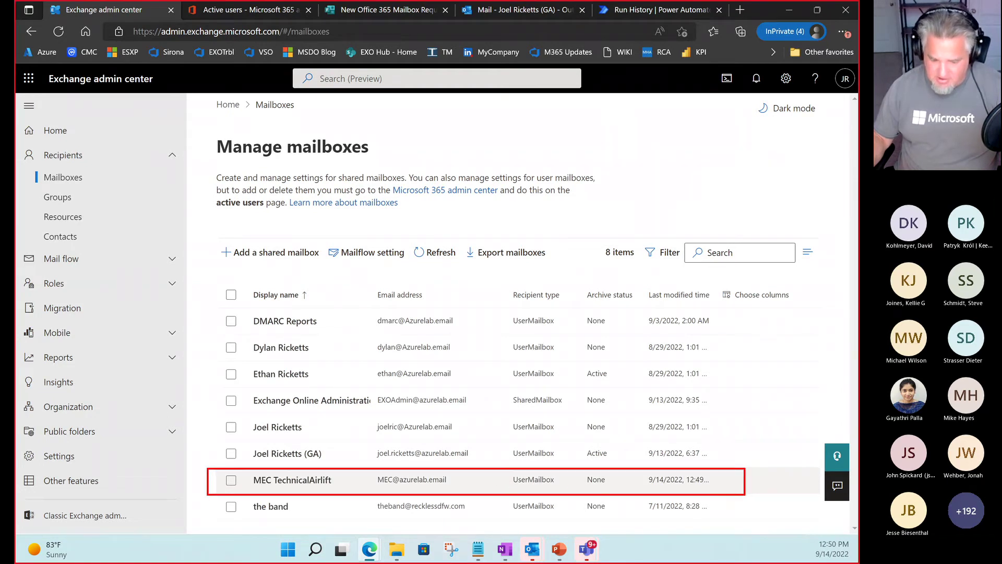
{"action": "left_click_drag", "start_coordinate": [510, 485], "coordinate": [575, 487]}
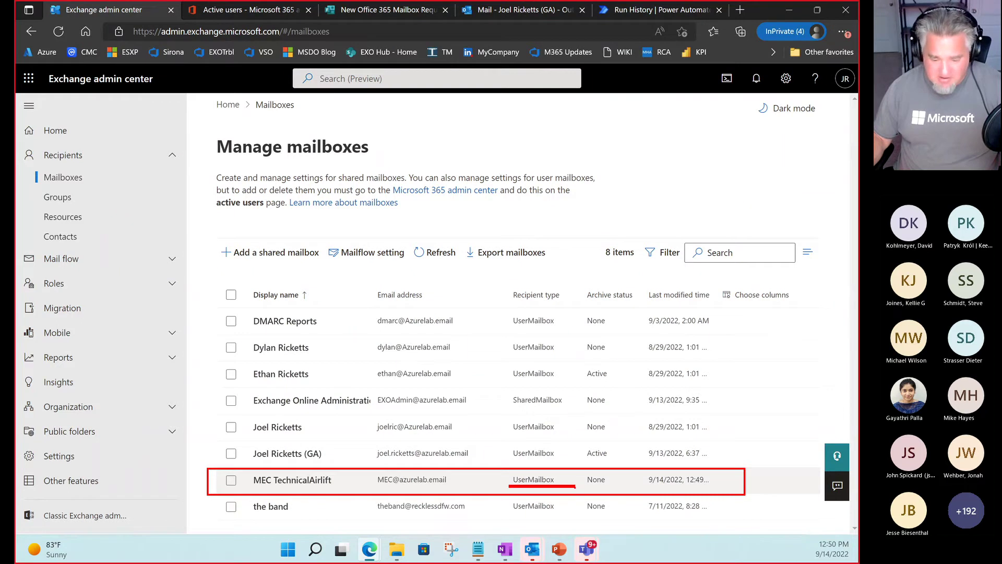
{"action": "left_click", "coordinate": [588, 488]}
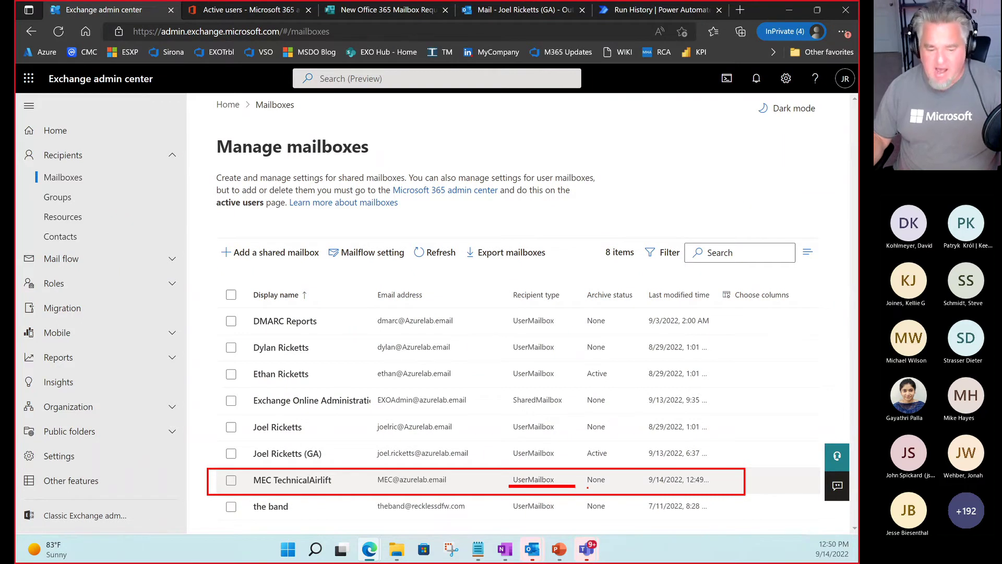
{"action": "key", "text": "Escape"}
{"action": "left_click", "coordinate": [250, 9]}
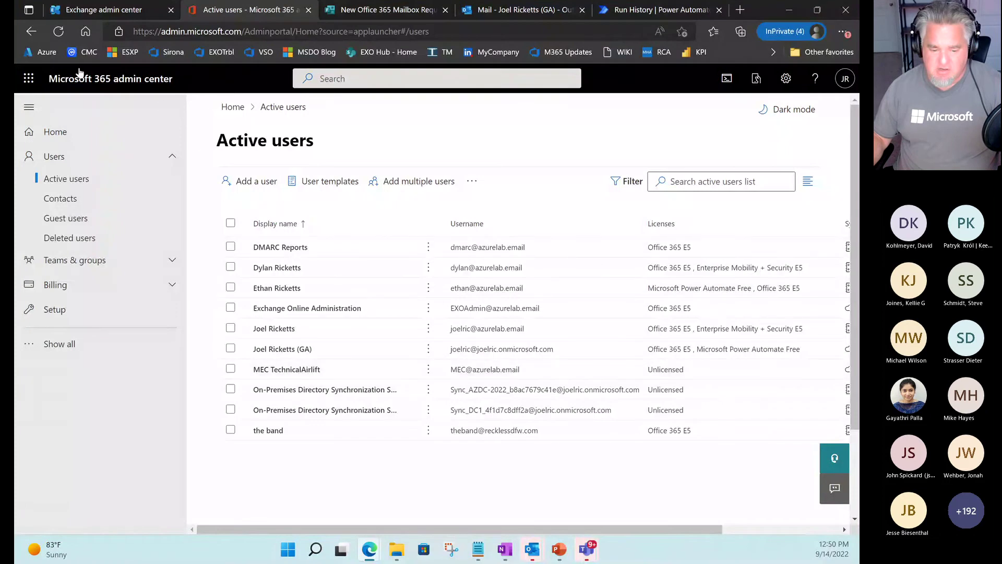
{"action": "key", "text": "ctrl+2"}
{"action": "left_click_drag", "start_coordinate": [38, 72], "coordinate": [194, 89]}
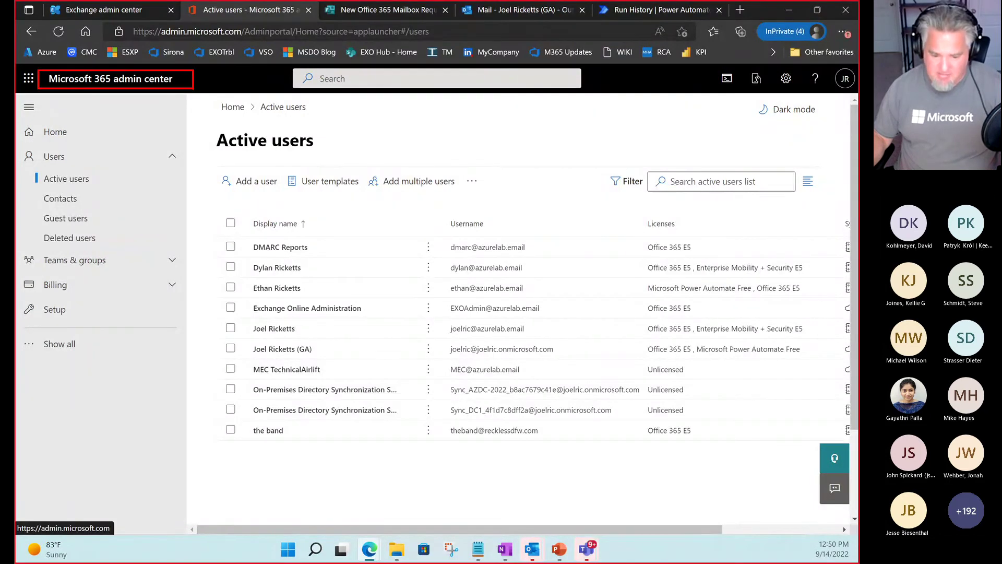
{"action": "left_click", "coordinate": [472, 181]}
{"action": "left_click", "coordinate": [526, 248]}
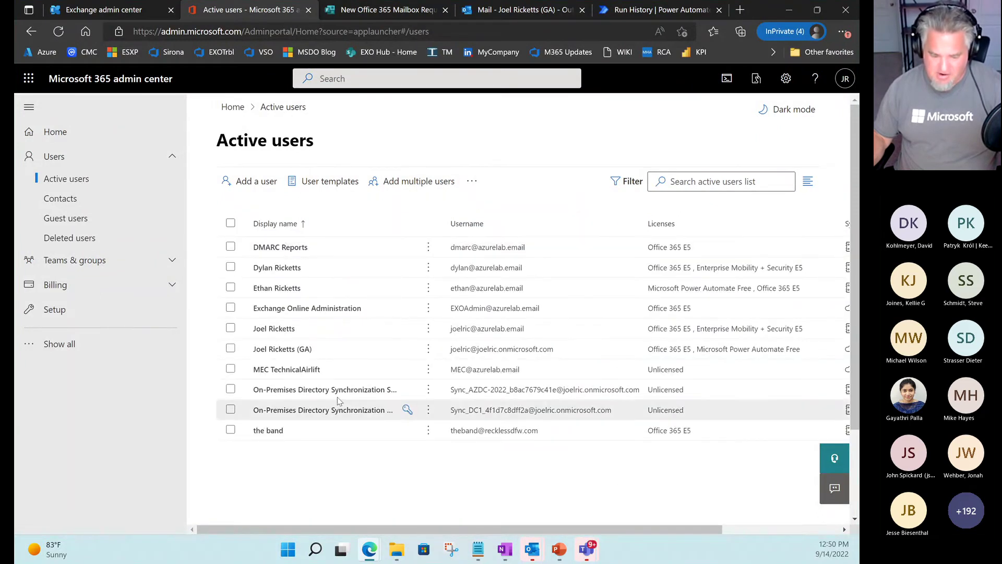
{"action": "mouse_move", "coordinate": [215, 354]}
{"action": "left_mouse_down"}
{"action": "mouse_move", "coordinate": [570, 369]}
{"action": "mouse_move", "coordinate": [589, 380]}
{"action": "left_mouse_up"}
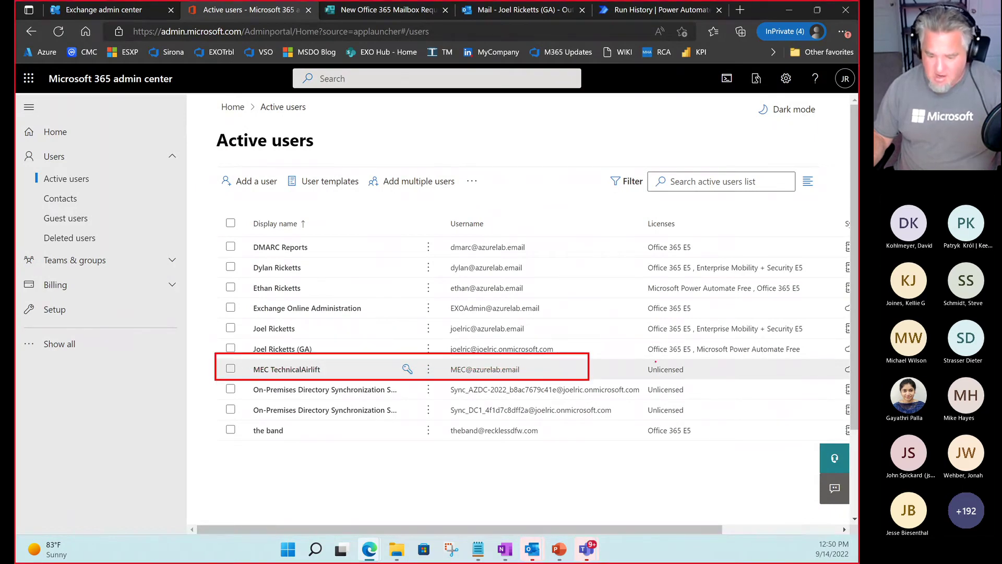
{"action": "left_click_drag", "start_coordinate": [638, 360], "coordinate": [726, 380]}
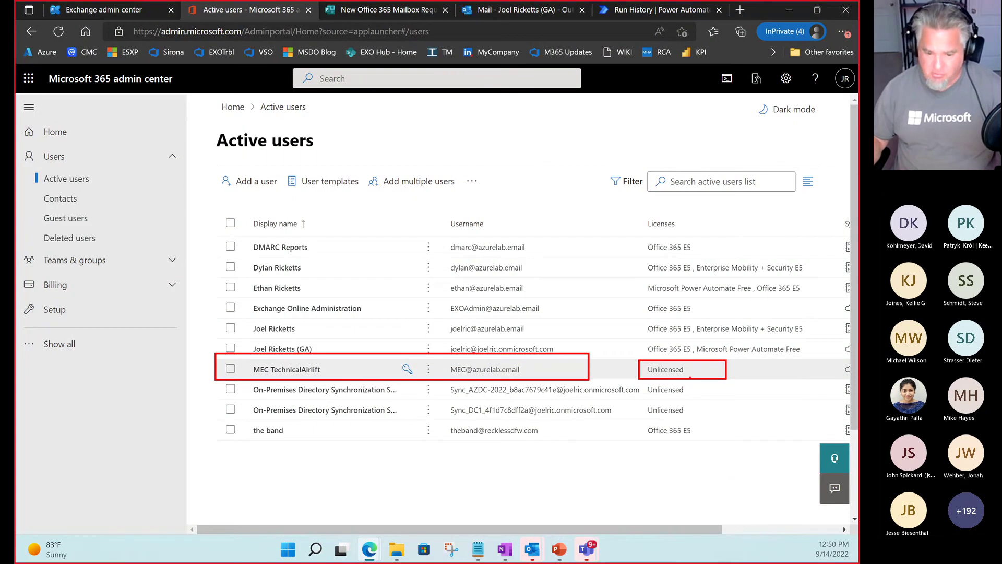
{"action": "key", "text": "Escape"}
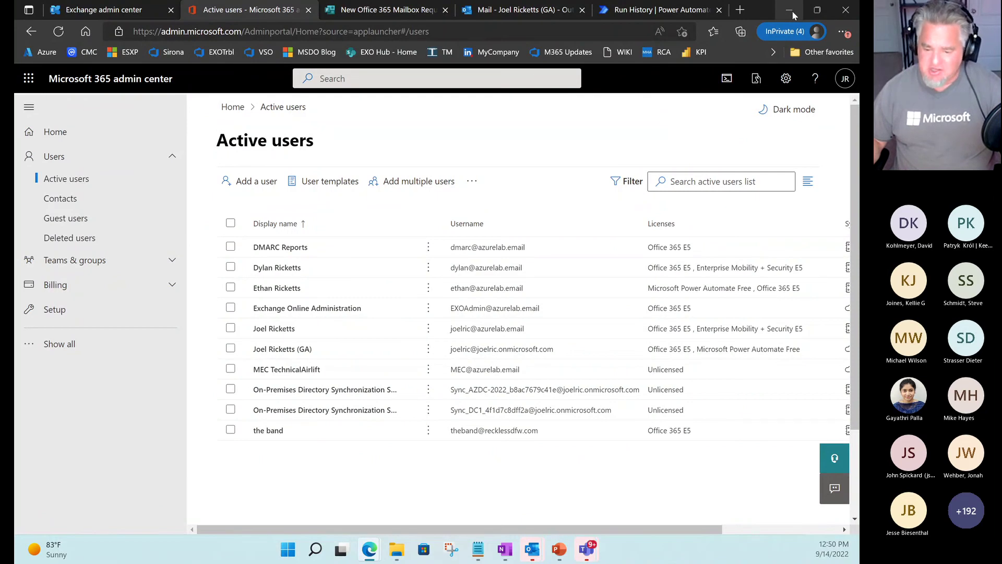
Minimize the Edge window so only the Windows desktop and taskbar remain.
{"action": "left_click", "coordinate": [791, 11]}
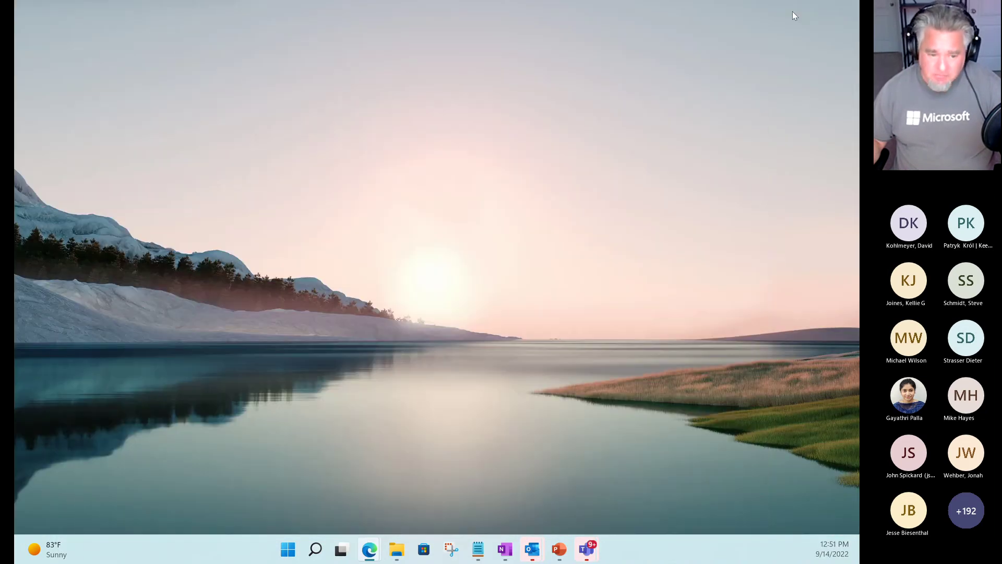